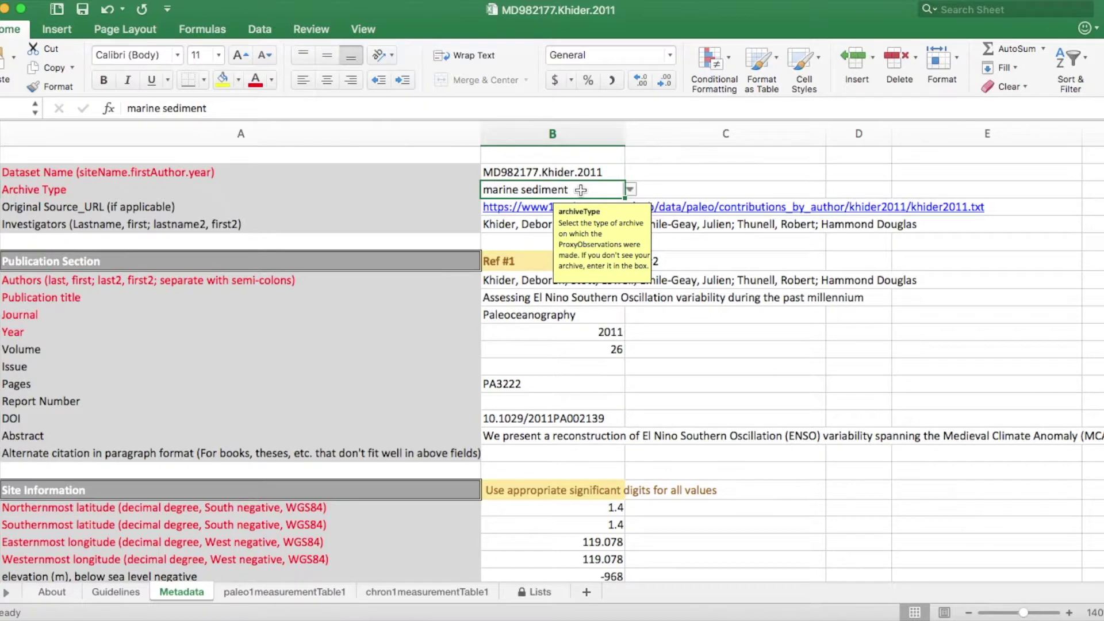
- Choose marine sediment as the dataset's Archive Type in the metadata sheet
left_click(629, 190)
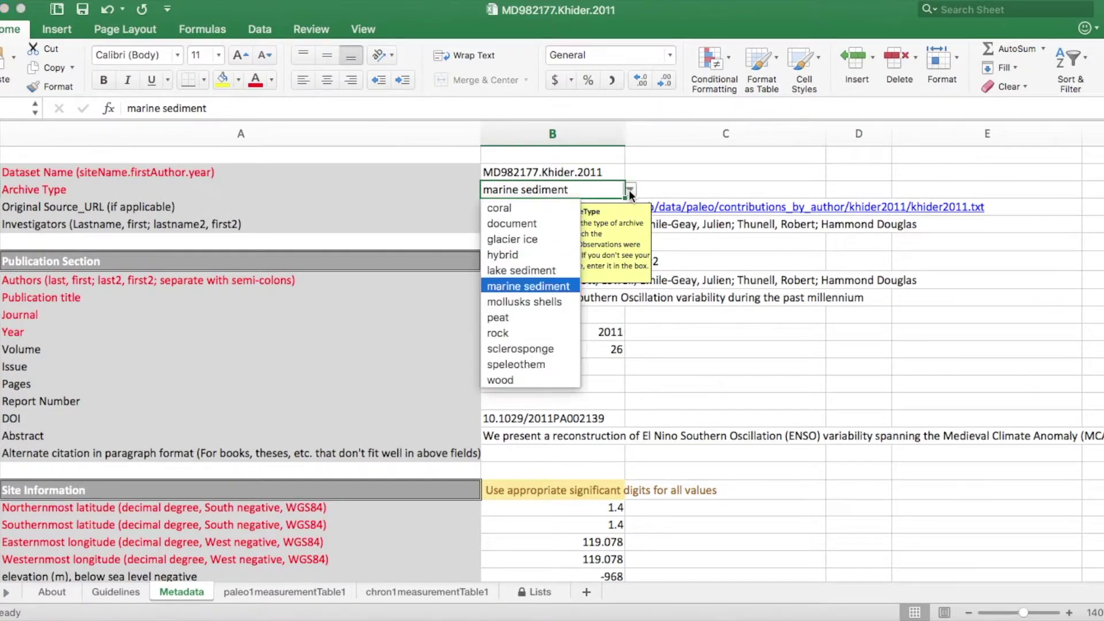
left_click(542, 287)
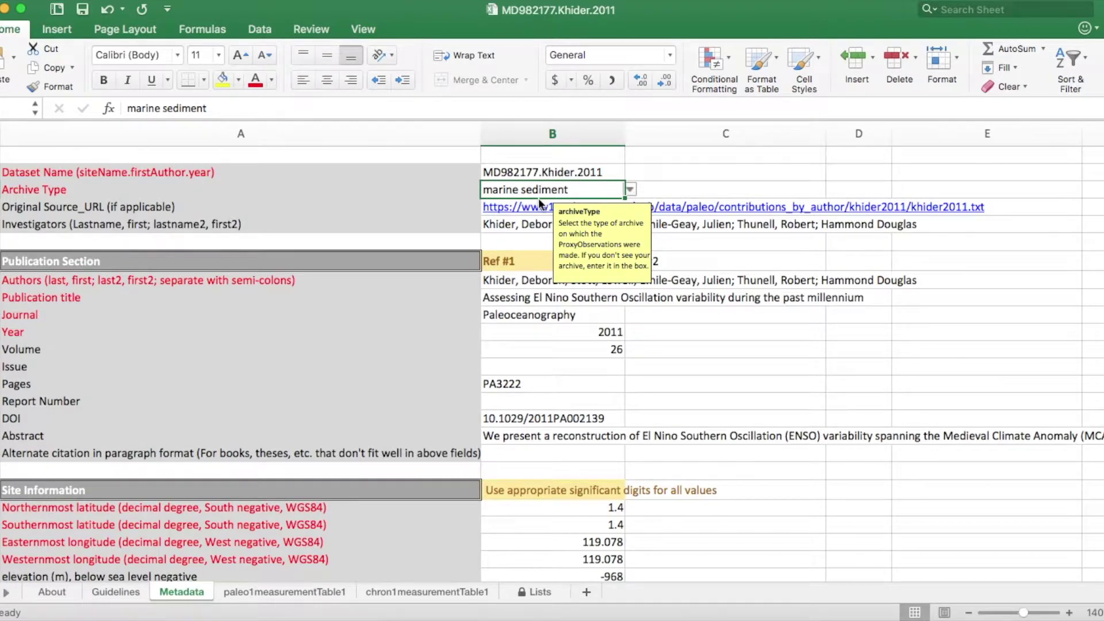
- Examine the metadata sheet's source URL, investigators, publication references, DOI, site information and funding entries
left_click(518, 228)
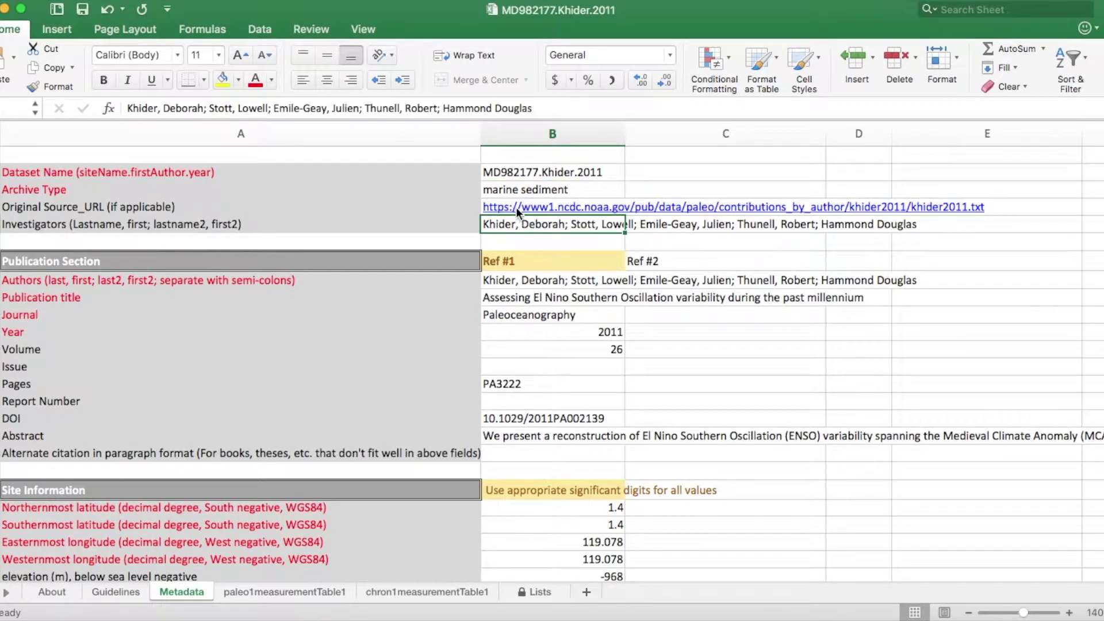
left_click(516, 207)
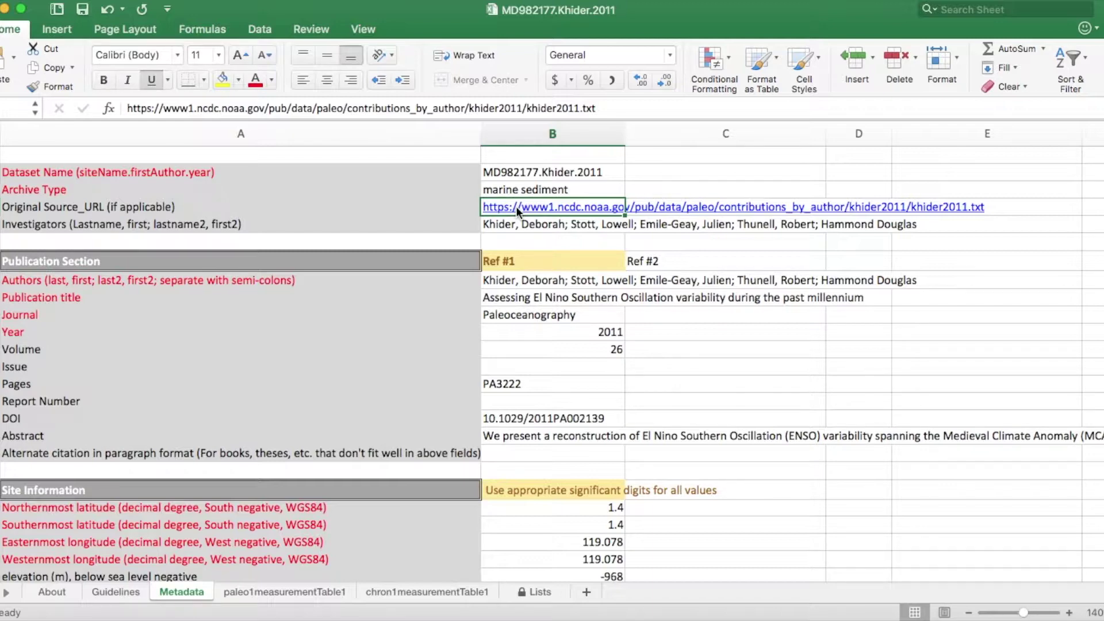
left_click(509, 219)
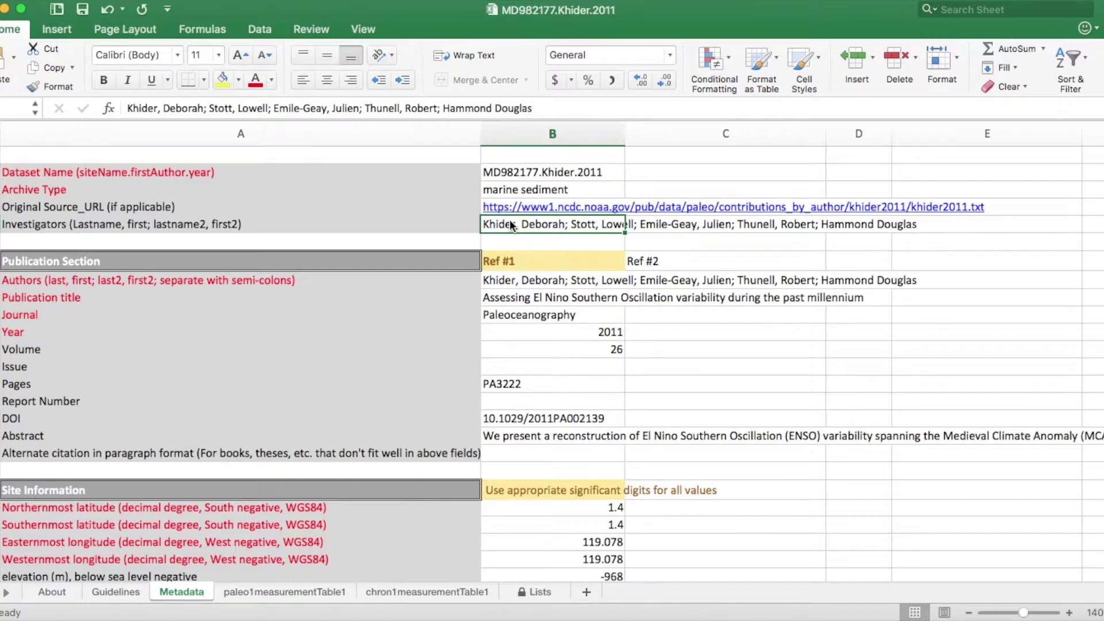
left_click(536, 281)
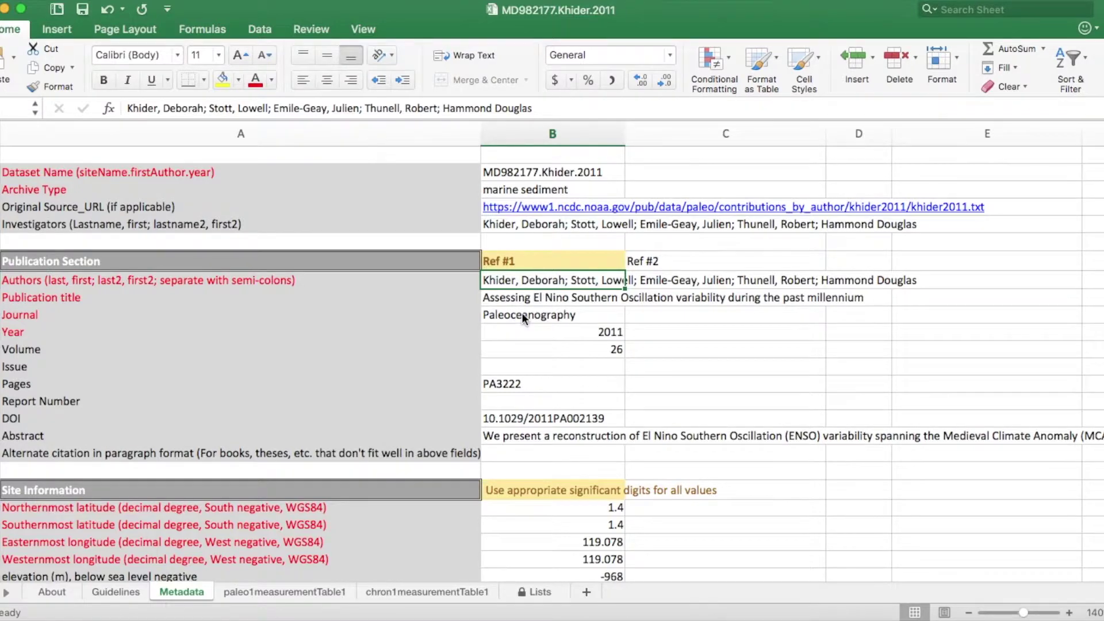
left_click(510, 419)
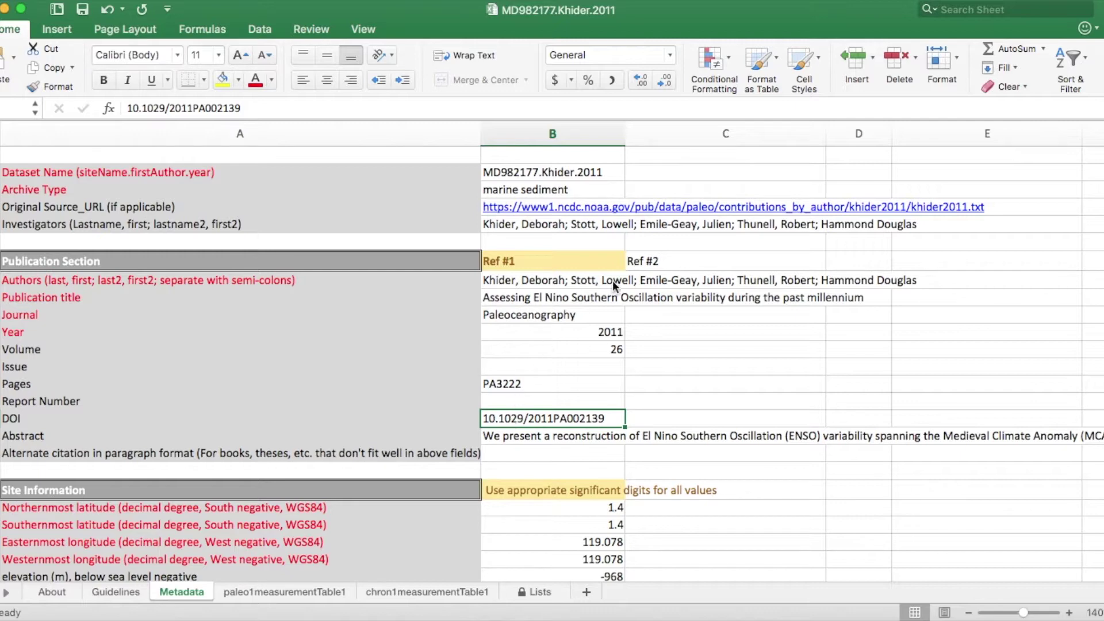
left_click(654, 259)
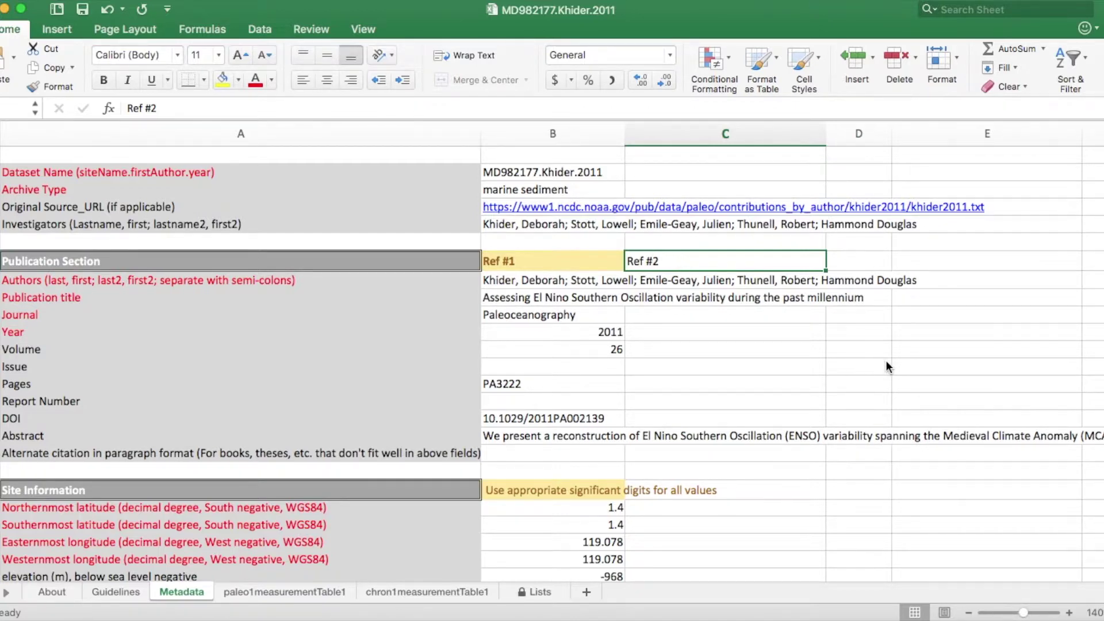
scroll(680, 466, "down", 5)
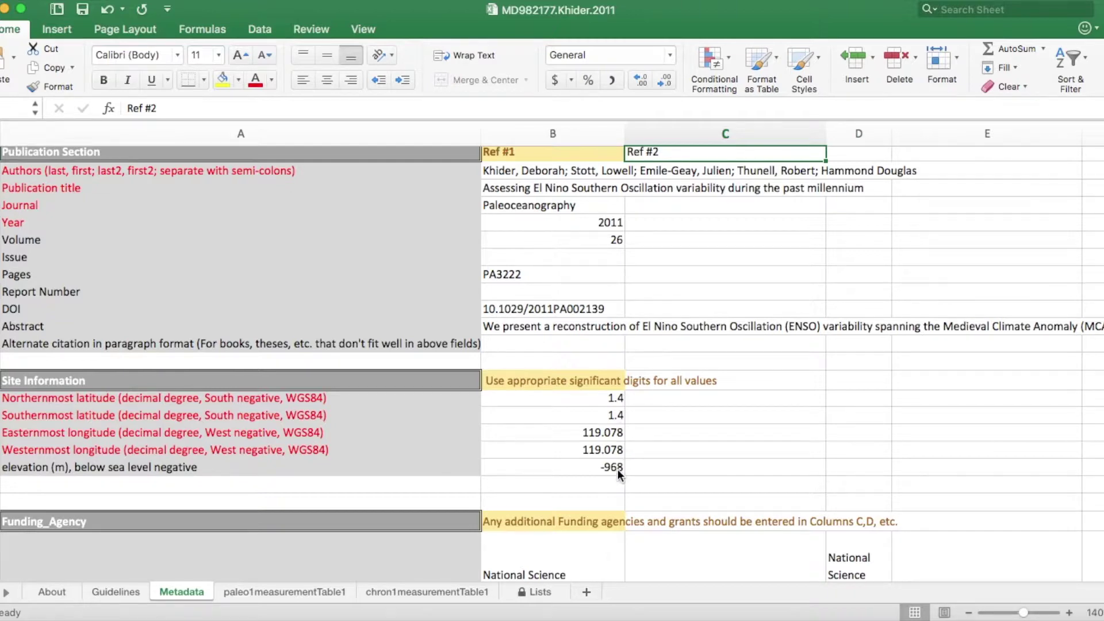
scroll(618, 470, "down", 6)
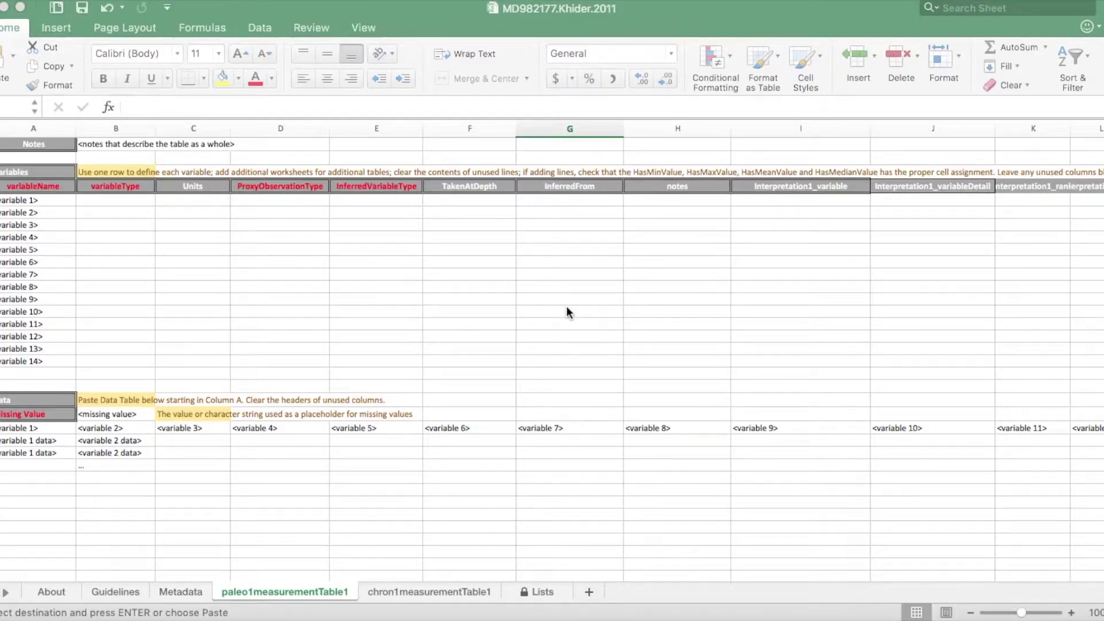
- Paste the copied data table into paleo1measurementTable1, starting at the <variable 1> header in column A of the Data section
left_click(263, 455)
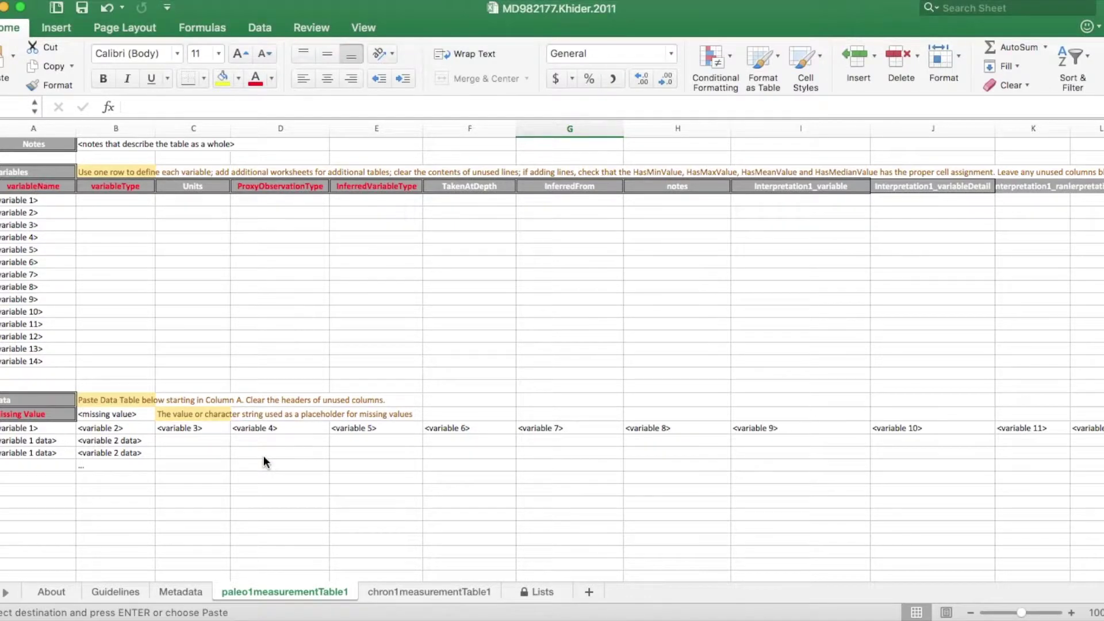
left_click(65, 429)
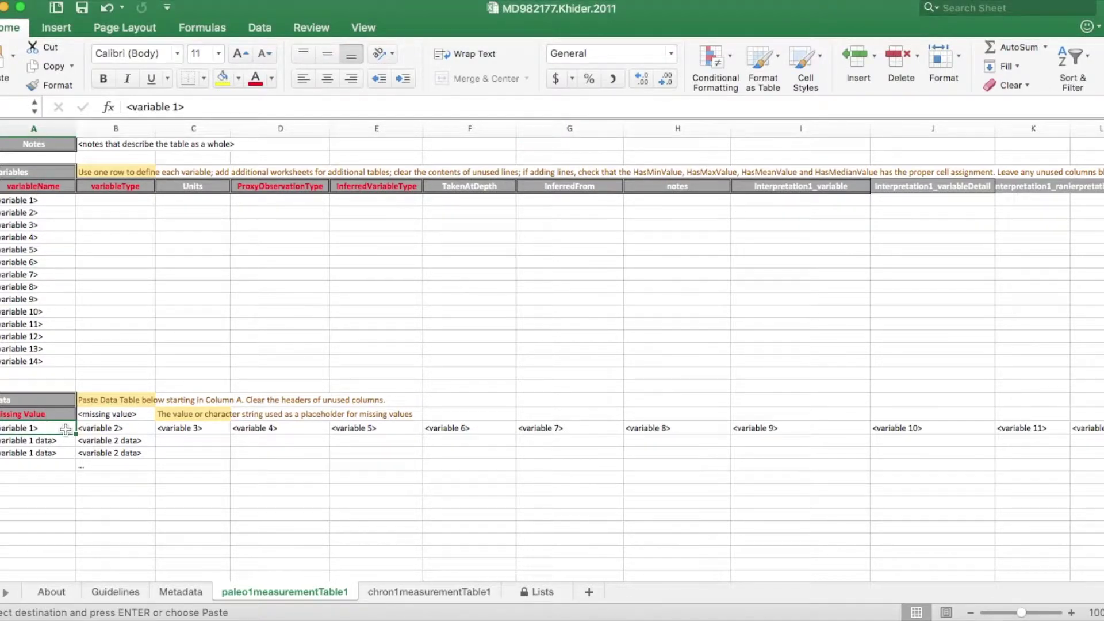
key("super+v")
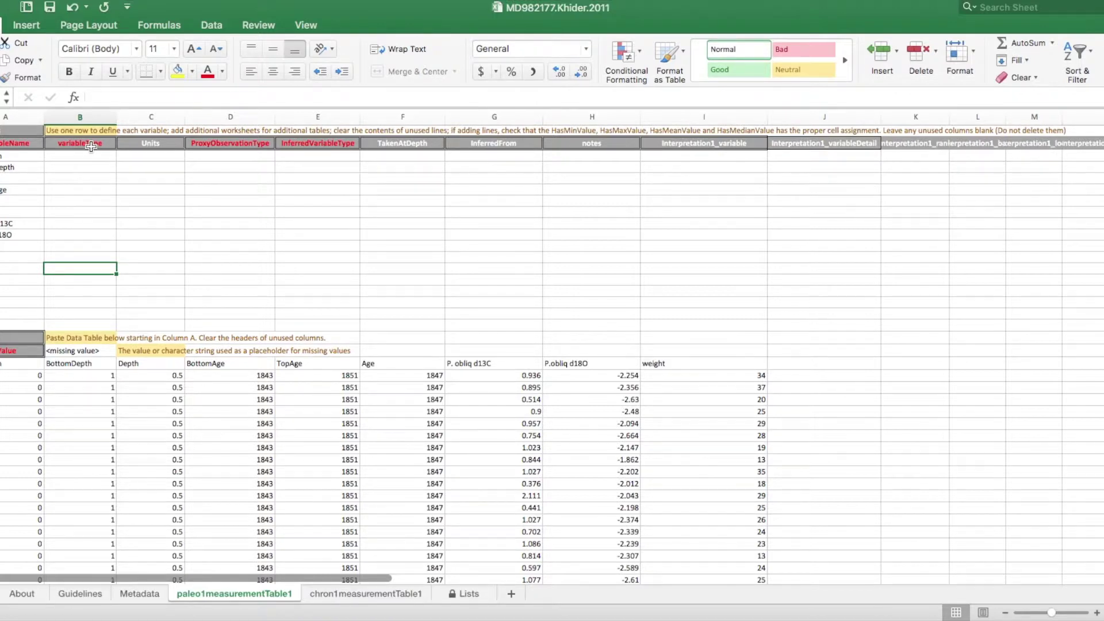
- Set the variableType of the three depth variables to measured
left_click(87, 154)
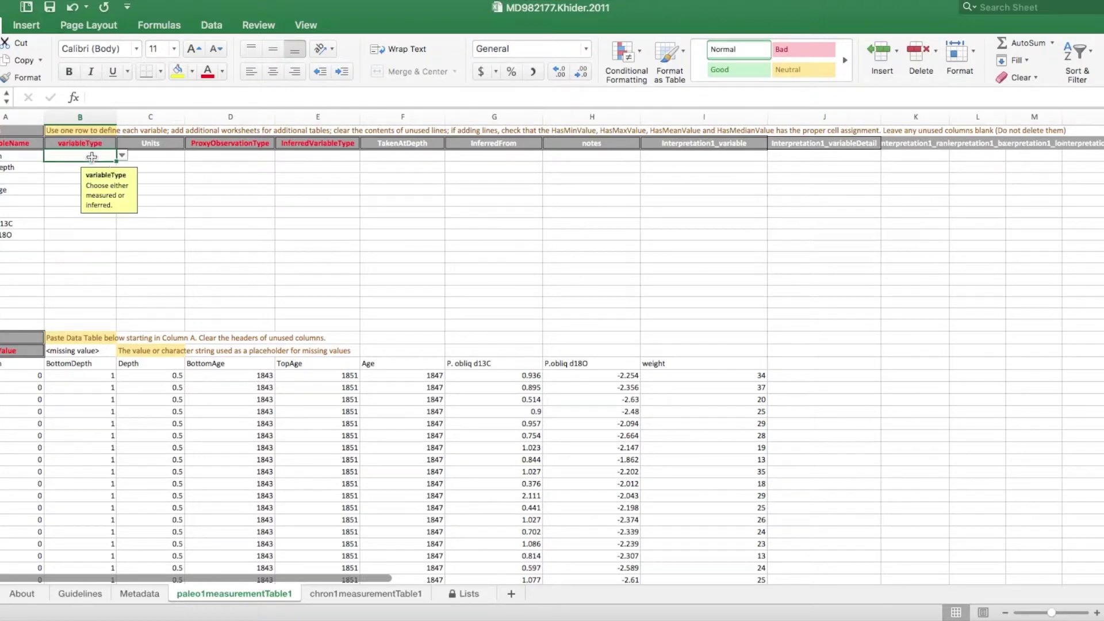
left_click(122, 156)
left_click(68, 173)
left_click(68, 168)
left_click(122, 167)
left_click(68, 179)
left_click(68, 180)
left_click(122, 179)
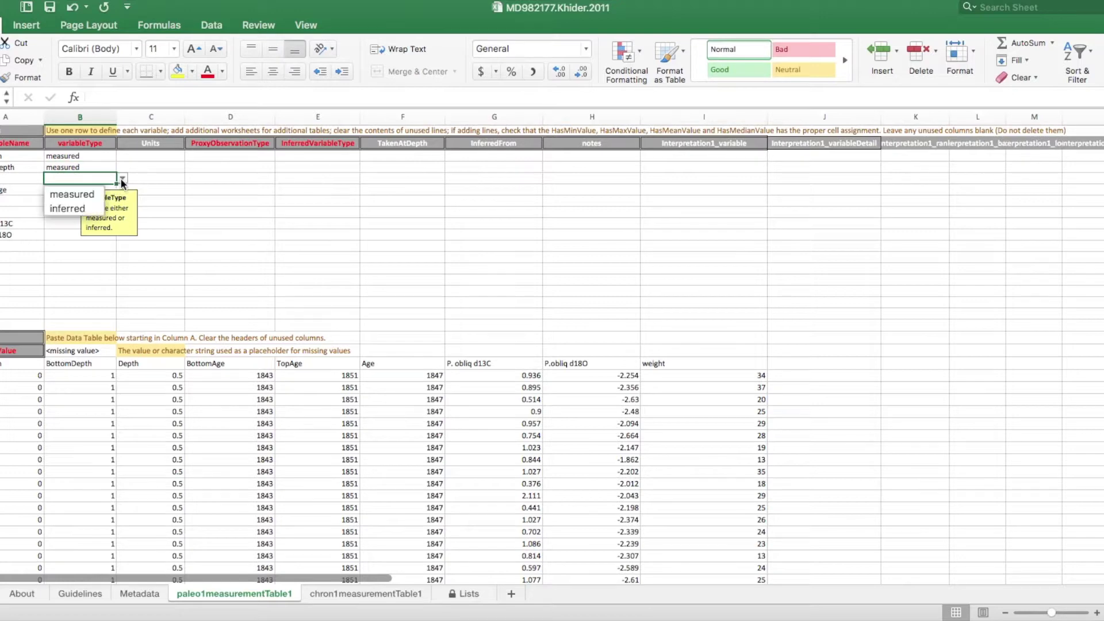
left_click(64, 191)
- Set the variableType of BottomAge, TopAge and Age to inferred
left_click(65, 192)
left_click(123, 196)
left_click(69, 213)
left_click(69, 202)
left_click(122, 200)
left_click(86, 230)
left_click(80, 212)
left_click(122, 212)
left_click(67, 242)
- Set the variableType of P. obliq d13C, P.obliq d18O and weight to measured
left_click(74, 225)
left_click(121, 224)
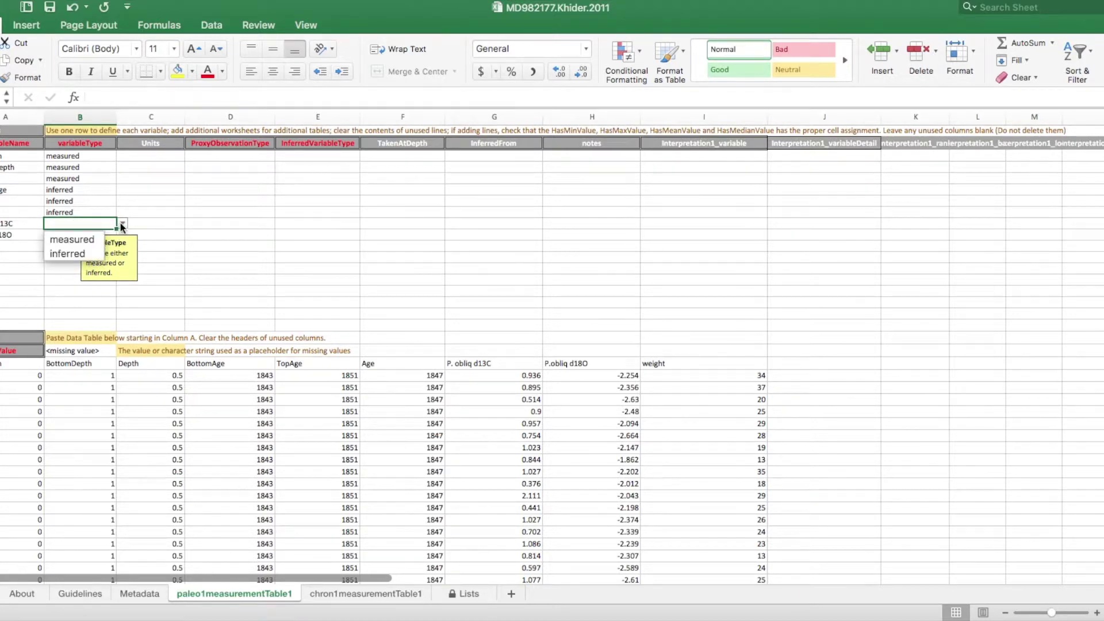
left_click(72, 233)
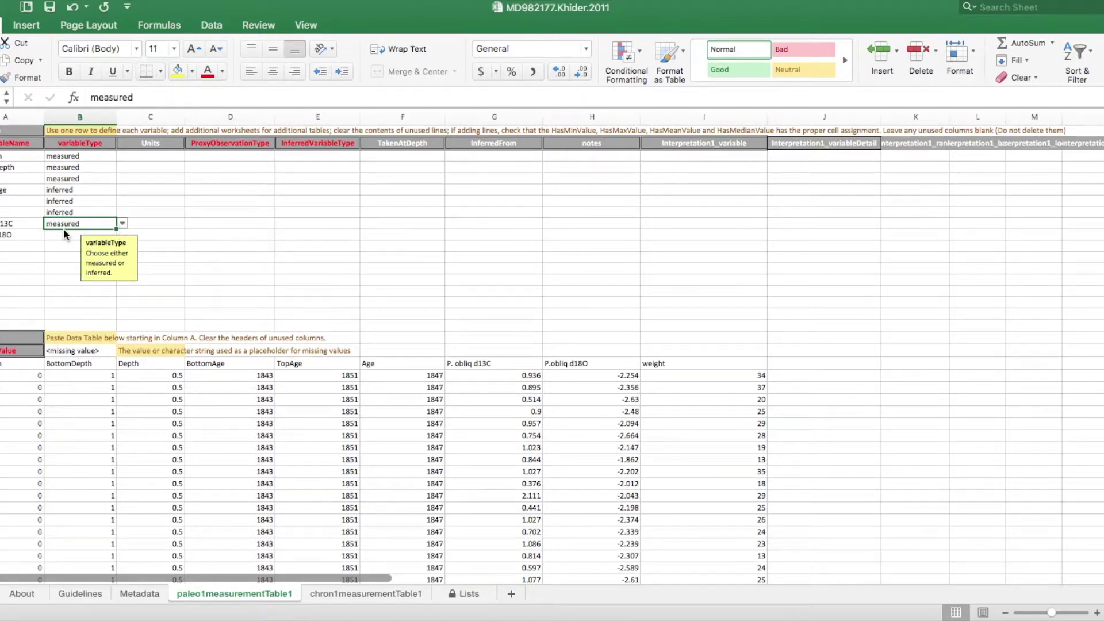
left_click(69, 235)
left_click(120, 234)
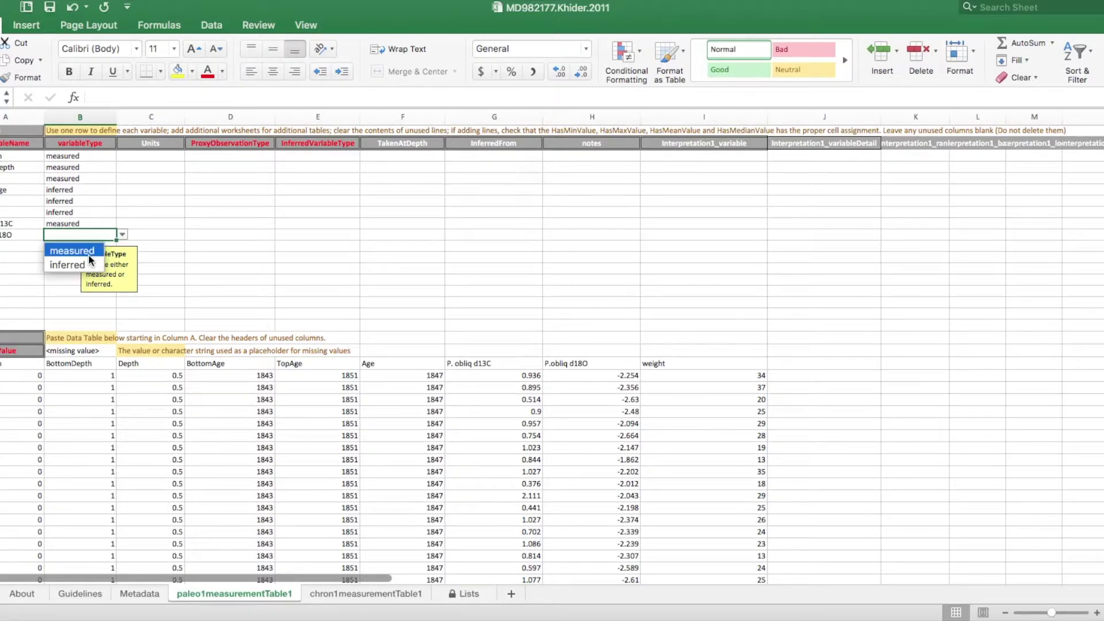
left_click(72, 250)
left_click(58, 246)
left_click(121, 247)
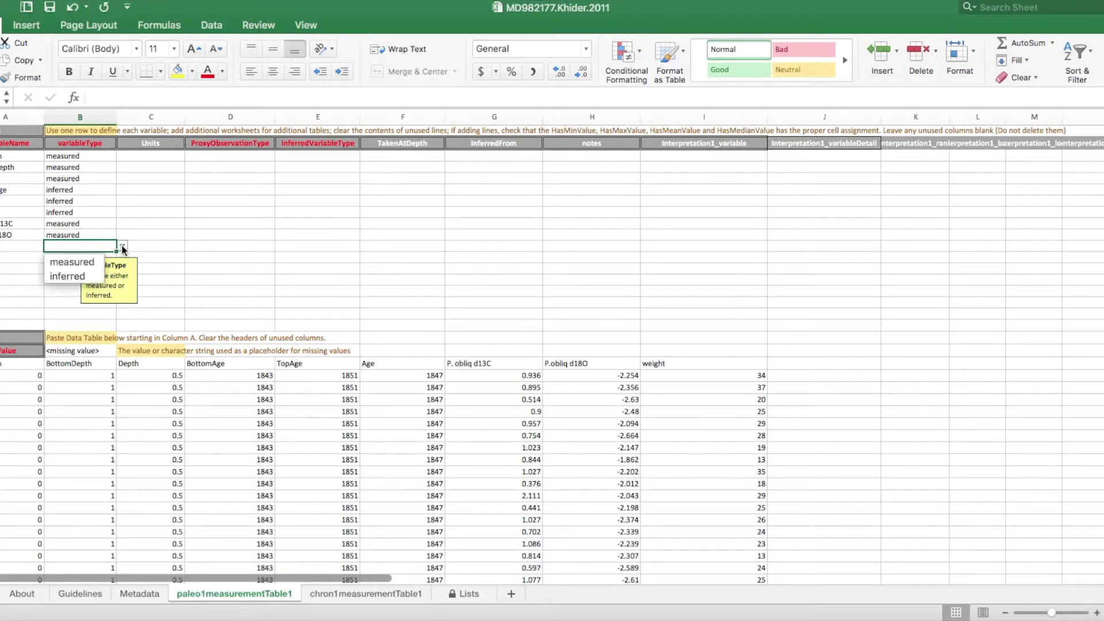
left_click(100, 257)
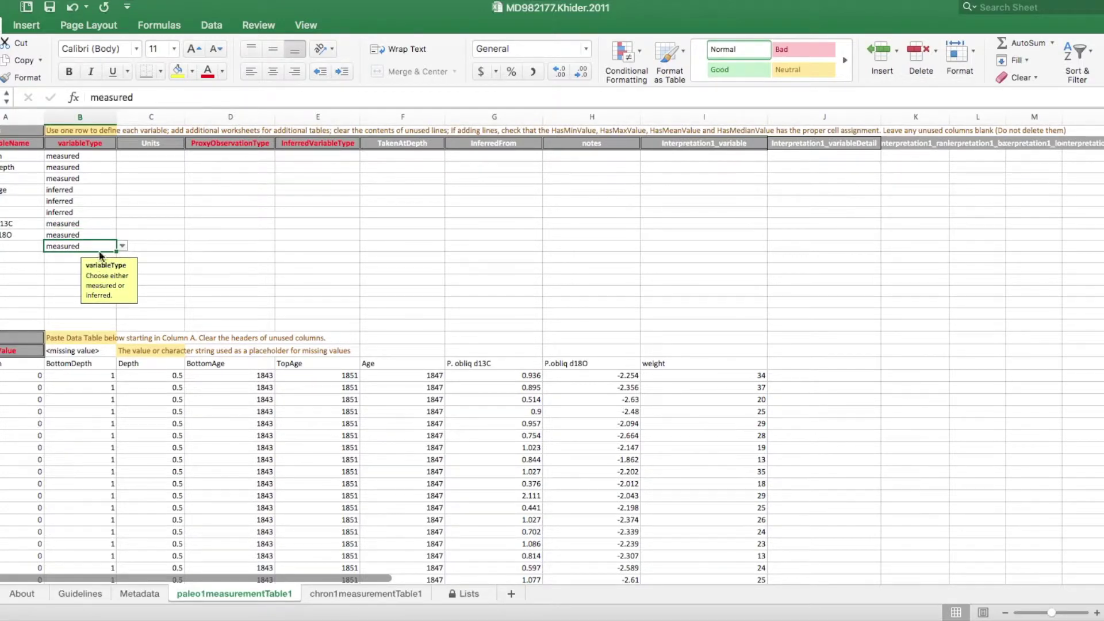
- Enter cm as the units of the three depth variables
left_click(142, 158)
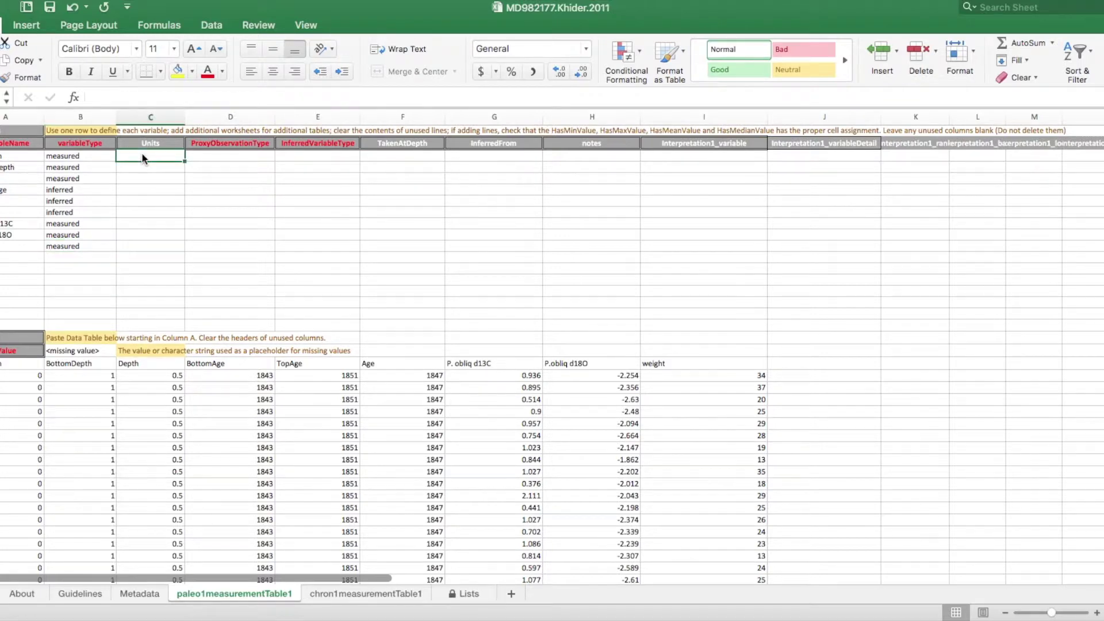
type("cm")
key("Return")
type("cm")
key("Return")
type("cm")
key("Return")
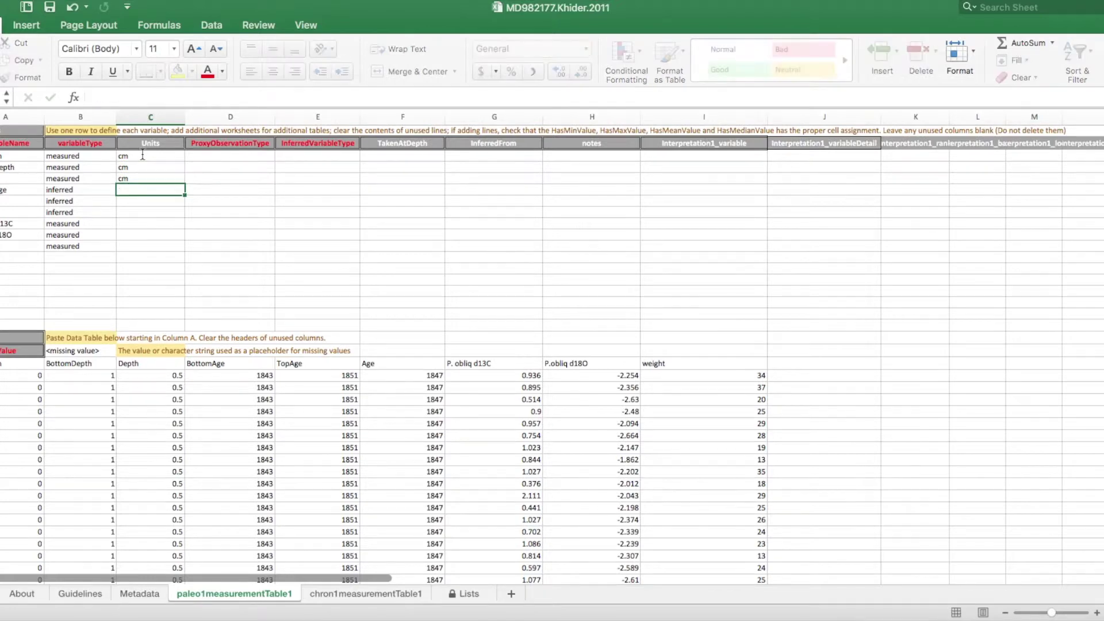
- Enter yr AD as the units of BottomAge, TopAge and Age
type("cm")
key("Return")
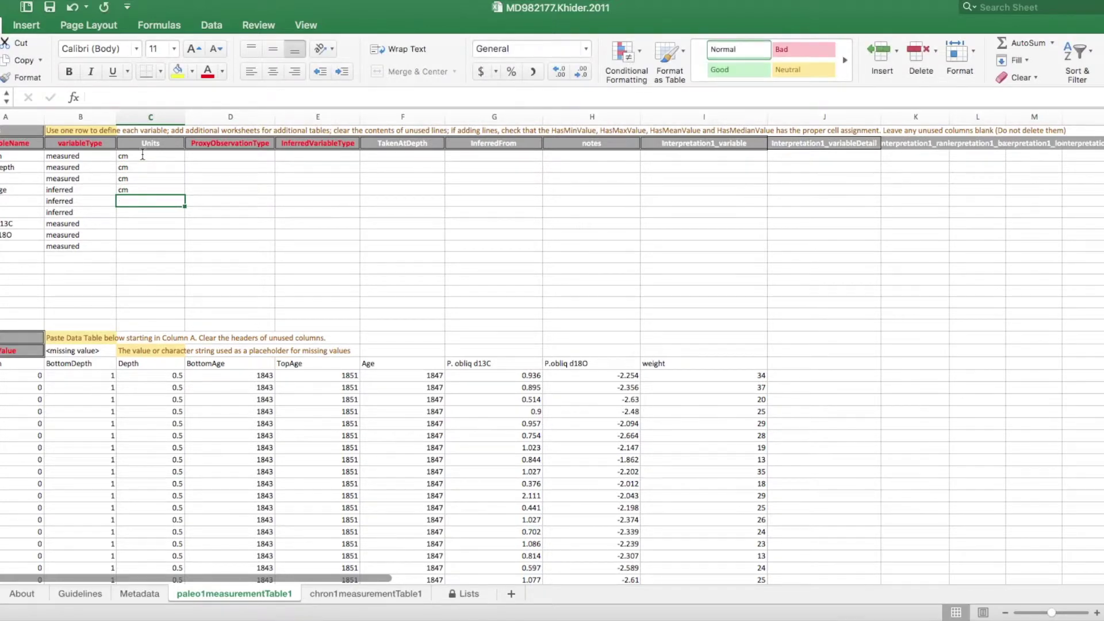
key("Up")
type("yr AD")
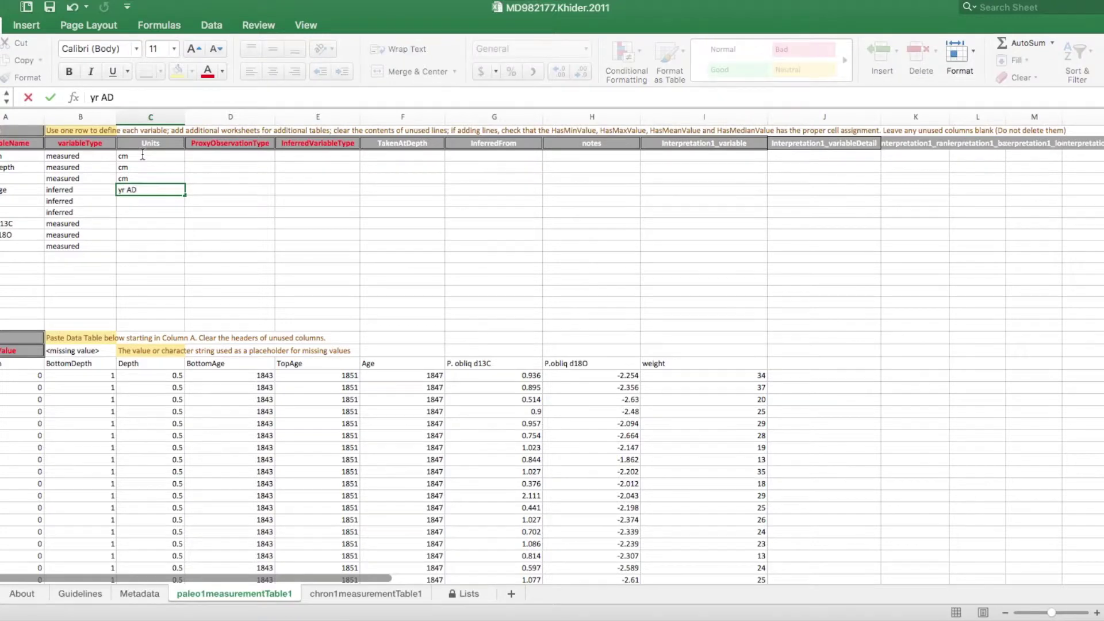
key("Return")
type("yr AD")
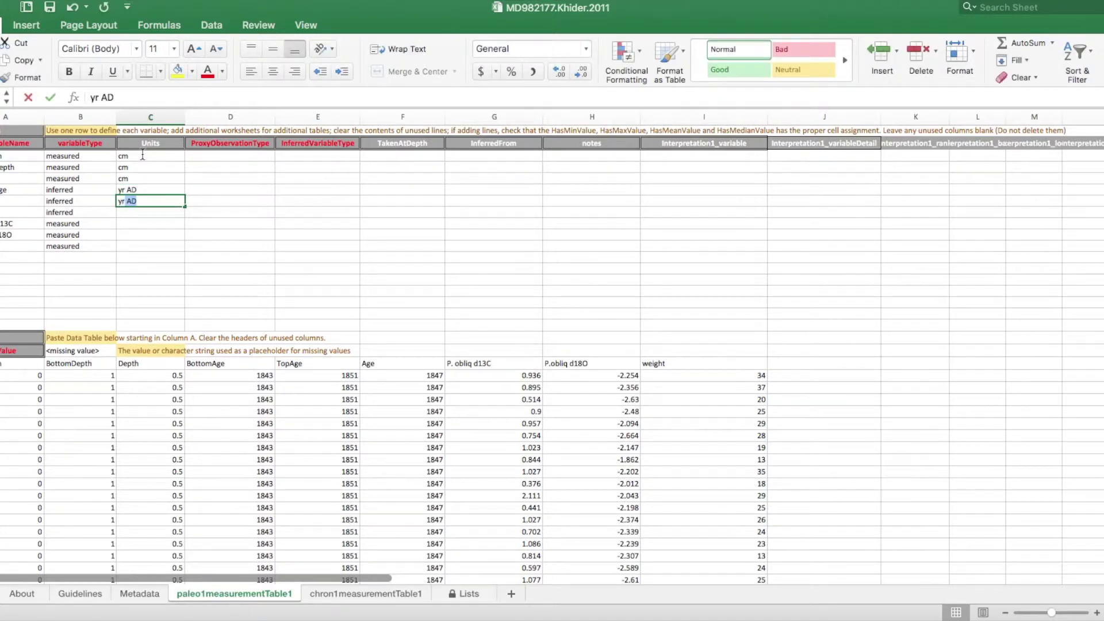
key("Return")
type("yr AD")
key("Return")
- Enter per mil as the units of the P. obliq d13C and P.obliq d18O variables
type("pr mil")
key("BackSpace")
key("BackSpace")
key("BackSpace")
key("BackSpace")
key("BackSpace")
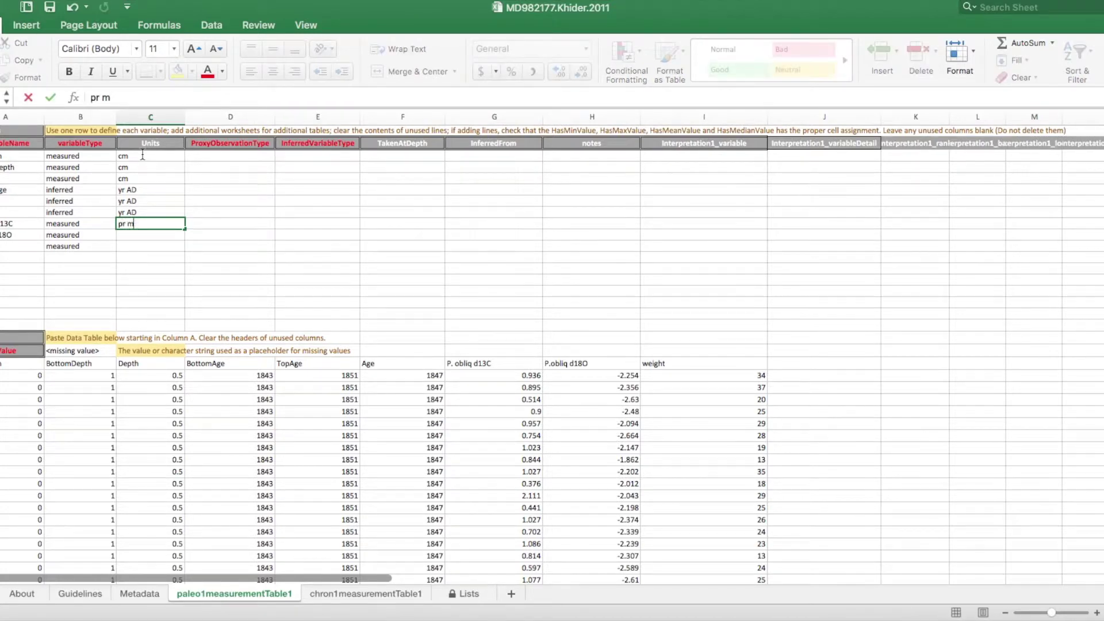
type("er mil")
key("Return")
type("per mil")
key("Tab")
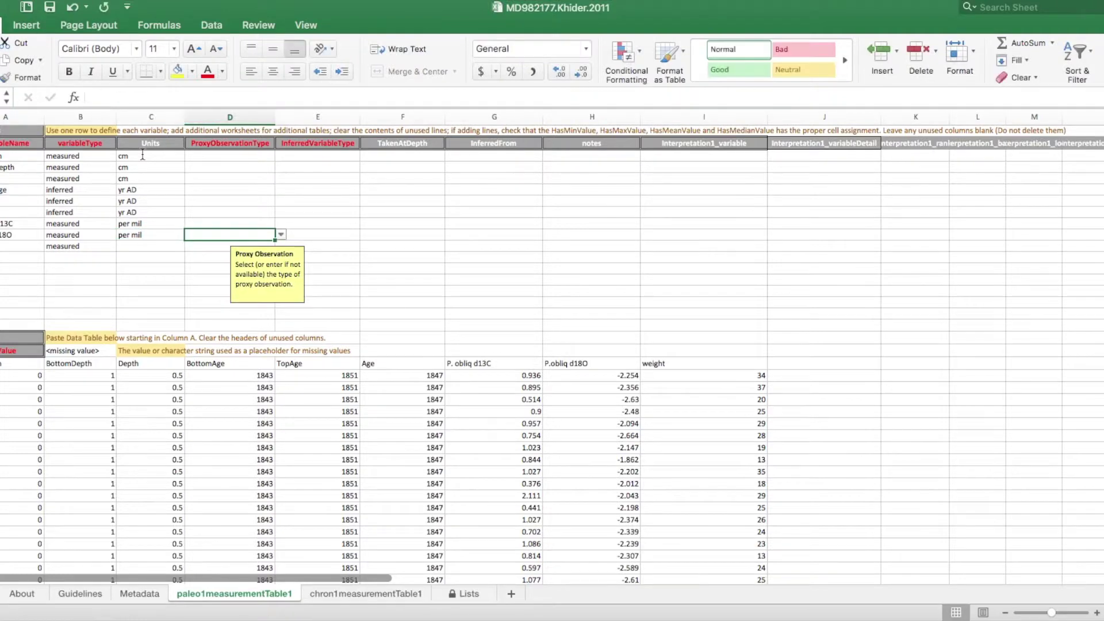
- Enter µg as the units of the weight variable, inserting the µ from the favorite special characters
left_click(141, 244)
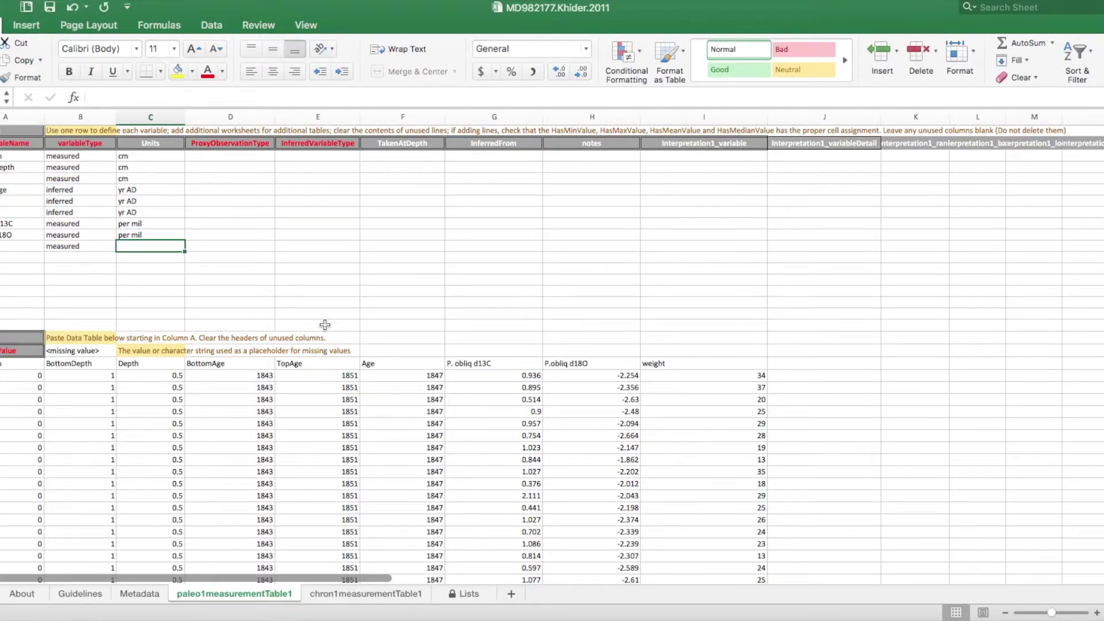
key("ctrl+super+space")
left_click(156, 270)
left_click(143, 287)
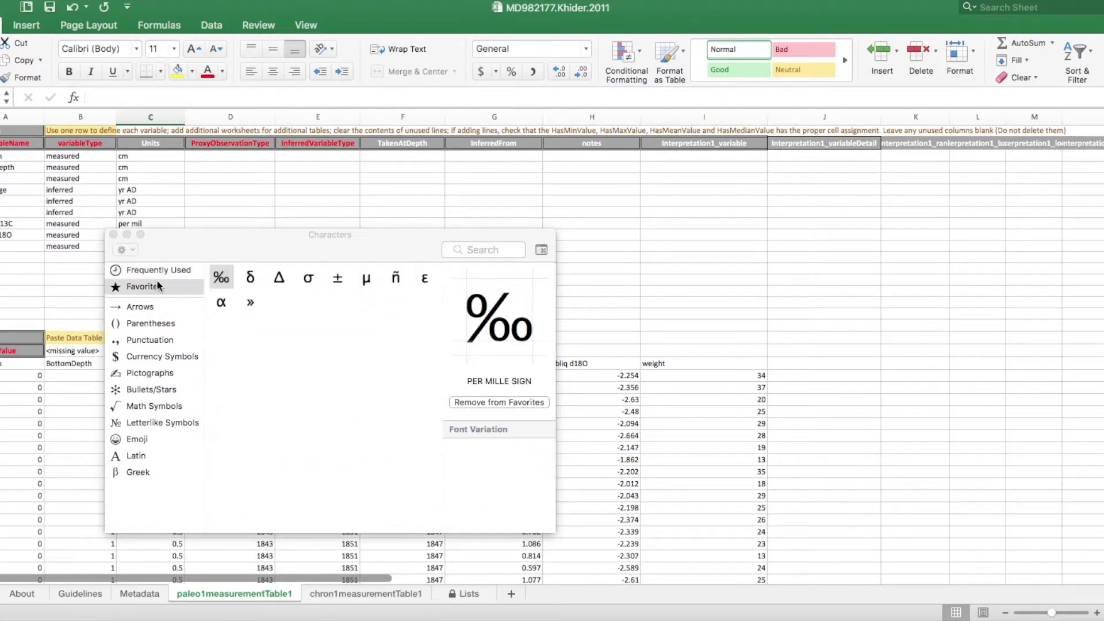
left_click(367, 279)
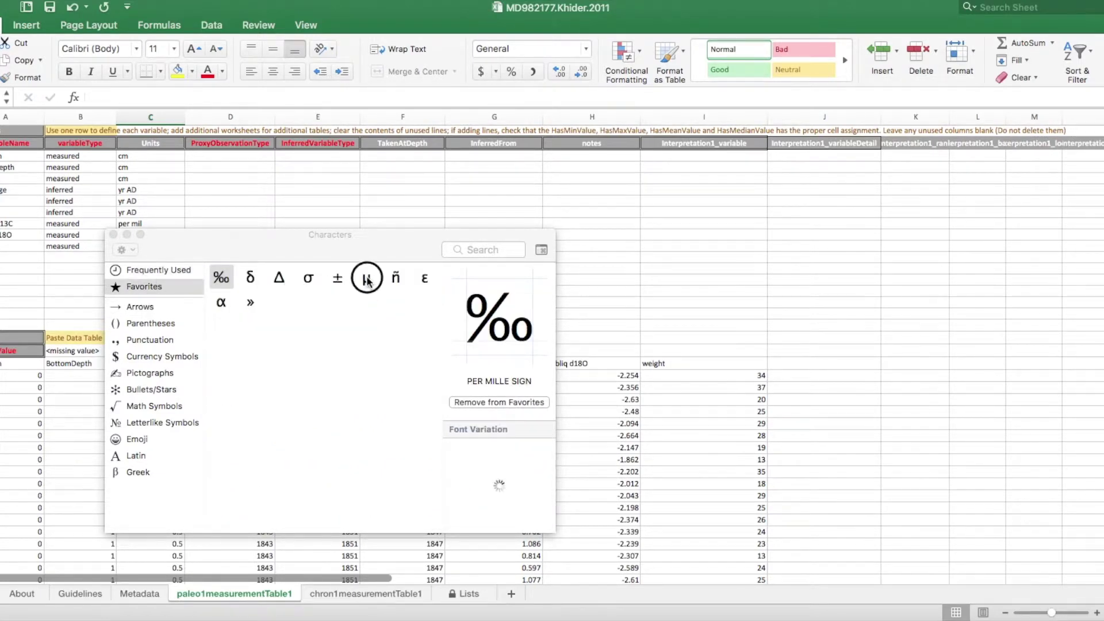
double_click(367, 280)
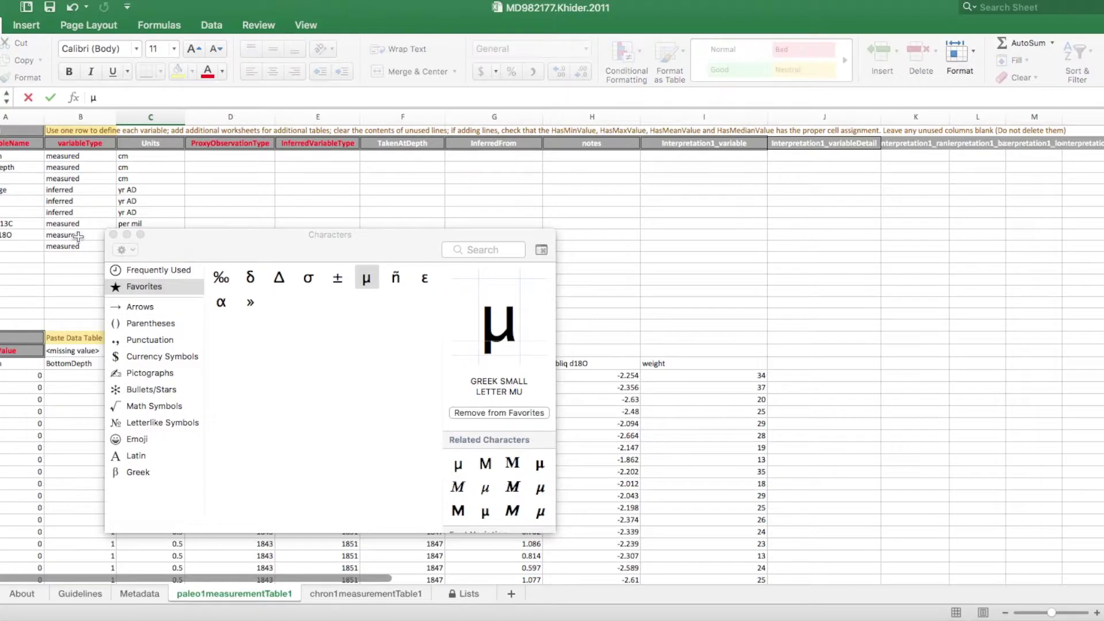
left_click(113, 235)
type("g")
key("Return")
- Check the description of the ProxyObservationType column and set the InferredVariableType of BottomAge to Age
left_click(246, 148)
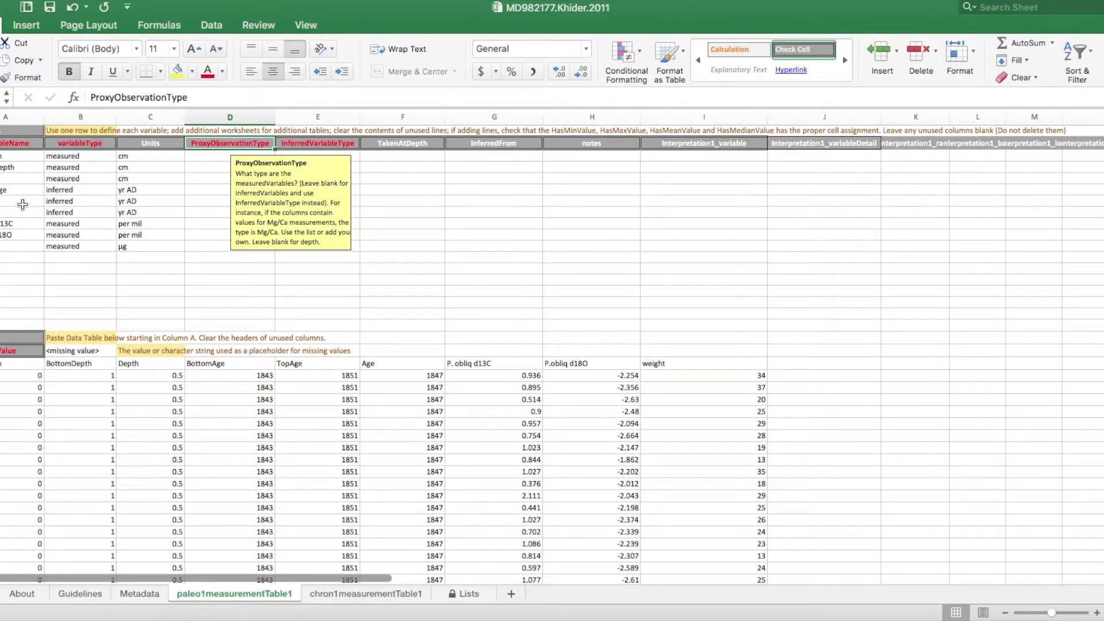
left_click(13, 228)
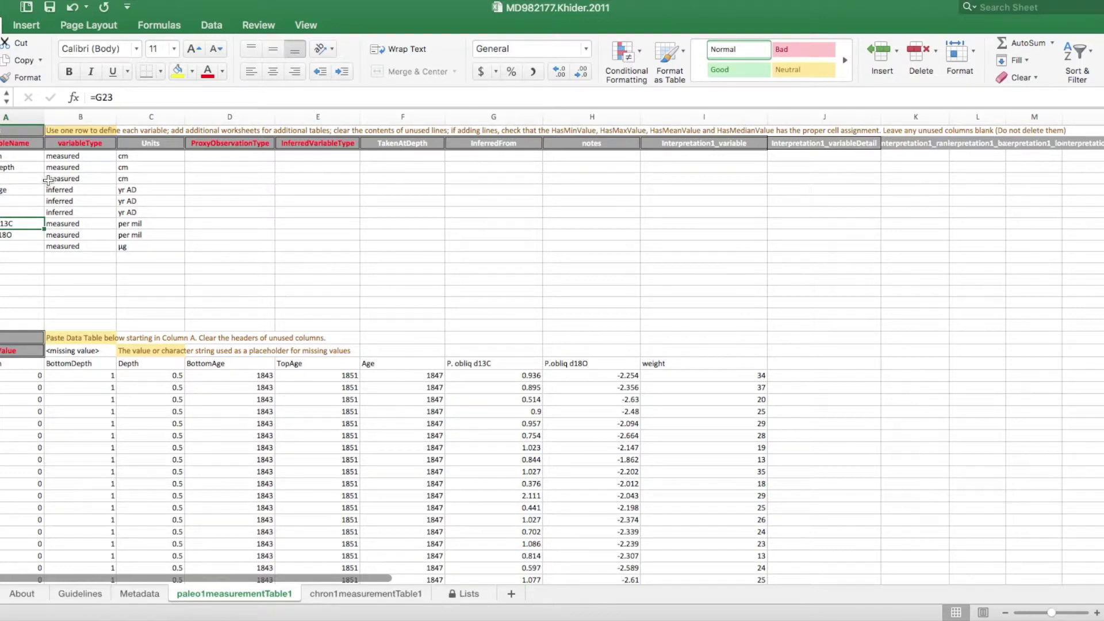
left_click(288, 189)
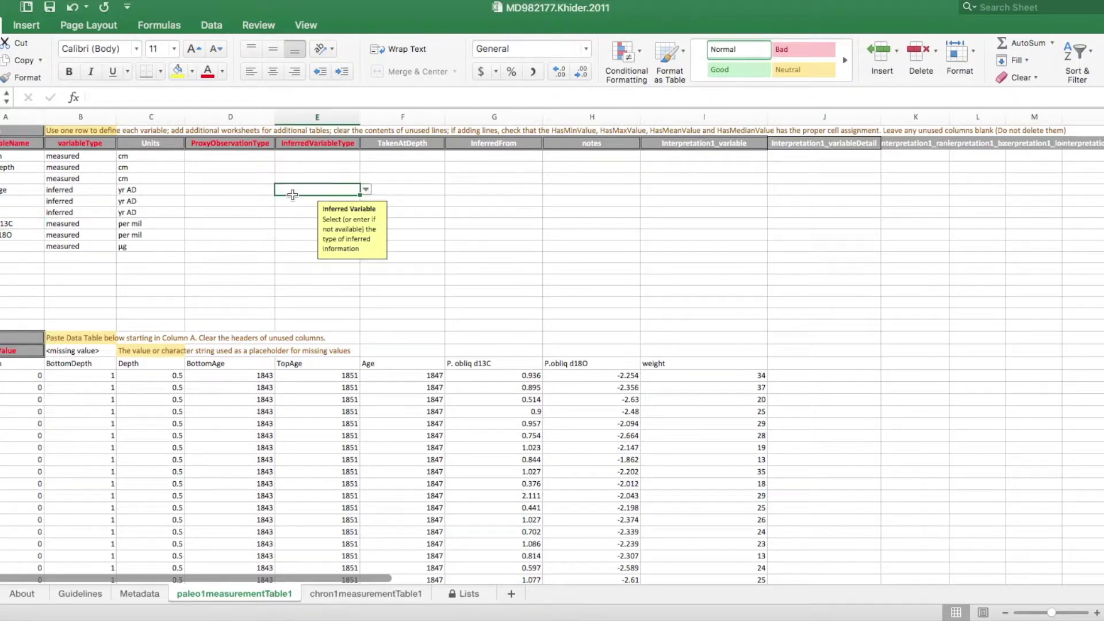
left_click(366, 192)
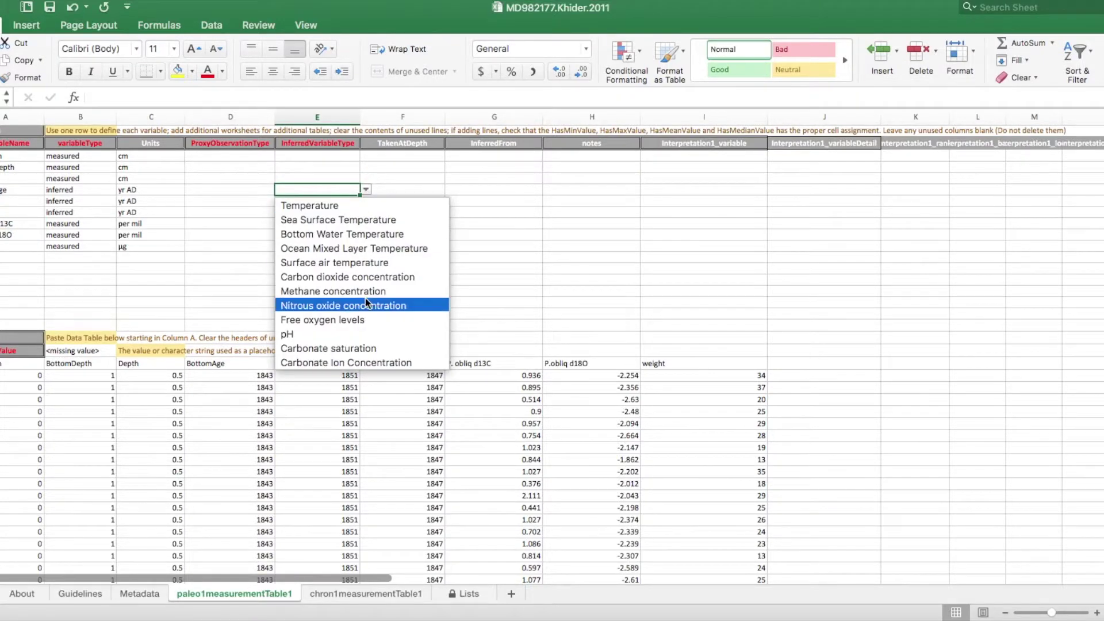
scroll(365, 297, "down", 4)
scroll(367, 303, "down", 6)
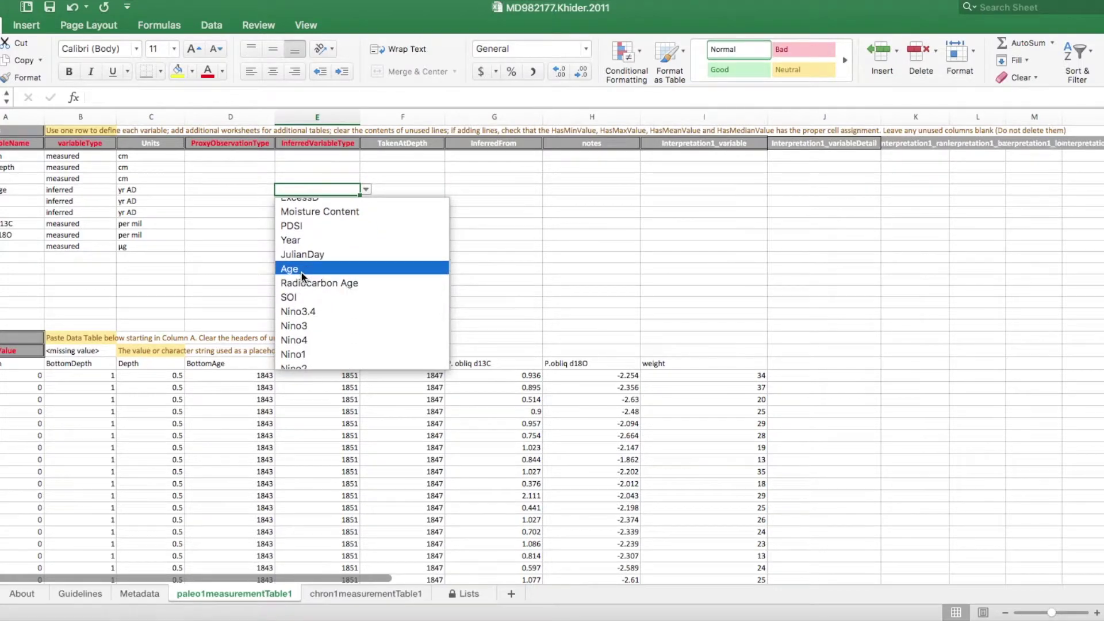
left_click(301, 270)
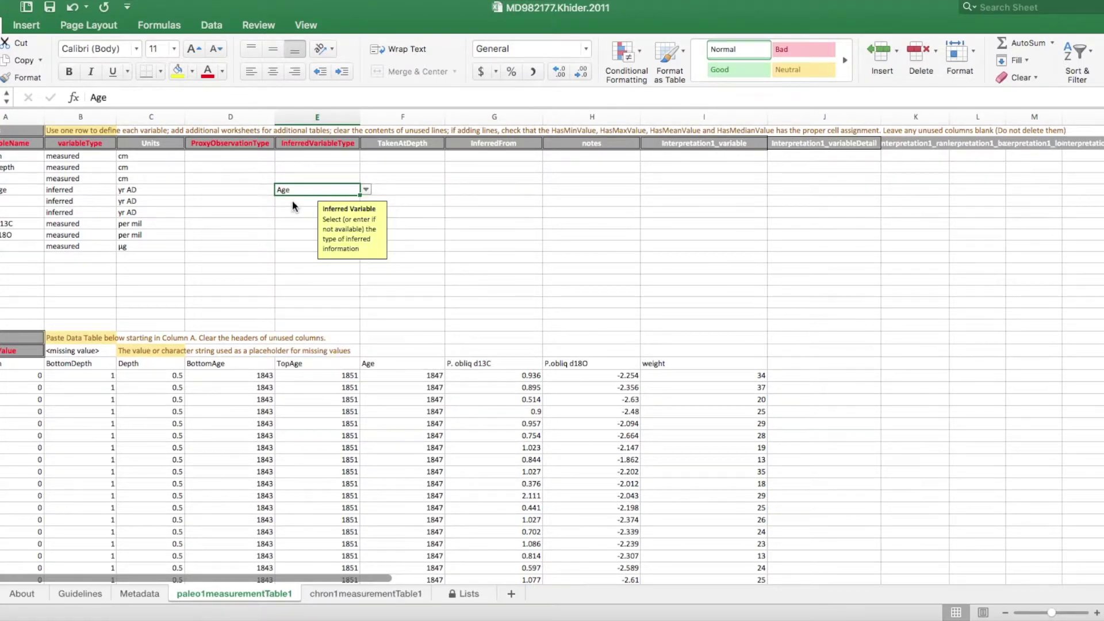
key("Return")
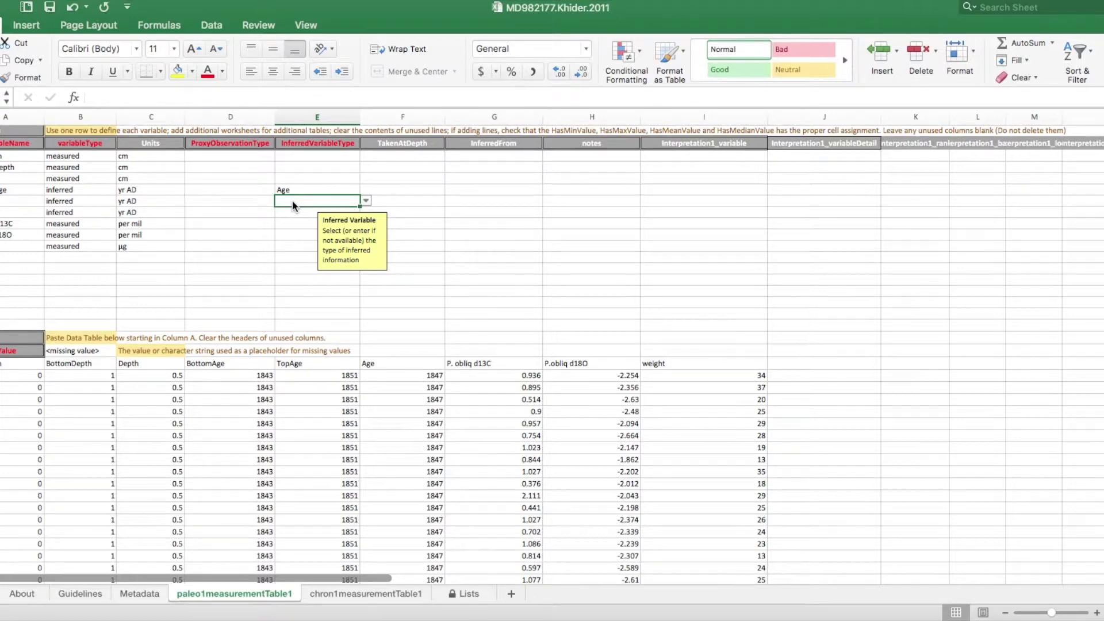
- Set the InferredVariableType of the TopAge and Age variables to Age
left_click(366, 201)
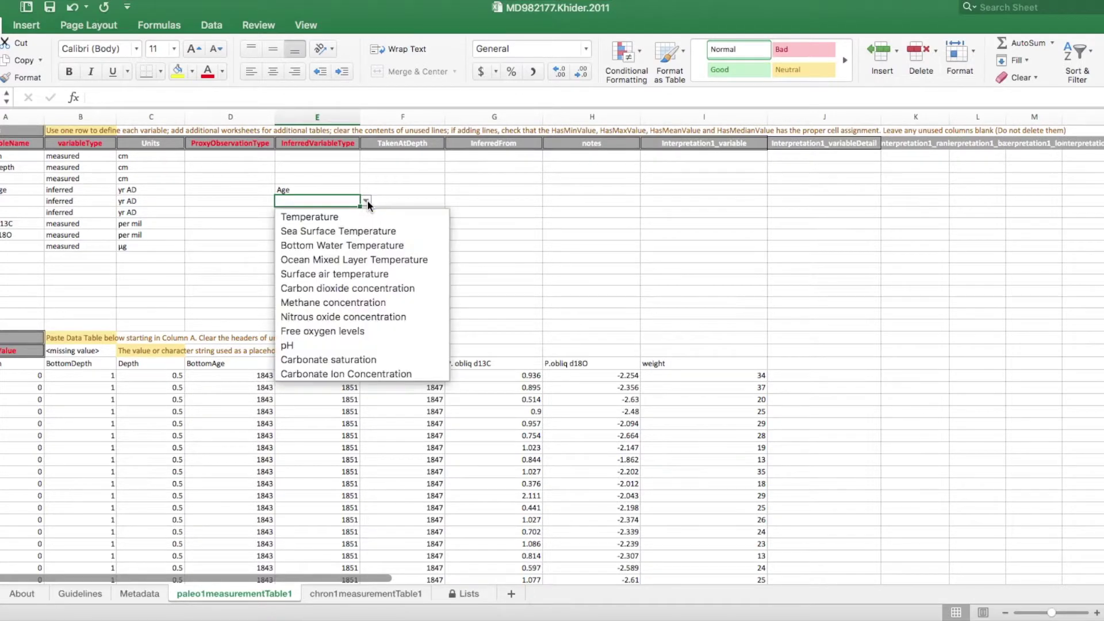
scroll(347, 314, "down", 5)
scroll(346, 313, "down", 4)
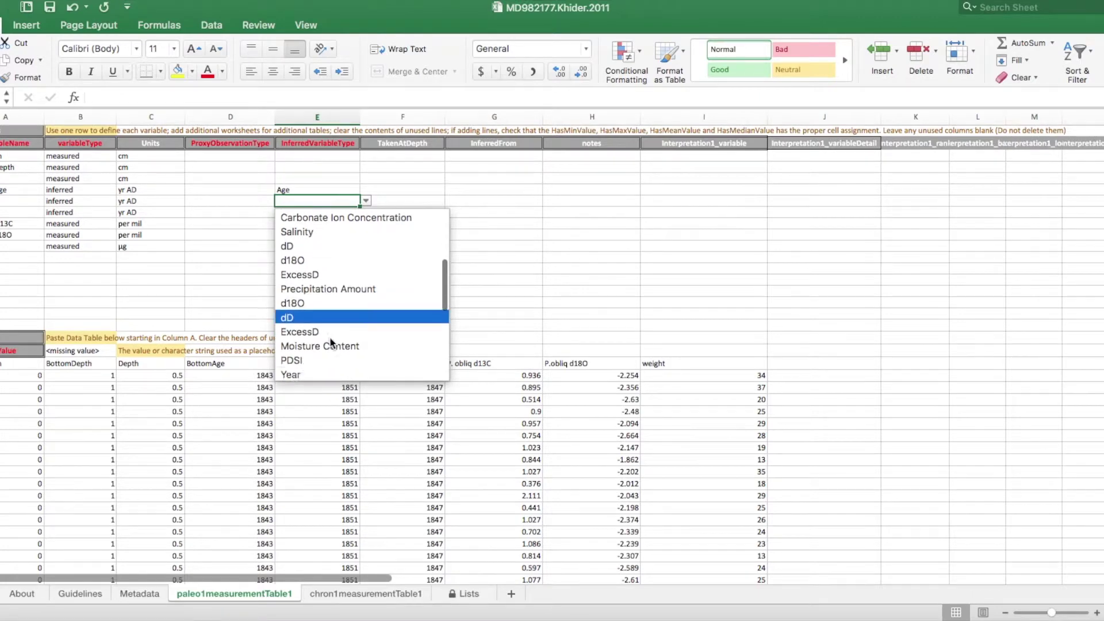
left_click(329, 337)
left_click(295, 213)
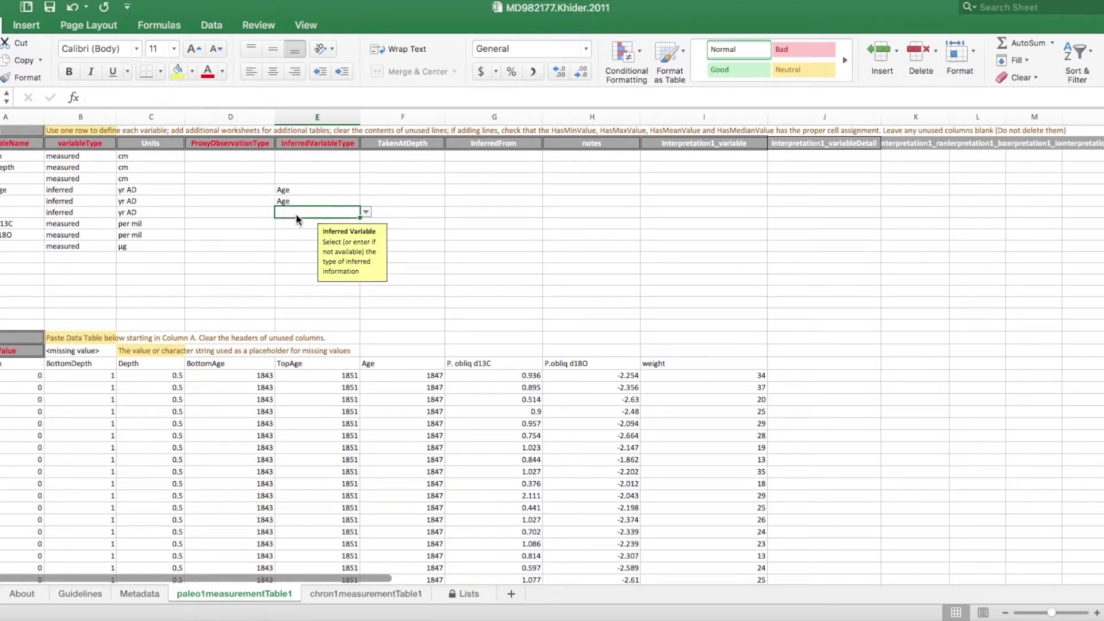
left_click(366, 212)
scroll(307, 379, "down", 5)
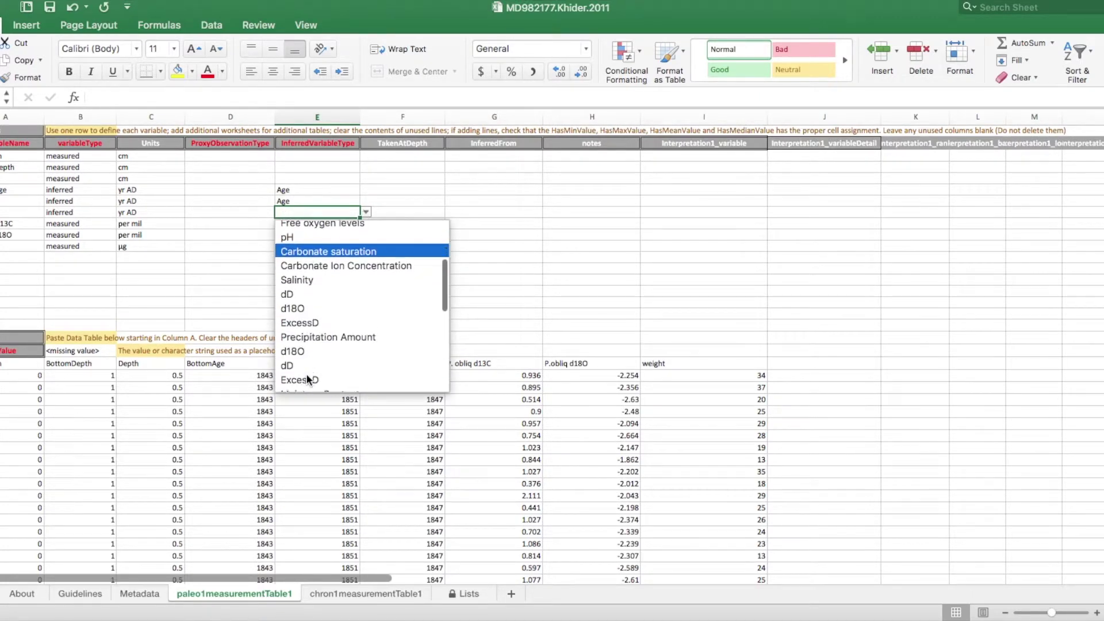
left_click(300, 349)
- Set the ProxyObservationType of P. obliq d13C to d13C and that of P.obliq d18O to d18O
left_click(254, 224)
left_click(281, 224)
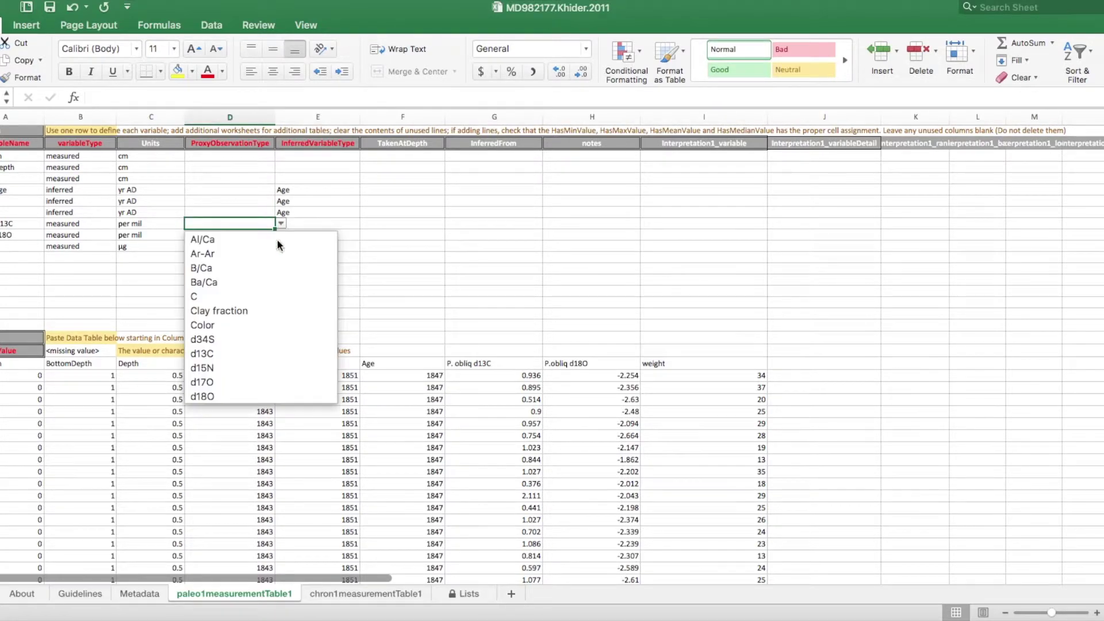
left_click(260, 354)
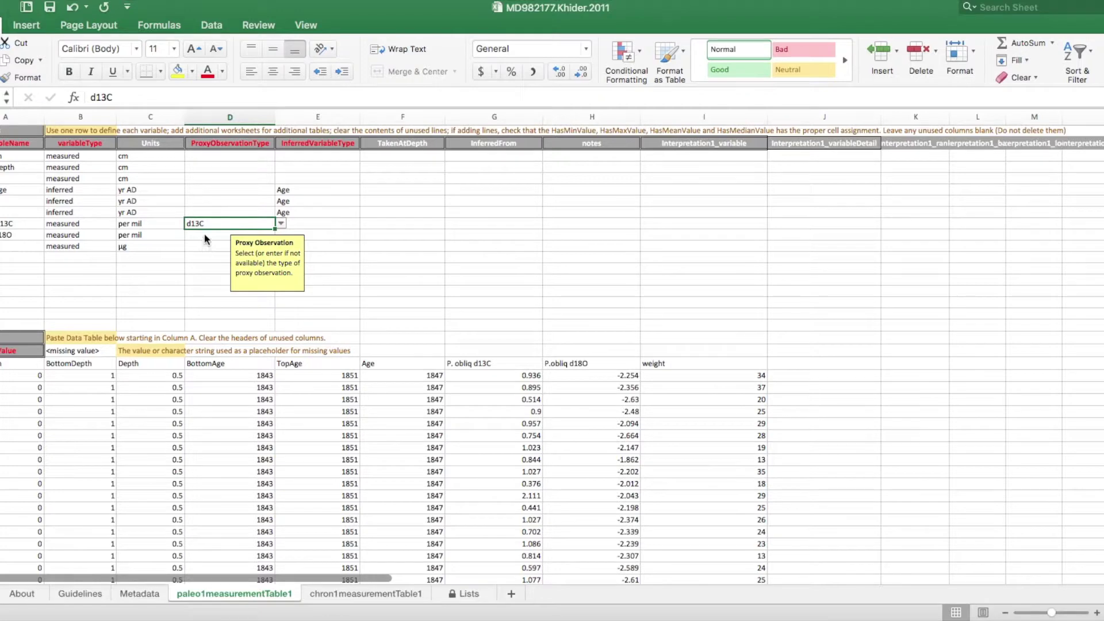
left_click(229, 234)
left_click(281, 235)
scroll(241, 353, "up", 2)
left_click(227, 407)
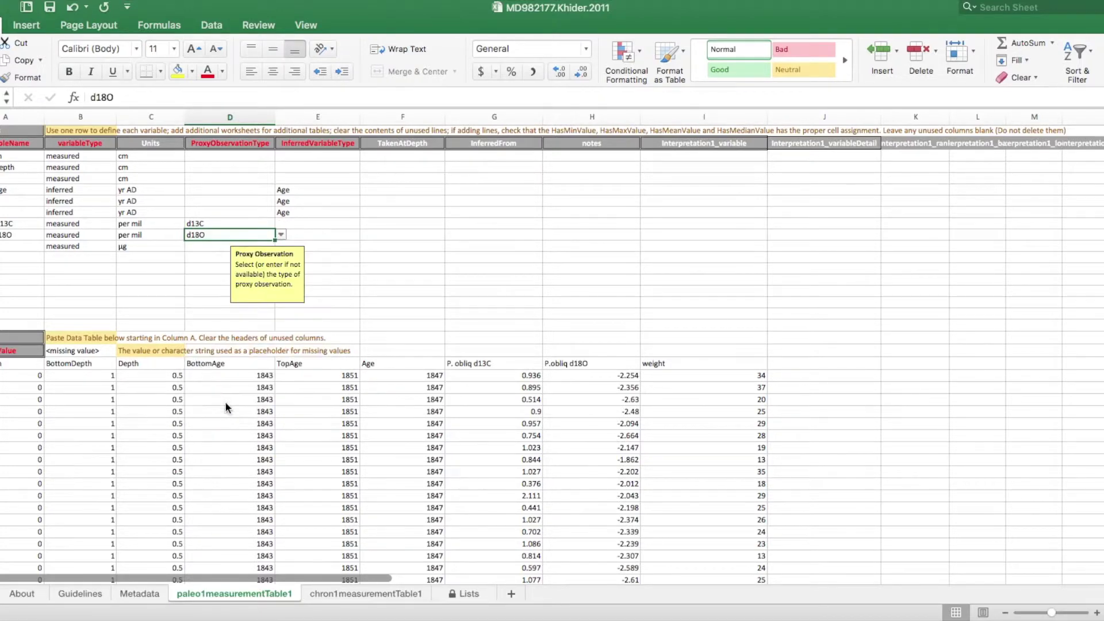
- Look through the predefined proxy observation types for the weight variable and enter Weight as a new term
left_click(209, 244)
left_click(282, 246)
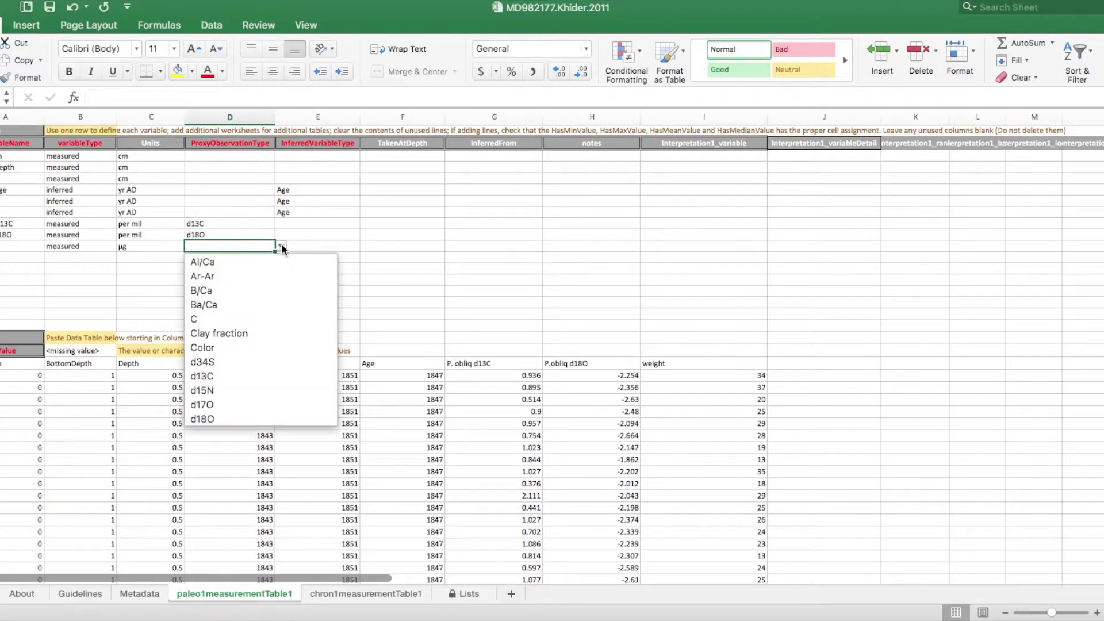
scroll(271, 322, "down", 4)
scroll(271, 322, "down", 6)
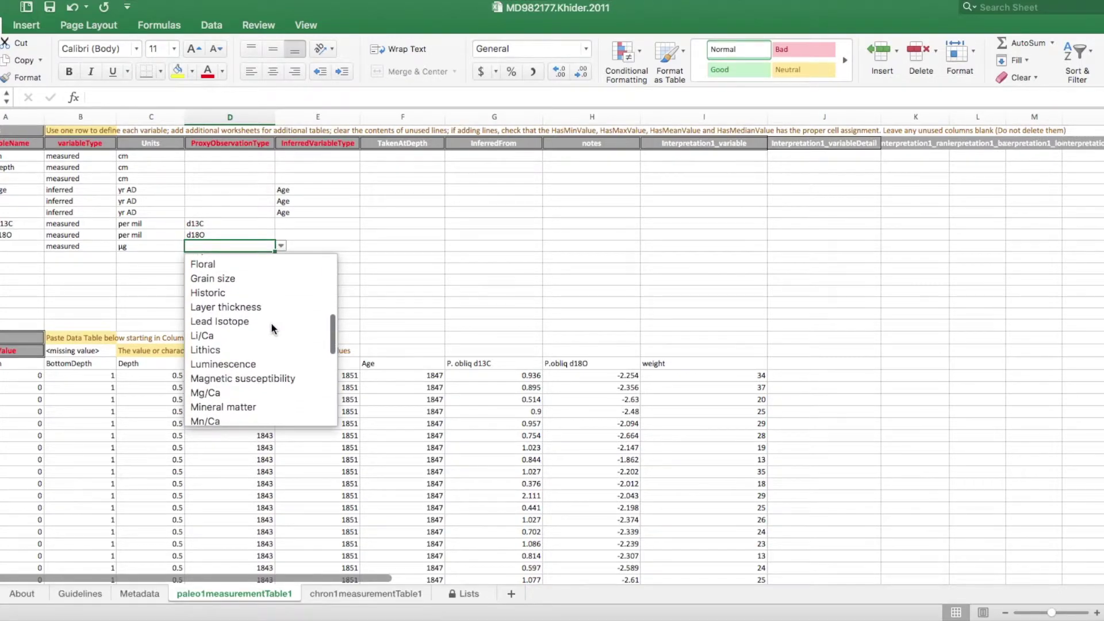
scroll(271, 324, "down", 5)
scroll(271, 327, "down", 7)
scroll(272, 328, "down", 4)
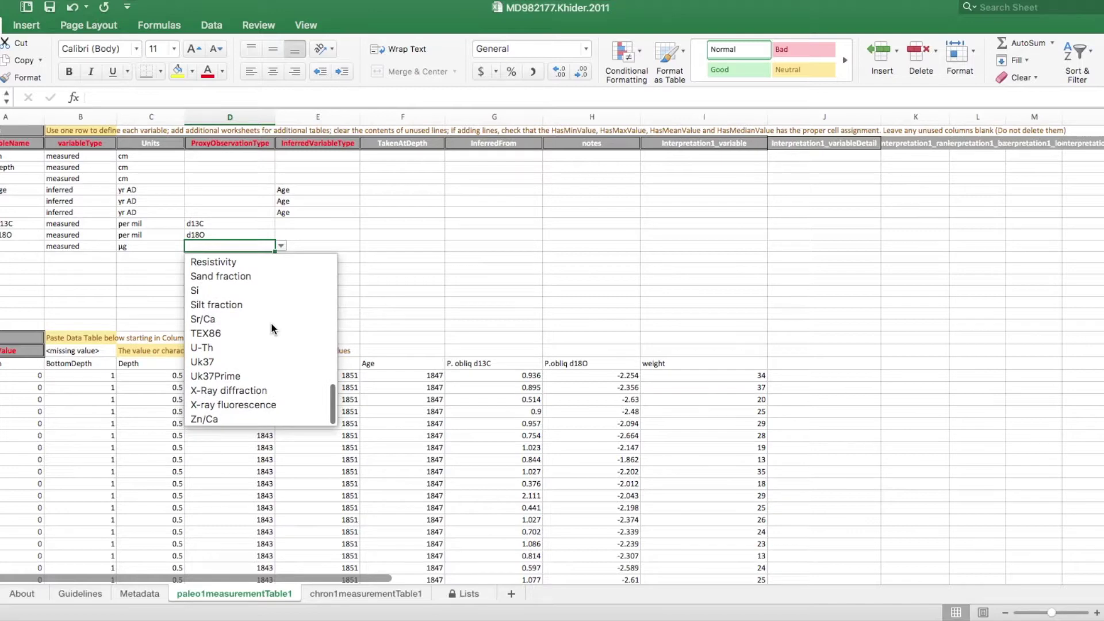
left_click(224, 248)
type("Weight")
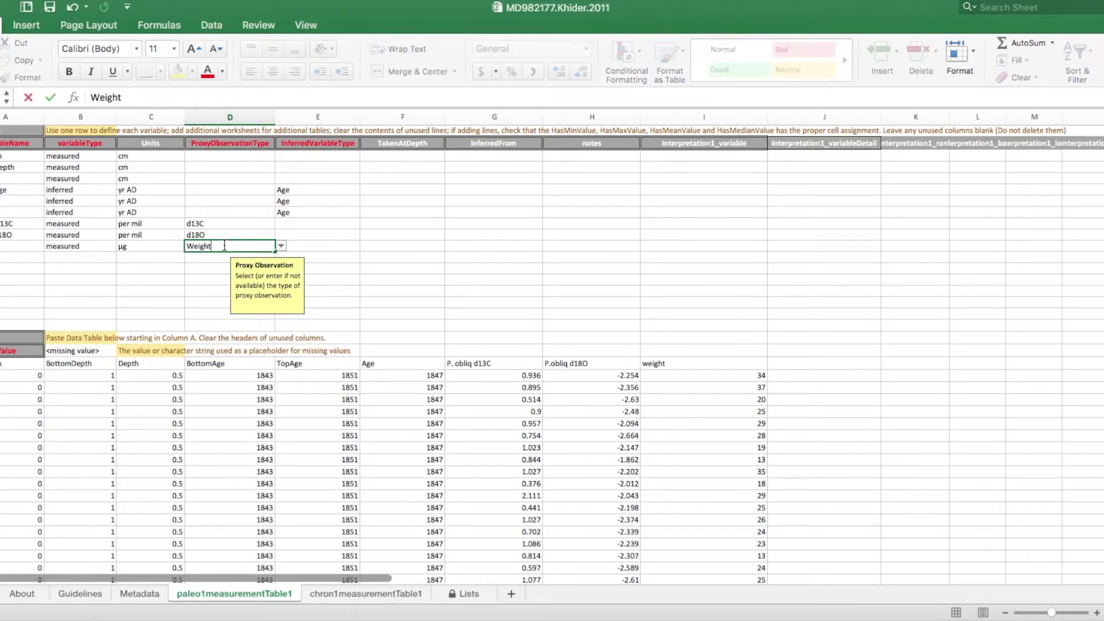
key("Return")
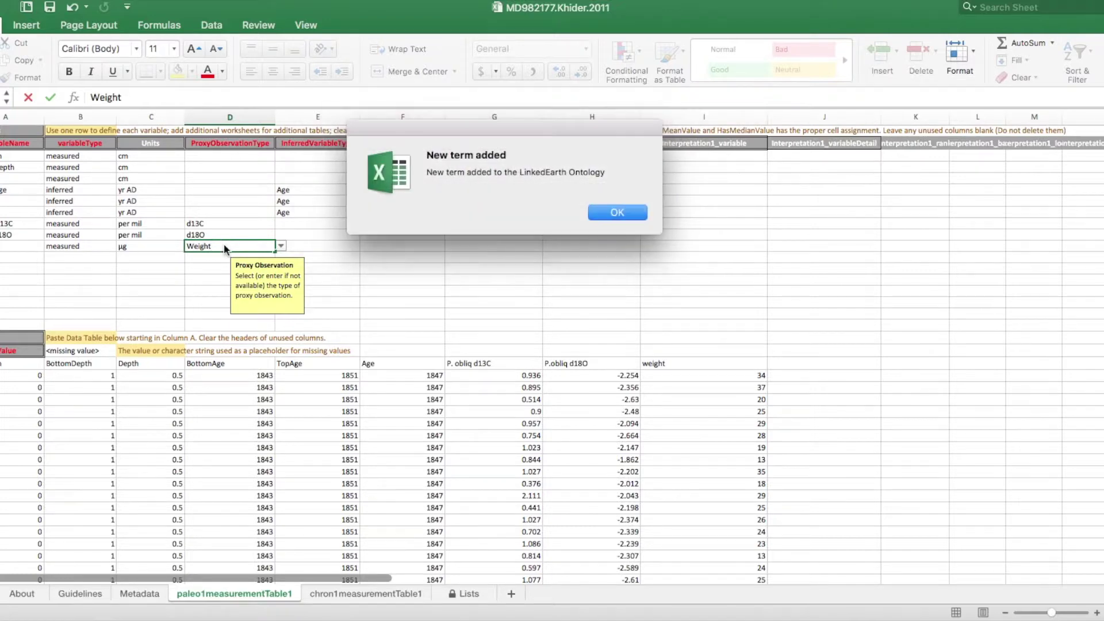
left_click(611, 213)
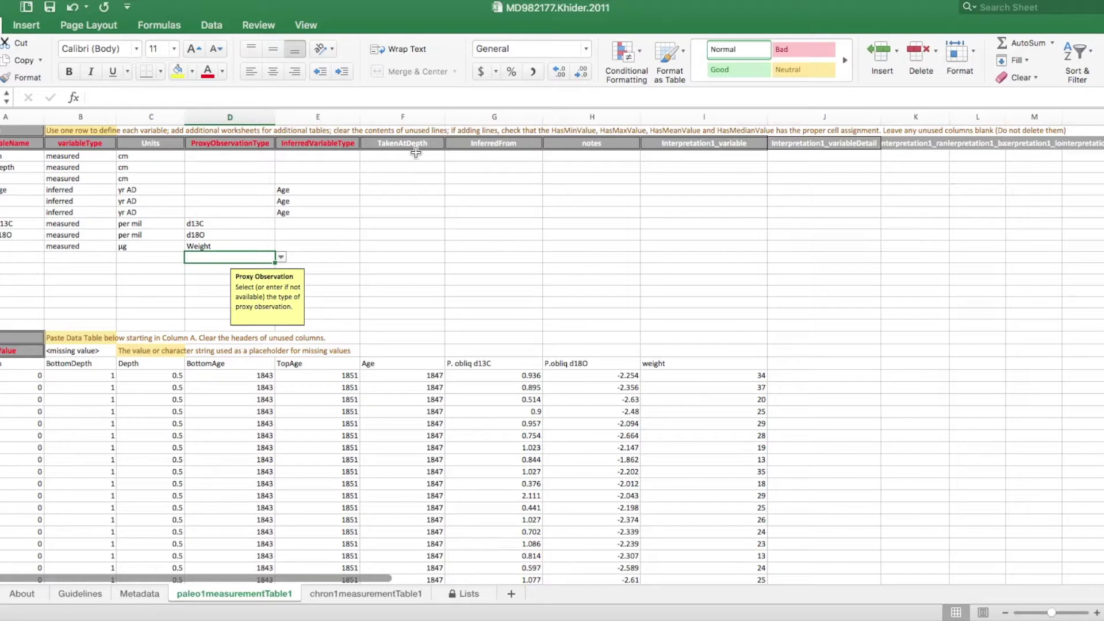
- Set TakenAtDepth to Depth for the BottomAge, TopAge and Age variables
left_click(374, 189)
left_click(451, 189)
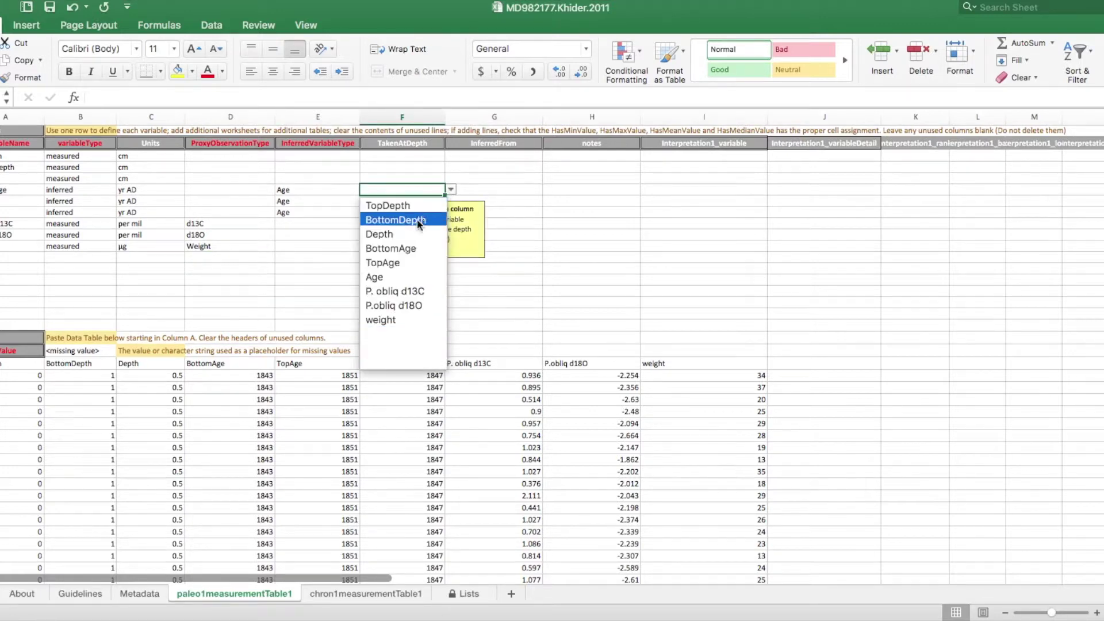
left_click(379, 234)
left_click(379, 202)
left_click(451, 201)
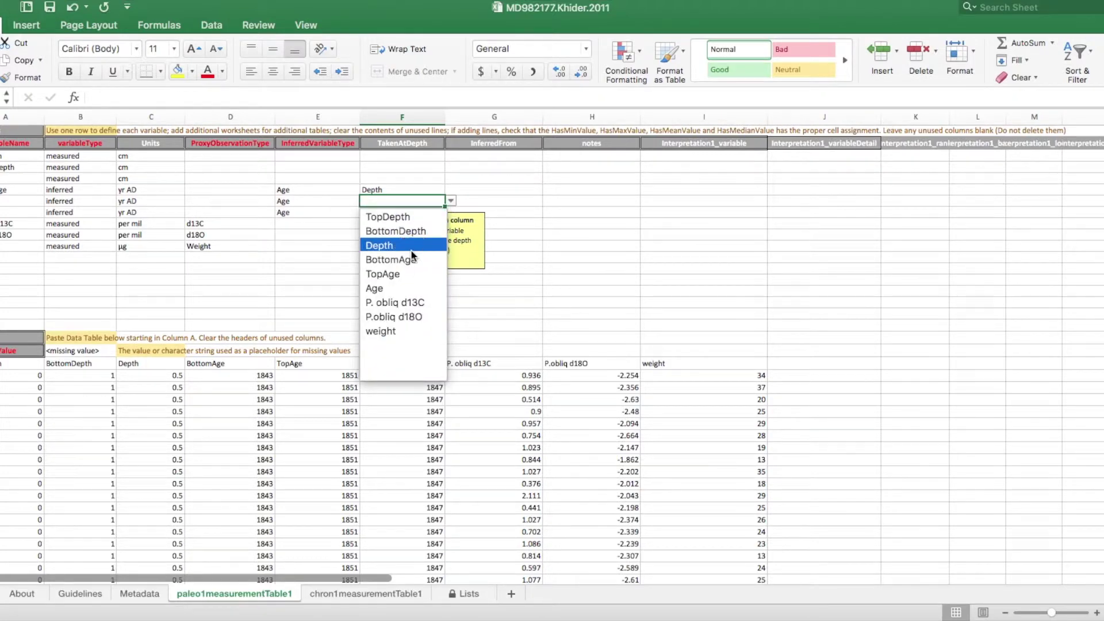
left_click(379, 245)
left_click(384, 214)
left_click(450, 212)
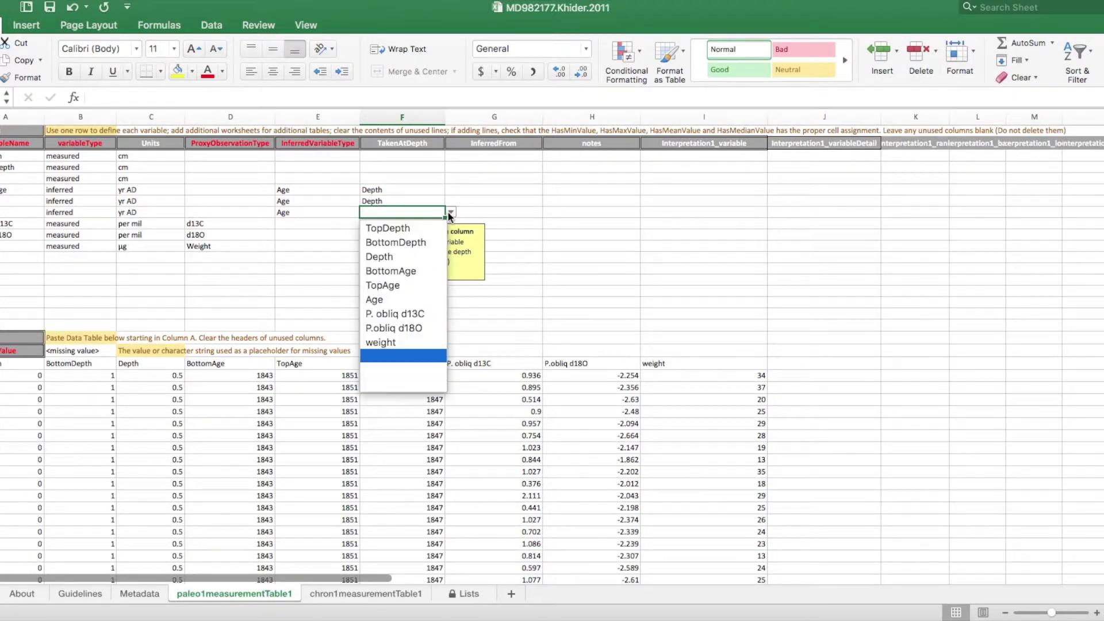
left_click(411, 257)
- Set TakenAtDepth to Depth for the P. obliq d13C, P.obliq d18O and weight variables
left_click(387, 224)
left_click(451, 223)
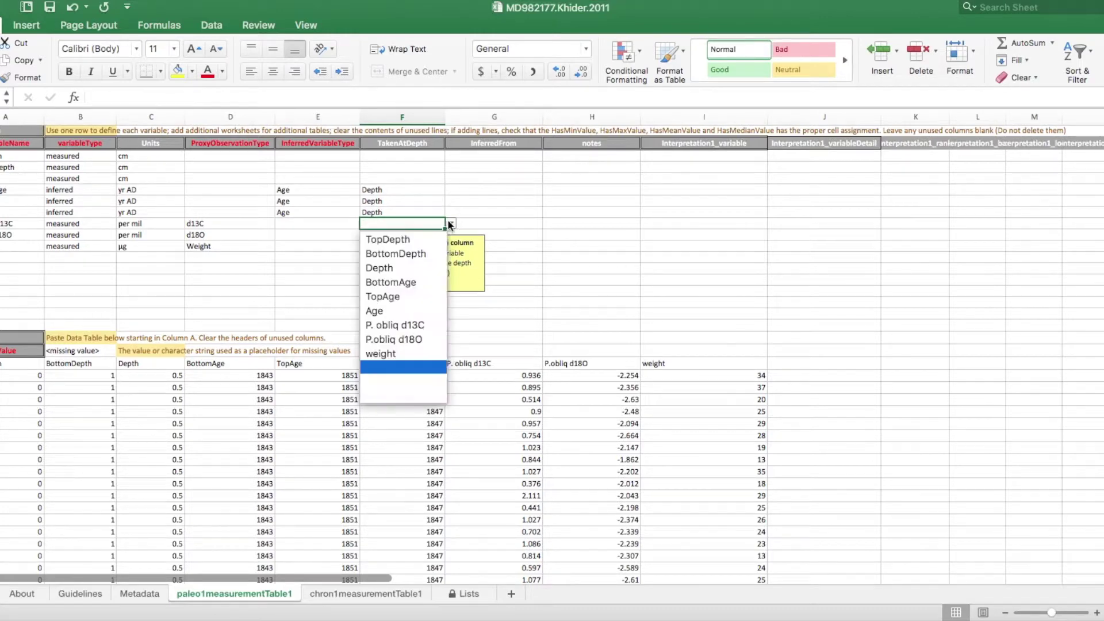
left_click(406, 267)
left_click(387, 234)
left_click(451, 234)
left_click(403, 279)
left_click(383, 246)
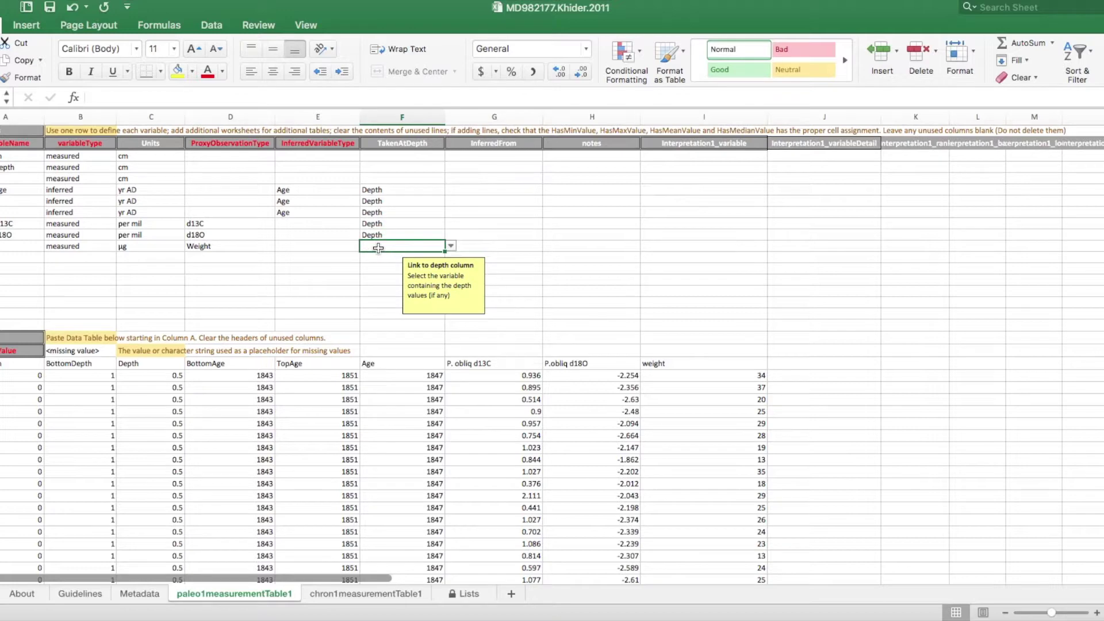
left_click(448, 246)
left_click(423, 291)
- Check the description of the InferredFrom column and freeze the first column of the sheet
left_click(493, 144)
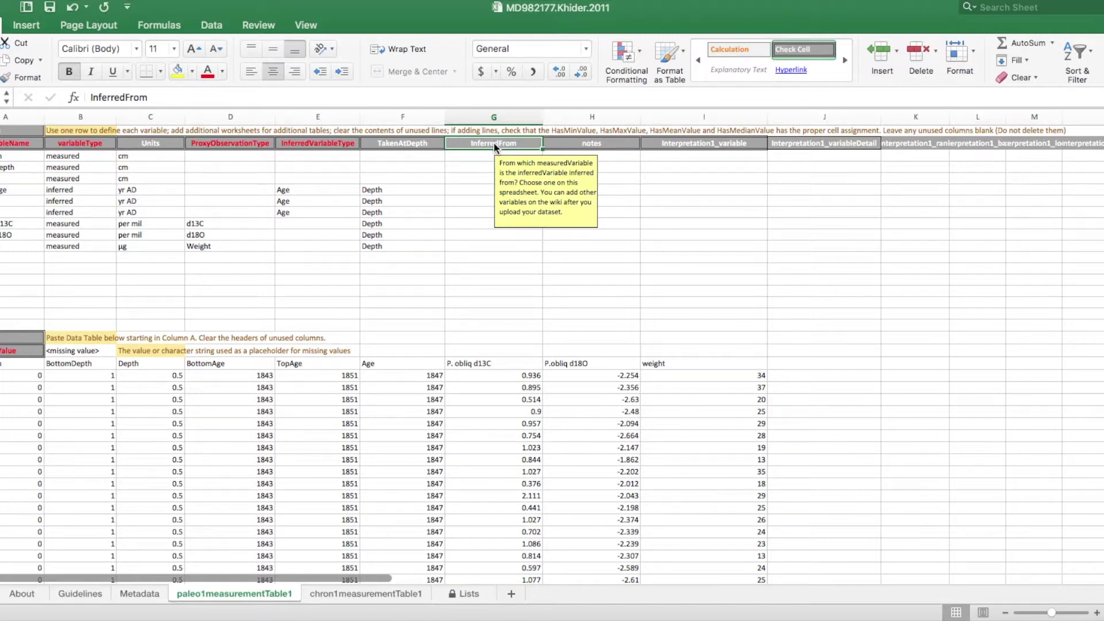
left_click(459, 223)
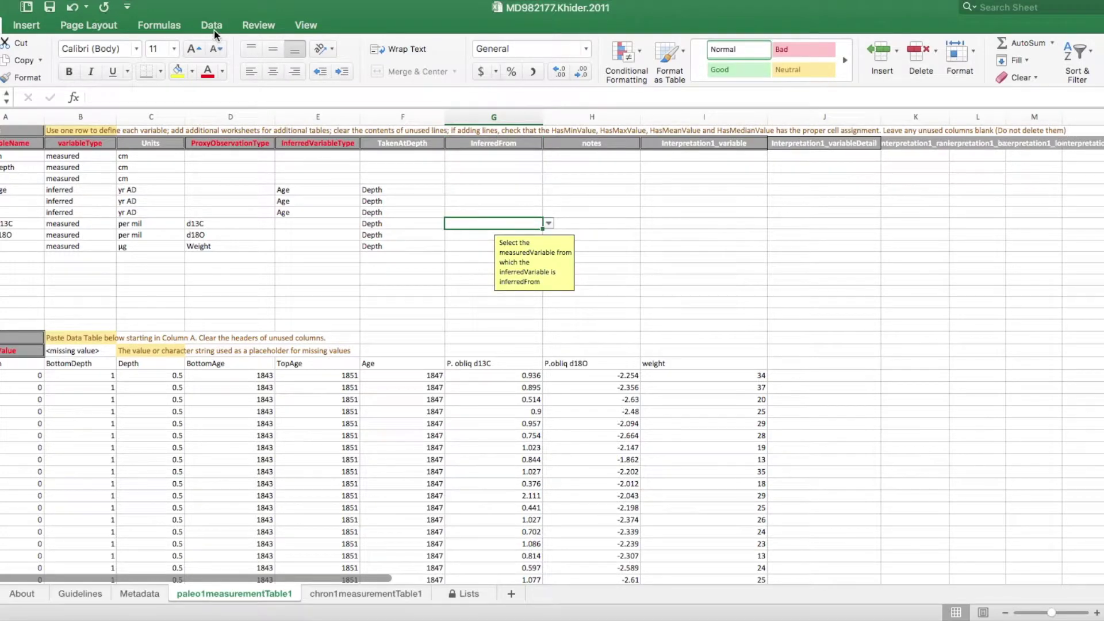
left_click(301, 23)
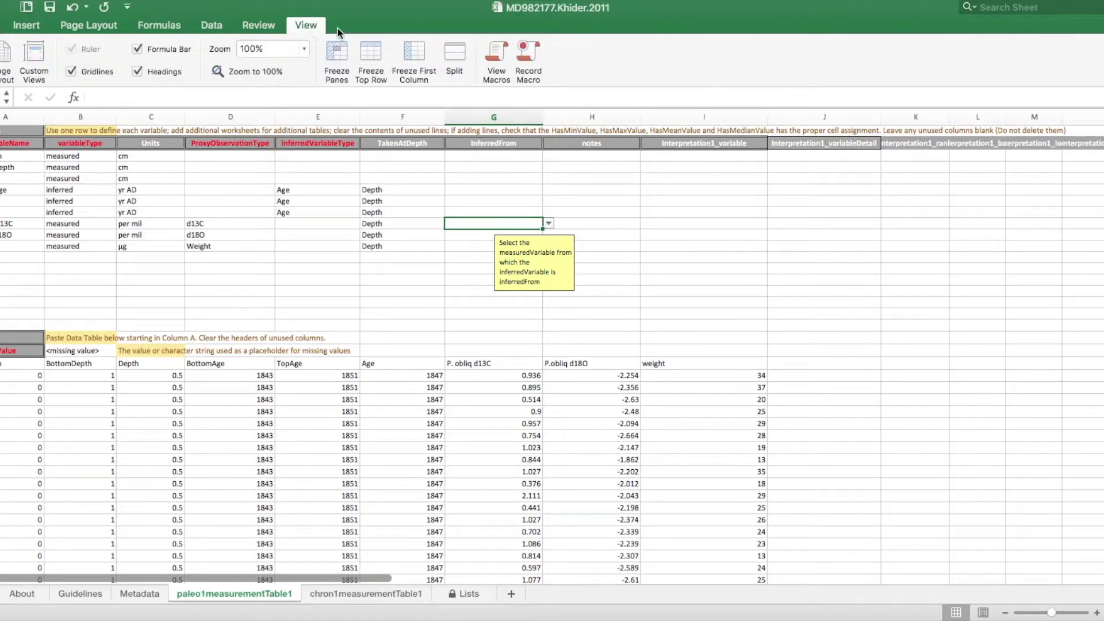
left_click(409, 51)
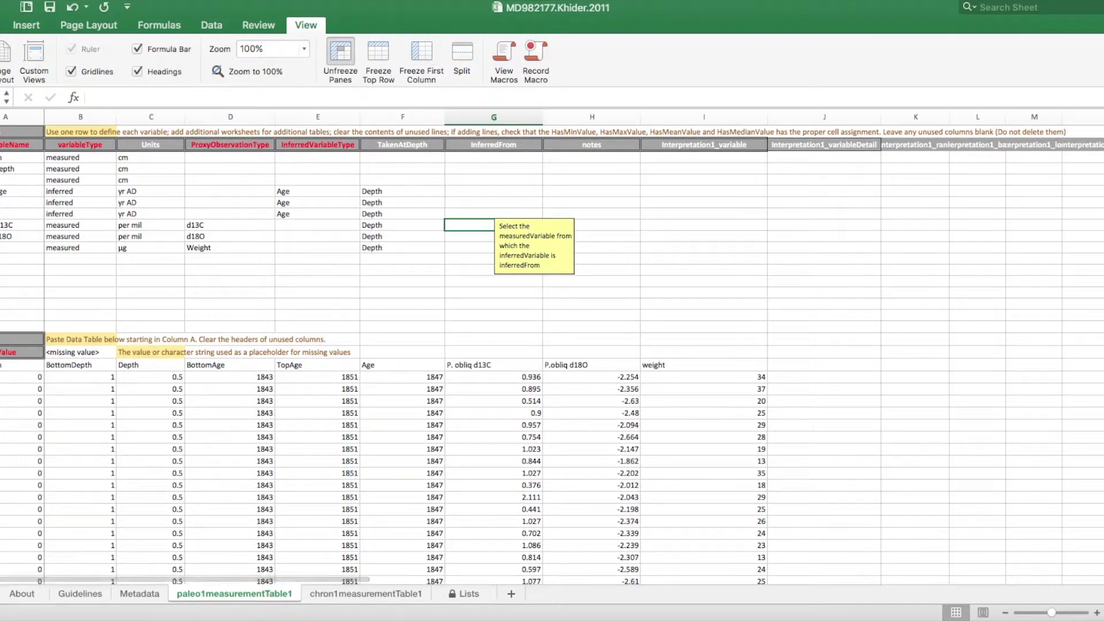
- Examine the notes and Interpretation1 columns, reading the descriptions of the interpretation direction and scope headers
scroll(314, 249, "right", 2)
scroll(314, 248, "right", 5)
scroll(314, 247, "down", 2)
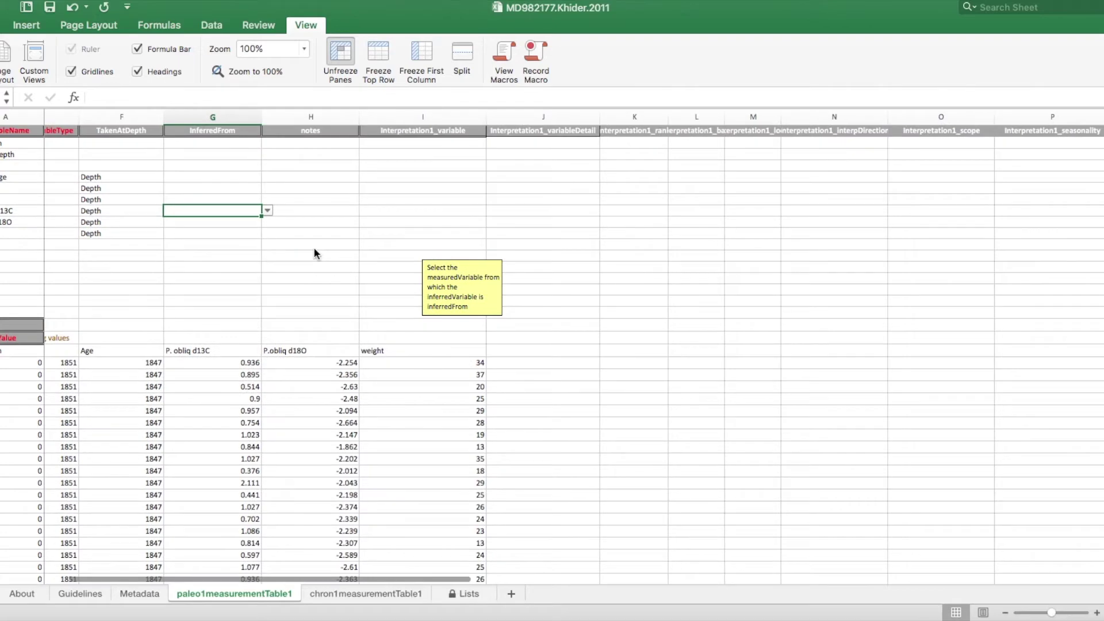
left_click(344, 165)
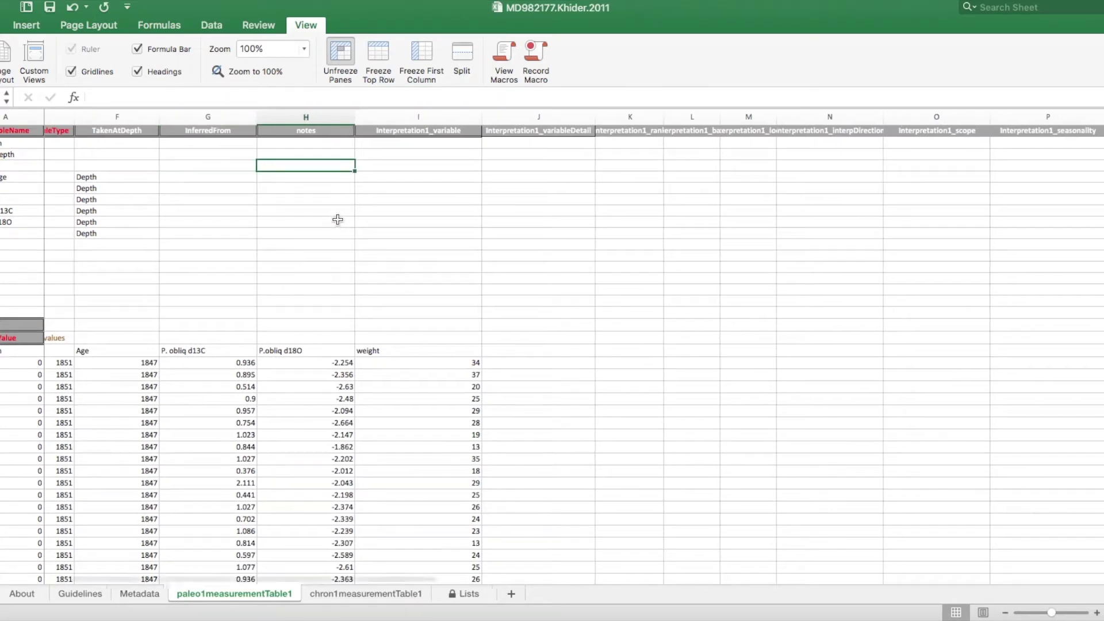
scroll(337, 220, "right", 1)
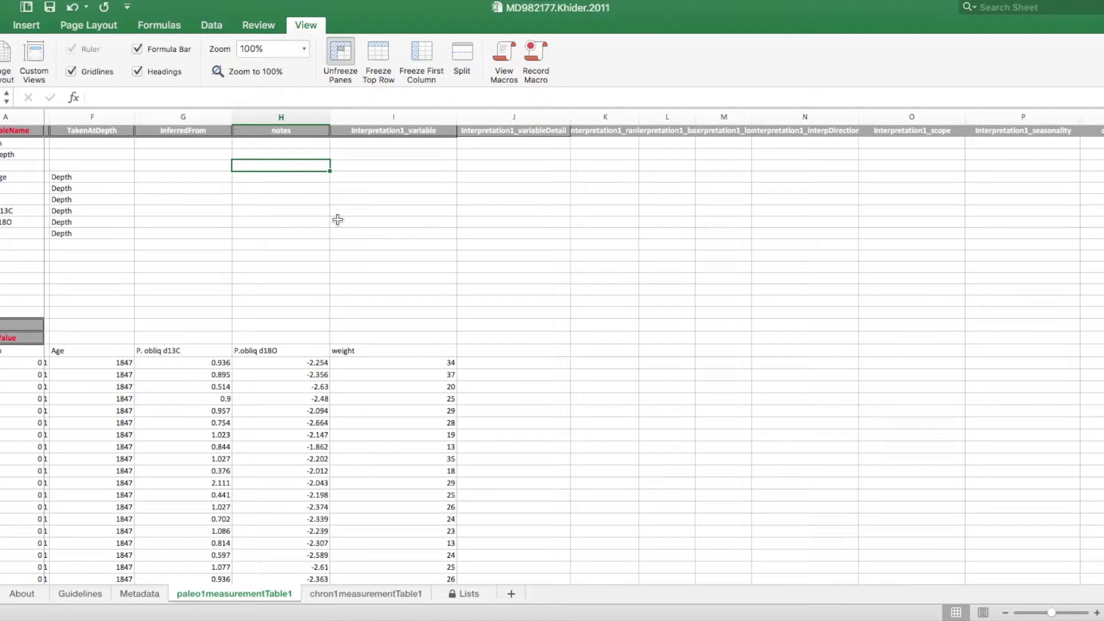
scroll(438, 262, "right", 5)
scroll(438, 263, "up", 1)
scroll(438, 263, "right", 2)
scroll(437, 263, "up", 1)
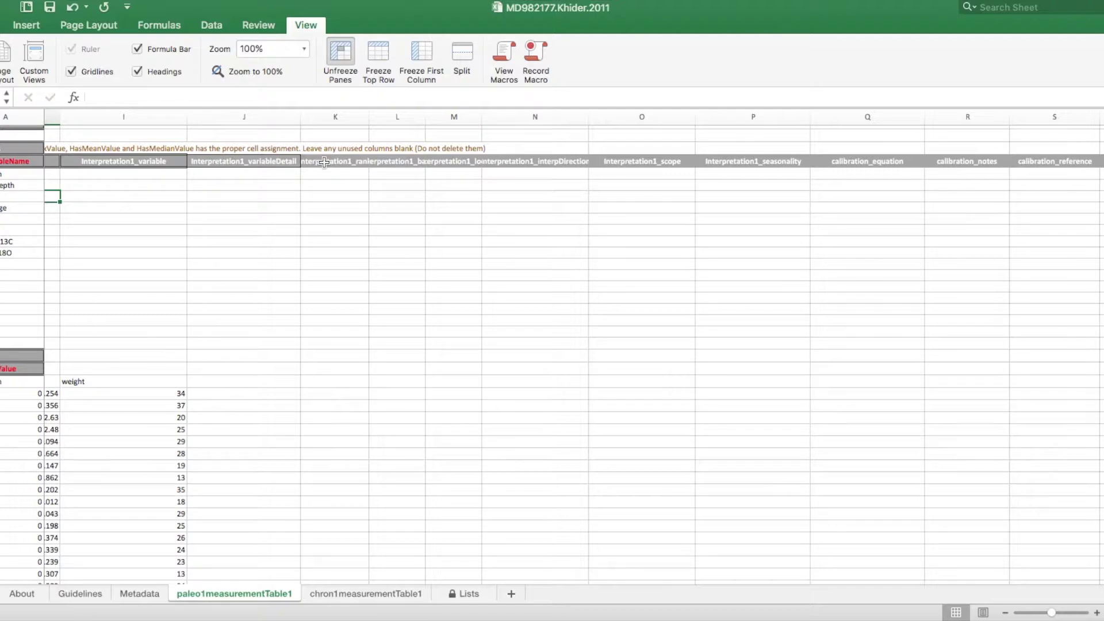
left_click(449, 163)
left_click(504, 162)
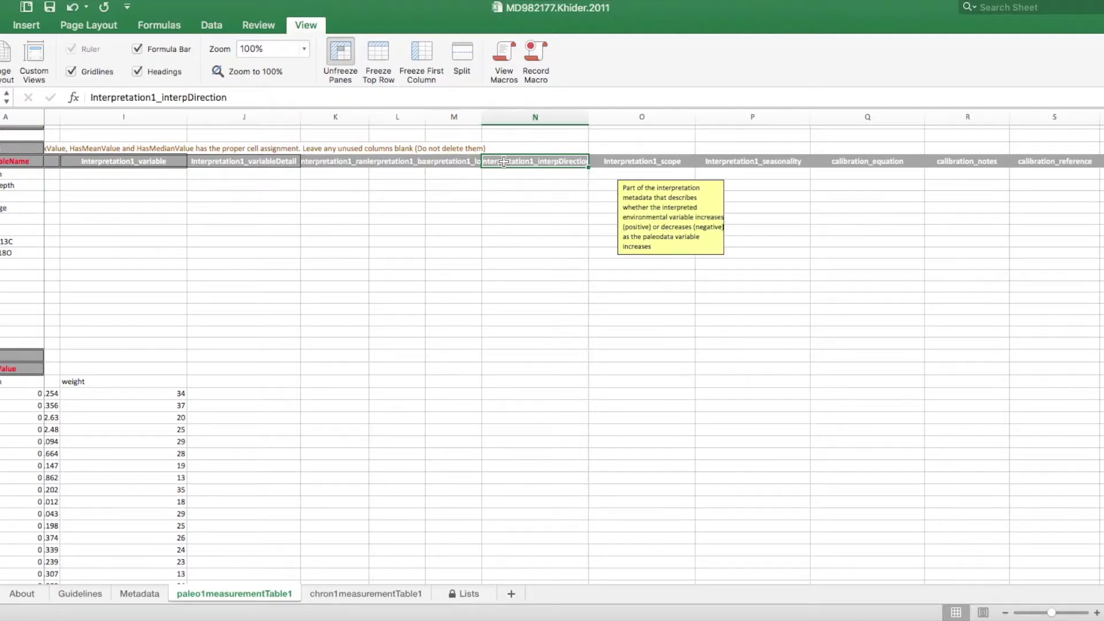
left_click(620, 163)
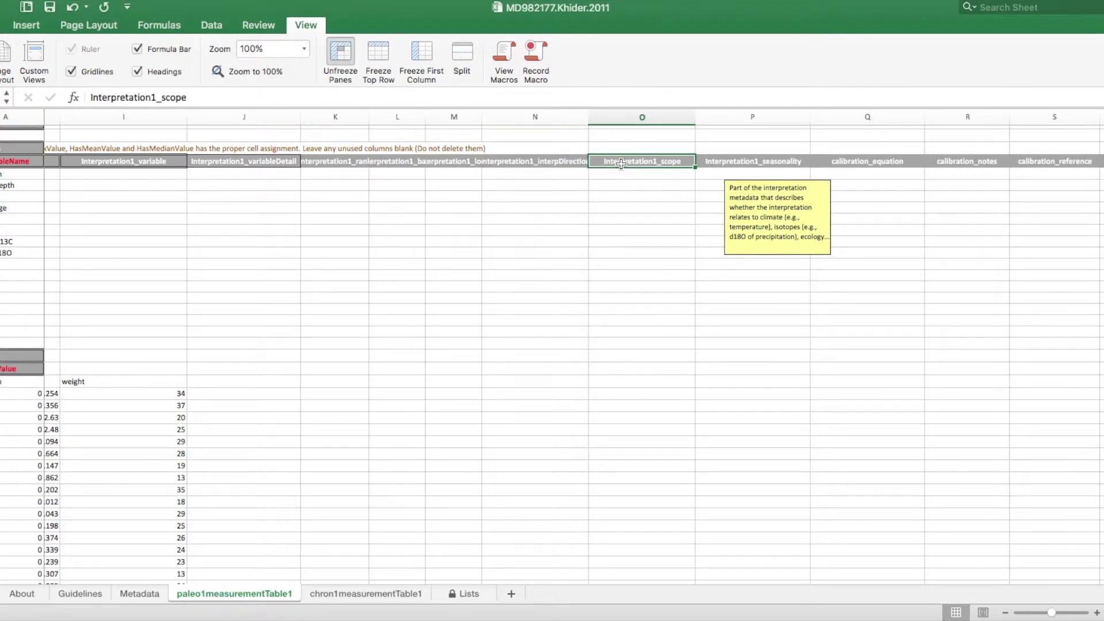
- For the first age variable, set Interpretation1_variable to Age, variableDetail to calendar and rank to 1
left_click(729, 165)
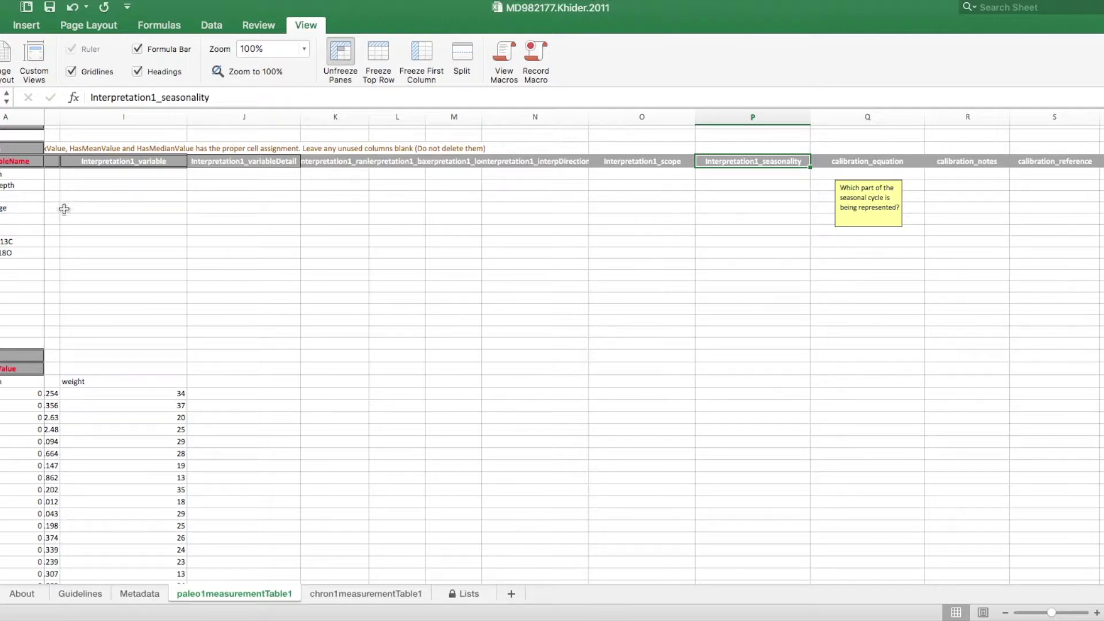
left_click(85, 208)
type("Age")
key("Tab")
type("calendar")
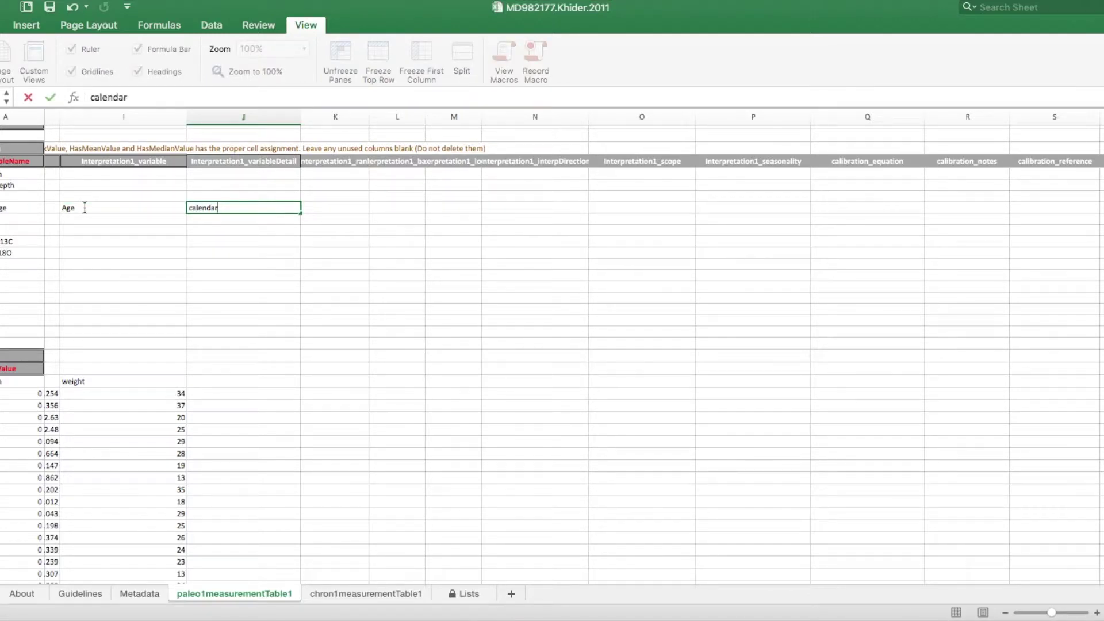
key("Tab")
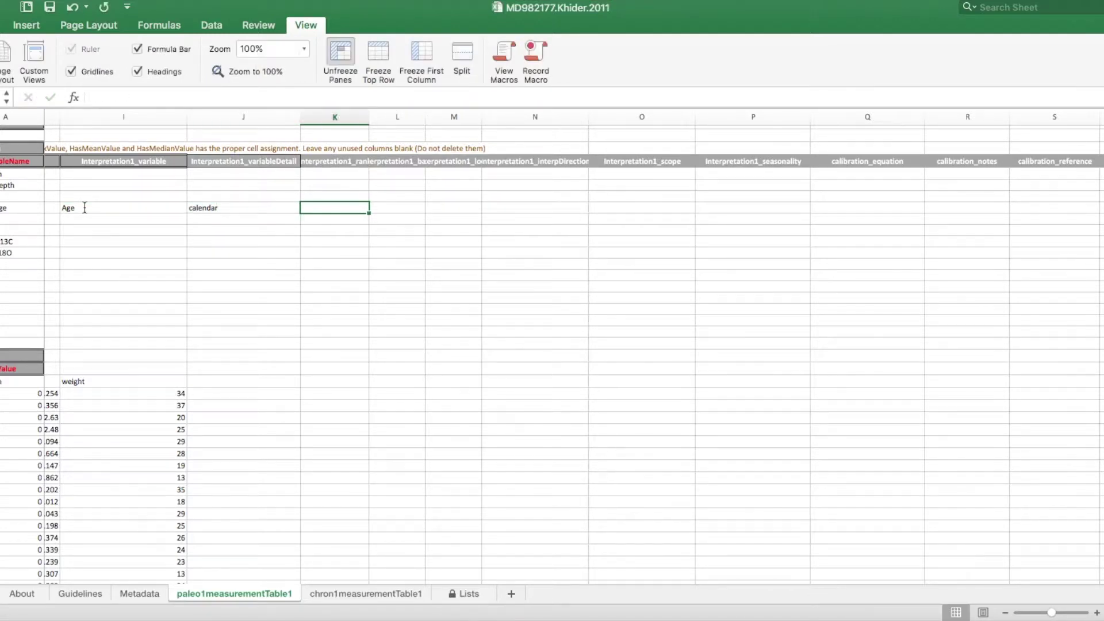
type("1")
key("Tab")
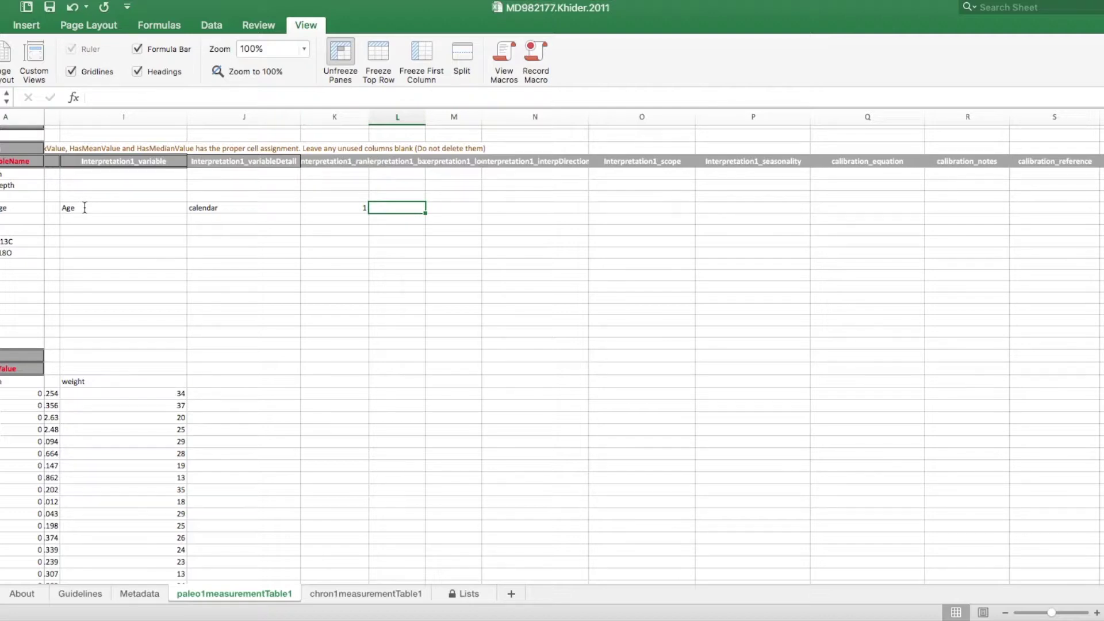
- Set the first age variable's Interpretation1 direction to positive and its scope to Age, leaving basis and local blank
key("Tab")
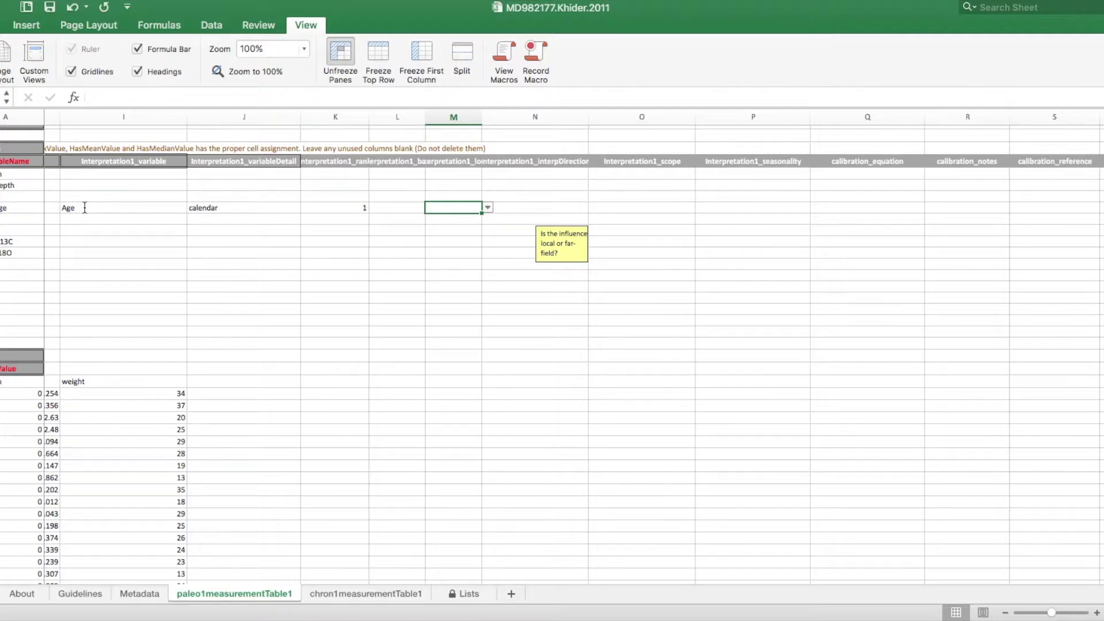
key("Tab")
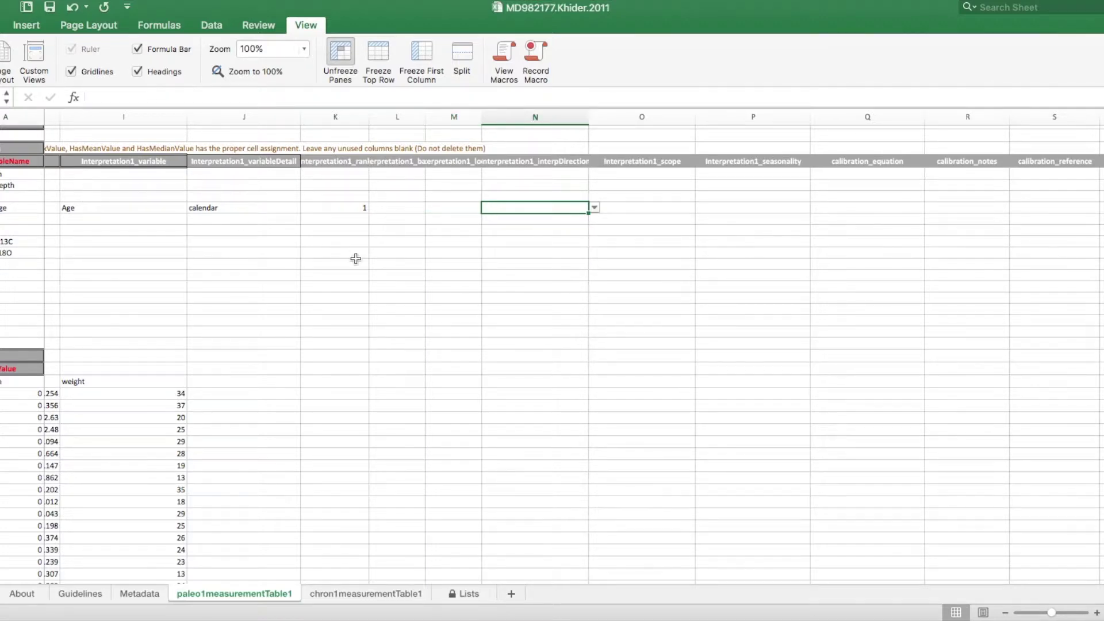
left_click(594, 207)
left_click(584, 230)
left_click(637, 207)
left_click(703, 208)
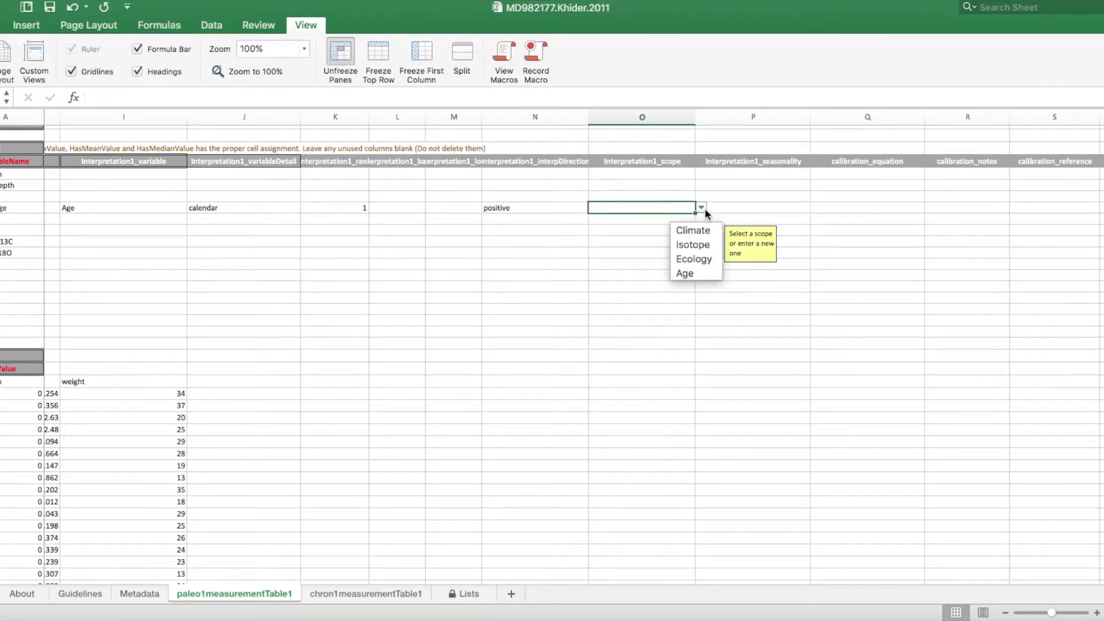
left_click(696, 273)
left_click(411, 232)
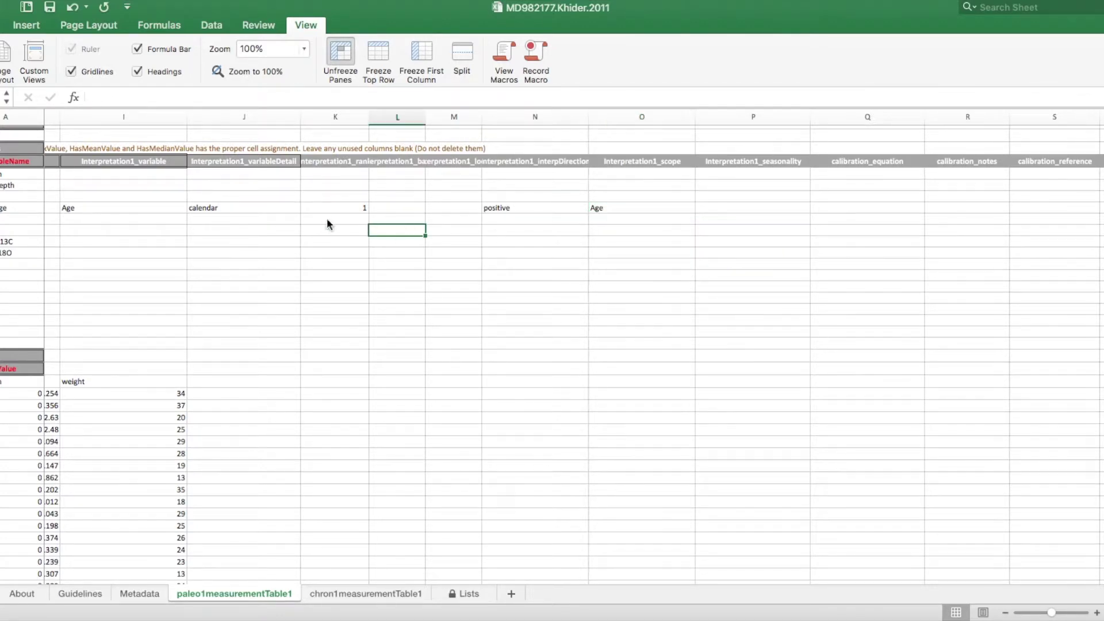
- Copy the first age variable's Interpretation1 entries to the other two age variables in the rows below
left_click_drag(170, 209, 594, 210)
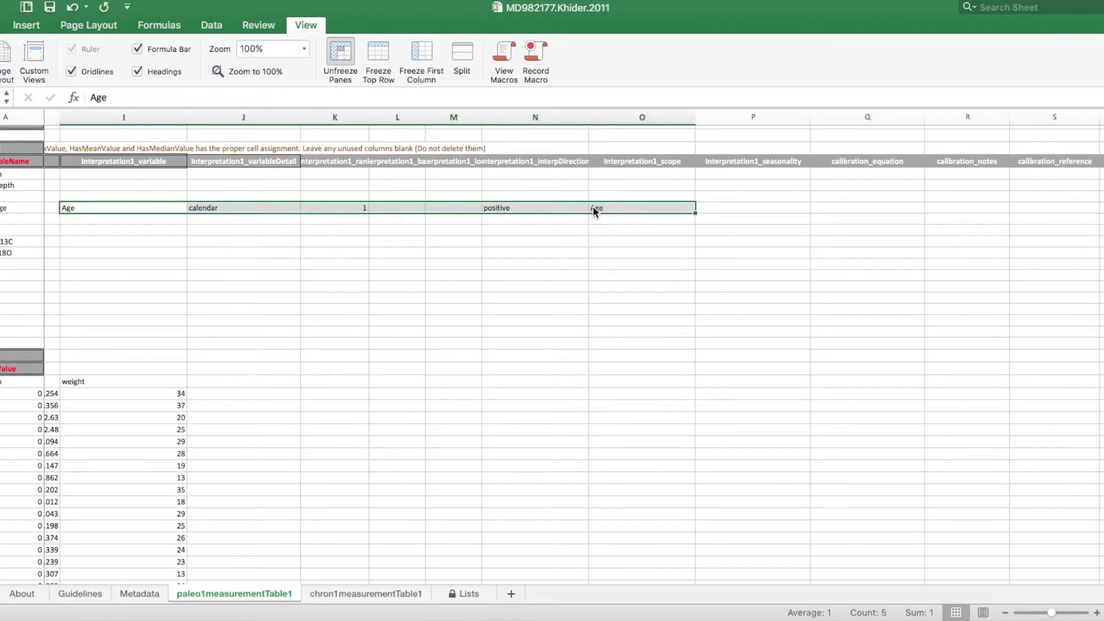
key("cmd+c")
left_click(155, 221)
key("cmd+v")
left_click(139, 230)
key("cmd+v")
- For P. obliq d13C, set Interpretation1_variable to Habitat depth, rank to 1 and scope to Ecology, without a direction
left_click(123, 243)
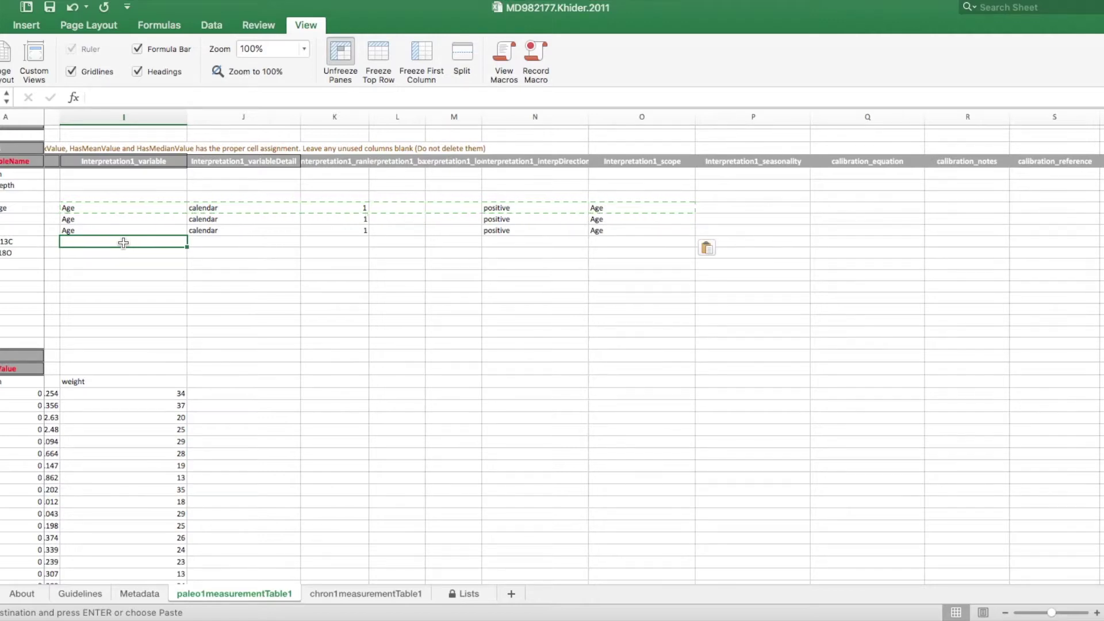
type("Hab")
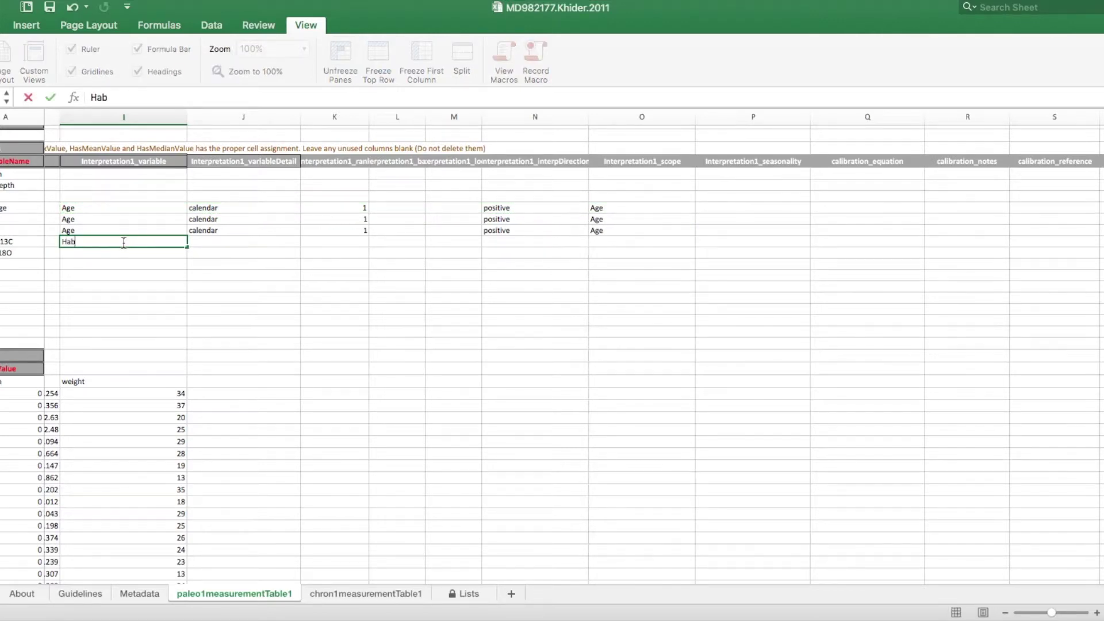
type("itat depth")
key("Tab")
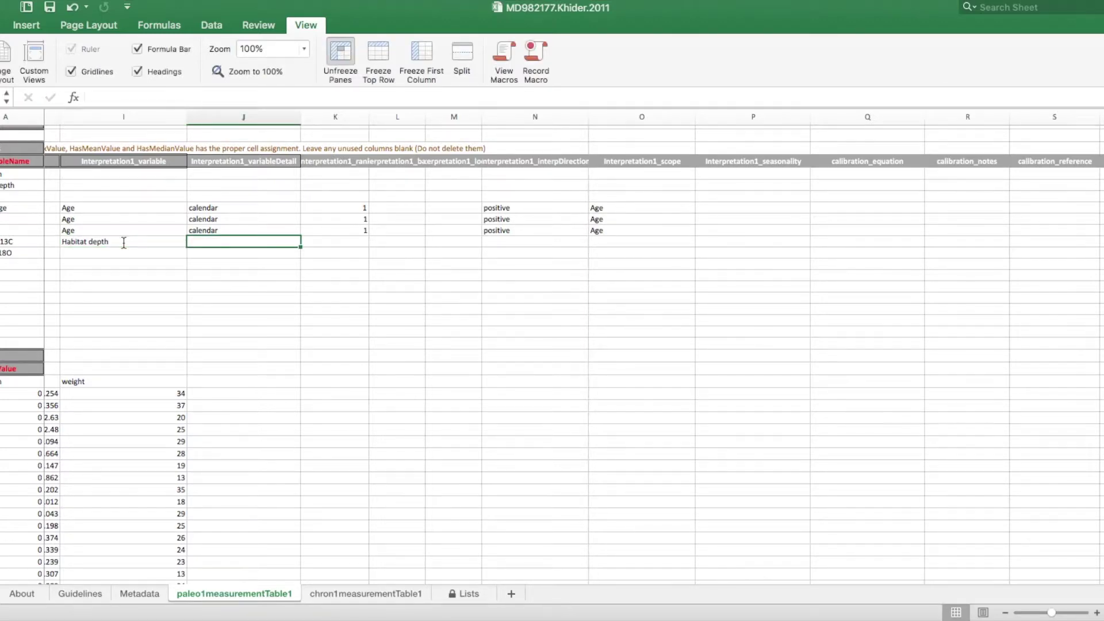
key("Tab")
type("1")
key("Tab")
key("Tab")
key("Tab")
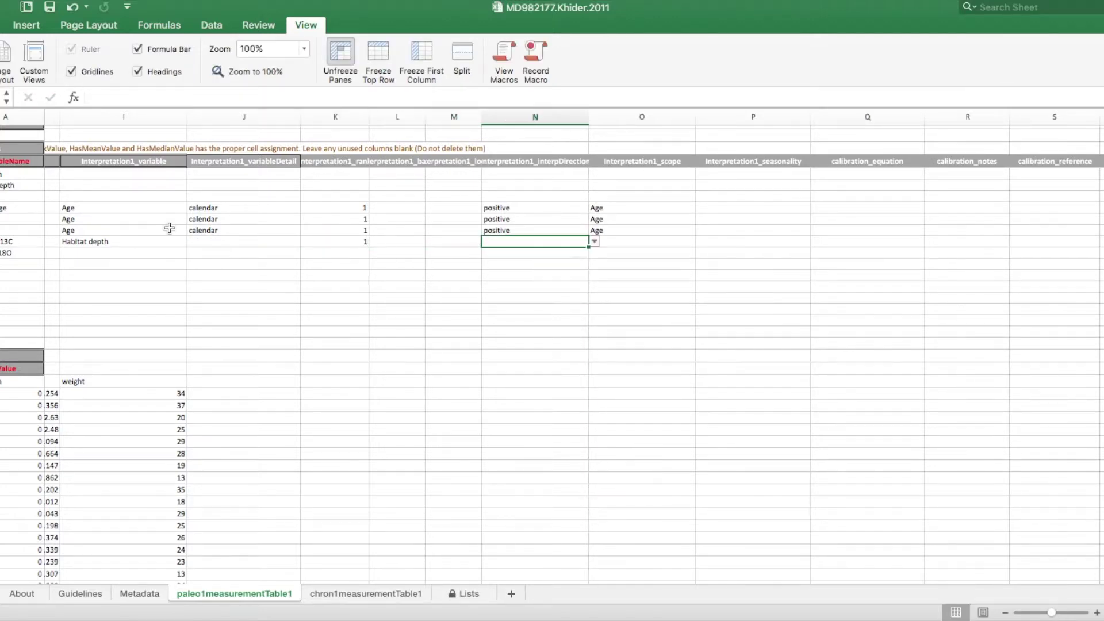
left_click(604, 241)
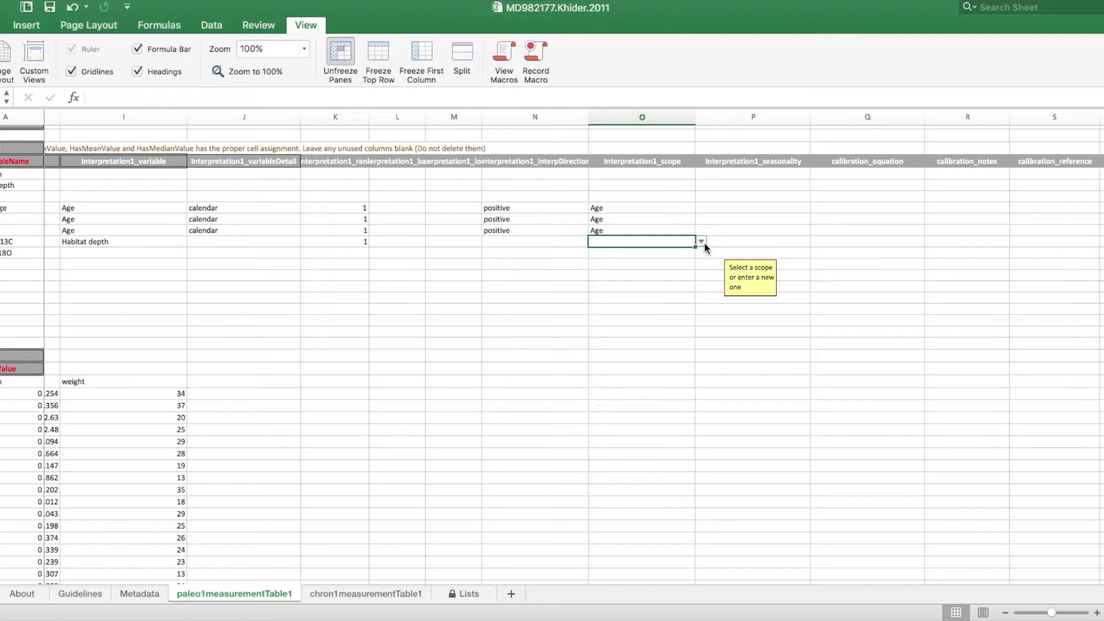
left_click(701, 241)
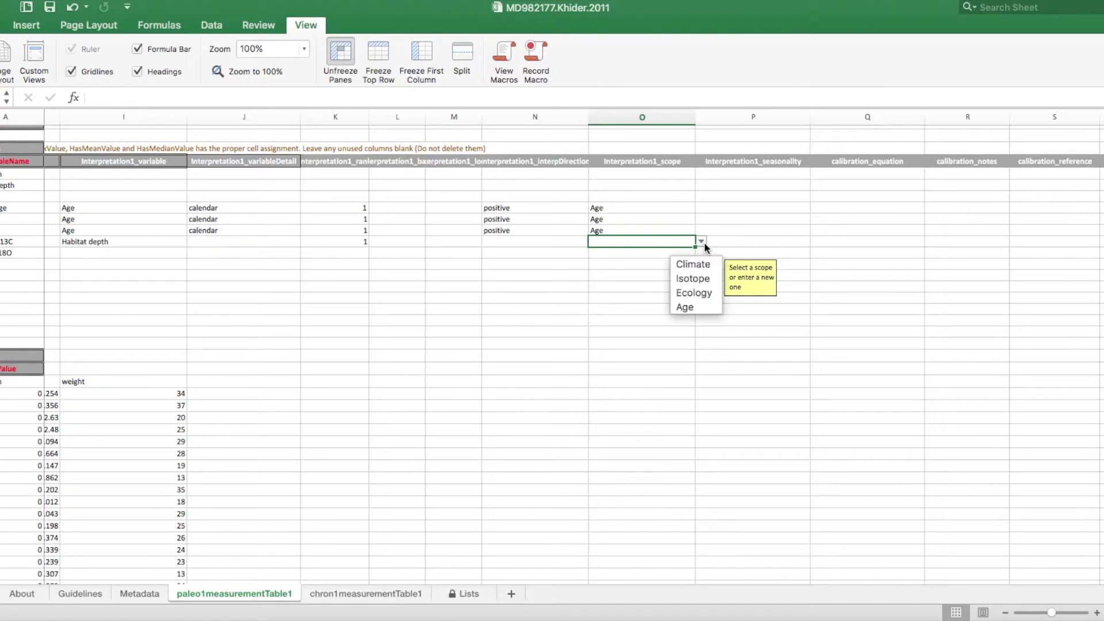
left_click(704, 292)
- For P. obliq d18O, set Interpretation1_variable to Temperature, variableDetail to thermocline and rank to 1
left_click(119, 254)
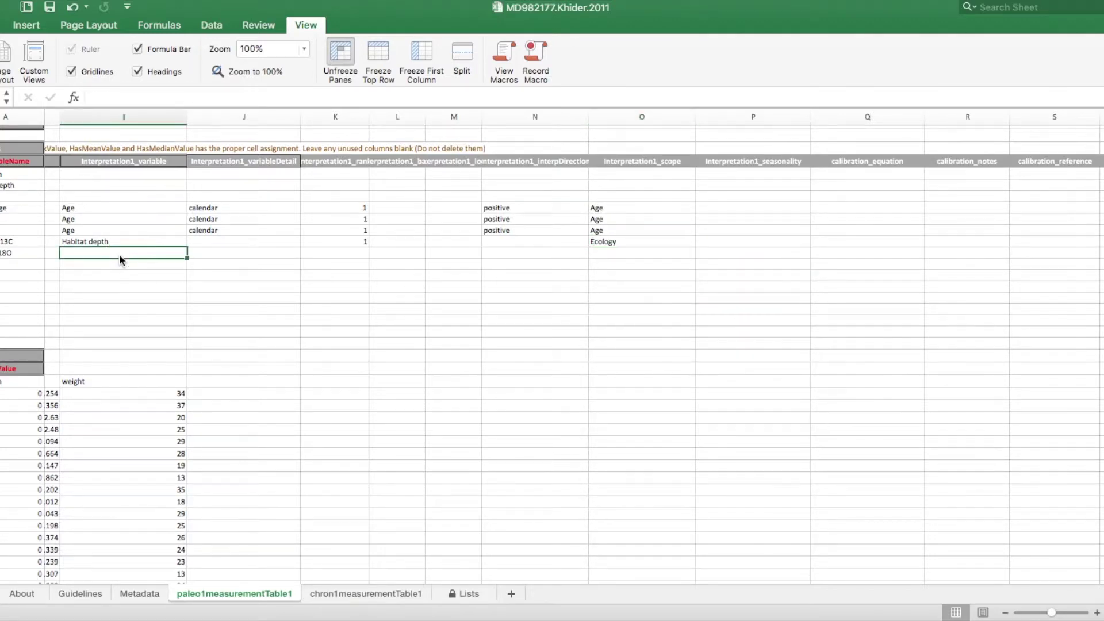
type("Temperature")
key("Tab")
type("therm")
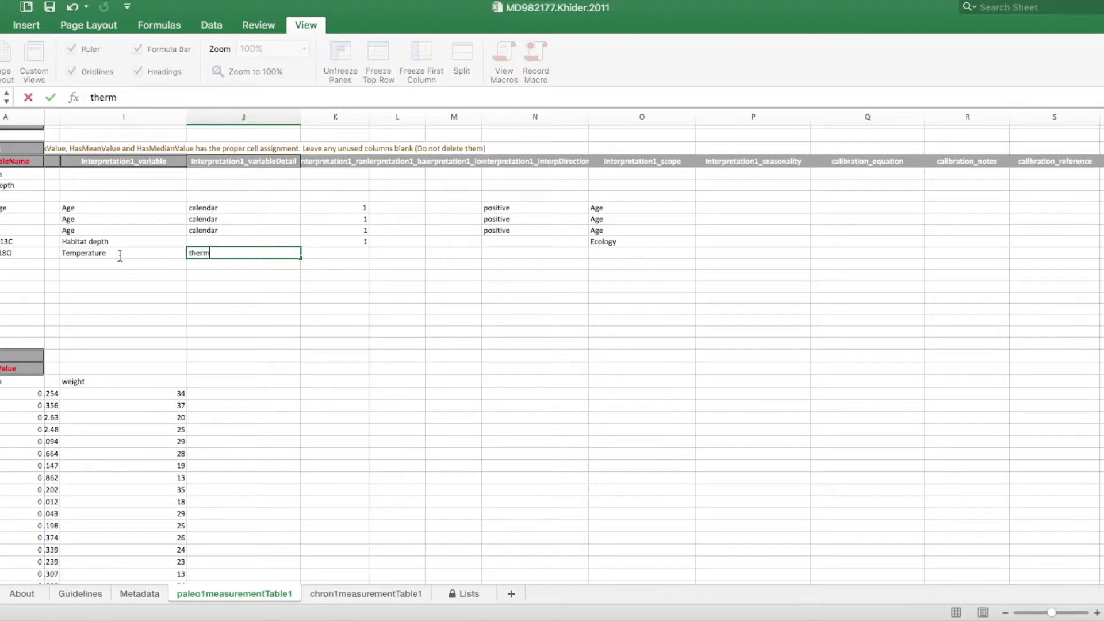
type("ocline")
key("Tab")
type("1")
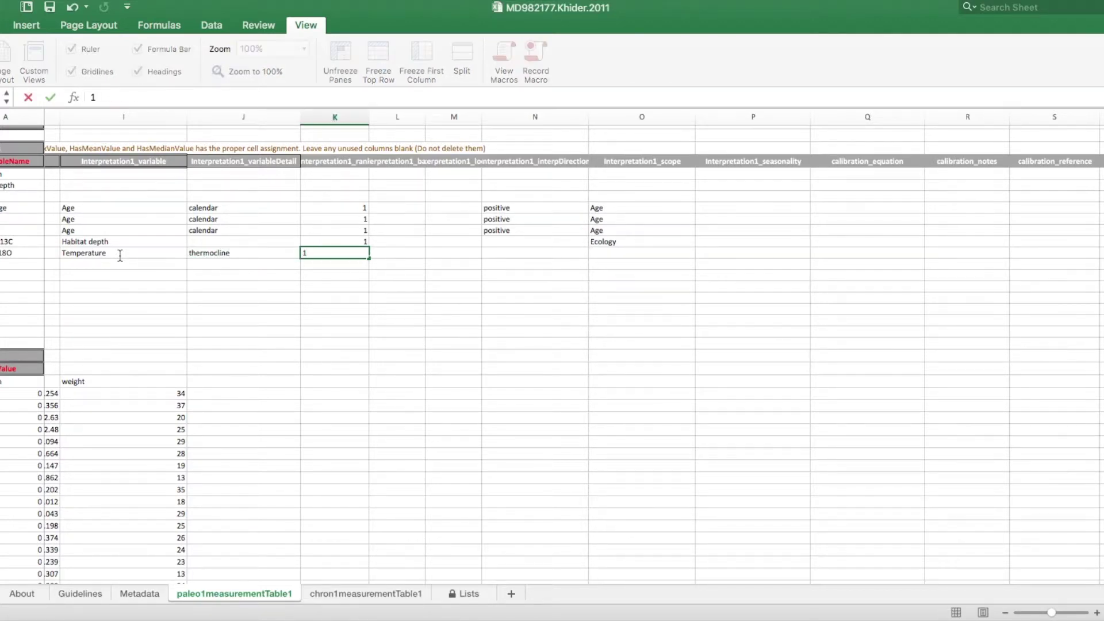
- Set the Interpretation1 direction of P. obliq d18O to negative and its scope to Isotope
key("Tab")
key("Tab")
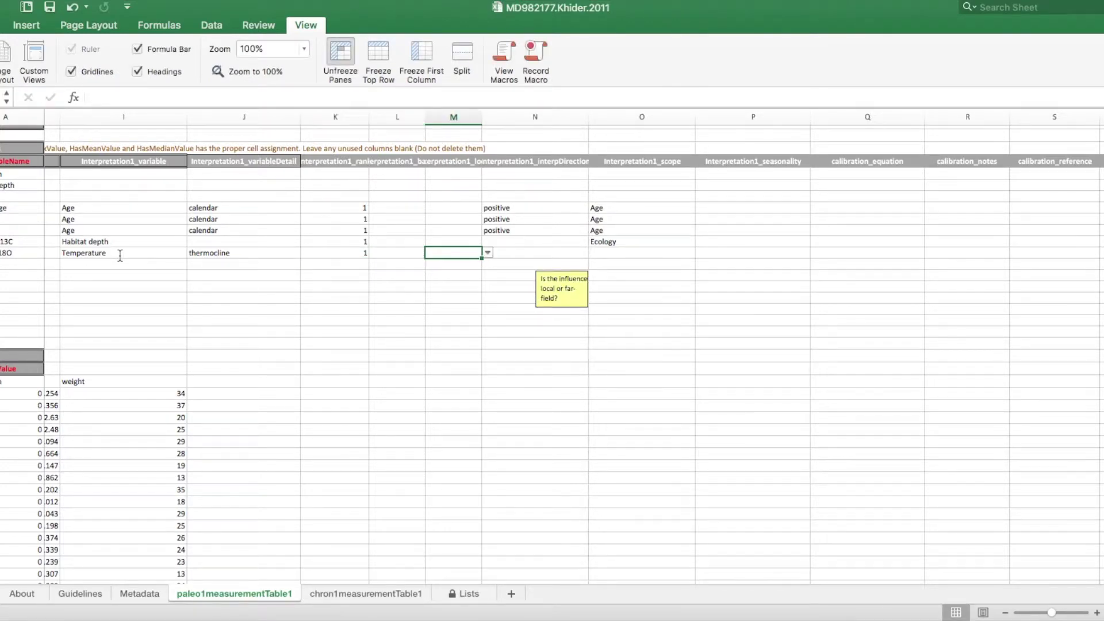
key("Tab")
left_click(594, 253)
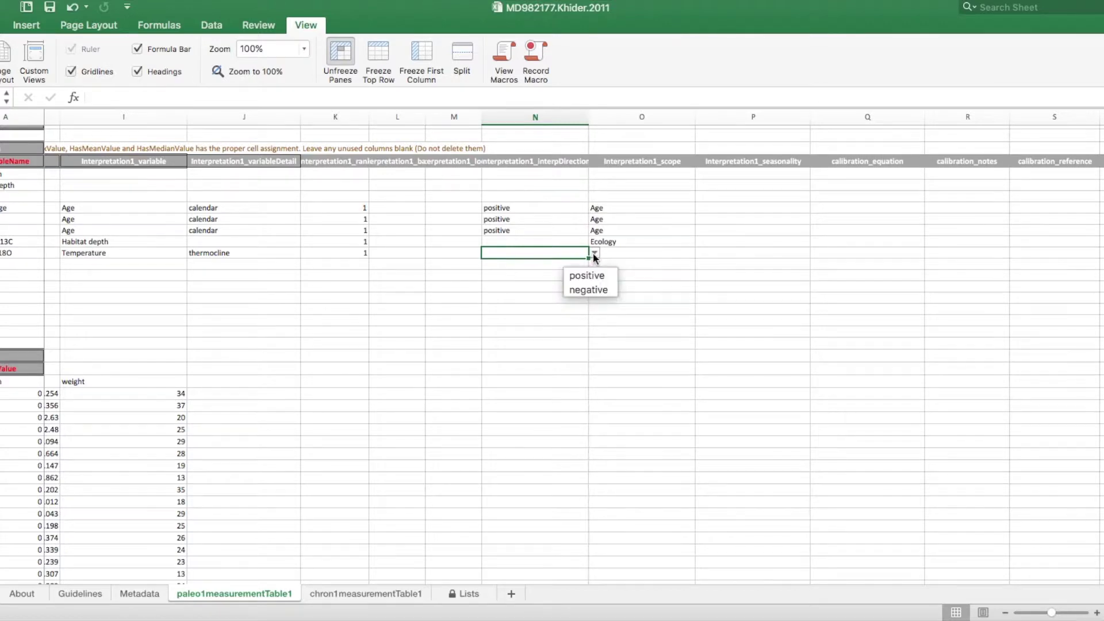
left_click(588, 290)
key("Tab")
left_click(700, 253)
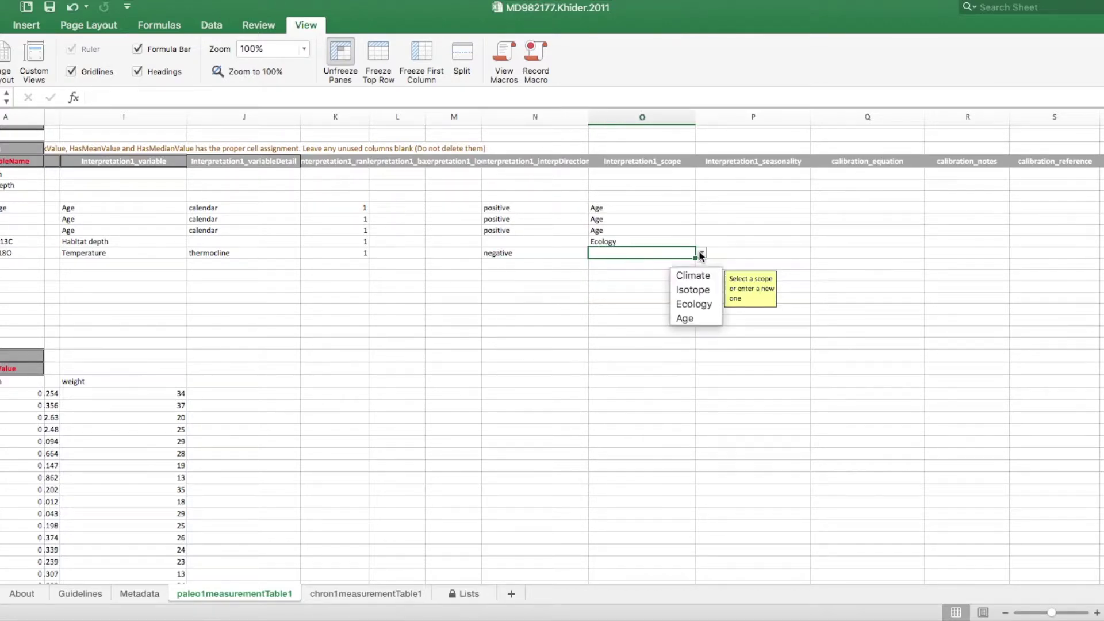
left_click(693, 289)
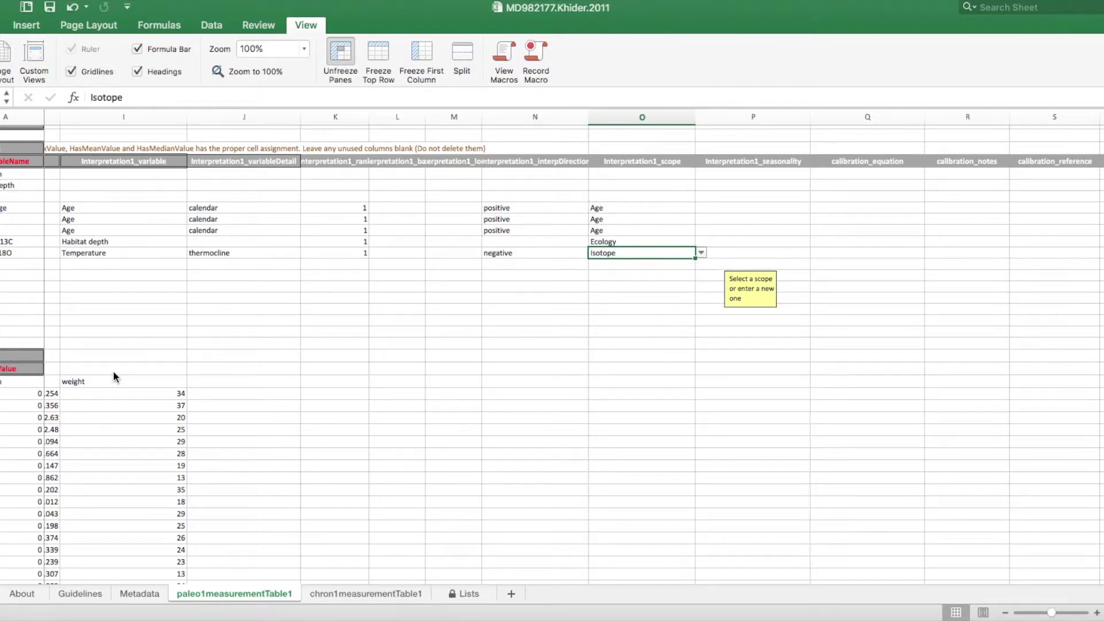
- Copy the eight Interpretation1 column headers into the empty header cells after PhysicalSample_collectionMethod, starting in column AC
left_click(98, 253)
left_click_drag(115, 161, 765, 162)
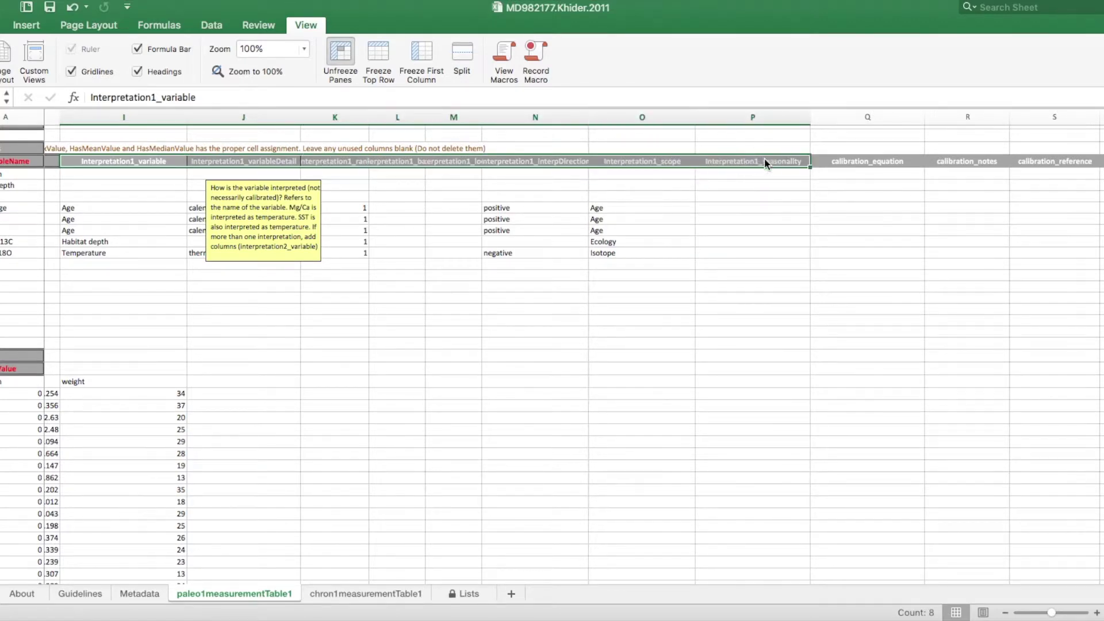
key("super+c")
scroll(764, 163, "right", 10)
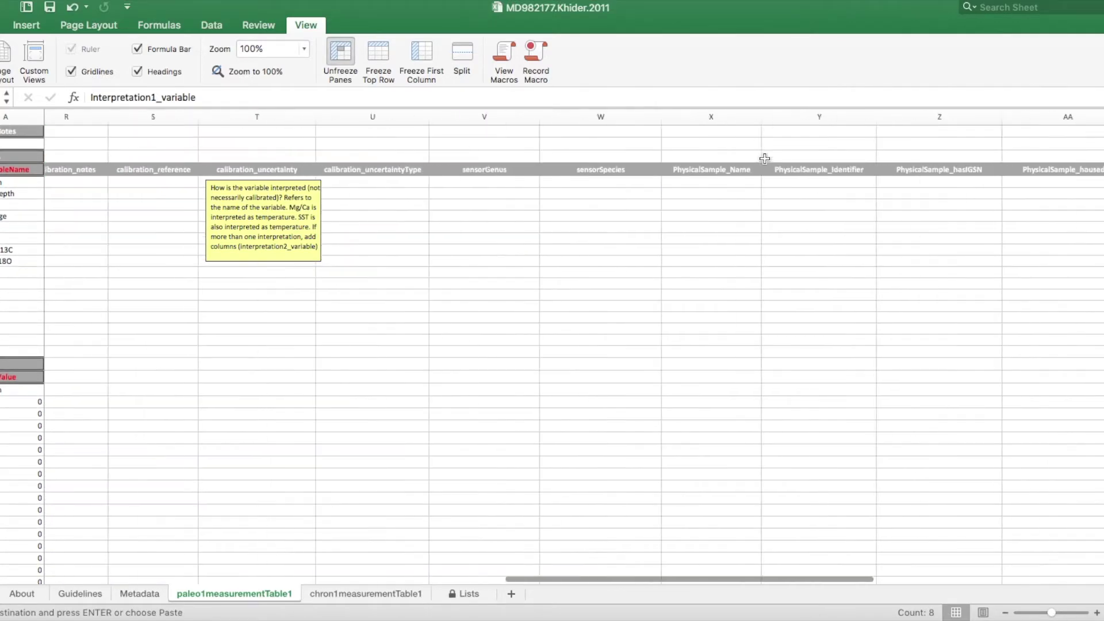
scroll(764, 158, "right", 2)
left_click(690, 169)
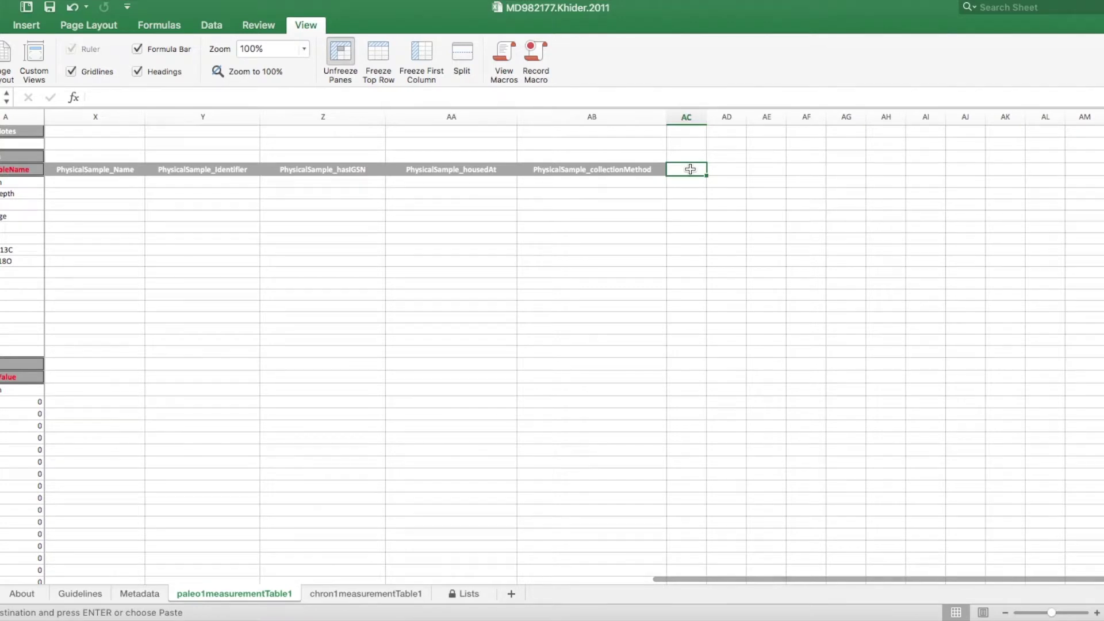
key("super+v")
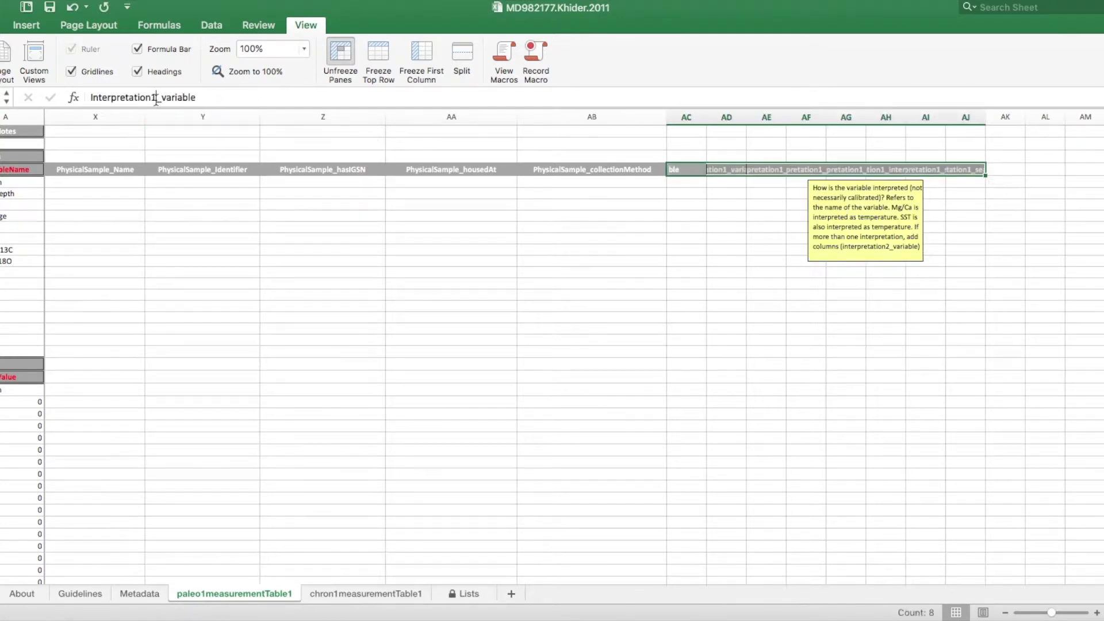
- Renumber the copied variable, variableDetail, rank and basis headers from Interpretation1 to Interpretation2
left_click(155, 99)
key("BackSpace")
type("2")
key("Return")
left_click(155, 99)
key("BackSpace")
type("2")
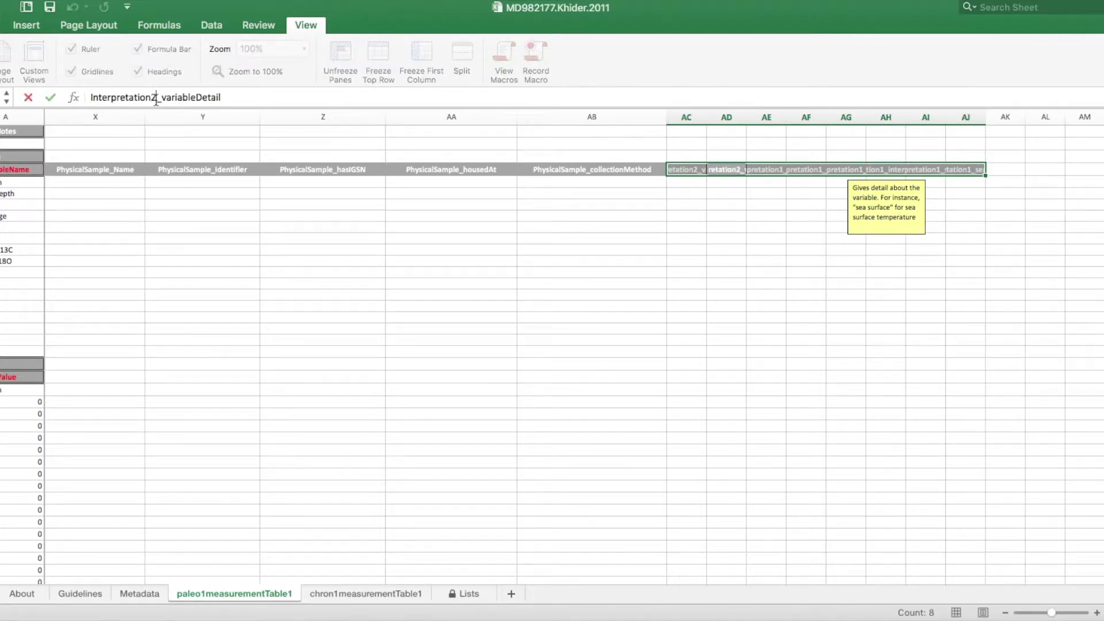
key("Return")
left_click(155, 98)
key("BackSpace")
type("2")
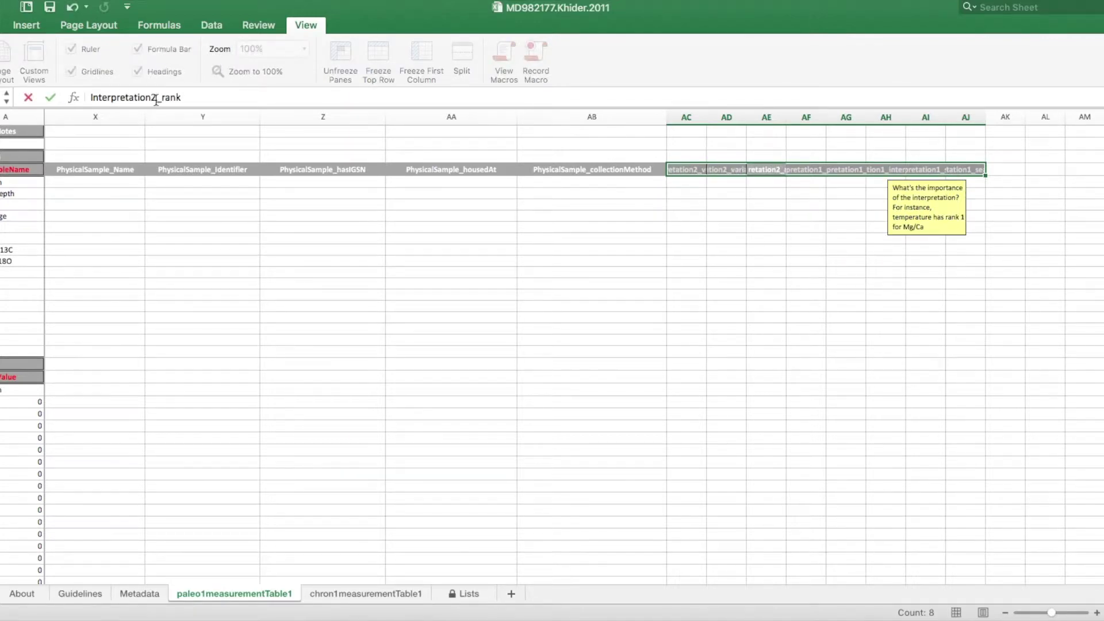
key("Return")
left_click(155, 99)
key("BackSpace")
type("2")
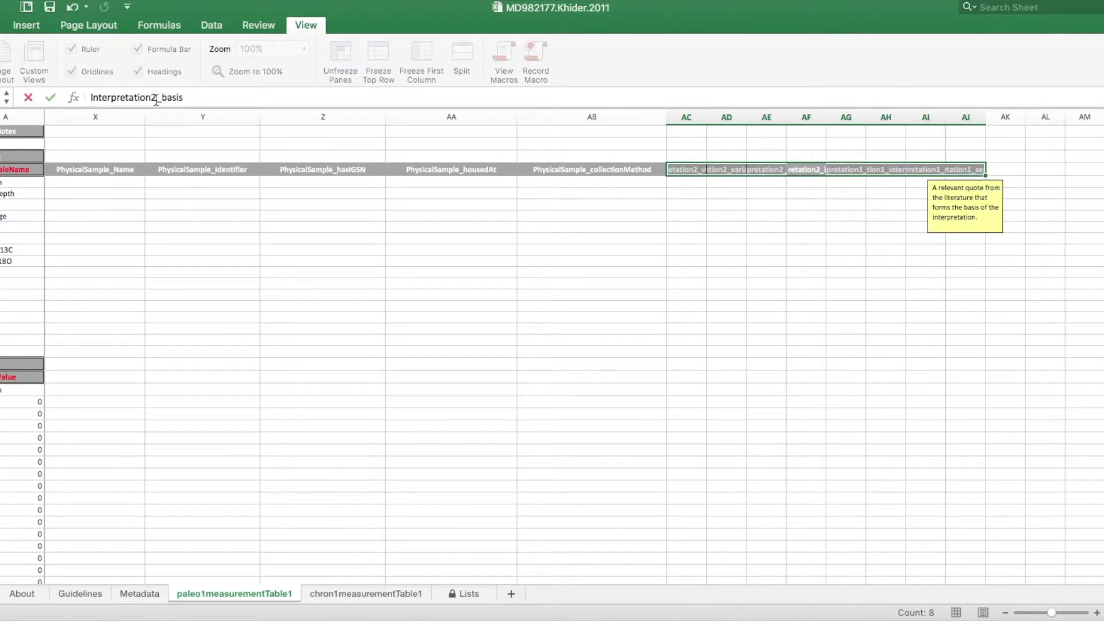
key("Return")
- Renumber the copied local, interpDirection, scope and seasonality headers to Interpretation2
left_click(155, 99)
key("BackSpace")
type("2")
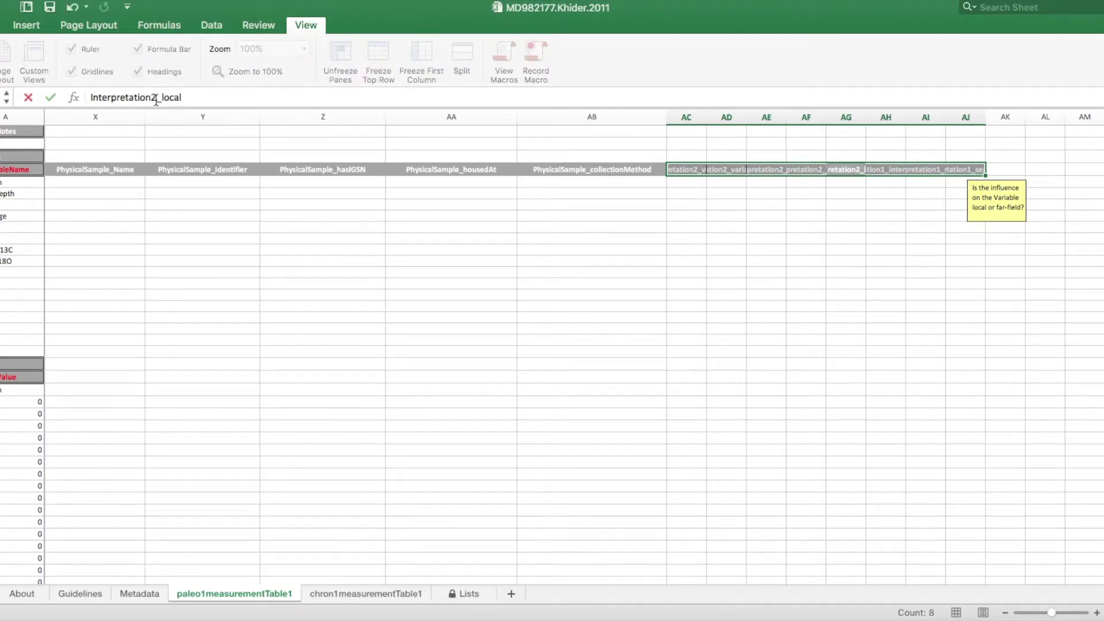
key("Return")
left_click(155, 99)
key("BackSpace")
type("2")
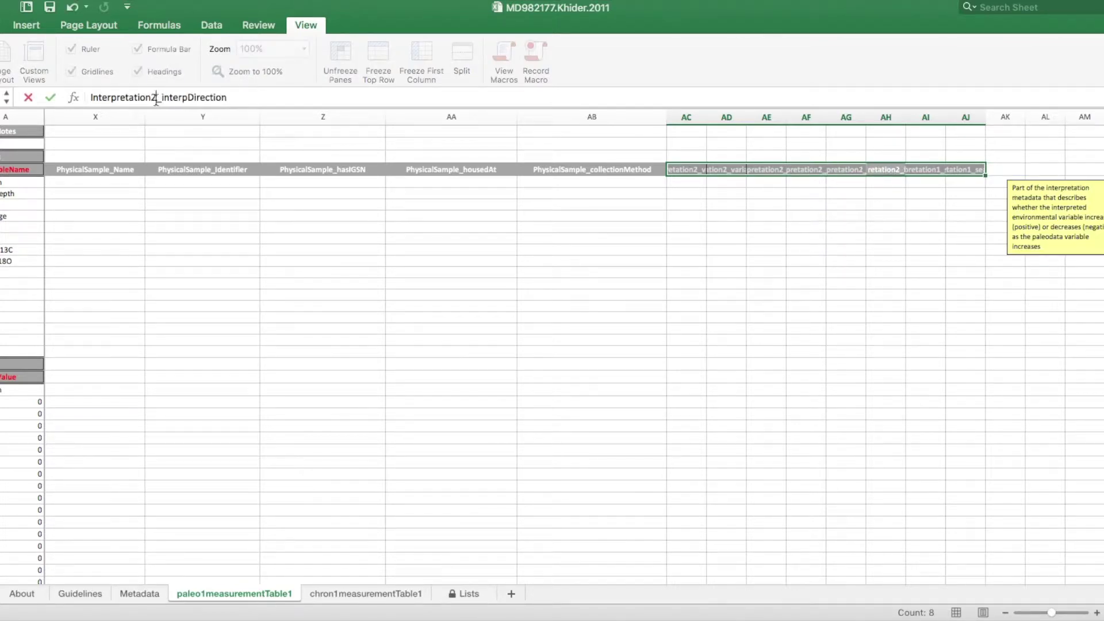
key("Return")
left_click(156, 99)
key("BackSpace")
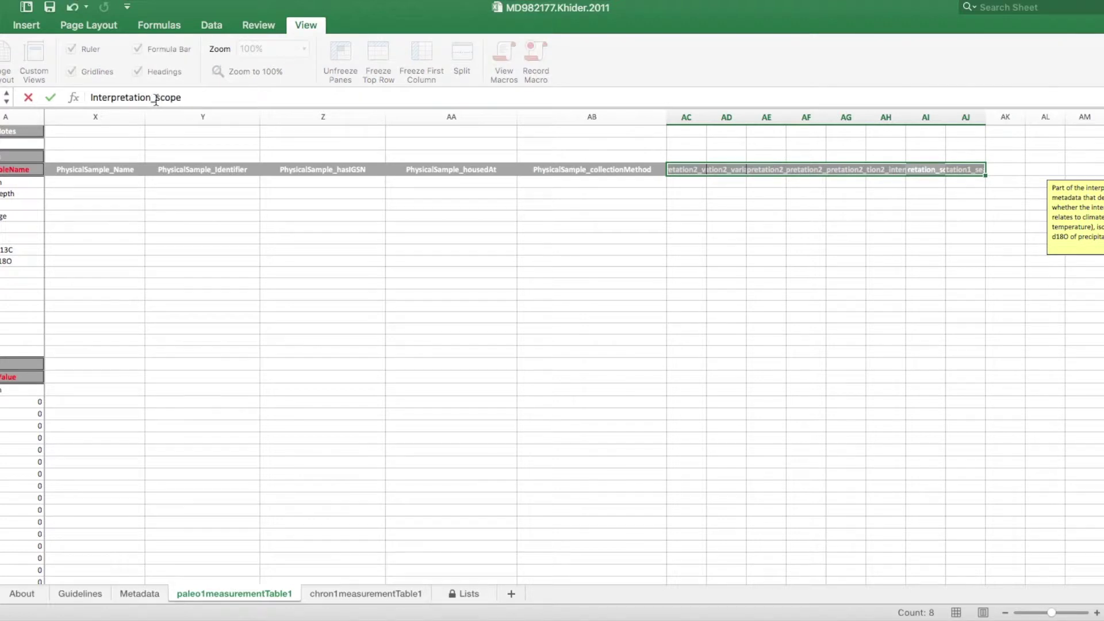
type("2")
key("Return")
left_click(155, 99)
key("BackSpace")
type("2")
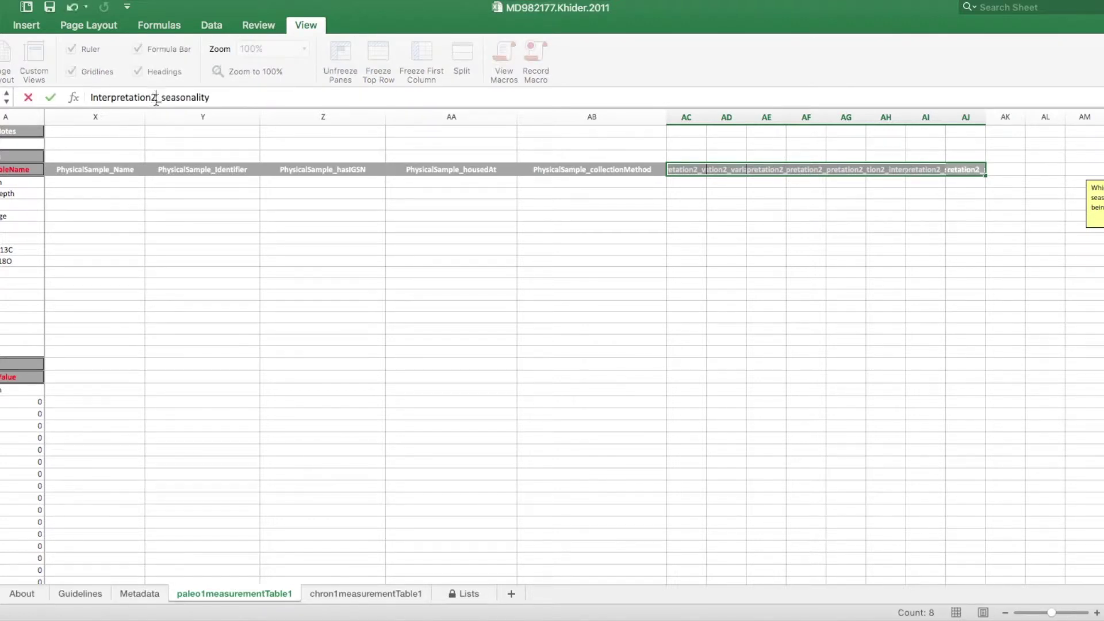
key("Return")
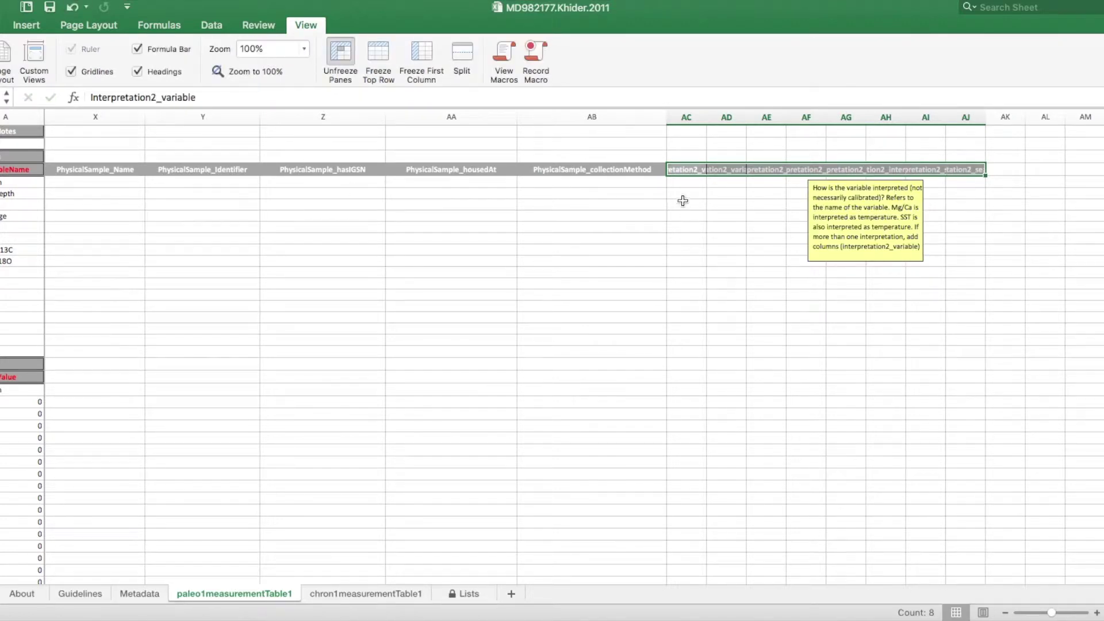
scroll(686, 235, "right", 10)
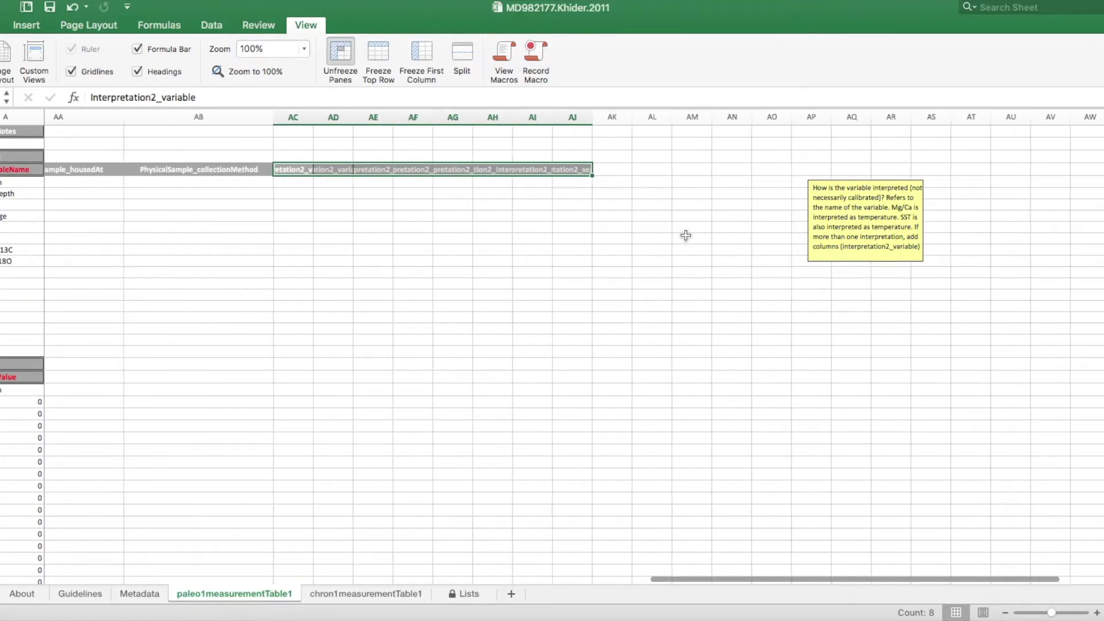
- Fill in the Interpretation2 variable of P. obliq d18O as d18Osw, with variable detail thermocline and rank 2
scroll(686, 236, "right", 1)
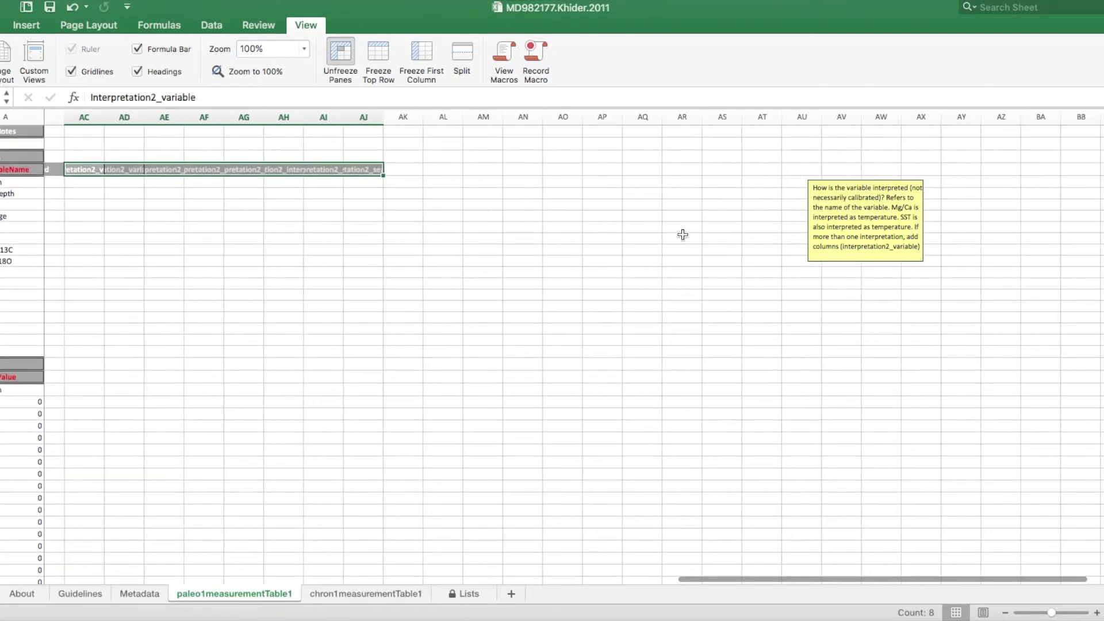
left_click(95, 260)
type("d18Osw")
key("Tab")
type("thermocline")
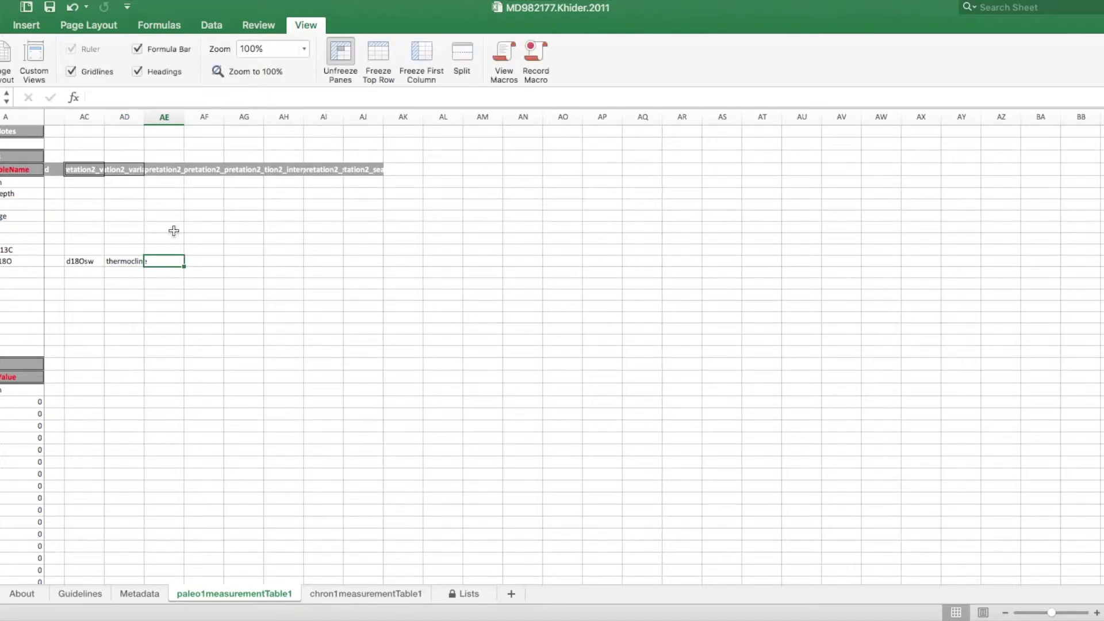
left_click(165, 171)
left_click(161, 261)
type("2")
- Set the Interpretation2 direction of P. obliq d18O to positive and its scope to Isotope
left_click(200, 160)
left_click(200, 169)
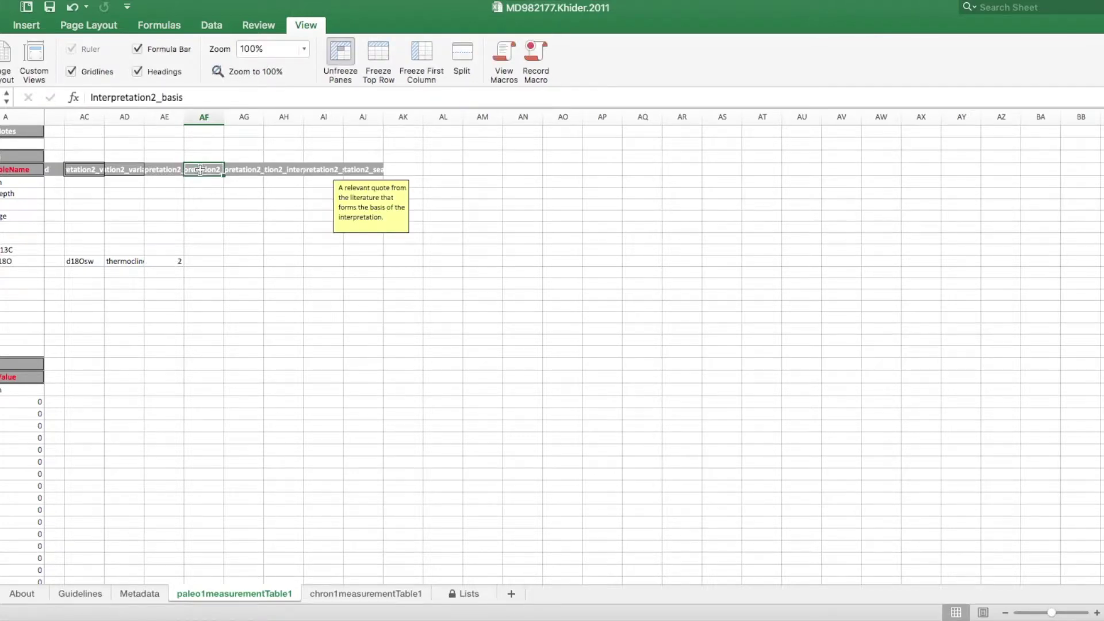
left_click(245, 175)
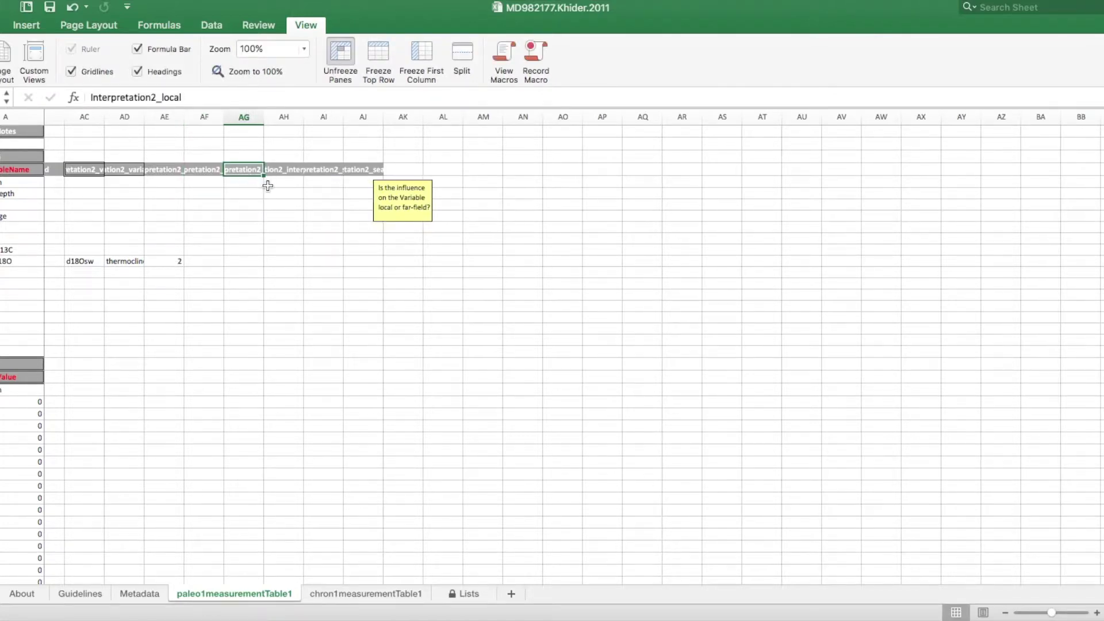
left_click(284, 172)
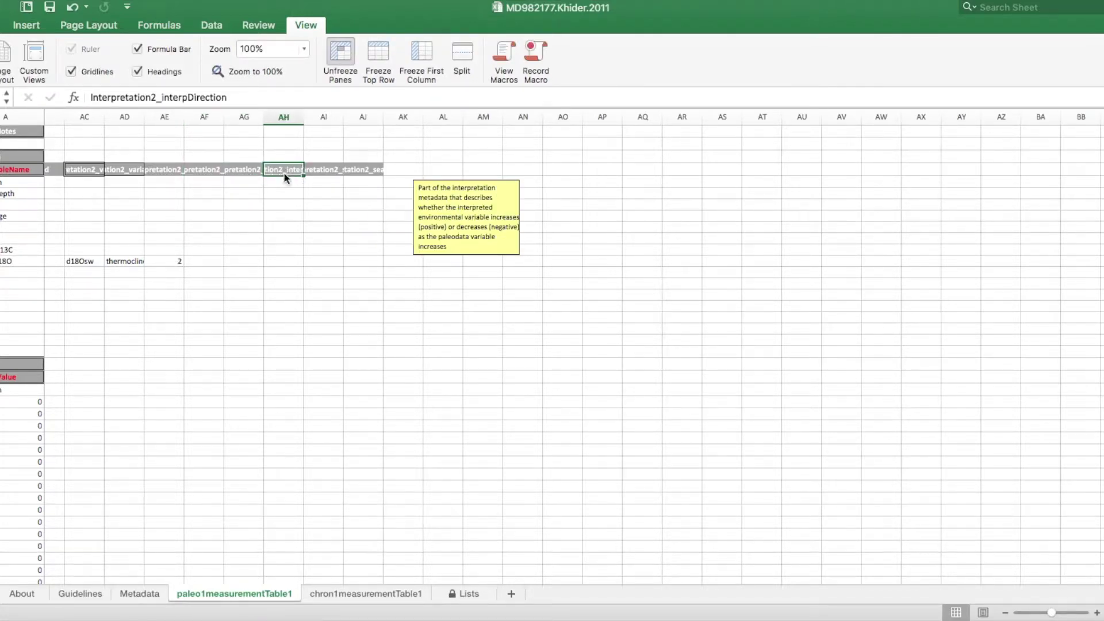
left_click(279, 262)
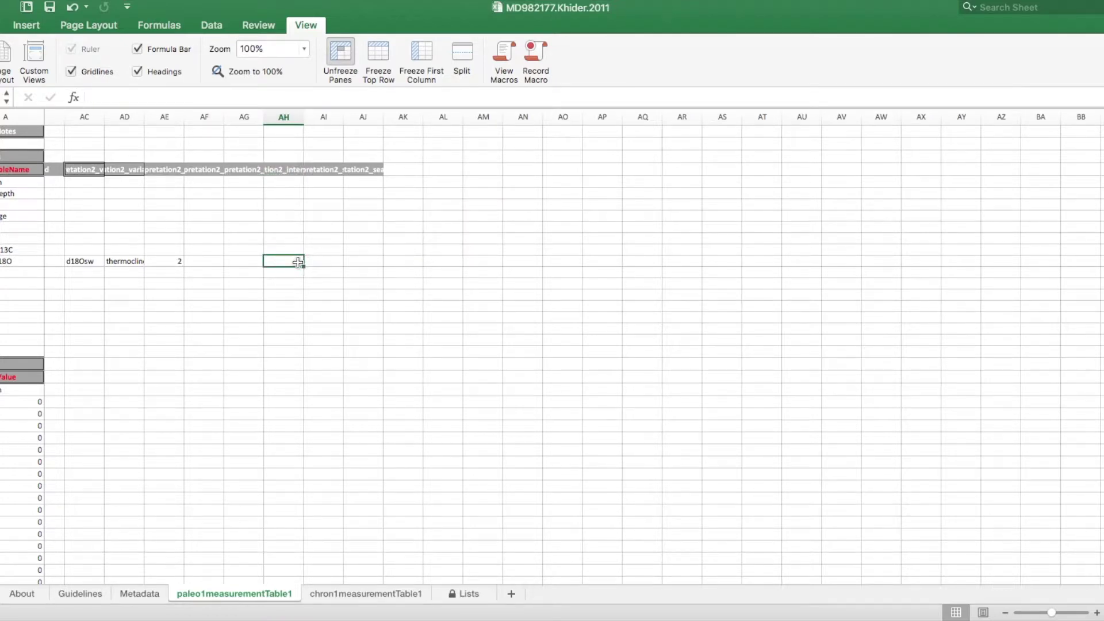
type("positive")
left_click(315, 260)
left_click(327, 161)
left_click(328, 171)
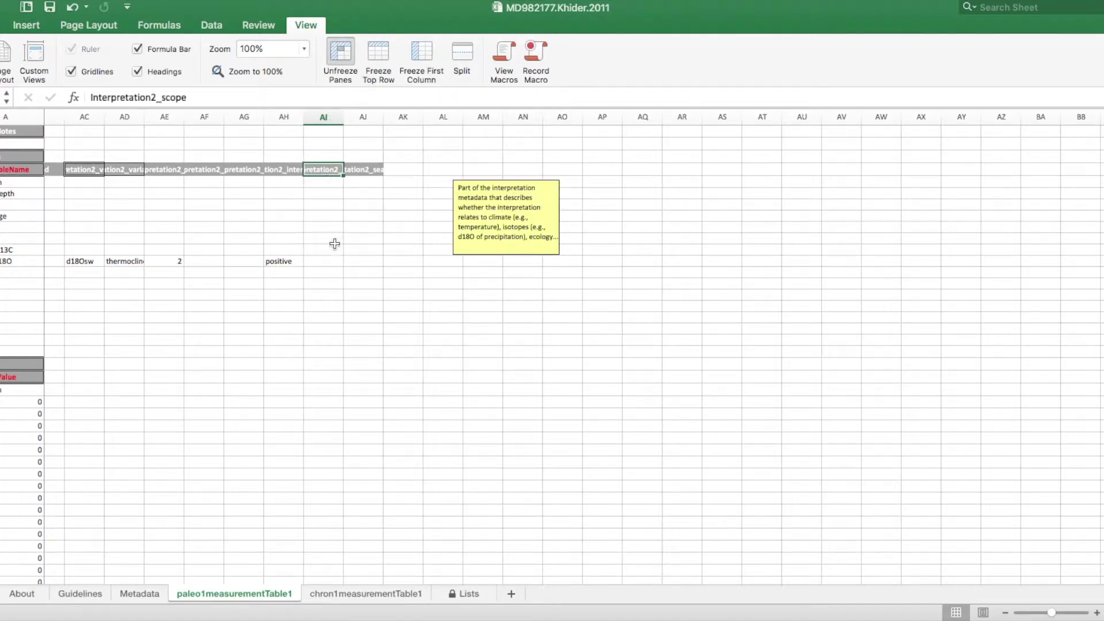
left_click(322, 261)
type("Isotope")
key("Return")
- Set the Interpretation2 seasonality of P. obliq d18O to mean annual
left_click(366, 171)
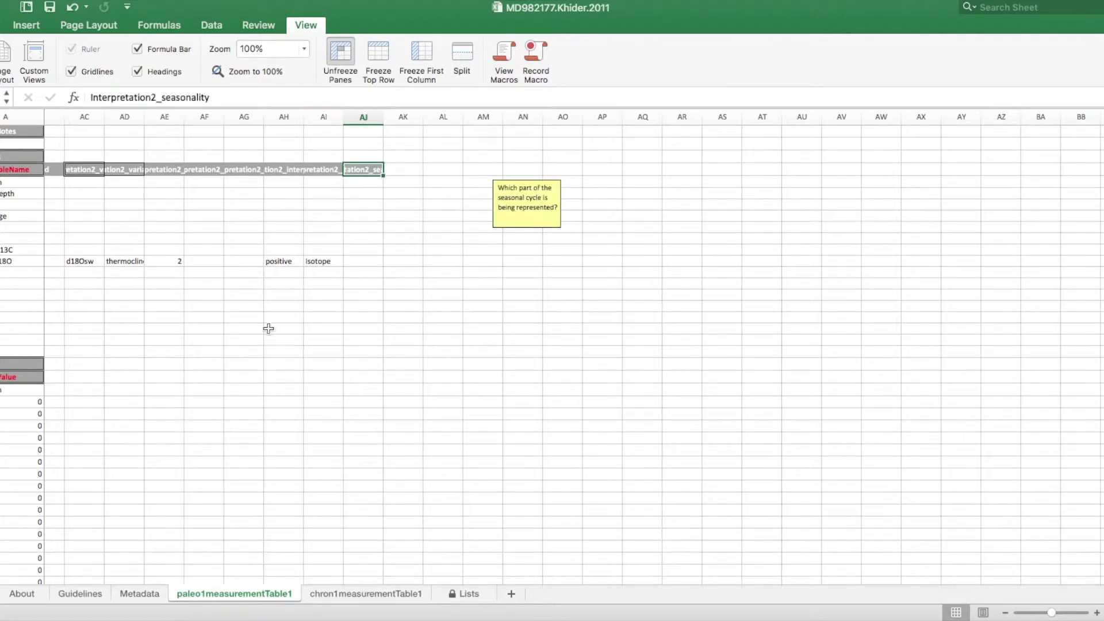
scroll(268, 328, "left", 5)
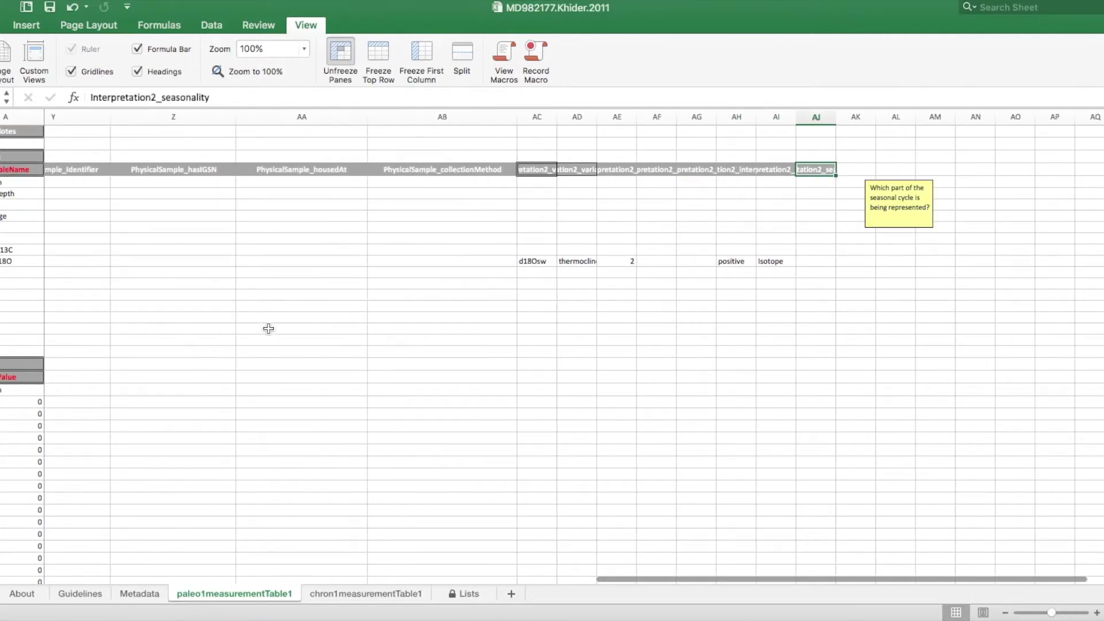
left_click(640, 262)
type("mean")
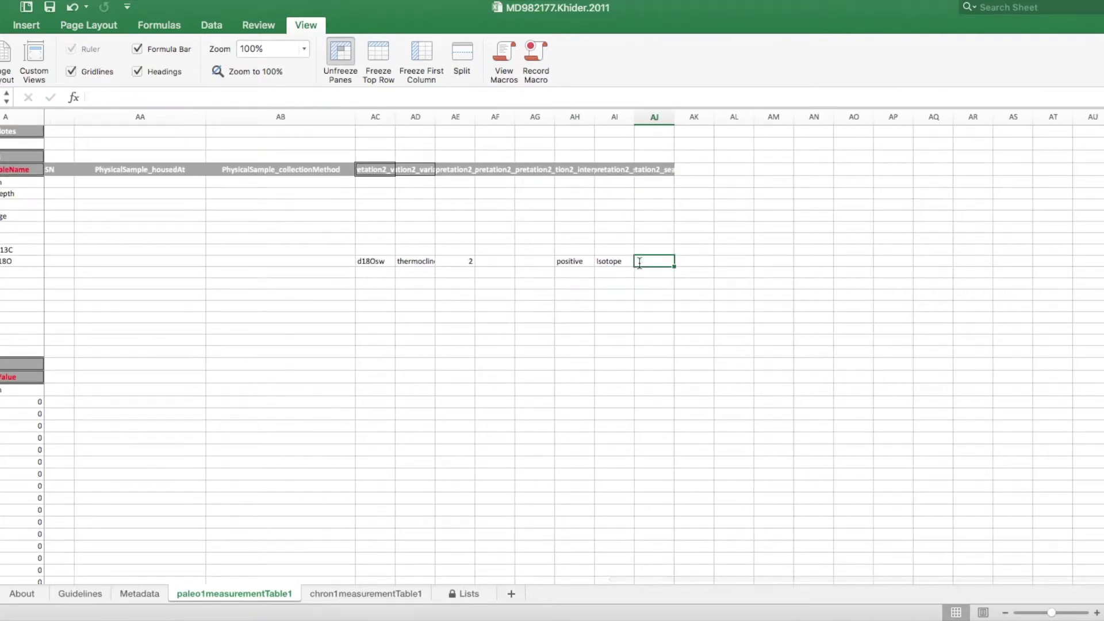
type(" annual")
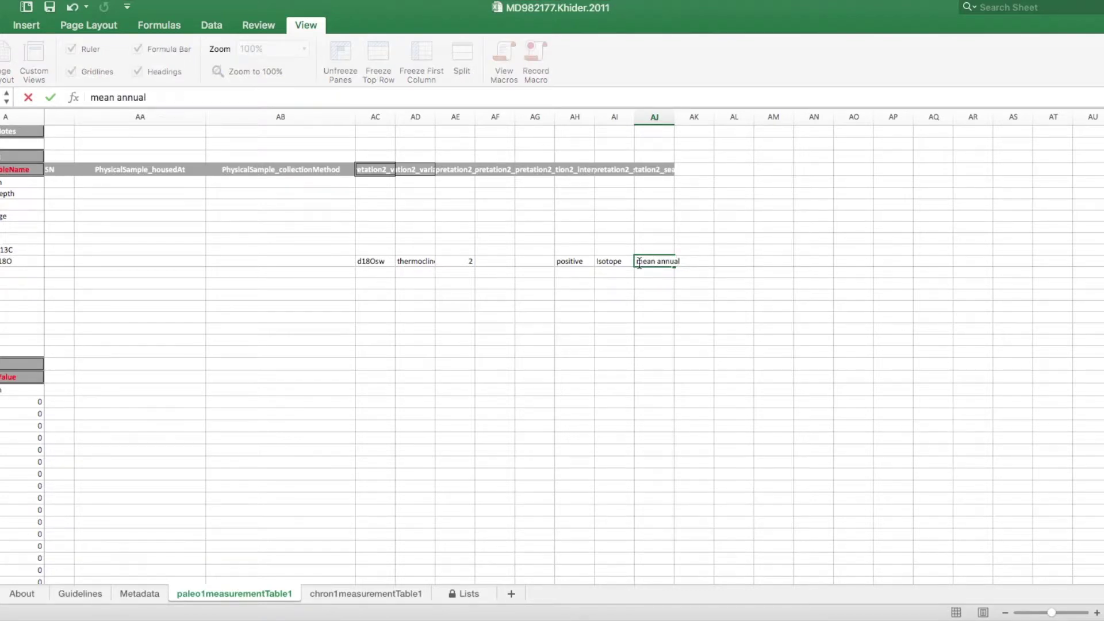
key("Return")
- Set the Interpretation1 seasonality of both P. obliq d18O and P. obliq d13C to mean annual
scroll(640, 264, "left", 15)
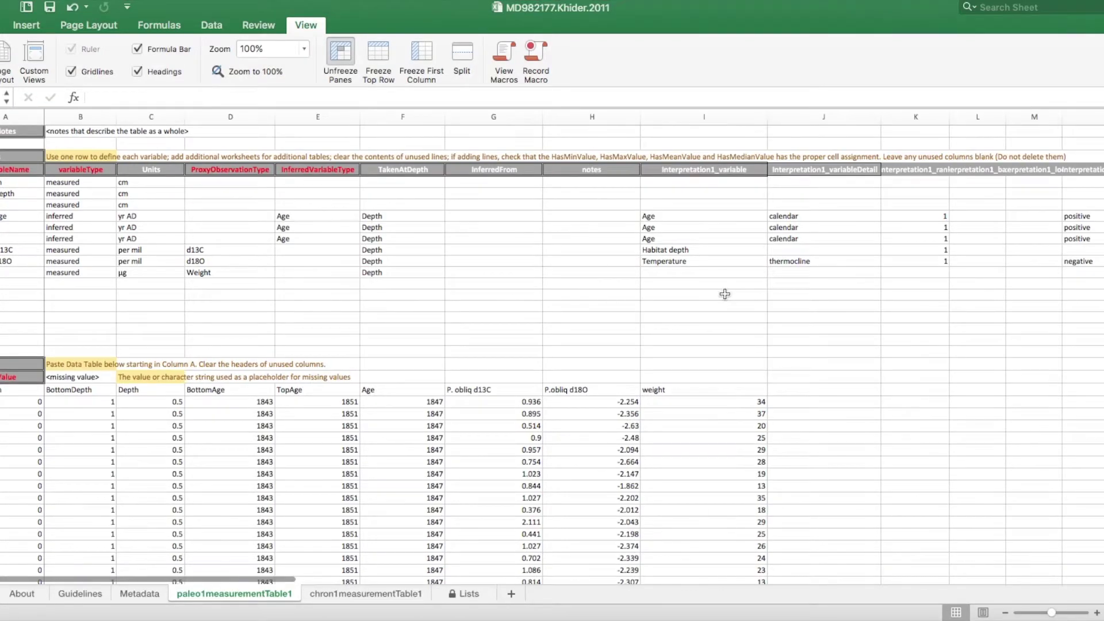
scroll(725, 293, "right", 5)
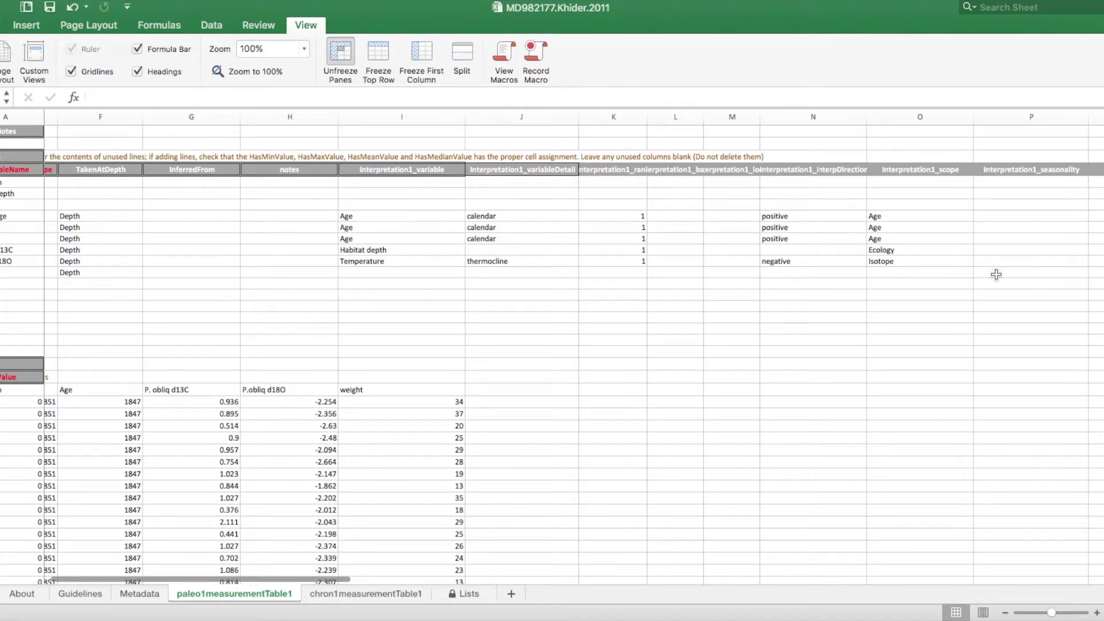
left_click(988, 262)
type("mea")
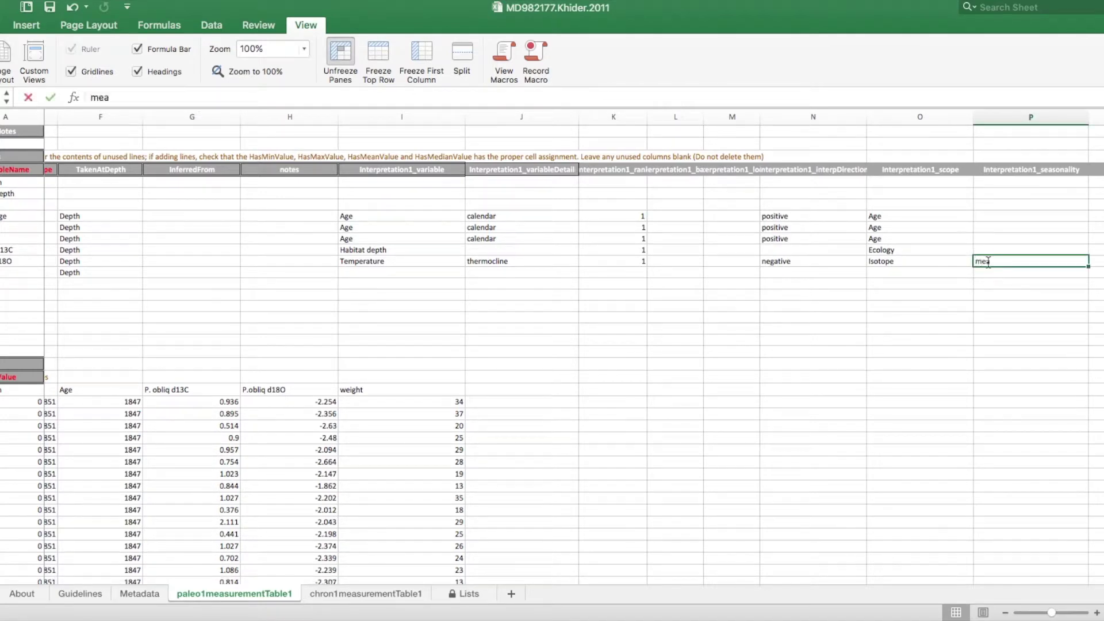
type("n annual")
key("Return")
key("Up")
key("Up")
type("me")
key("Return")
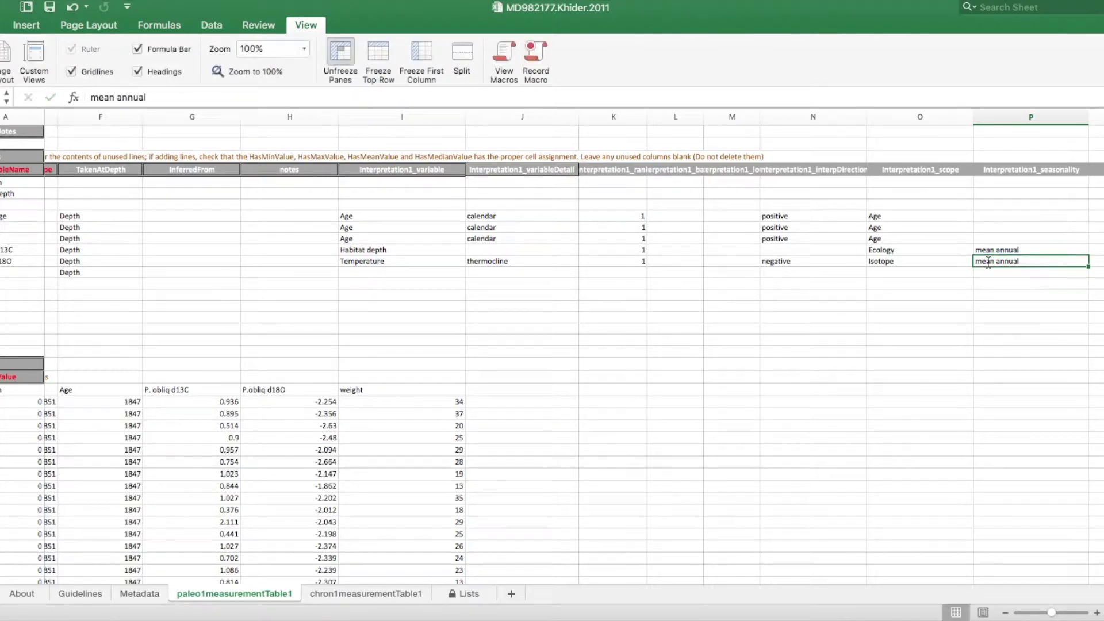
- Review the Interpretation1 entries and the calibration columns, including the explanatory note on calibration_equation
scroll(914, 275, "right", 2)
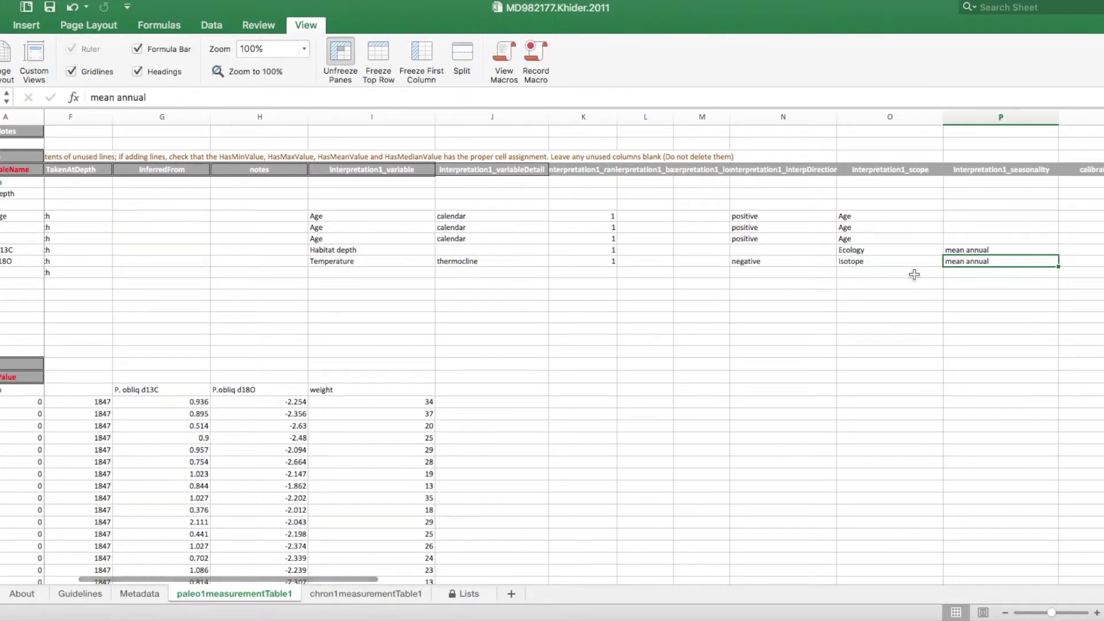
scroll(915, 274, "left", 4)
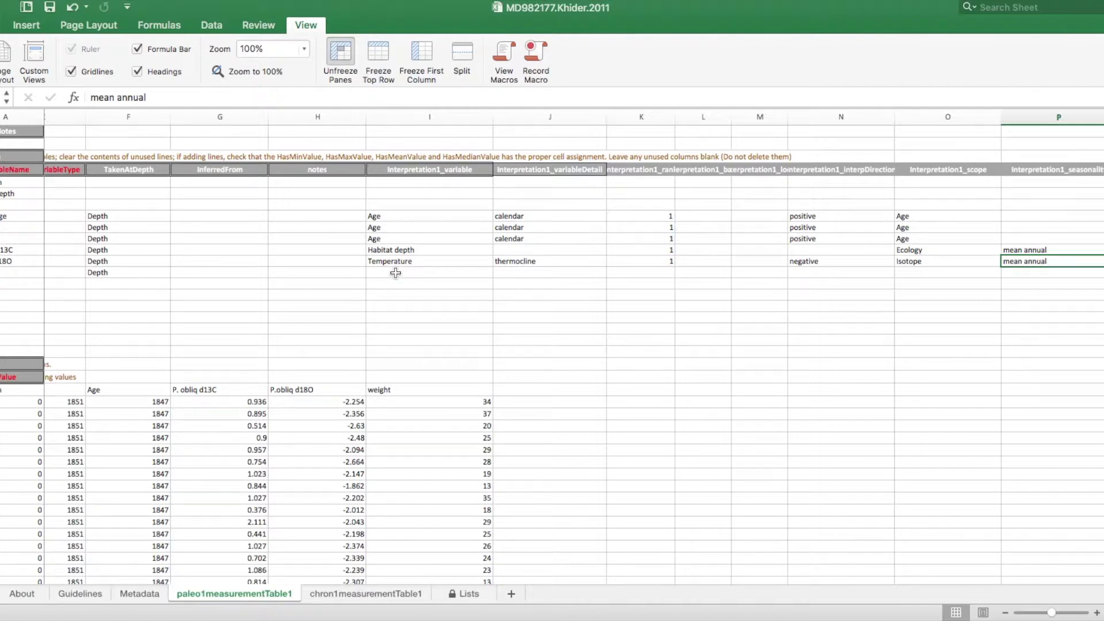
scroll(542, 348, "right", 8)
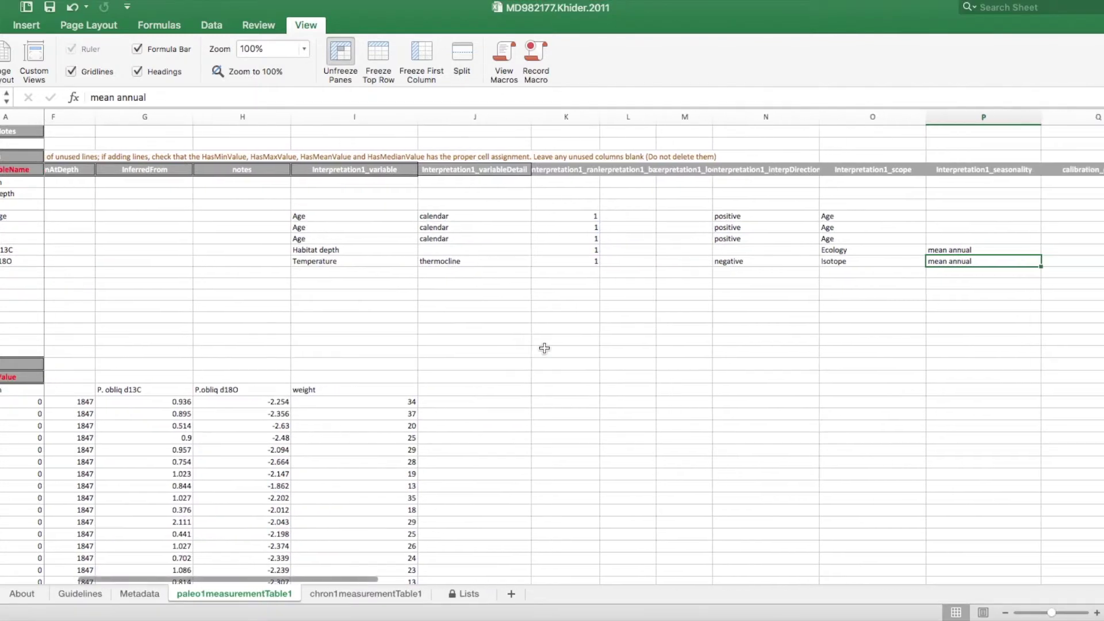
scroll(545, 345, "right", 8)
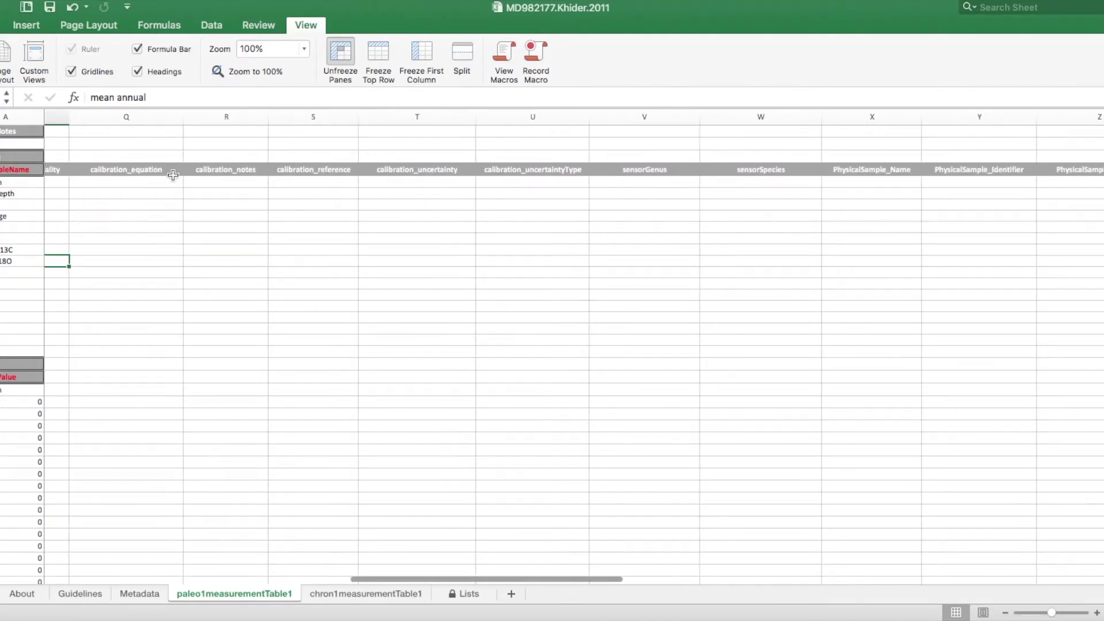
left_click(173, 173)
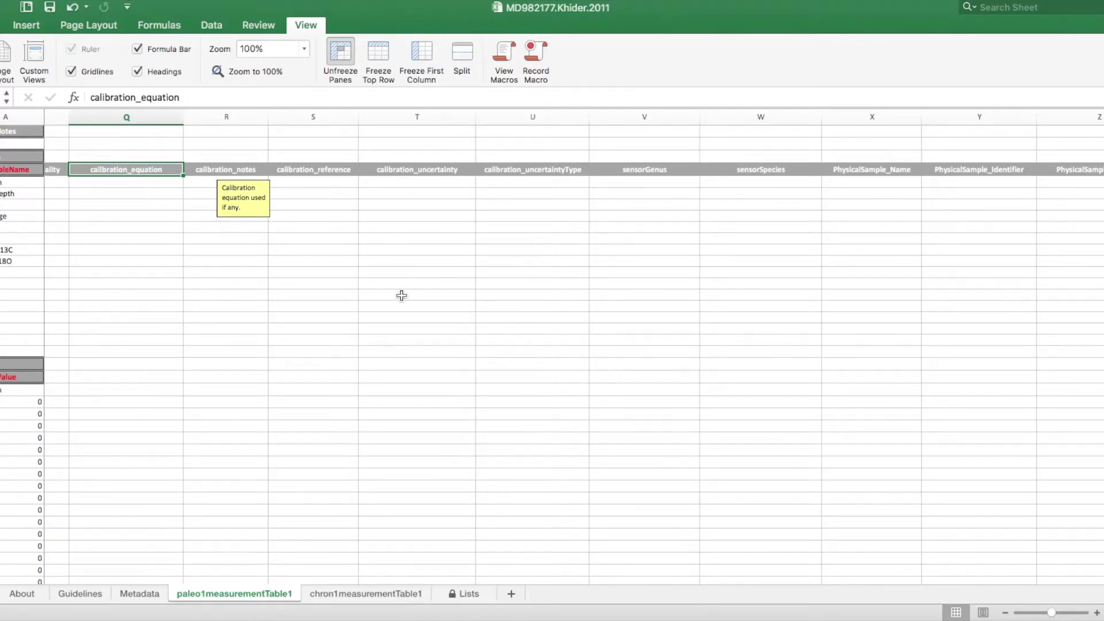
scroll(402, 295, "right", 5)
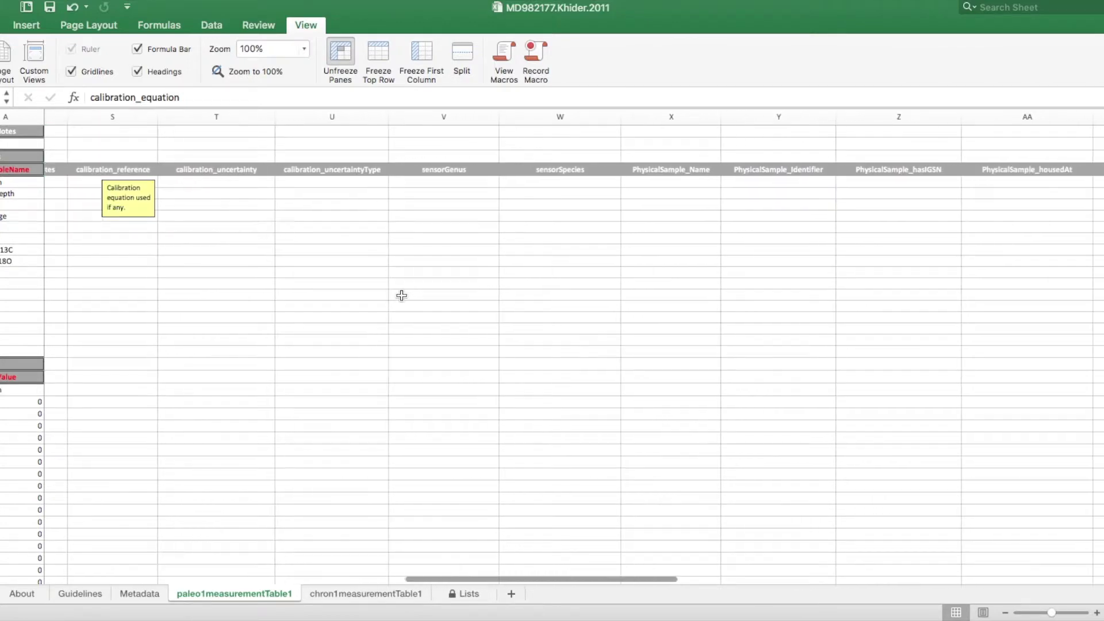
scroll(401, 295, "right", 2)
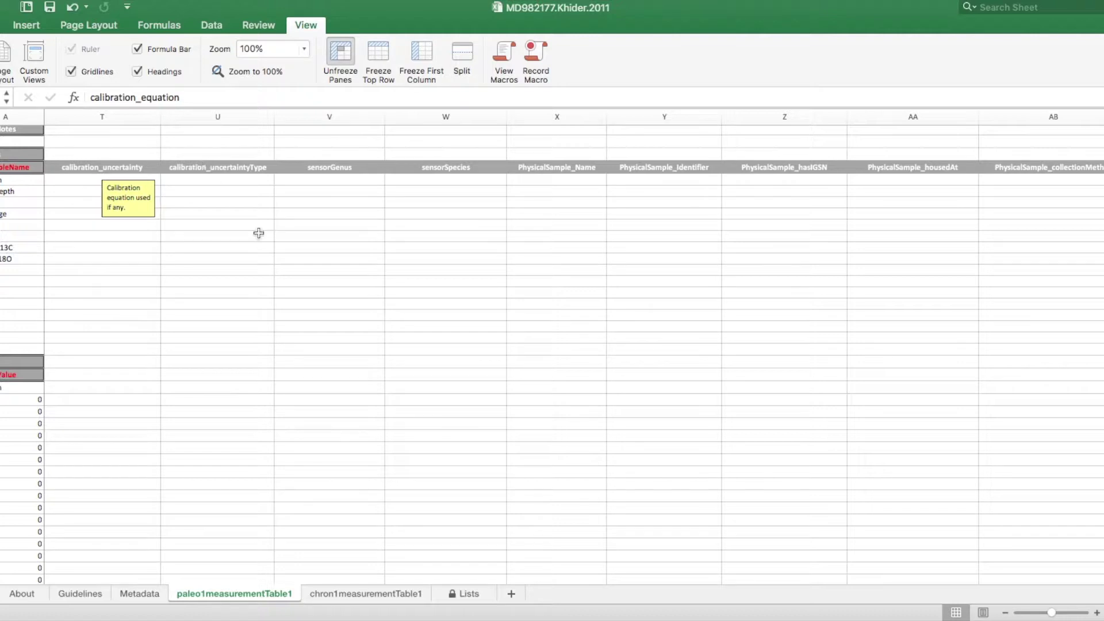
- Enter Pulleniatina as the sensorGenus and obliquiloculata as the sensorSpecies of P. obliq d13C
scroll(264, 237, "right", 3)
scroll(264, 239, "right", 1)
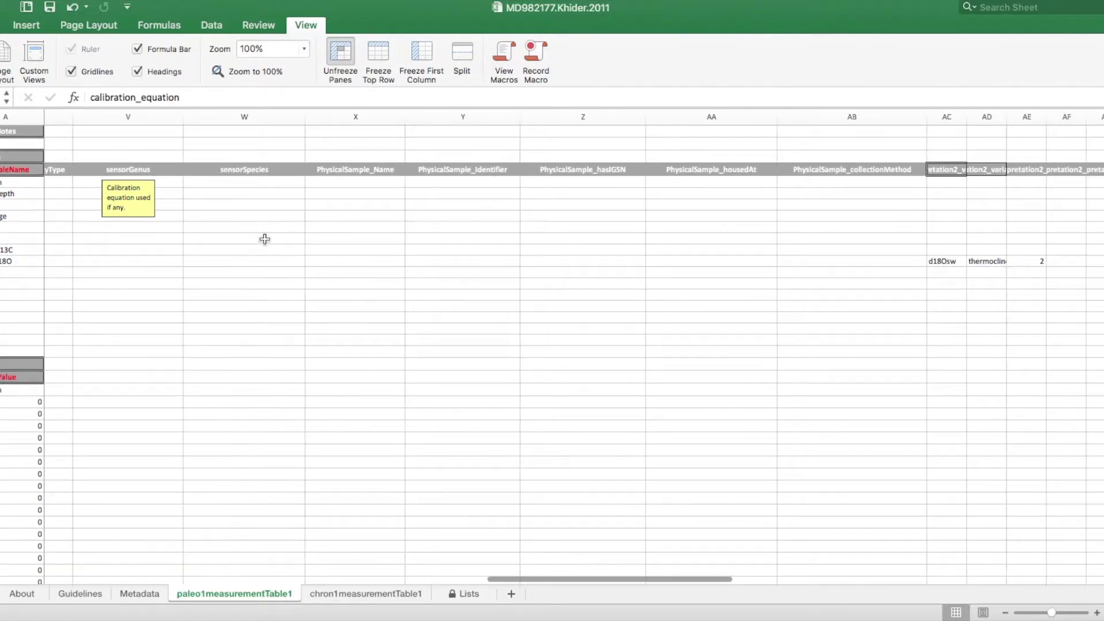
left_click(168, 170)
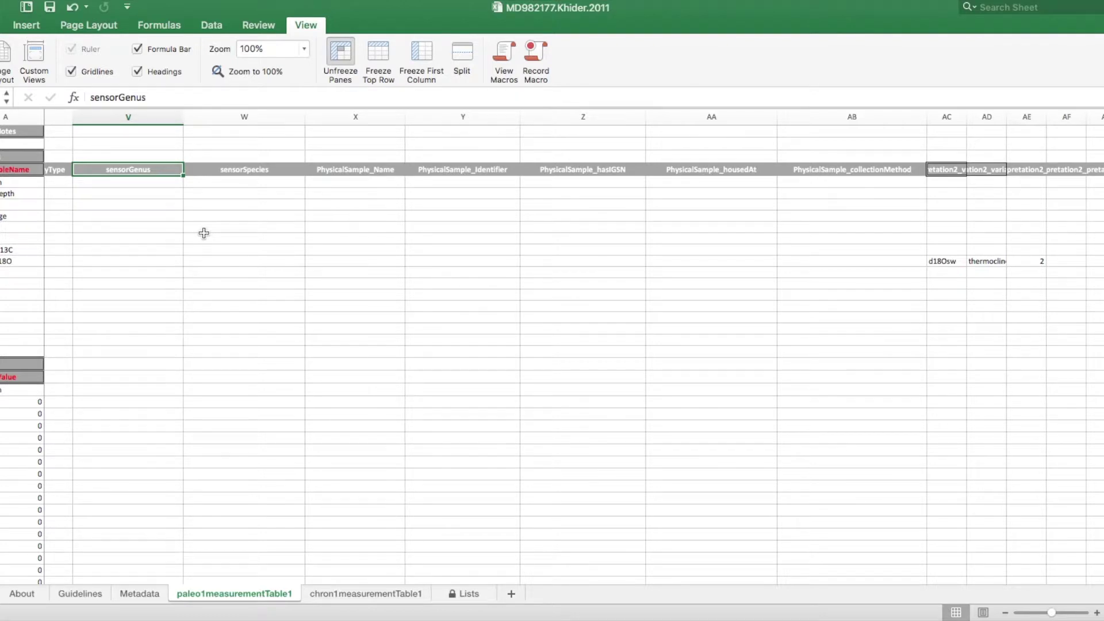
left_click(93, 252)
type("Pullenia")
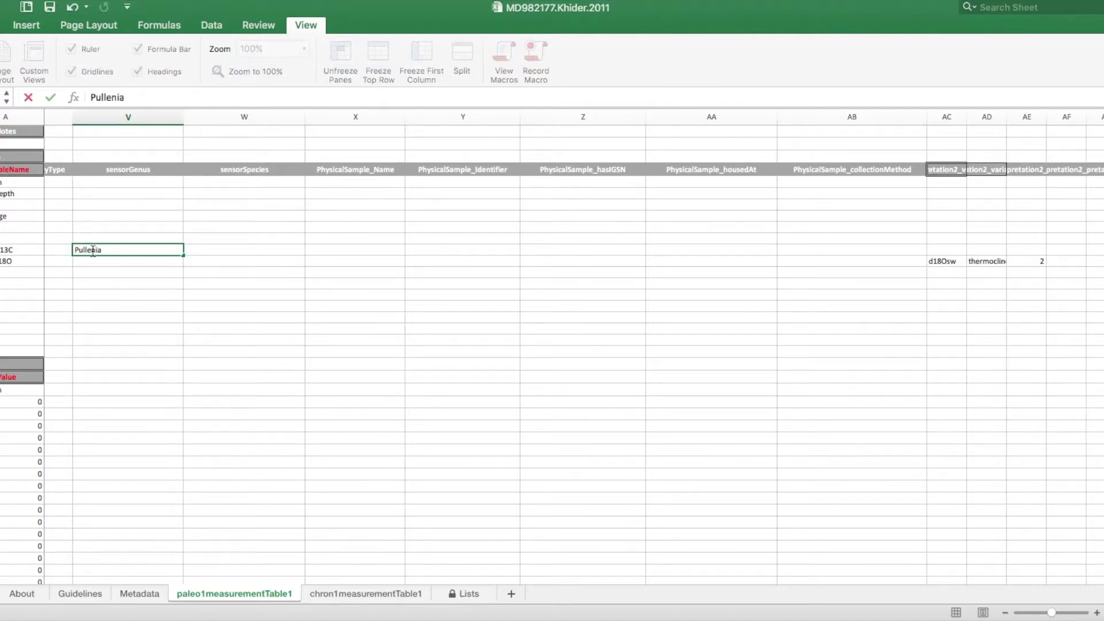
type("tina")
key("Tab")
type("obliquilocu")
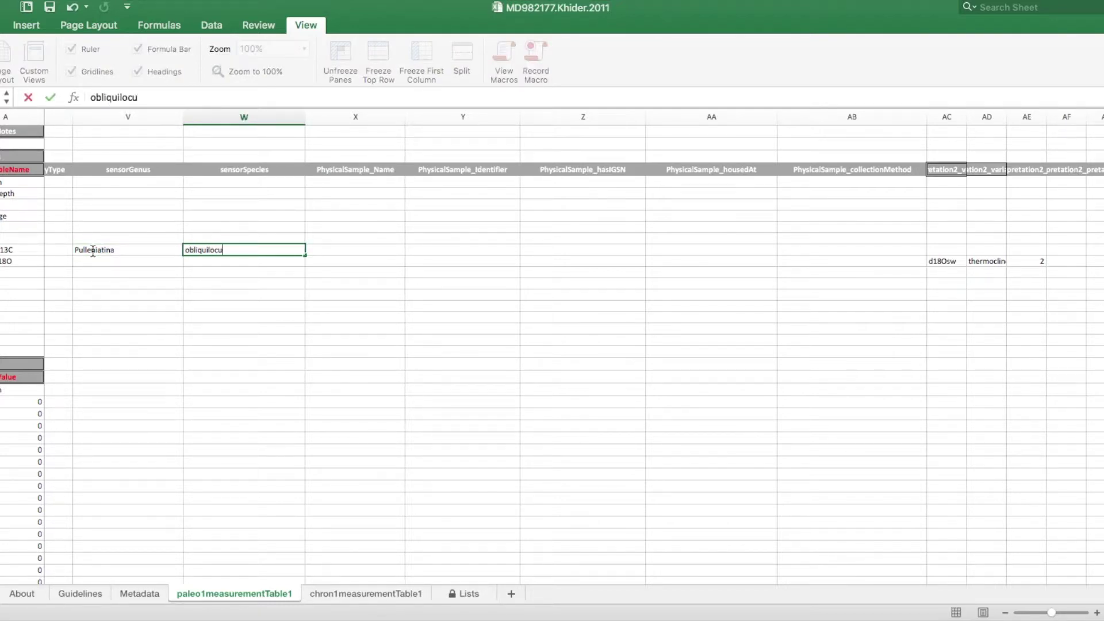
type("lata")
key("Return")
- Copy the sensor genus and species of P. obliq d13C to the P. obliq d18O row
left_click_drag(95, 251, 196, 253)
key("super+c")
left_click(117, 261)
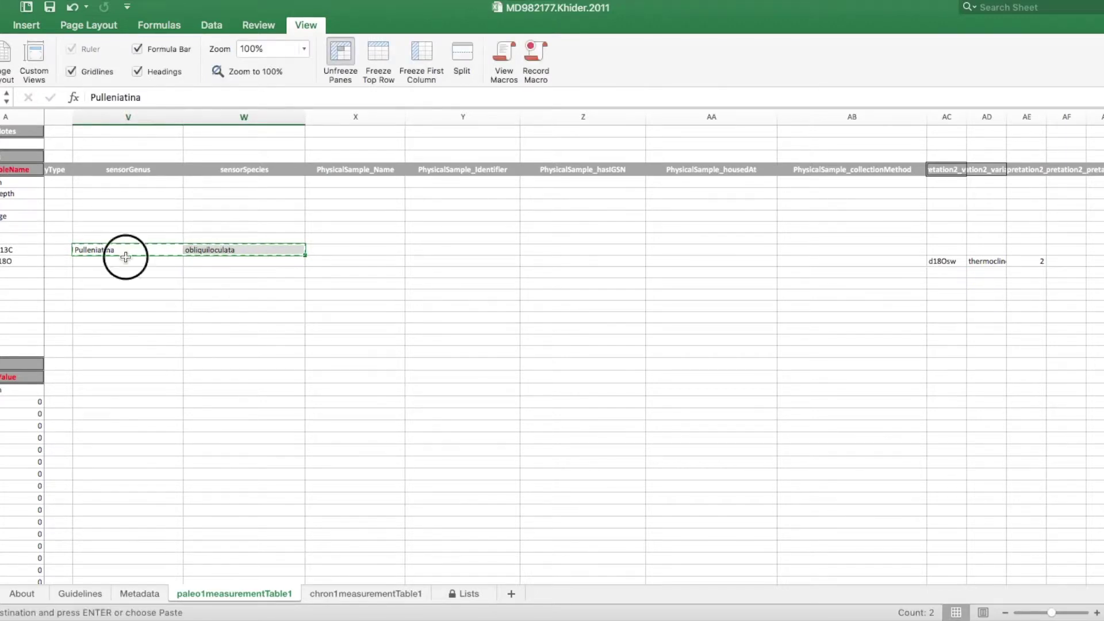
key("super+v")
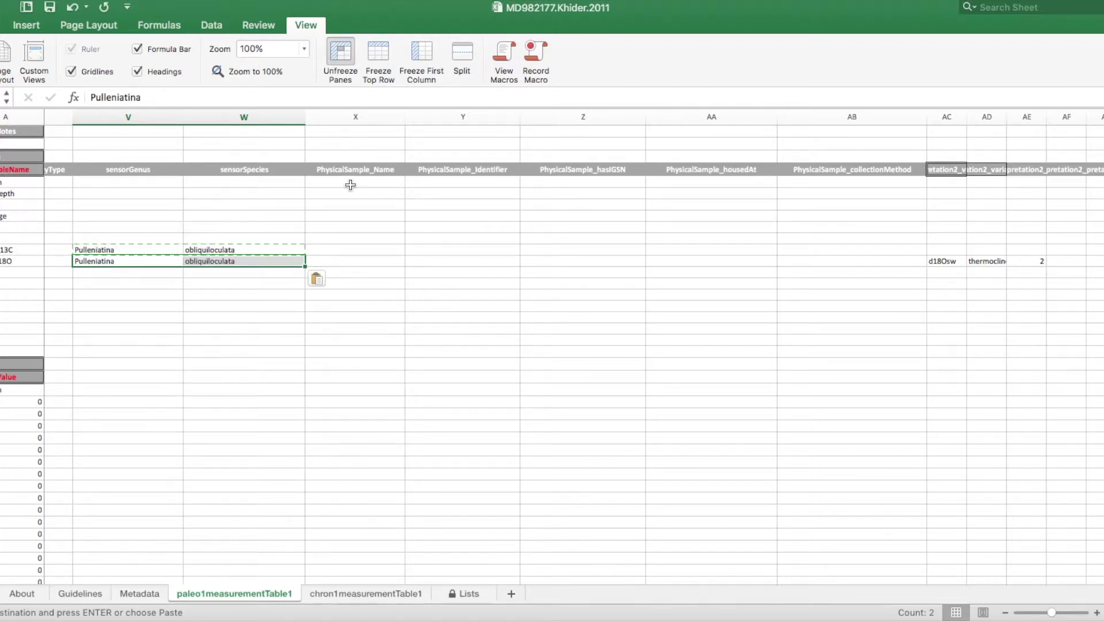
- Enter MD98-2177 as the PhysicalSample_Name in the first variable row
left_click(357, 174)
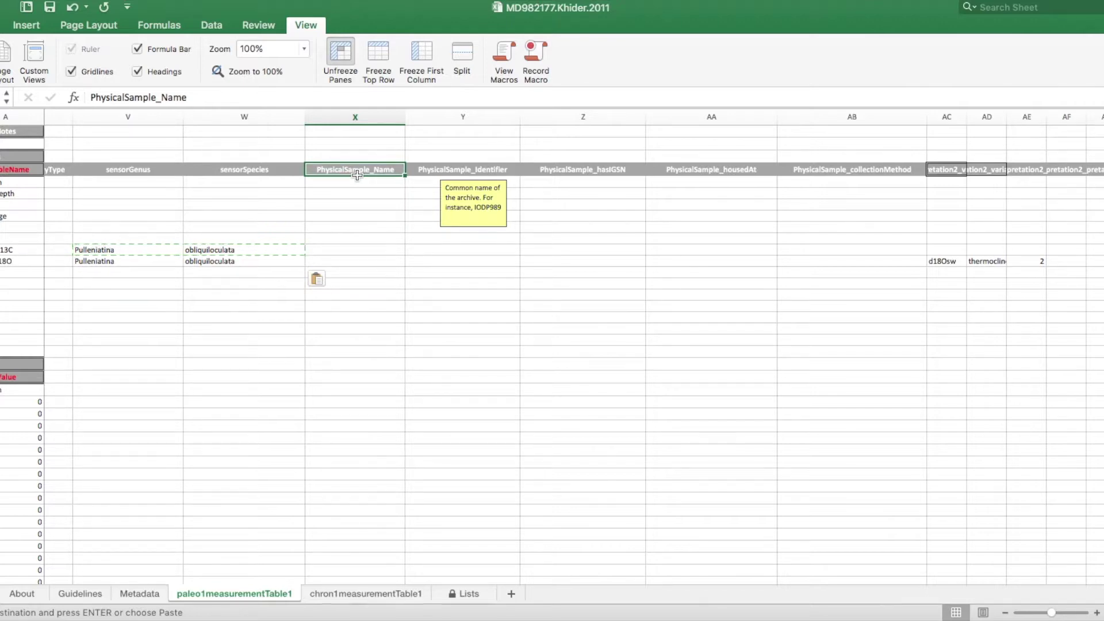
left_click(356, 182)
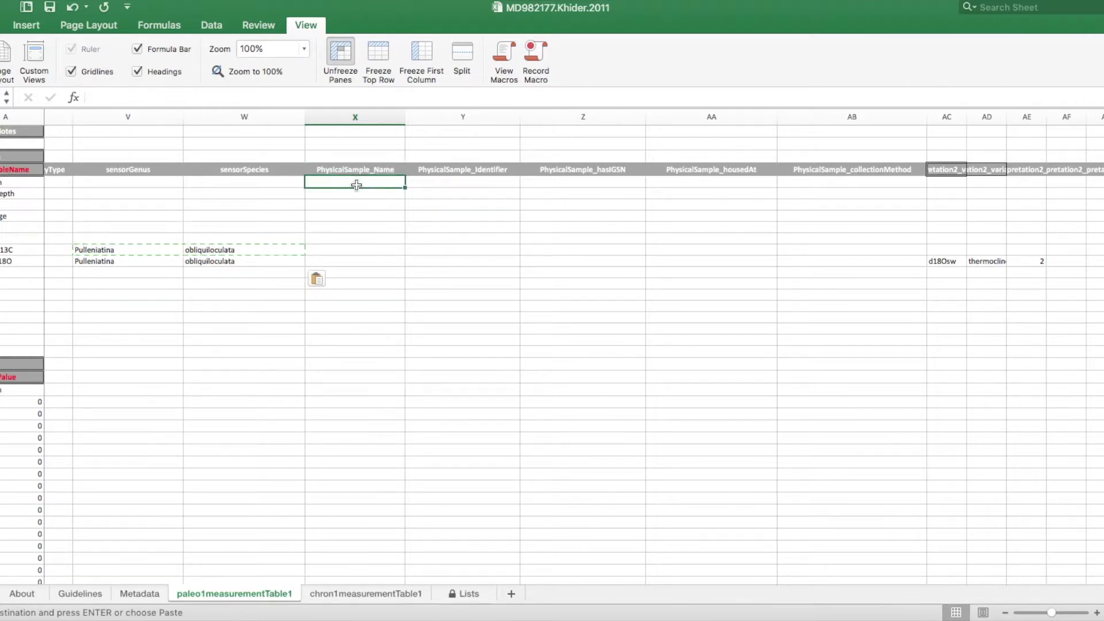
type("MD98-")
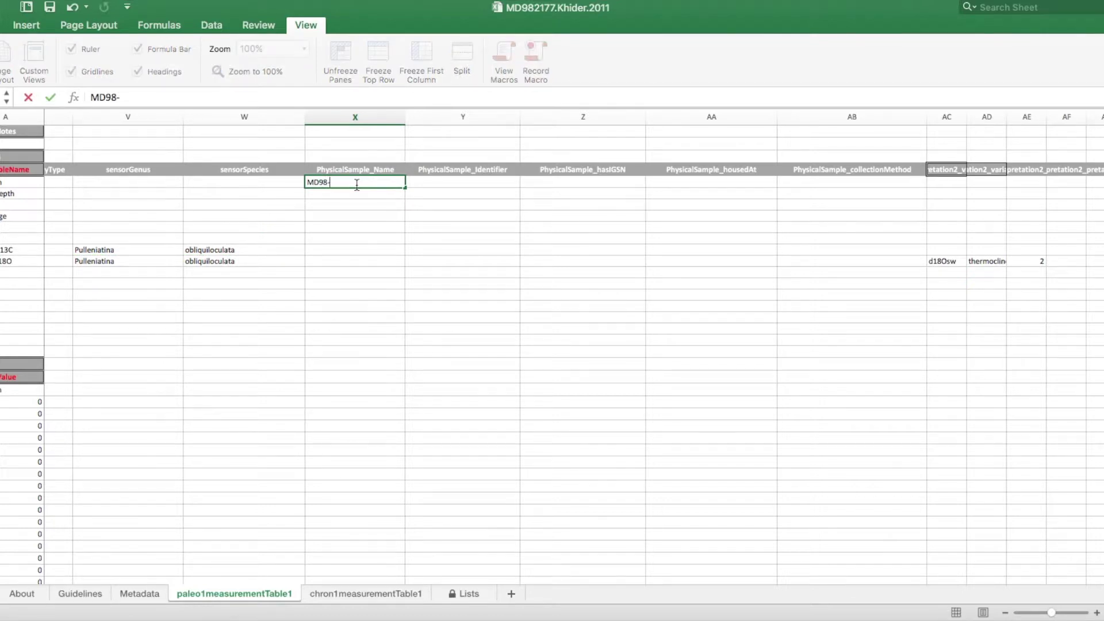
type("2177")
key("Return")
left_click(357, 184)
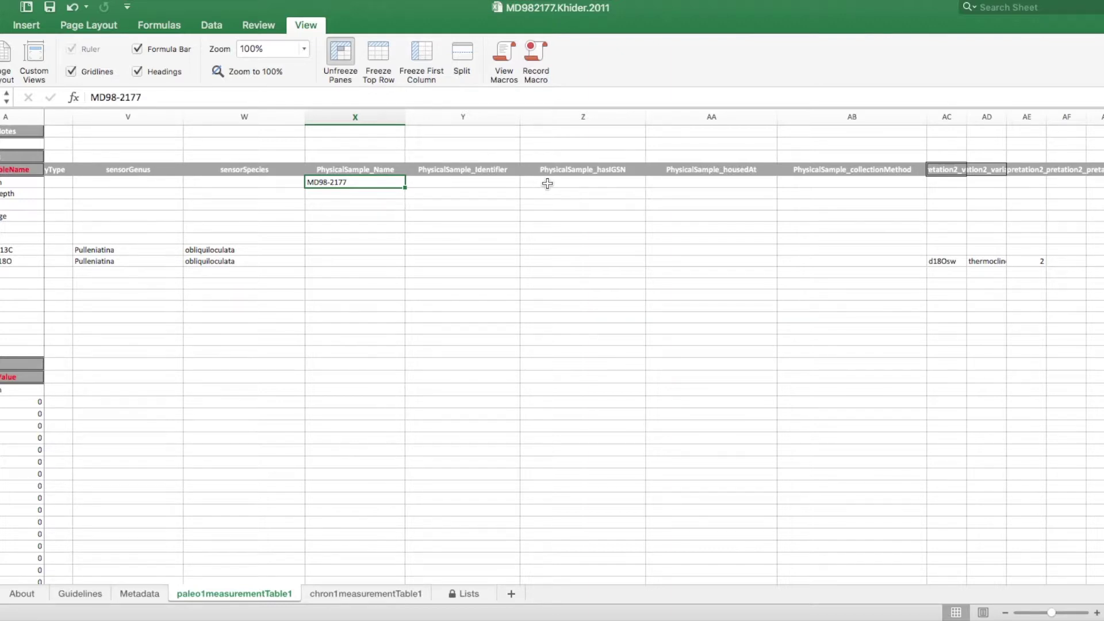
- In the first variable row, set PhysicalSample_housedAt to Oregon State University and PhysicalSample_collectionMethod to Calypso Corer
left_click(675, 183)
type("Oreg")
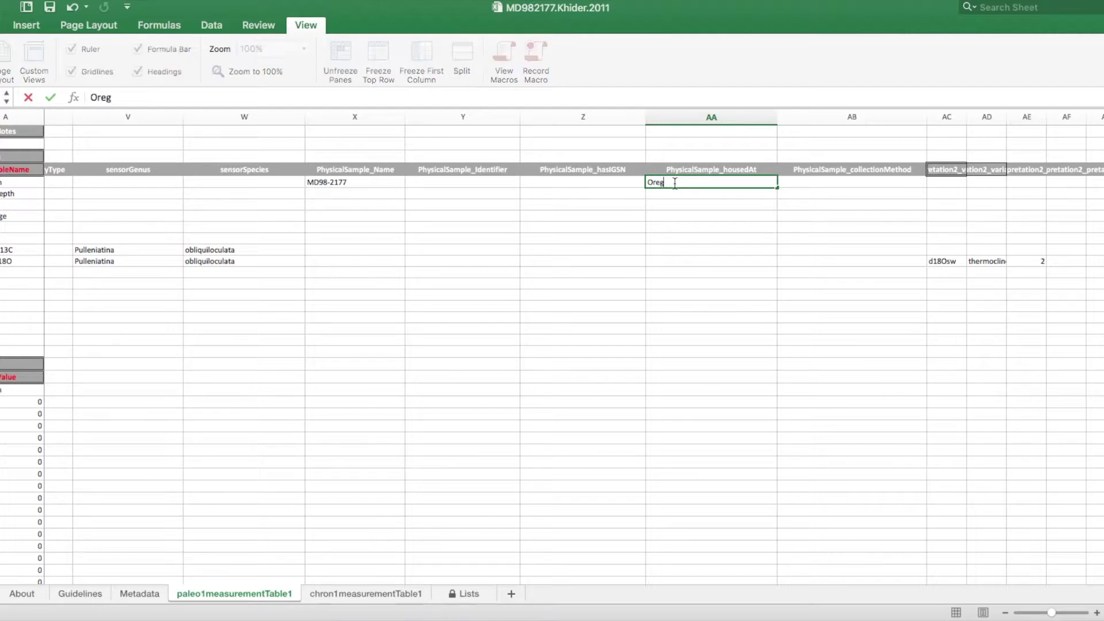
type("on State University")
key("Tab")
type("Calypso Corer")
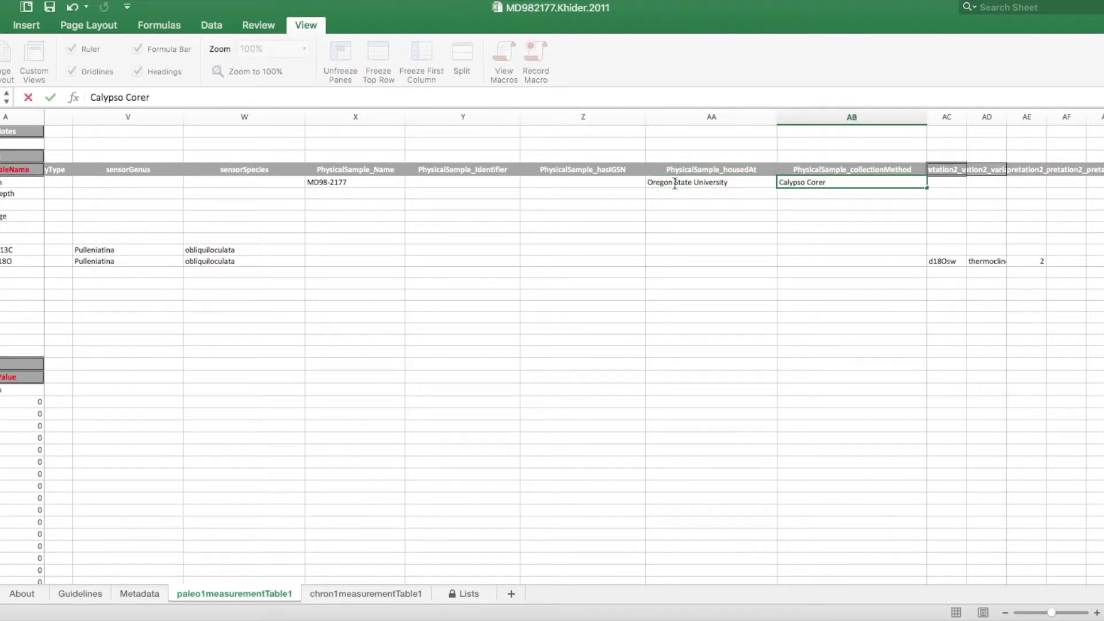
key("Return")
- Copy the physical sample details of the first variable row to the two variable rows directly below it
left_click_drag(390, 183, 791, 183)
key("ctrl+c")
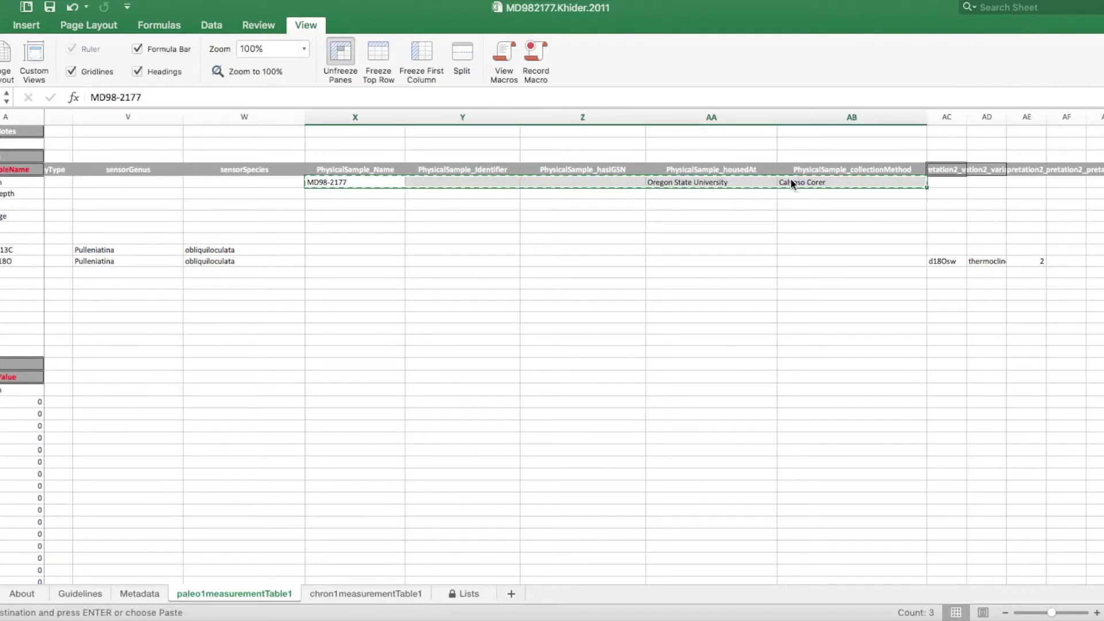
left_click(336, 193)
key("ctrl+v")
key("Down")
key("ctrl+v")
- Fill the same physical sample details into the P. obliq d13C and P. obliq d18O rows and the row below them
key("Down")
key("Down")
key("Down")
key("Down")
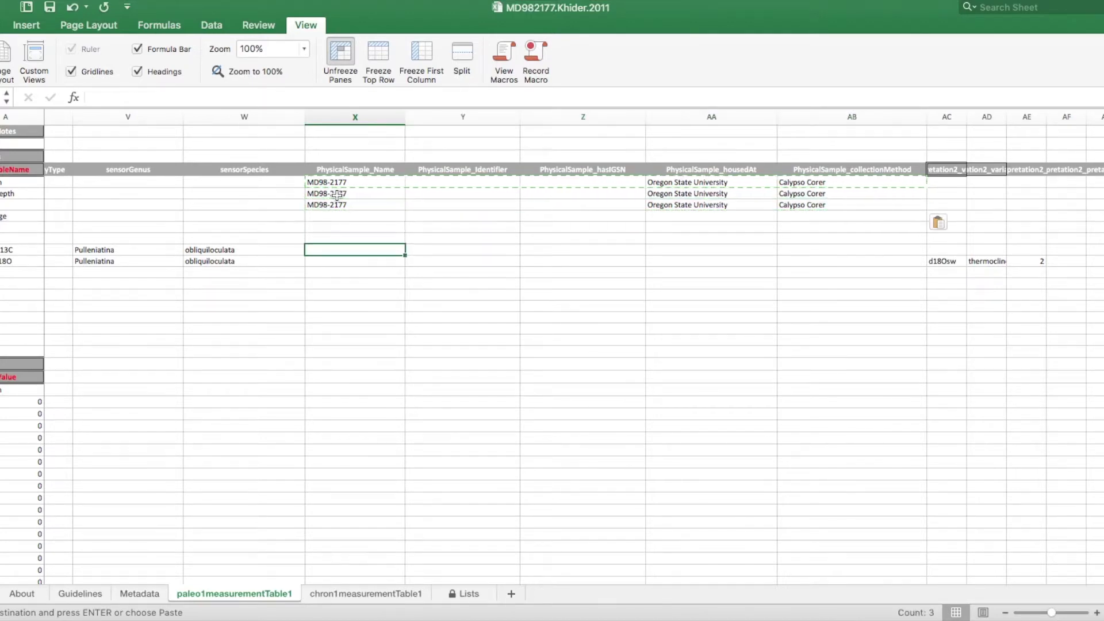
key("ctrl+v")
key("Down")
key("ctrl+v")
key("Down")
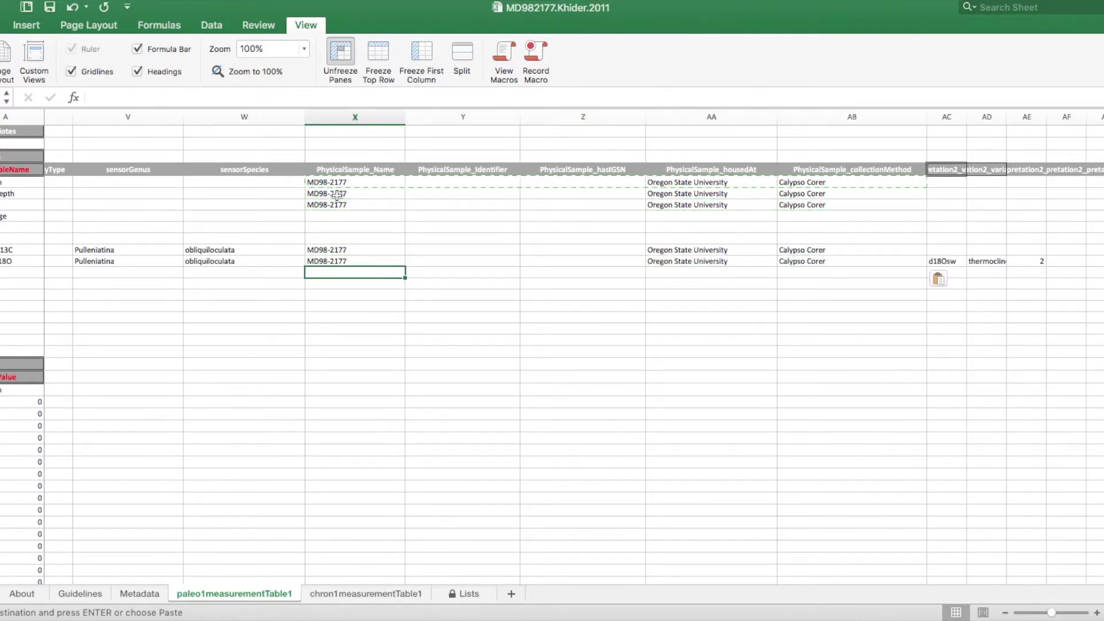
key("ctrl+v")
left_click(594, 335)
scroll(594, 336, "left", 7)
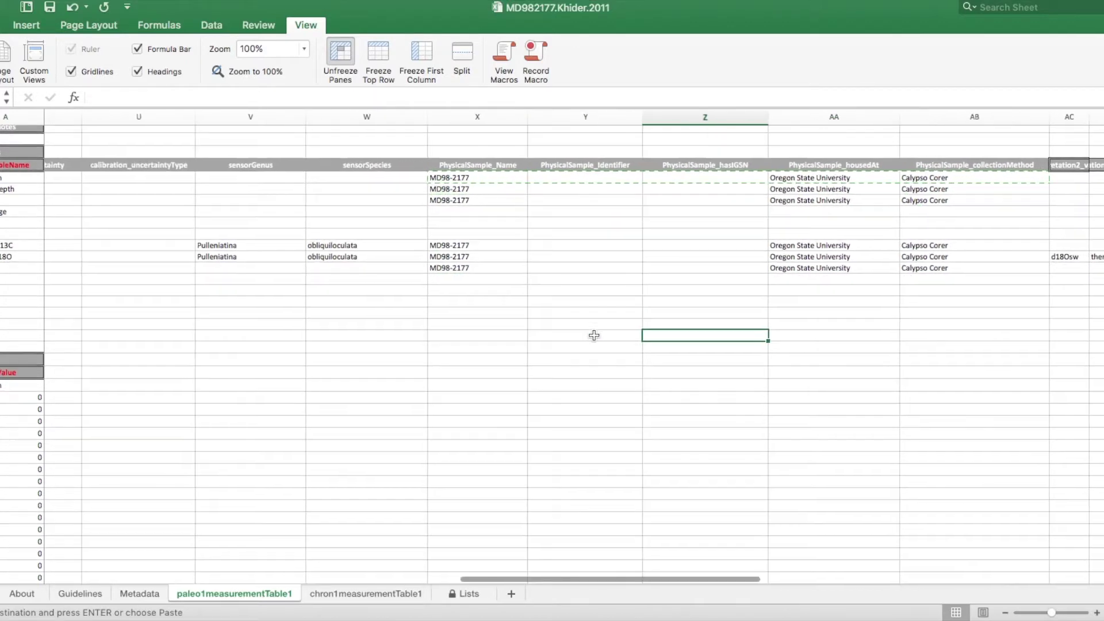
scroll(594, 335, "left", 10)
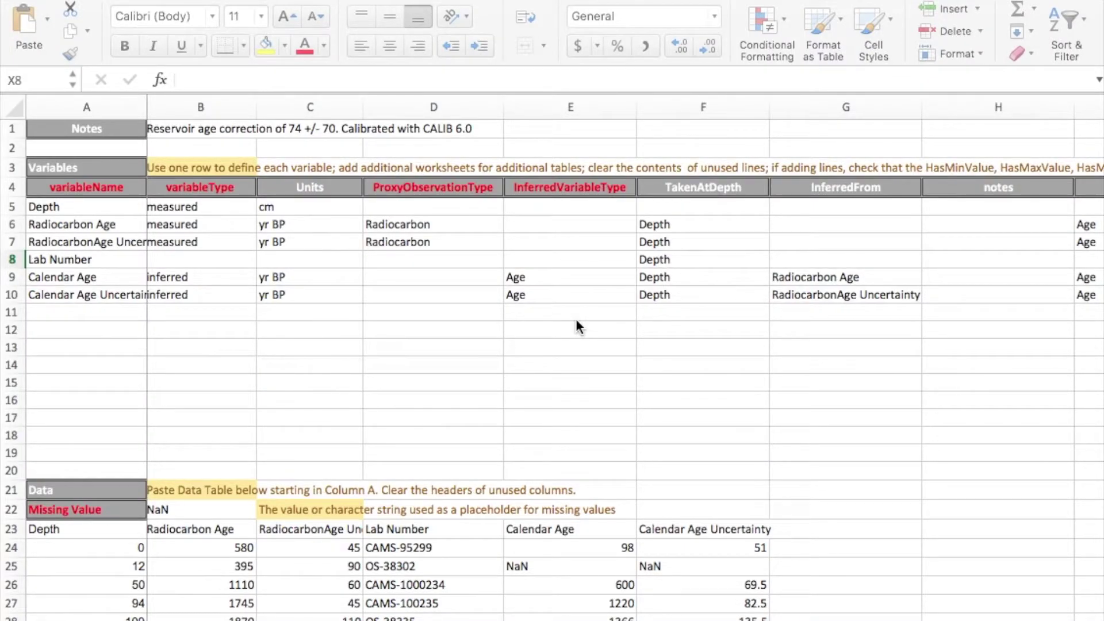
- Examine the chronology table's variable definitions and data, including the InferredFrom choices for Calendar Age and its uncertainty
scroll(575, 319, "down", 3)
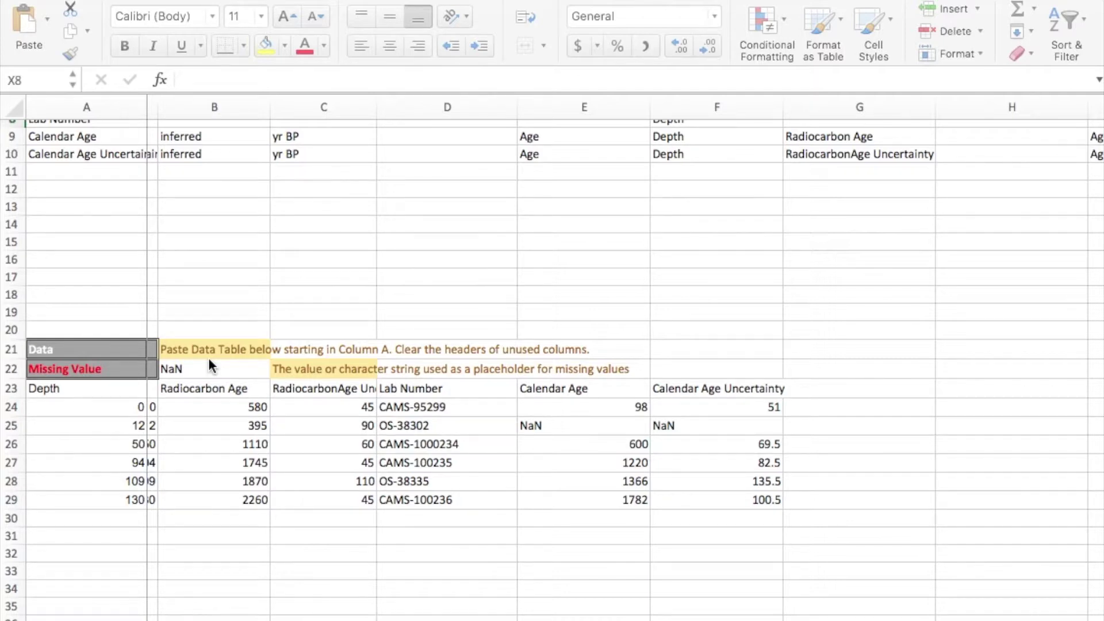
scroll(208, 357, "up", 4)
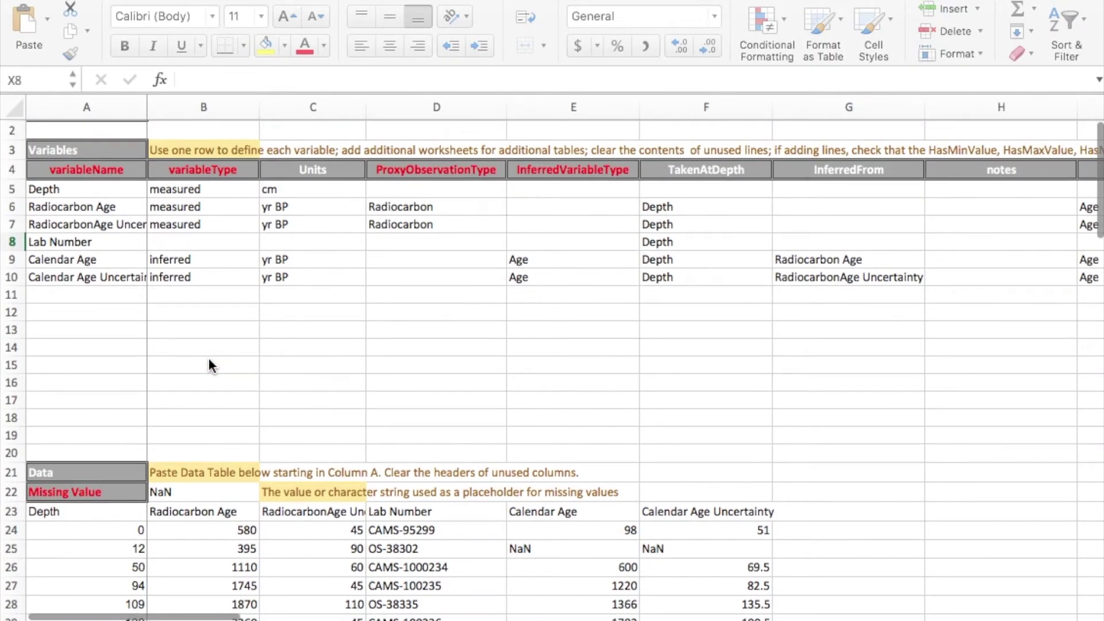
scroll(378, 389, "up", 1)
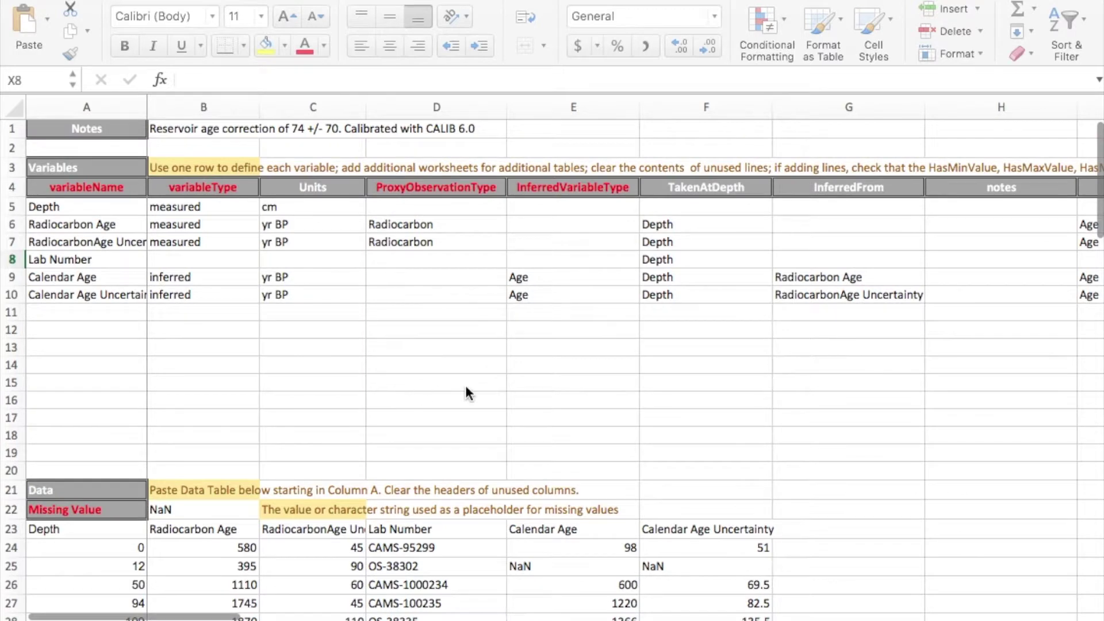
left_click(824, 189)
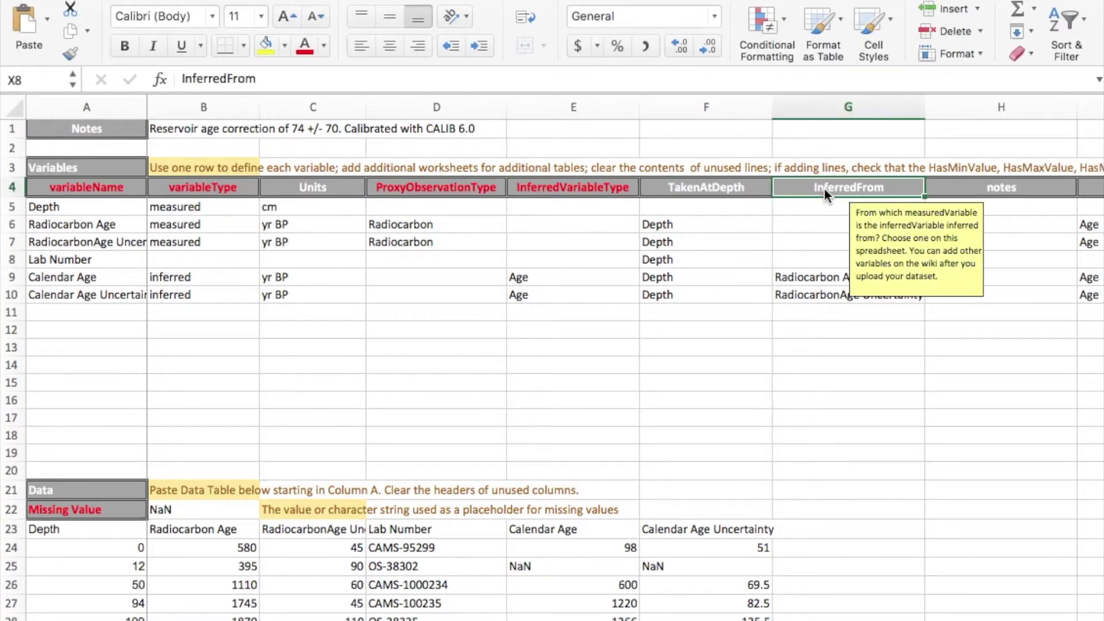
left_click(801, 277)
left_click(931, 278)
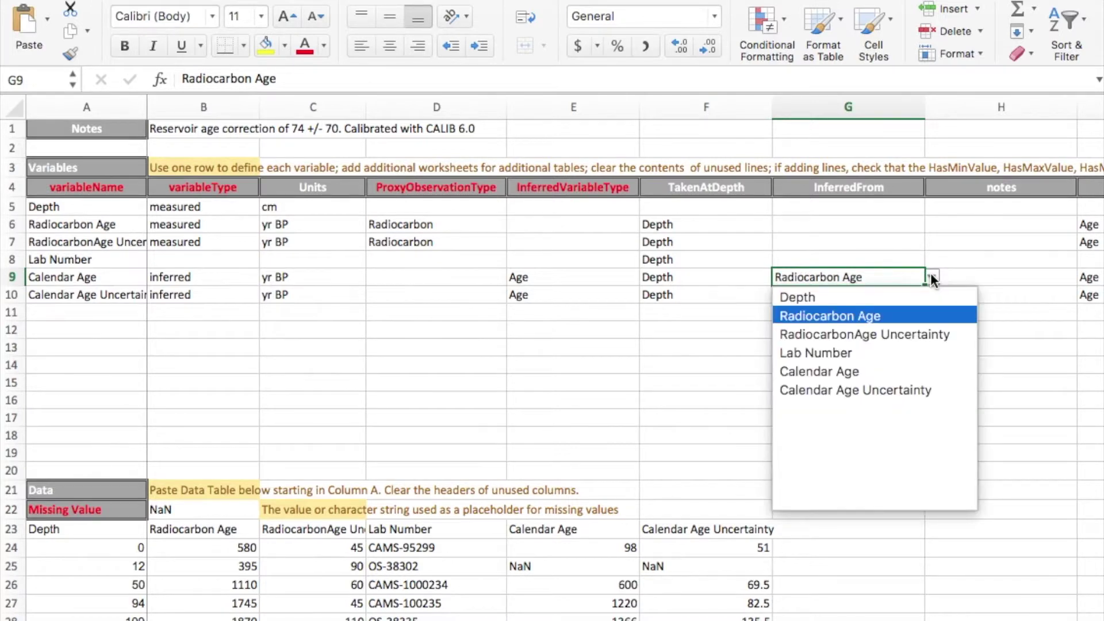
left_click(931, 278)
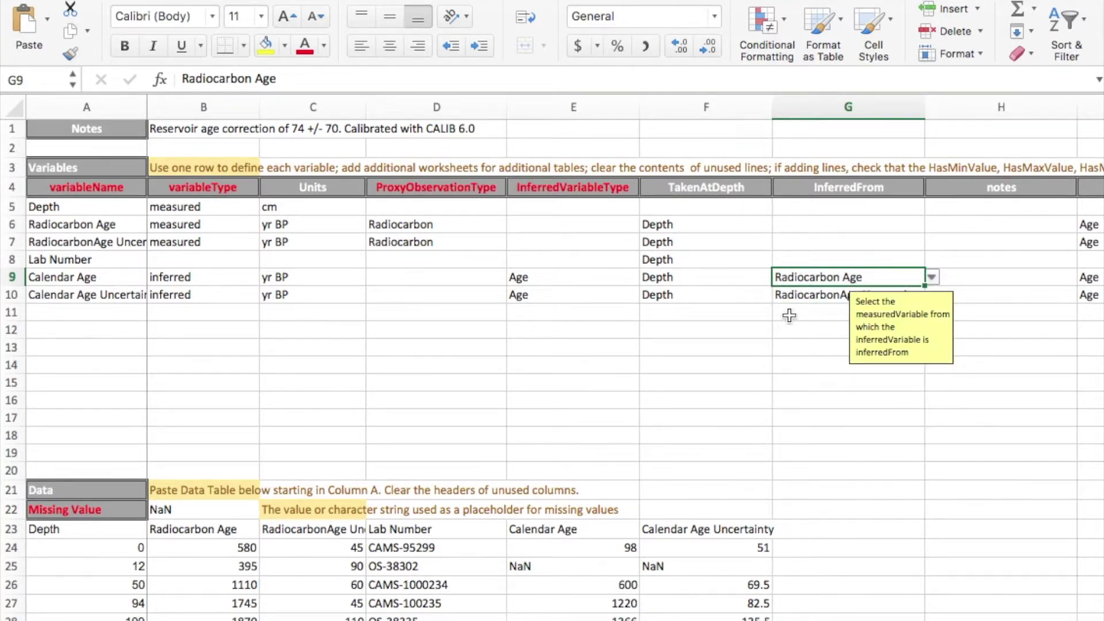
left_click(794, 295)
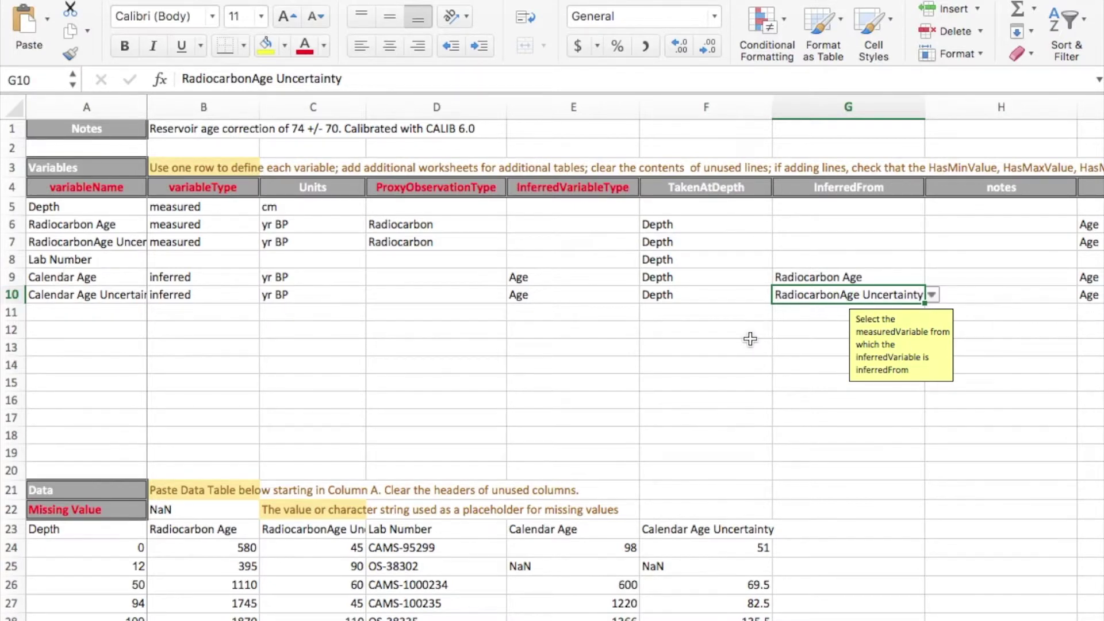
- Examine the interpretation, calibration, sensor and physical sample columns of the chronology variables
scroll(751, 339, "right", 10)
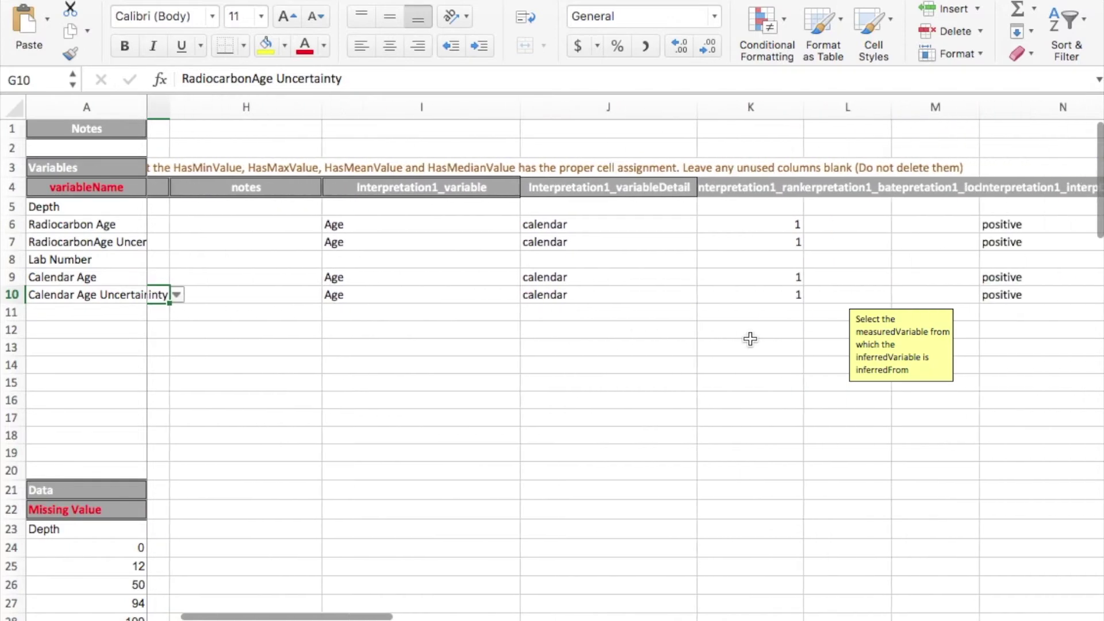
scroll(750, 339, "right", 10)
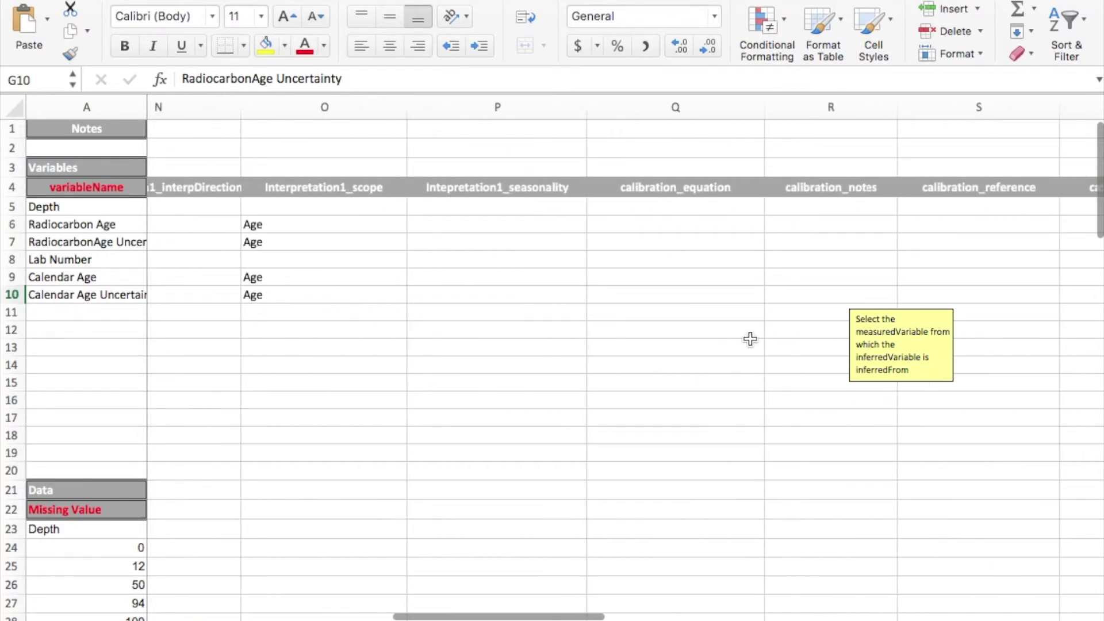
scroll(750, 338, "right", 8)
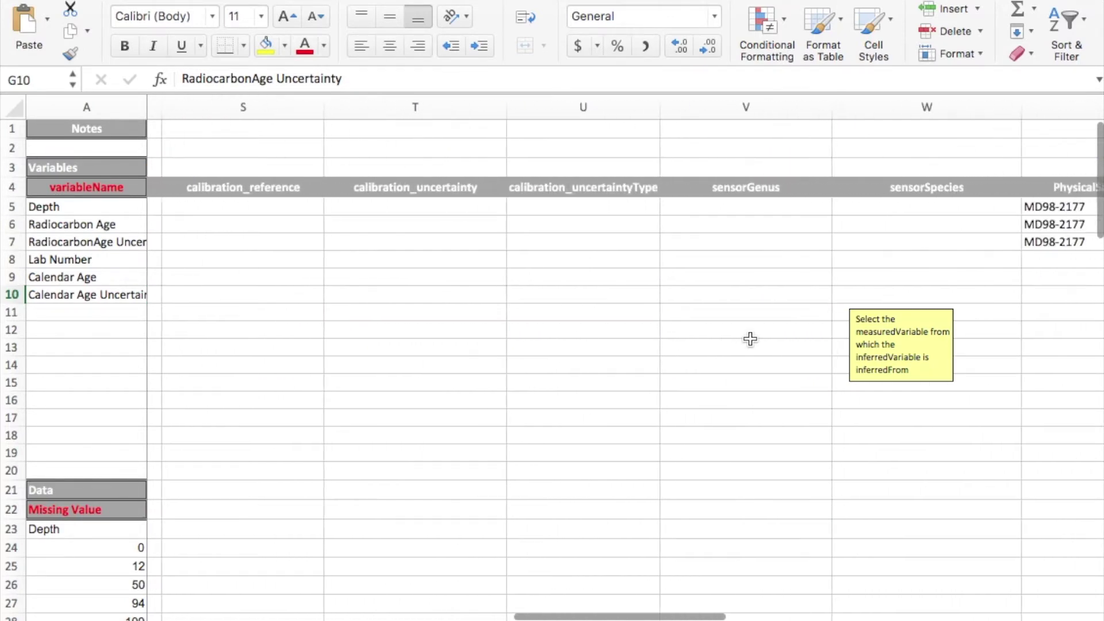
scroll(750, 338, "right", 6)
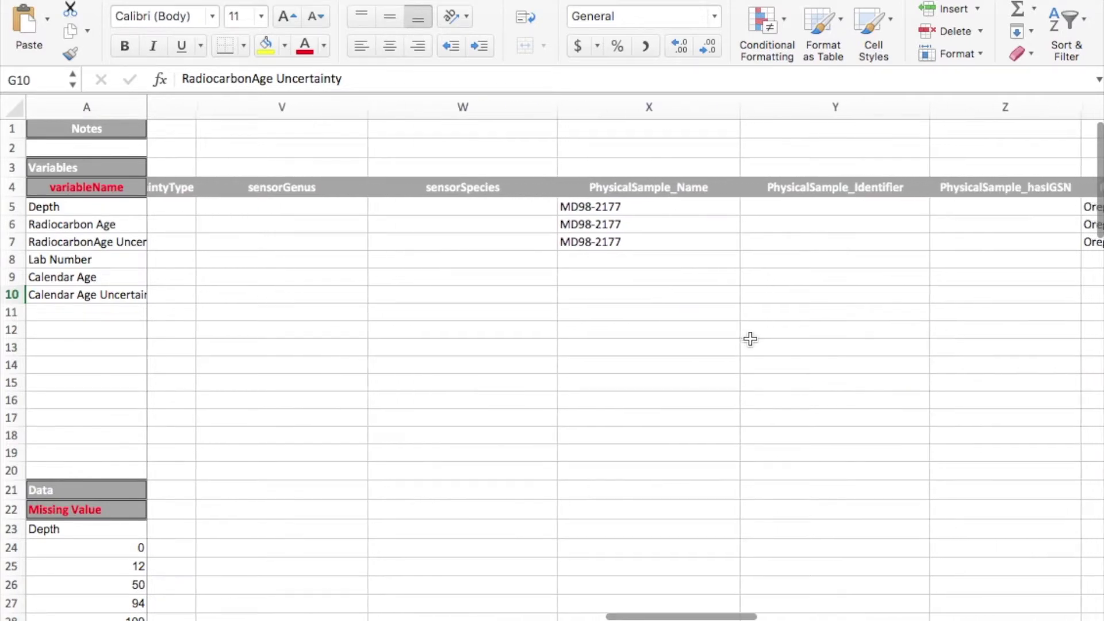
scroll(750, 338, "right", 3)
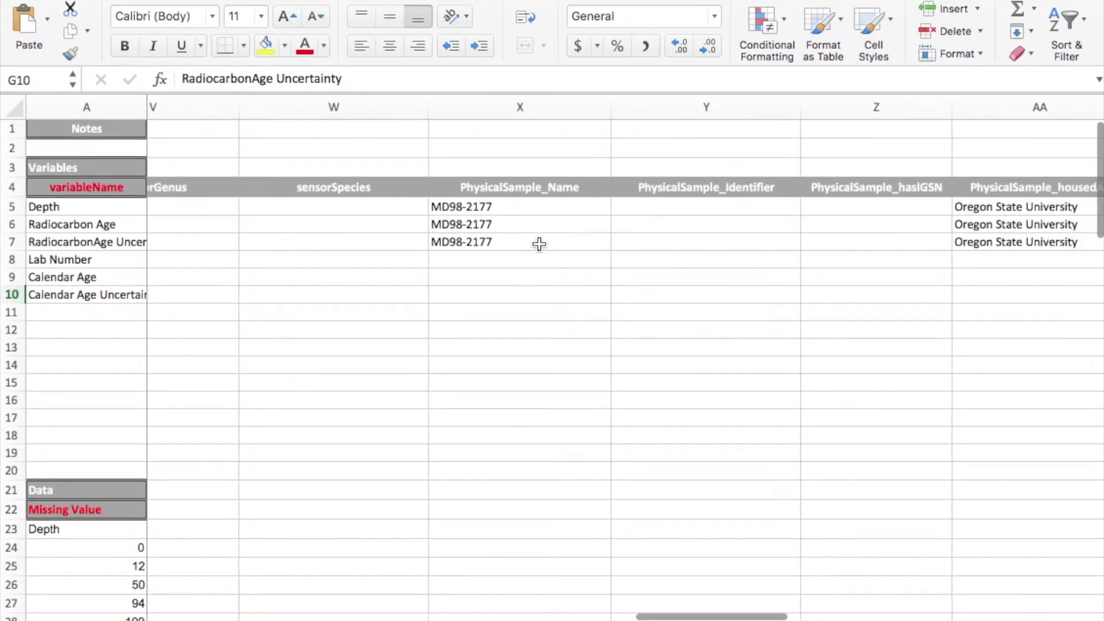
scroll(538, 244, "right", 3)
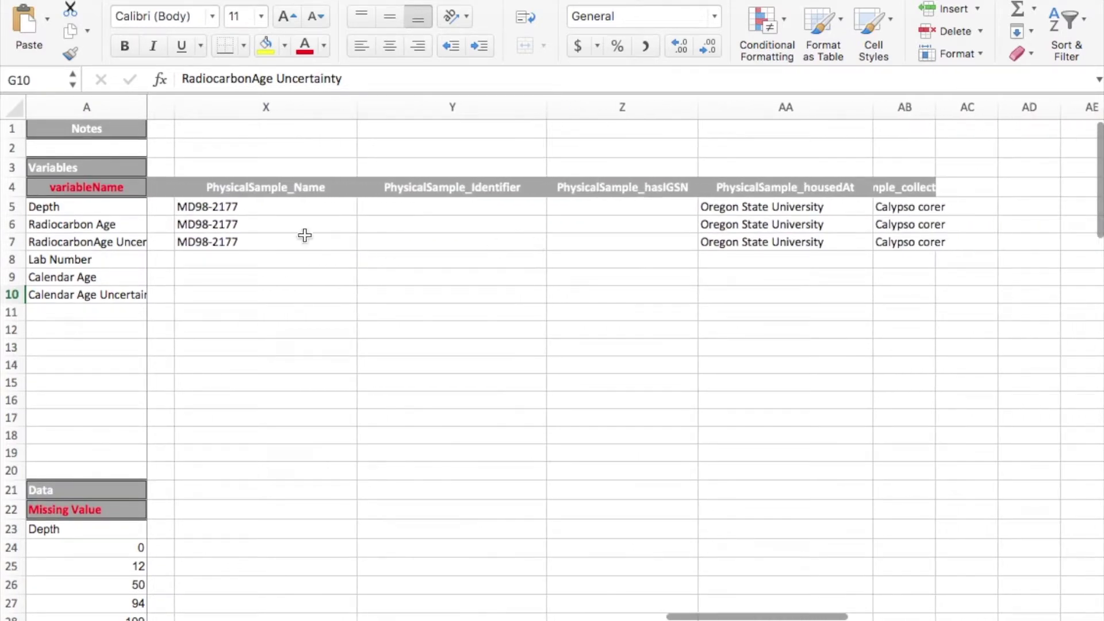
scroll(302, 270, "left", 15)
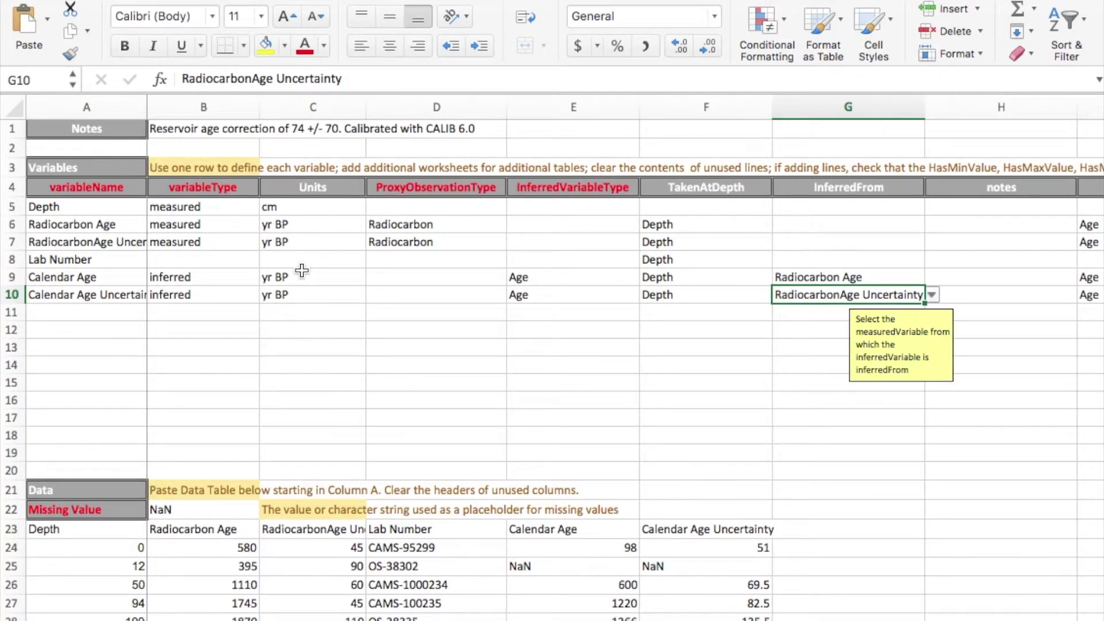
left_click(138, 131)
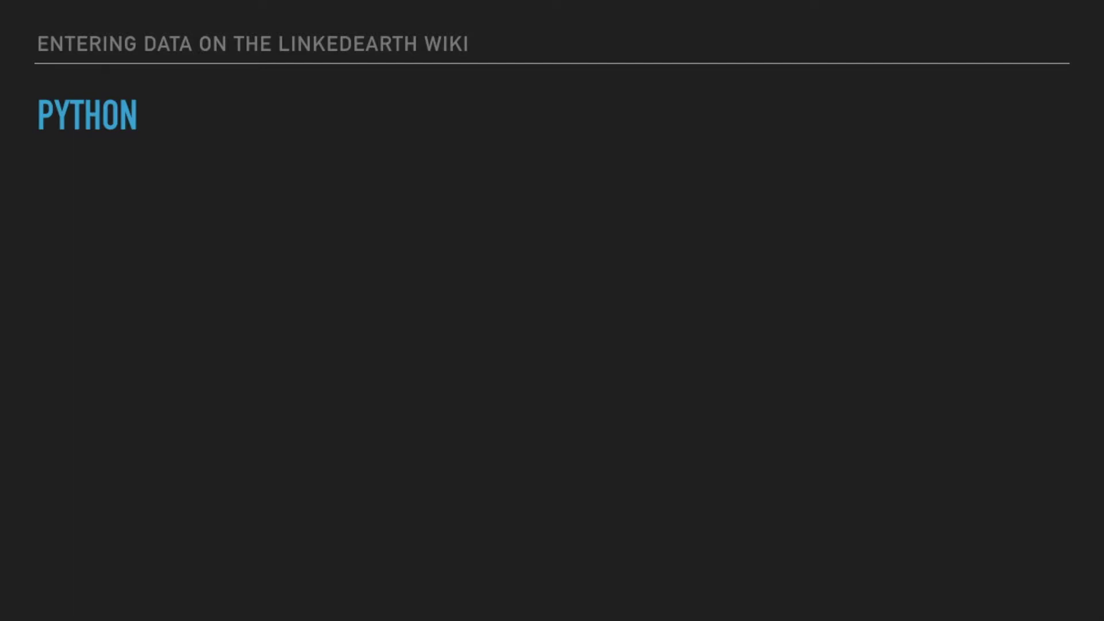
key("Right")
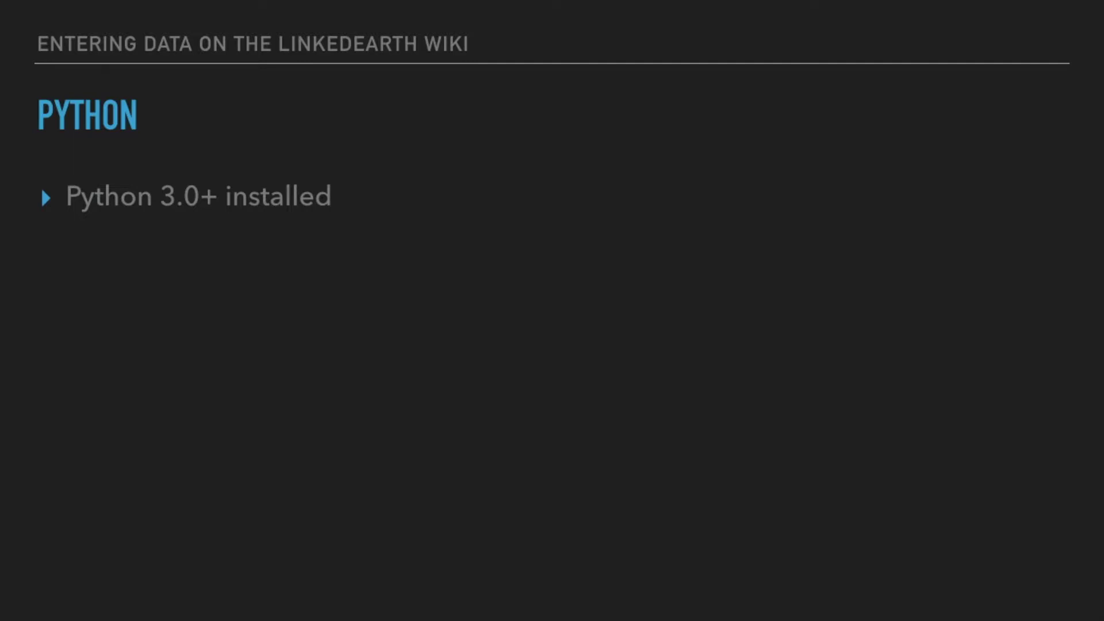
key("Right")
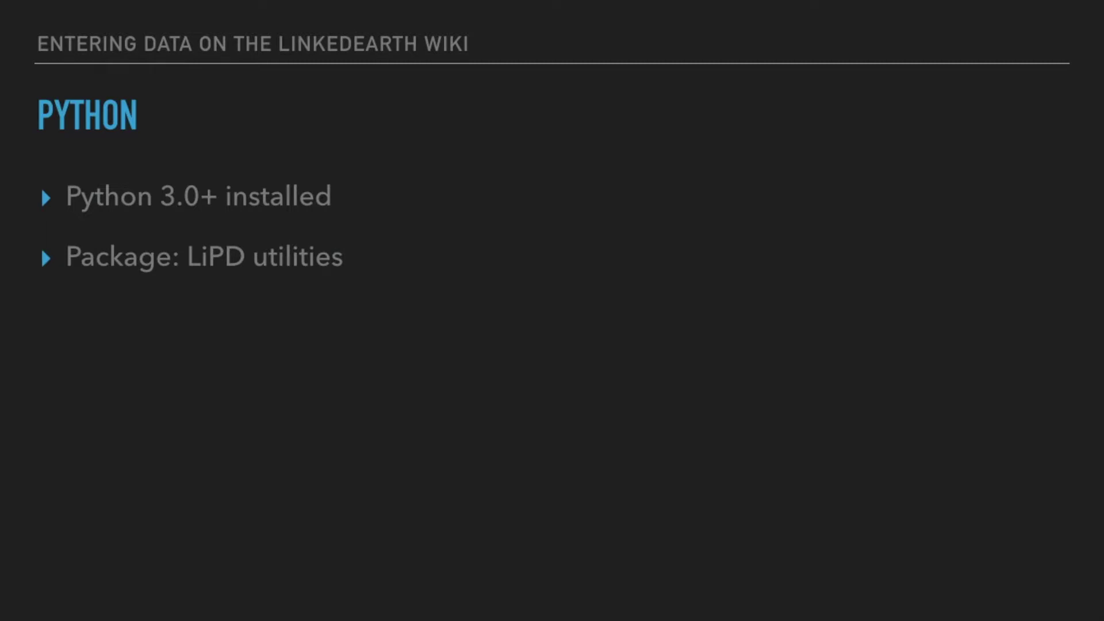
key("Right")
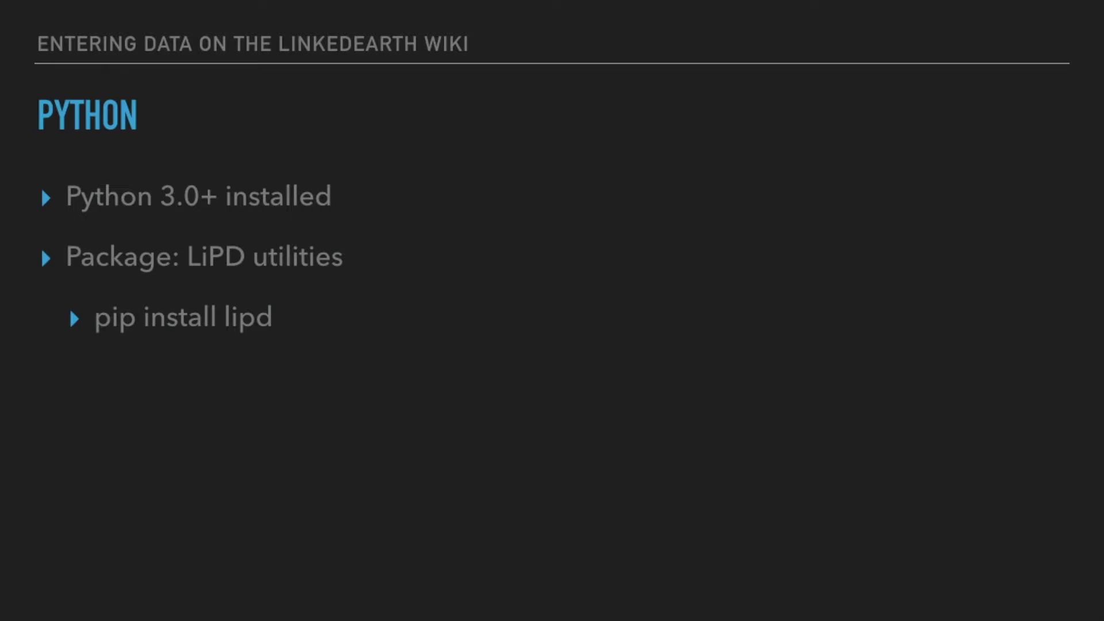
key("Right")
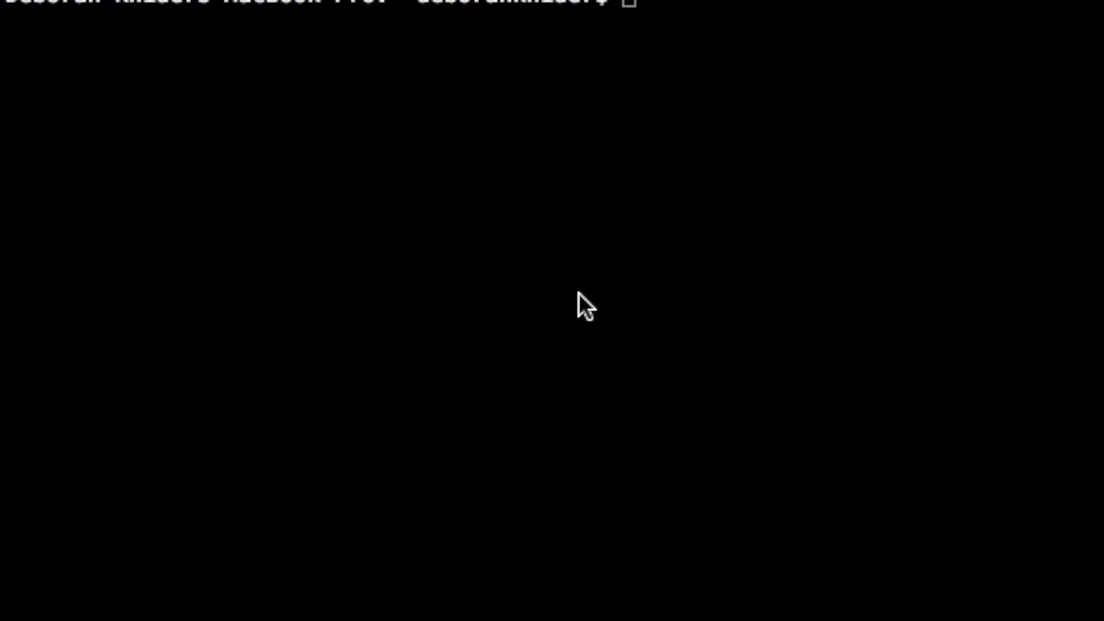
- Switch to the terminal and start the Python interpreter
left_click(614, 158)
type("python")
key("Return")
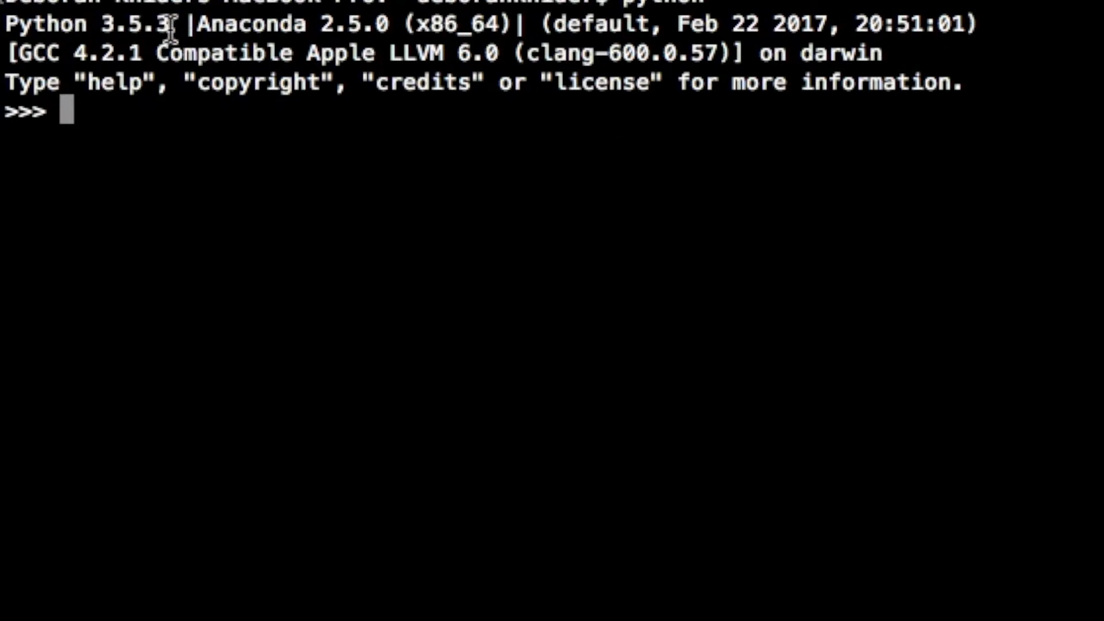
- Import the lipd package under the alias lpd
type("impo")
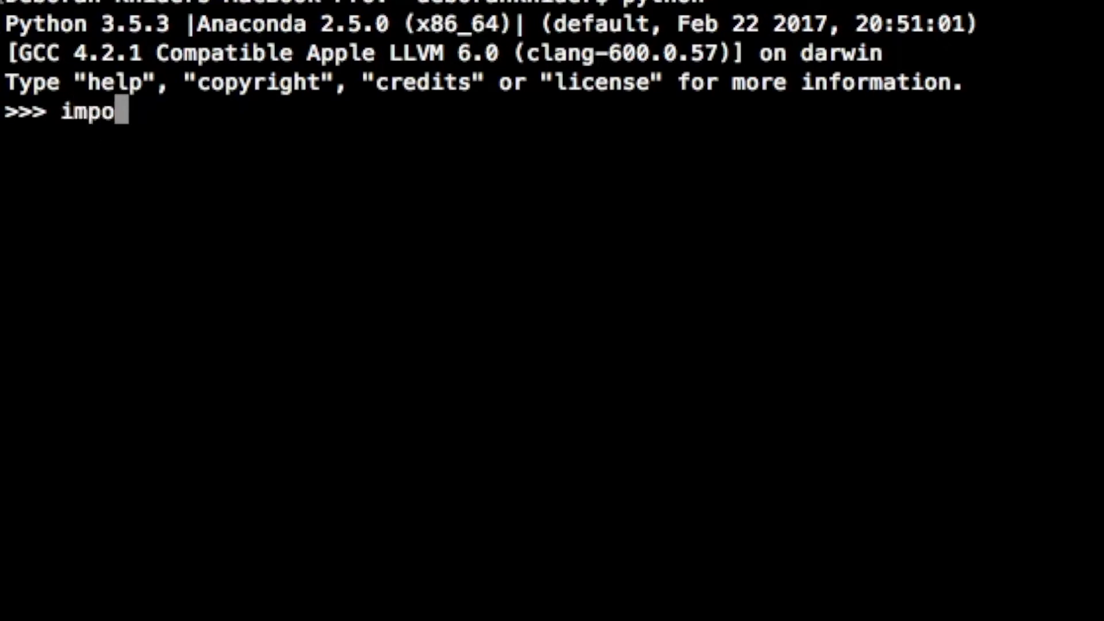
type("rt lipd ")
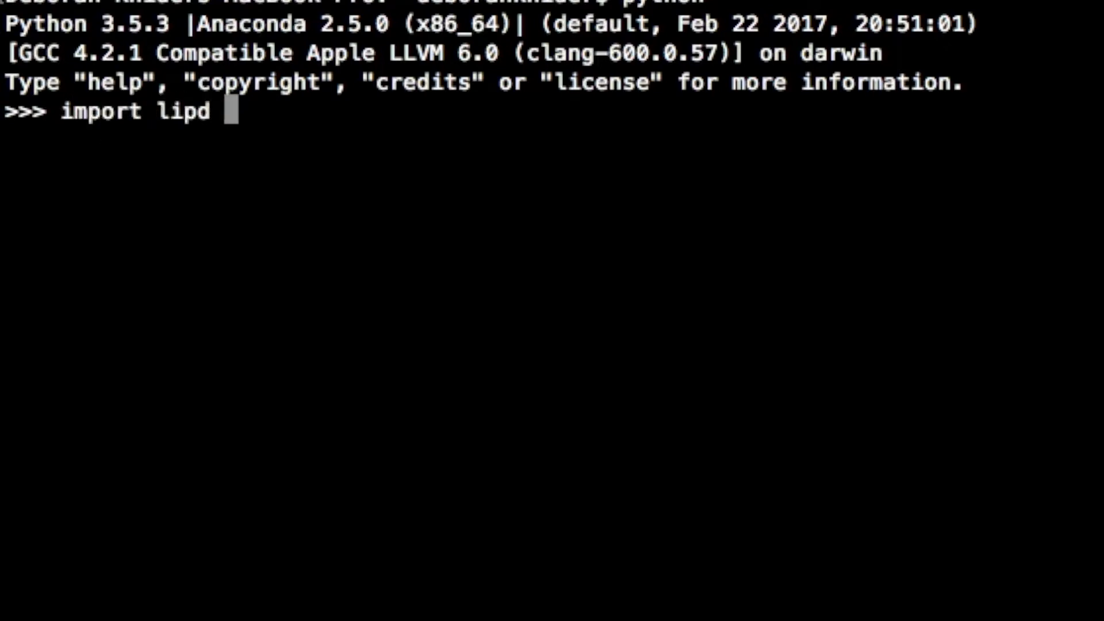
type("is l")
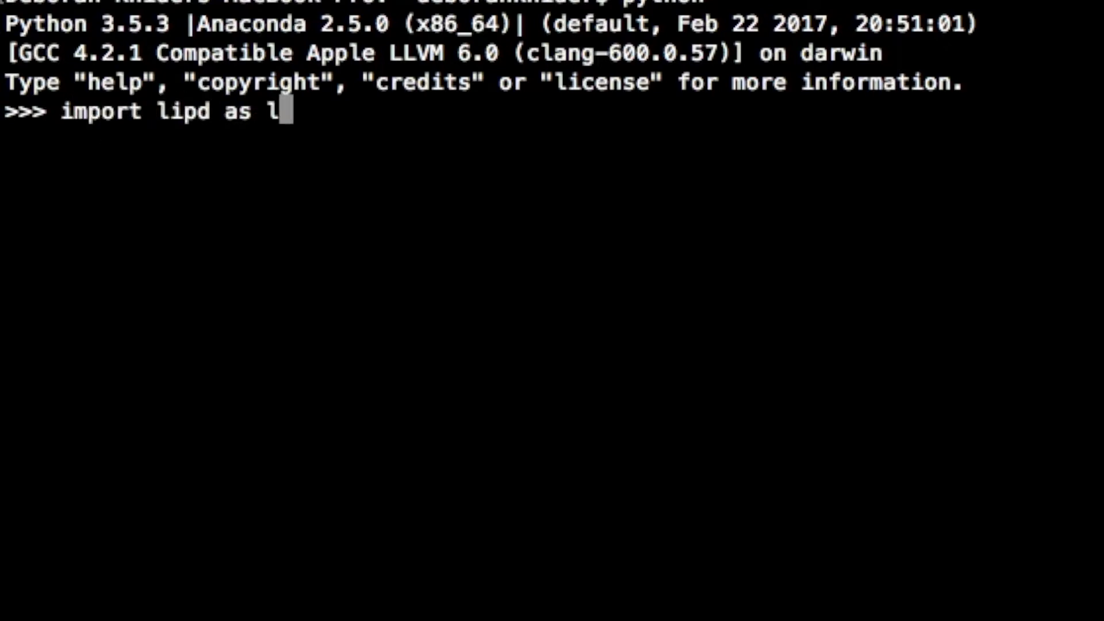
type("pd")
key("Return")
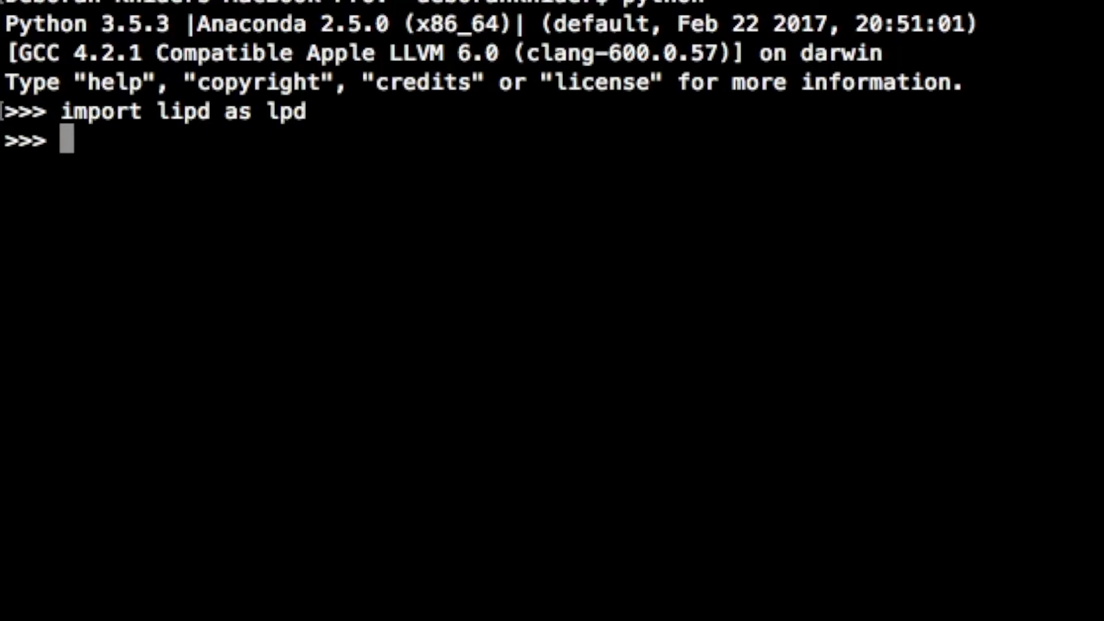
- Load MD982177.Khider.2011.xlsx from its folder under LinkedEarth/LiPD with lpd.readExcel, passing the full file path
type("lpd")
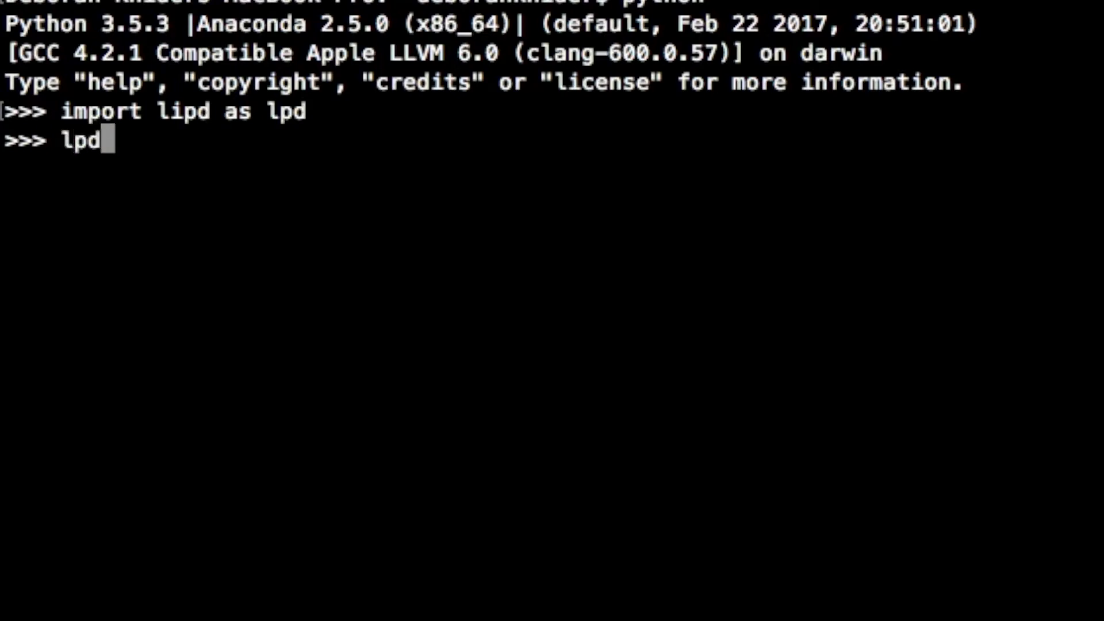
type(".readExcel")
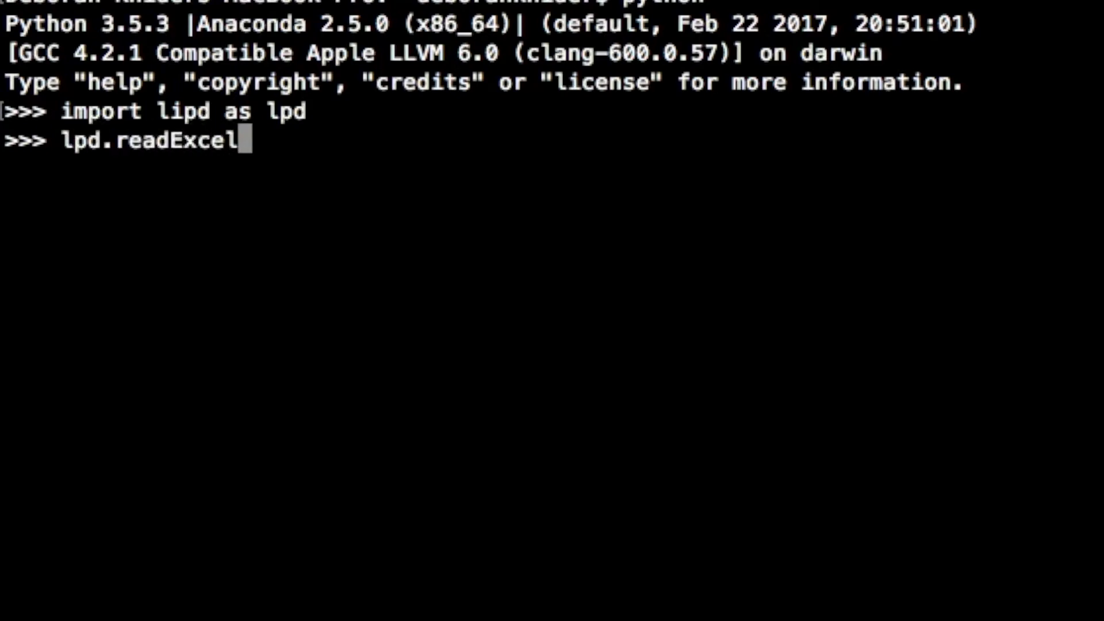
type("s")
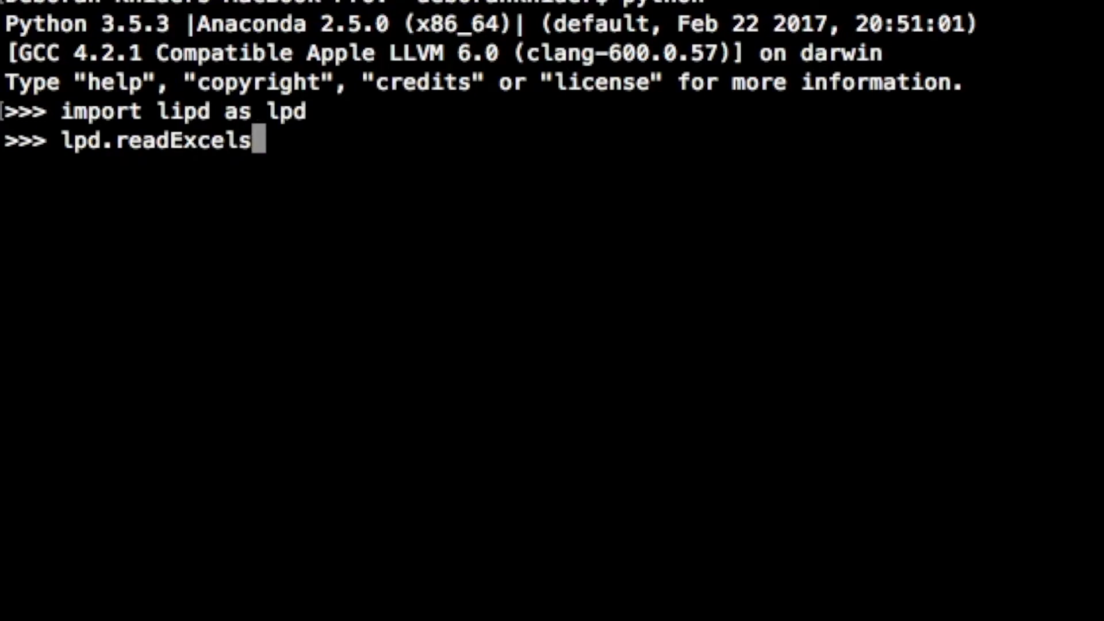
key("BackSpace")
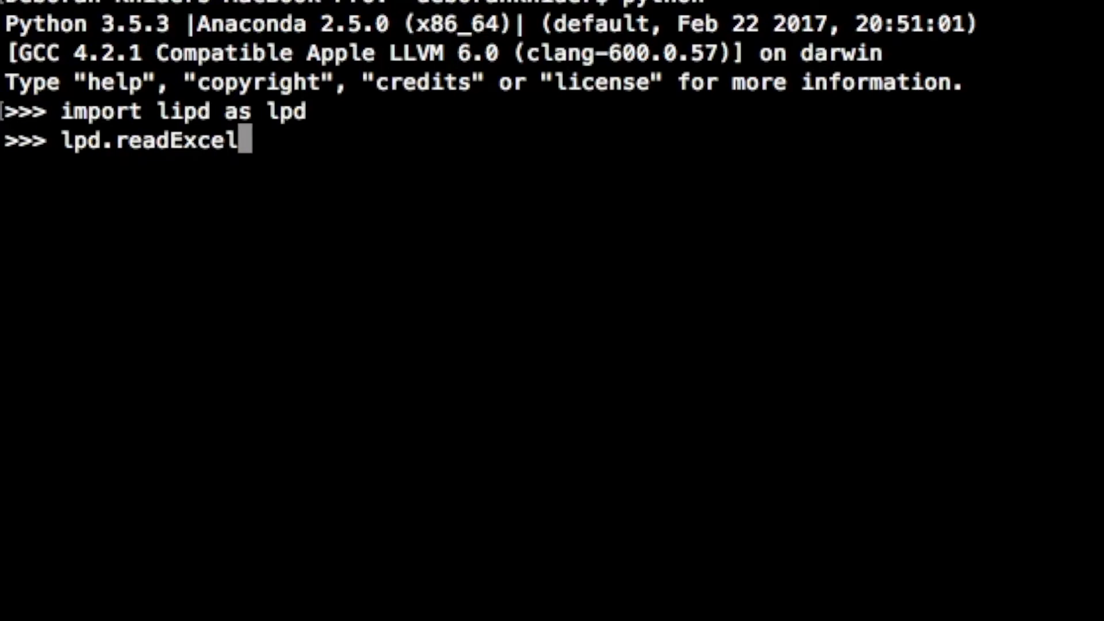
type("(")
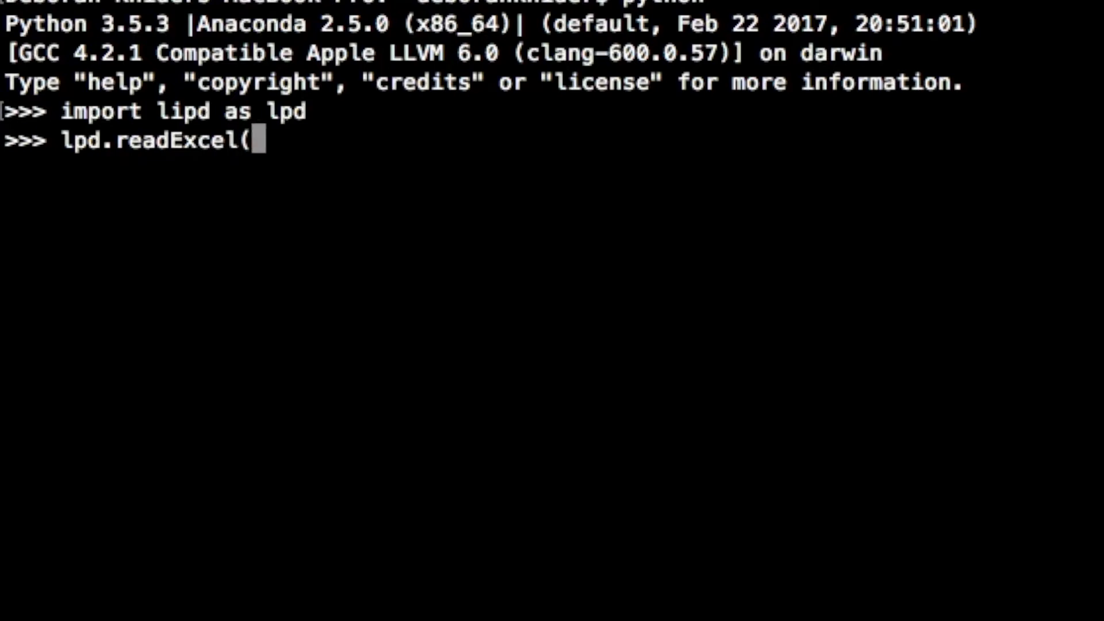
type("'")
type("/Users/deborahkhider/Documents/Documents/LinkedEarth/LiPD/MD982177.Khider.2011/MD982177.Khider.2011.xlsx")
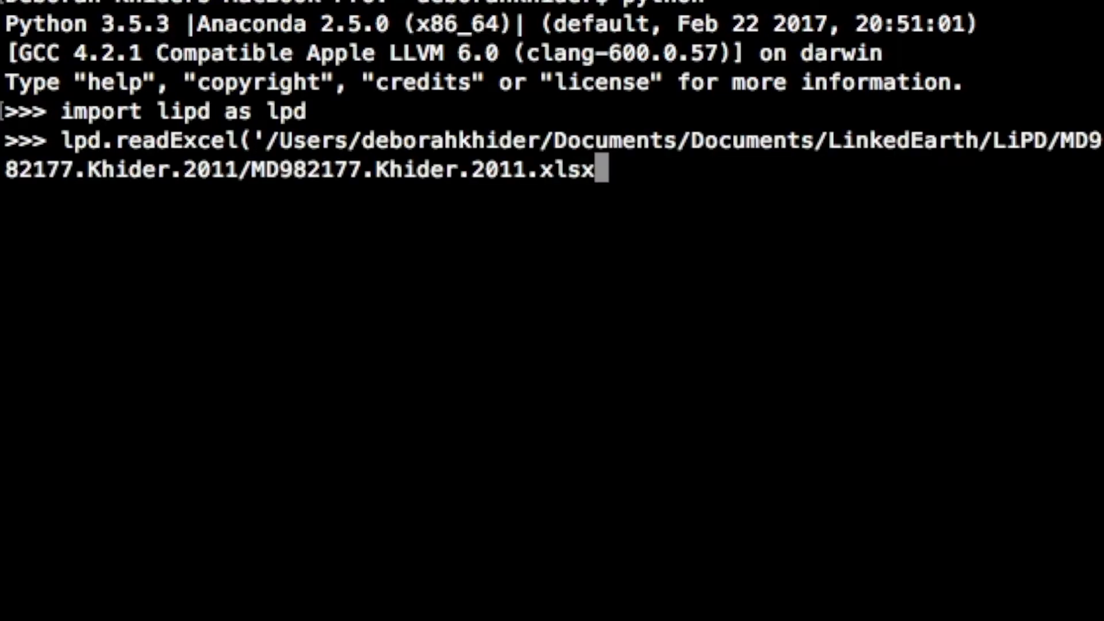
type("')")
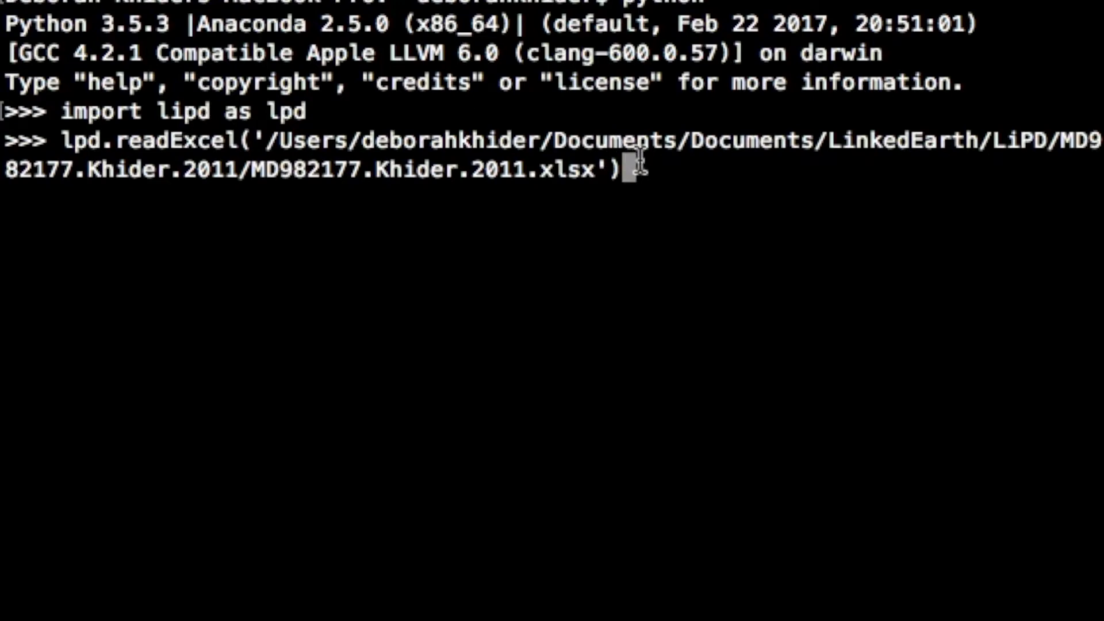
key("Return")
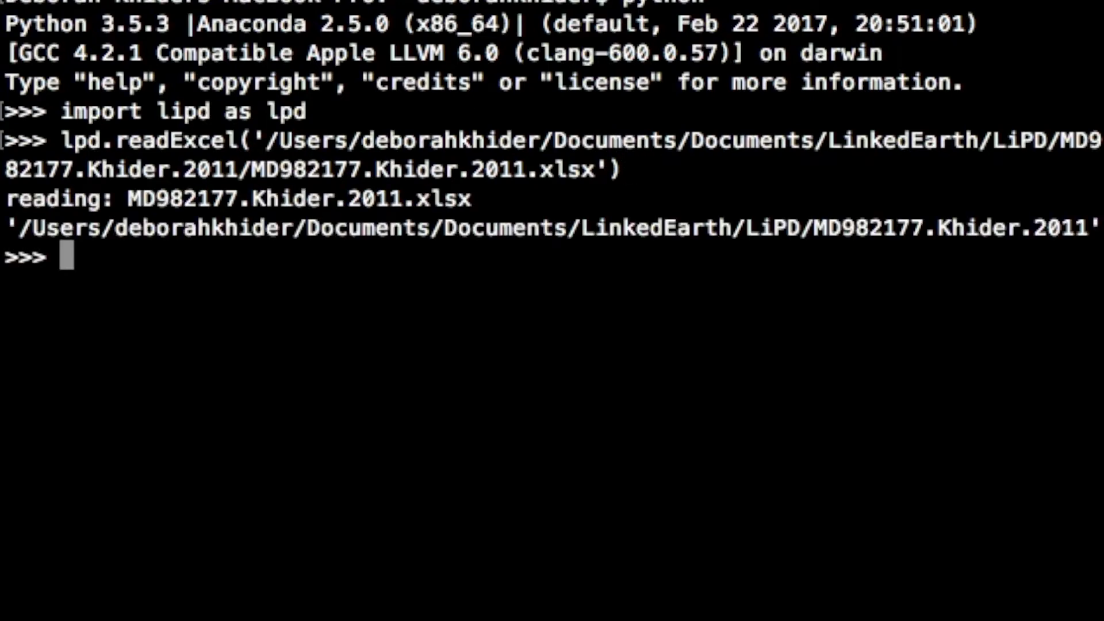
- Convert the loaded Excel spreadsheet to a LiPD file by running lpd.excel()
type("lp")
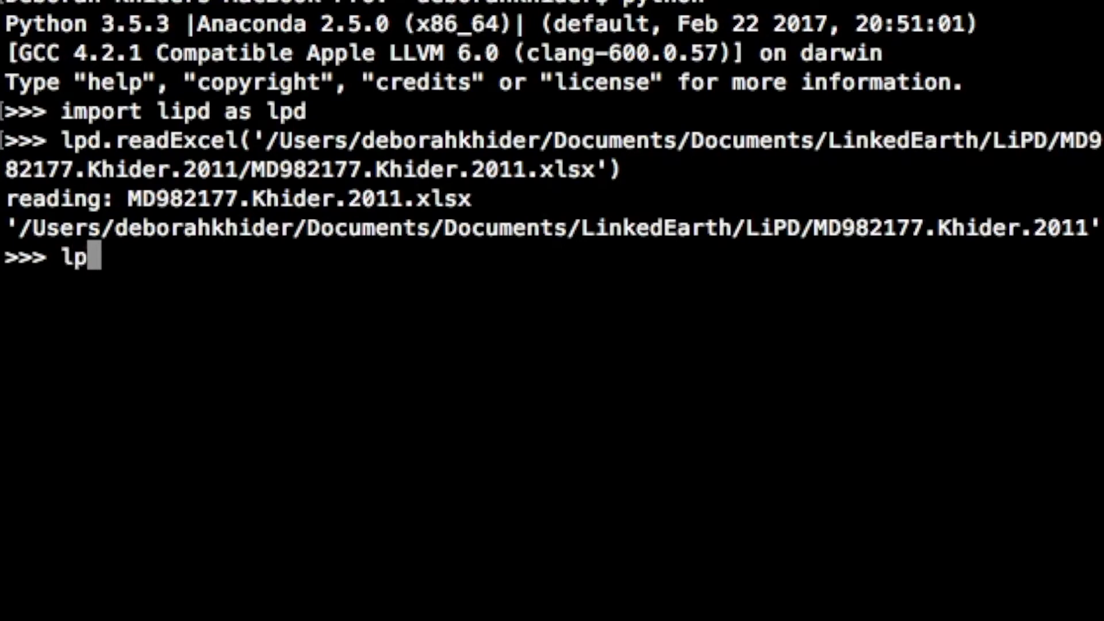
type("d.exce")
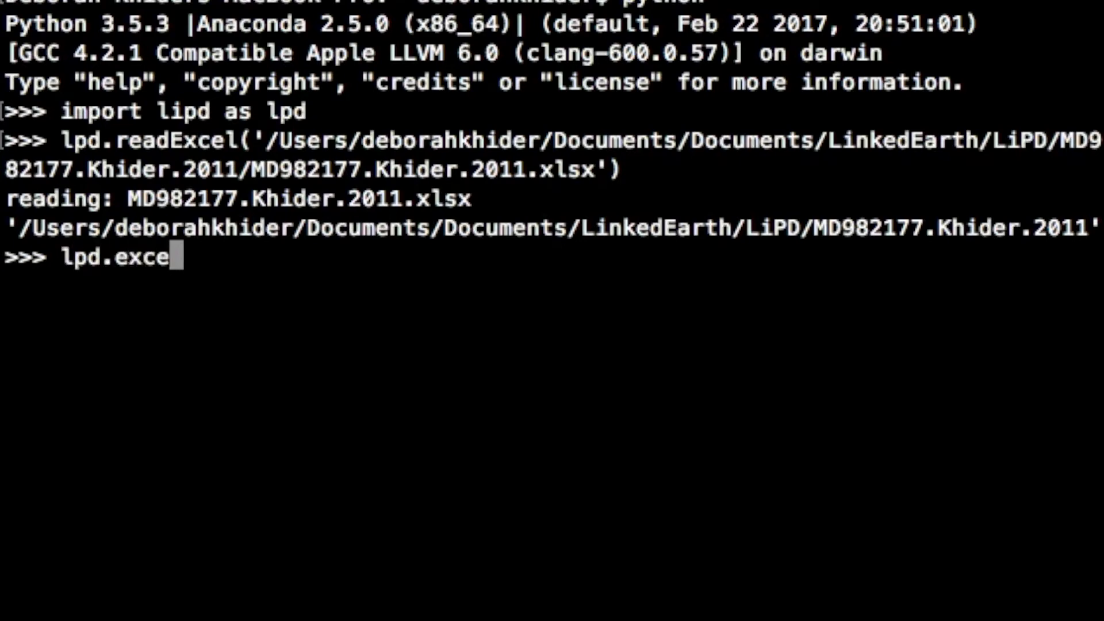
type("l()")
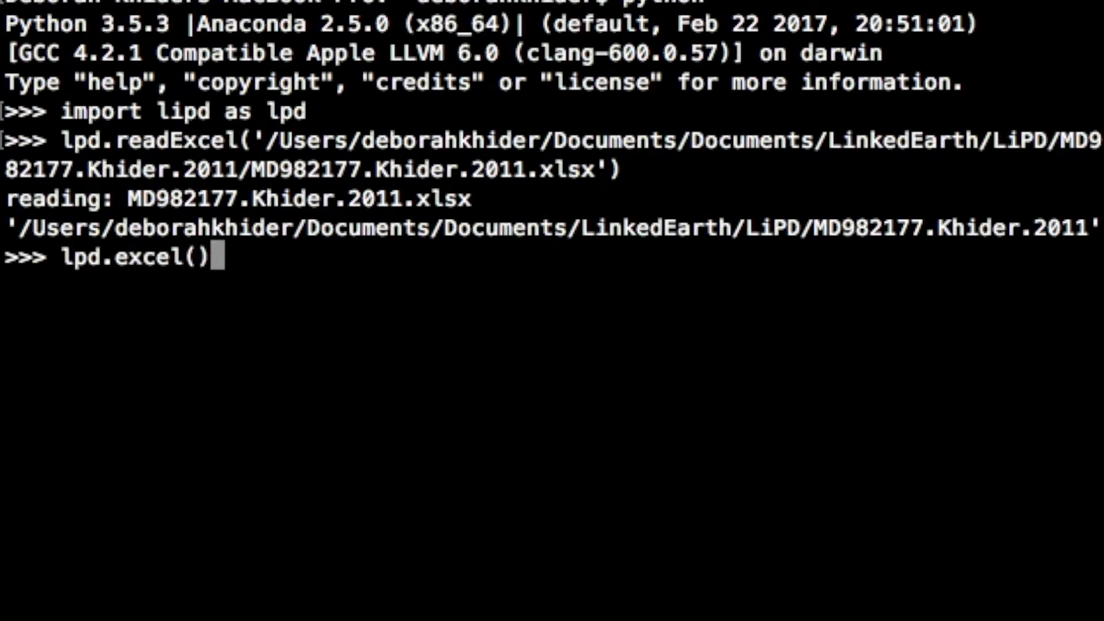
key("Return")
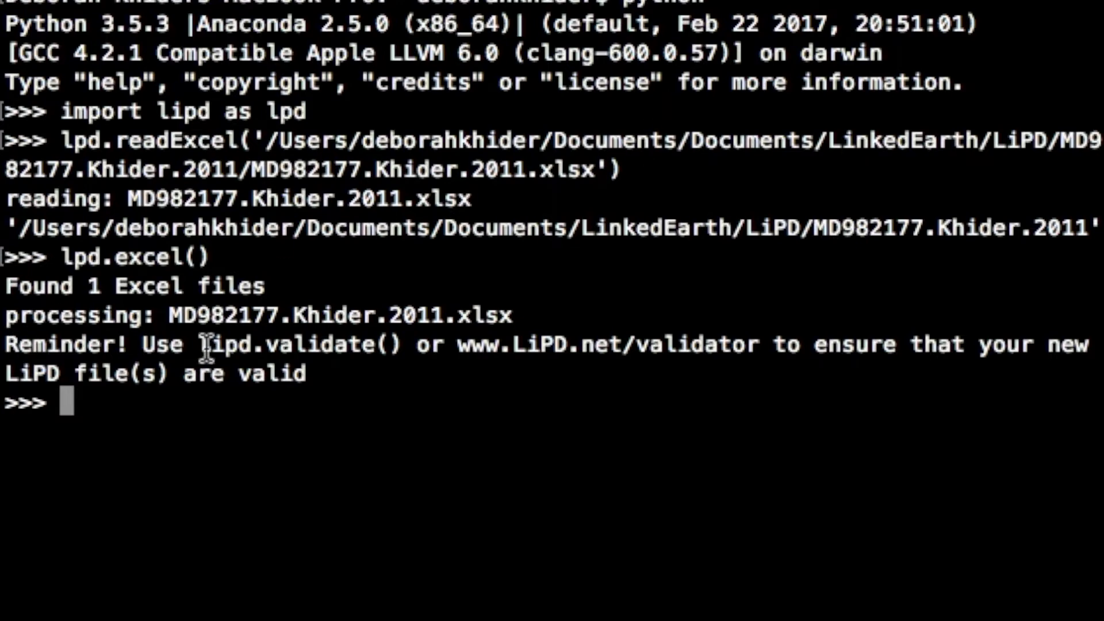
- Validate the new LiPD file with lpd.validate, setting detailed to True
type("lpd.val")
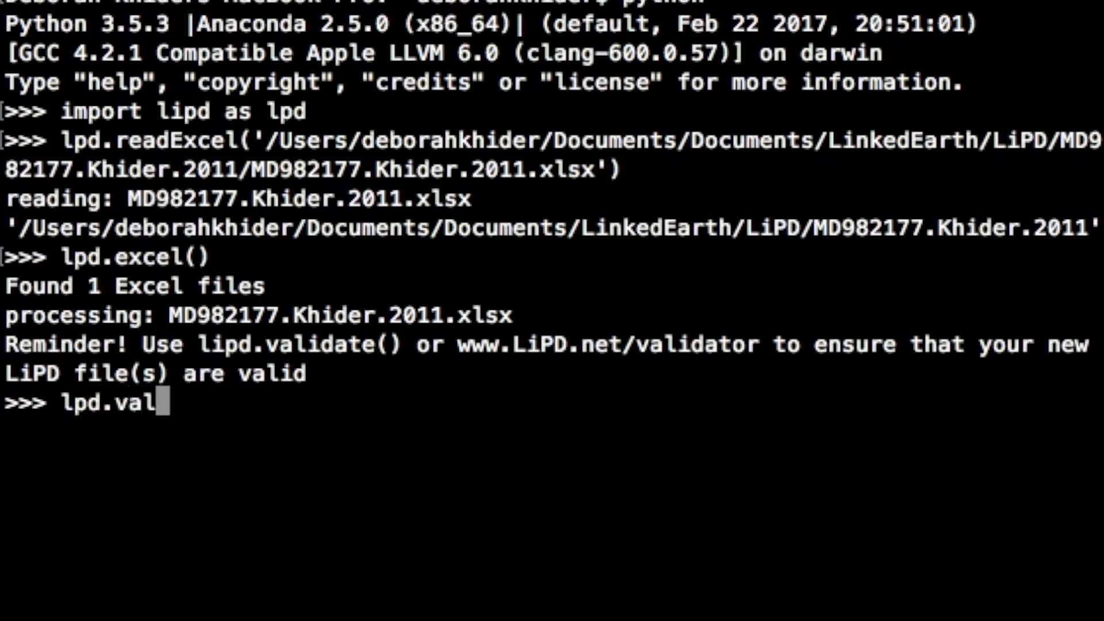
type("idate(det")
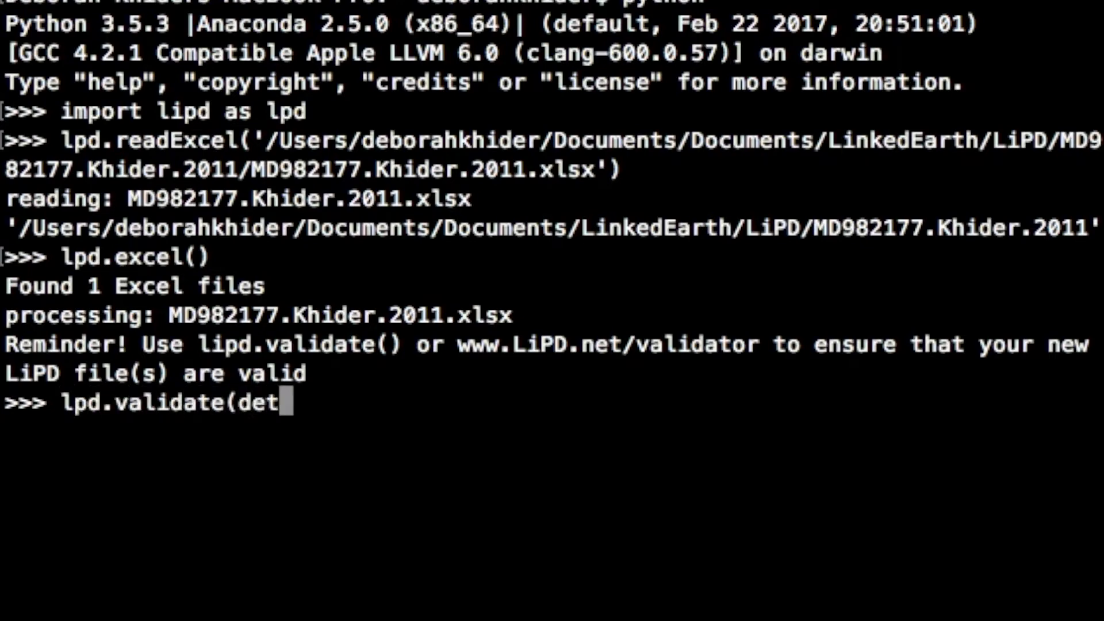
type("ailed=Trus)")
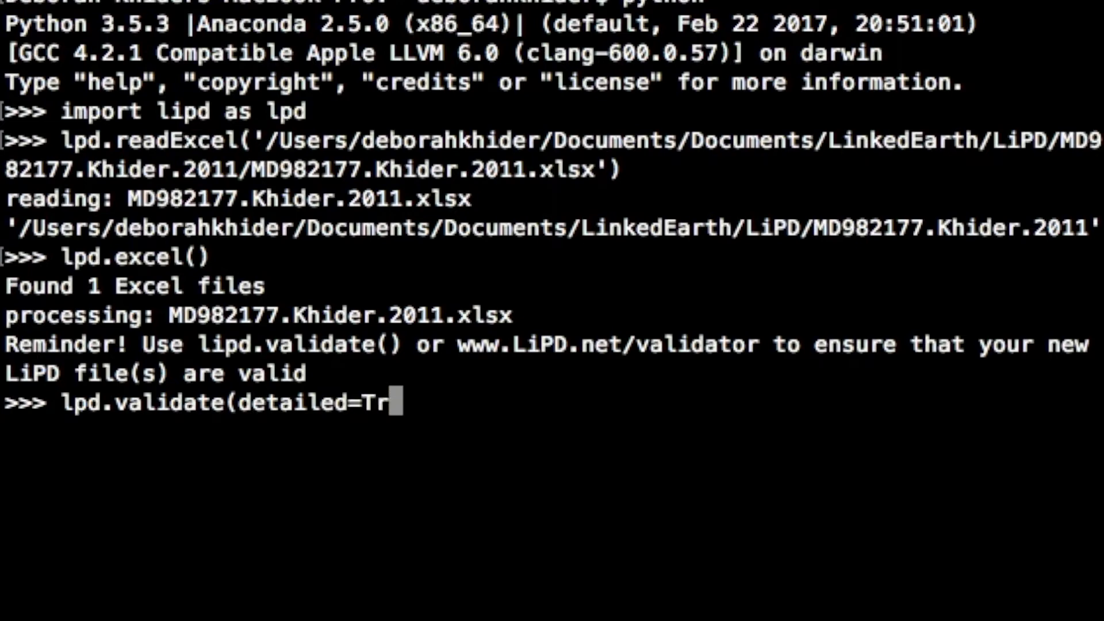
type("a")
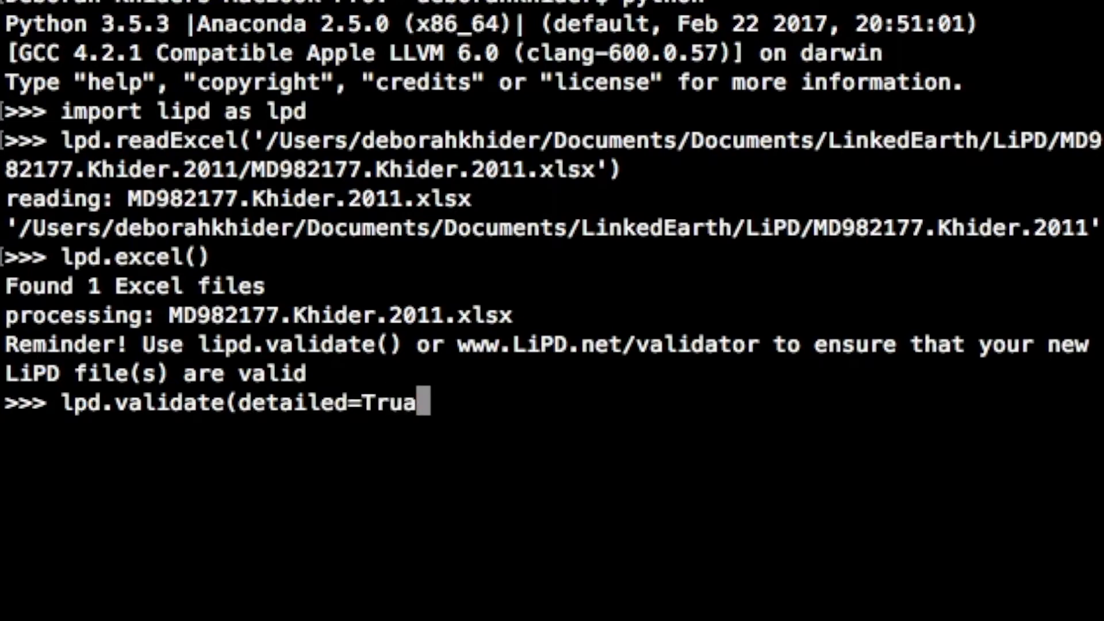
key("BackSpace")
type("e)")
key("Return")
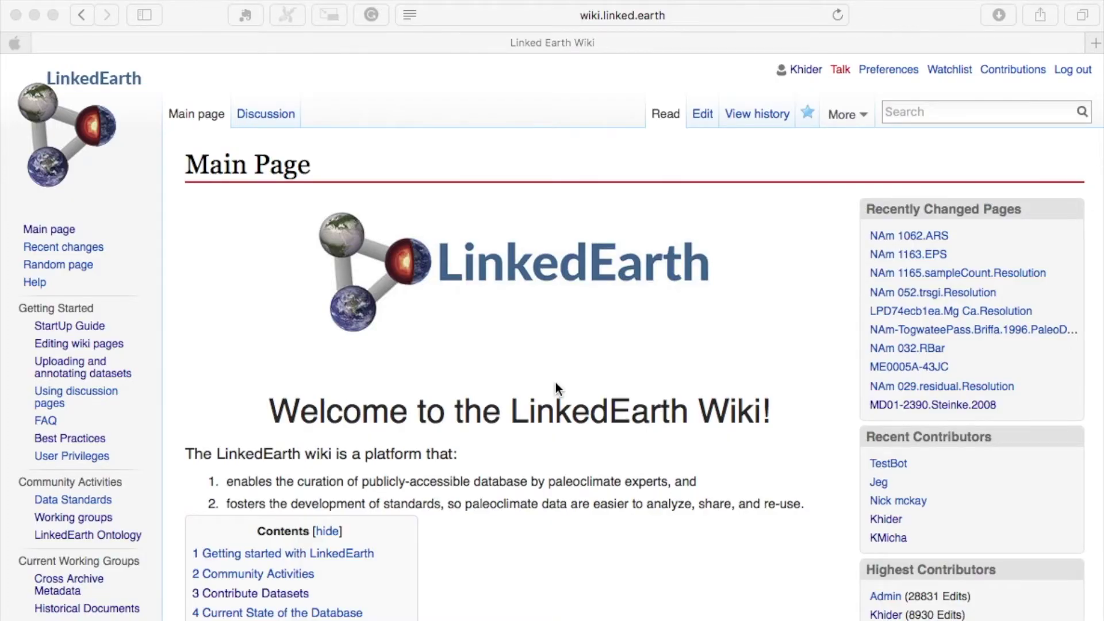
left_click(695, 16)
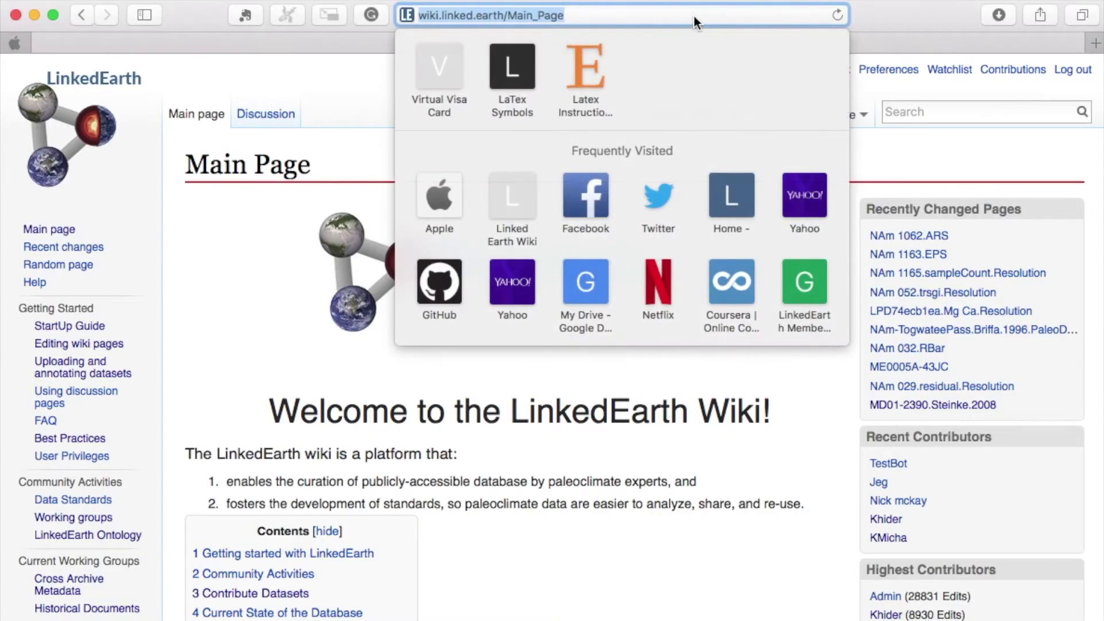
left_click(895, 17)
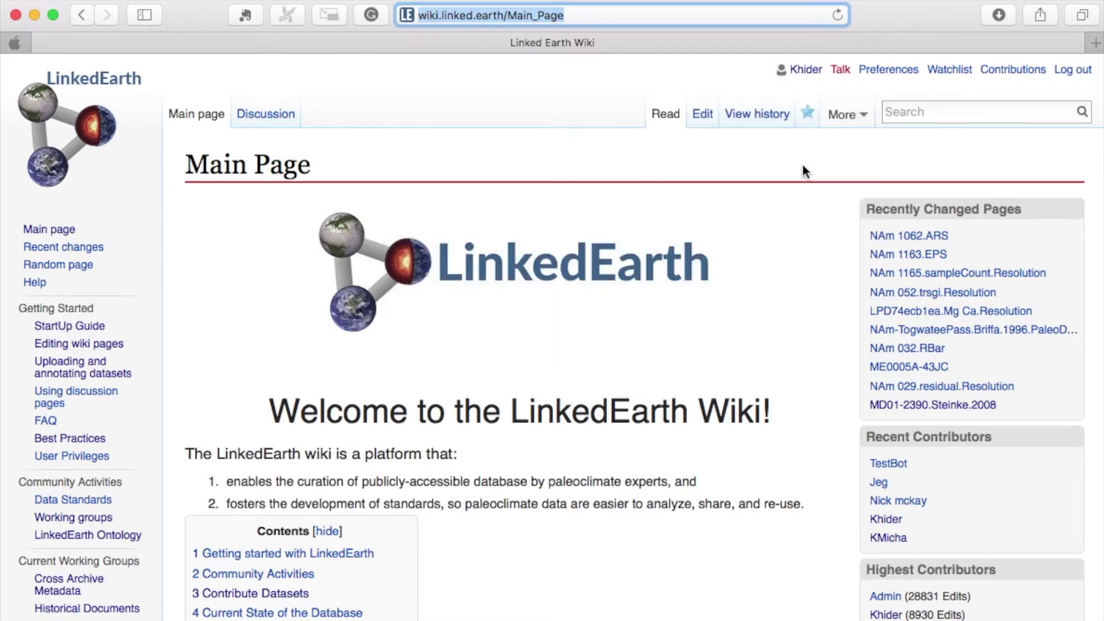
left_click(502, 86)
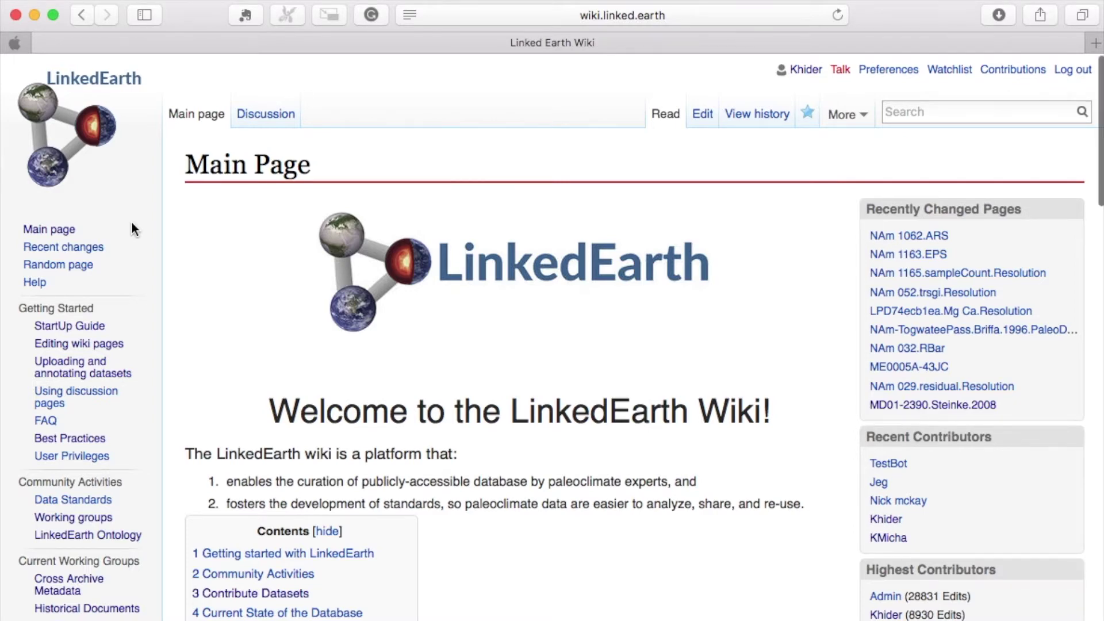
- Open the LinkedEarth wiki's page for managing LiPD files and import MD982177.Khider.2011.lpd from the LiPD/MD982177.Khider.2011 folder
scroll(132, 225, "down", 10)
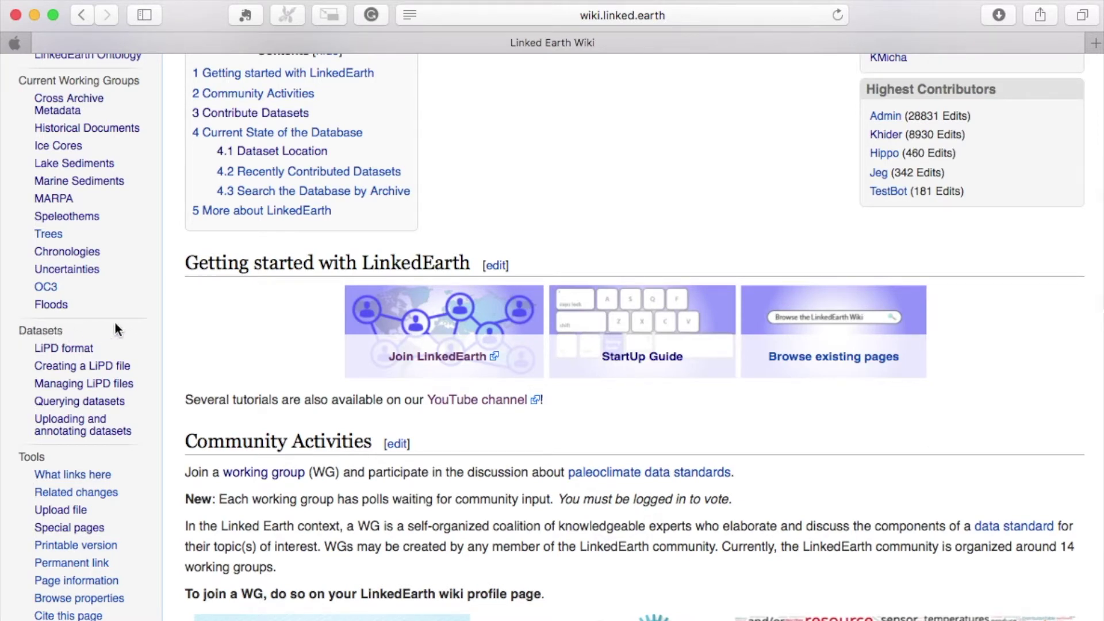
left_click(129, 388)
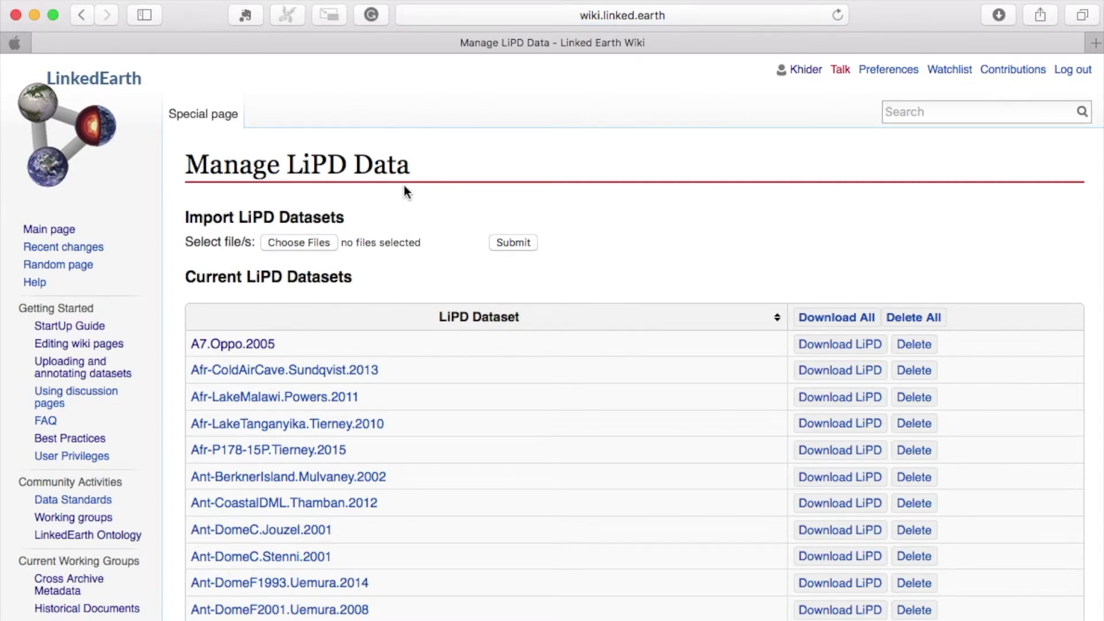
left_click(295, 244)
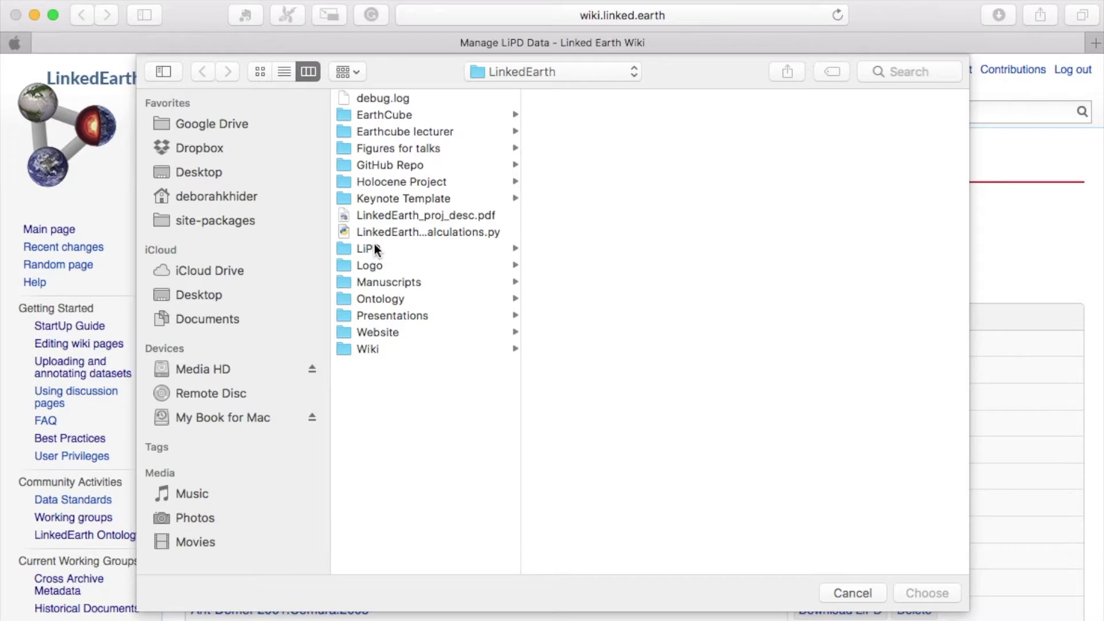
left_click(374, 246)
left_click(632, 164)
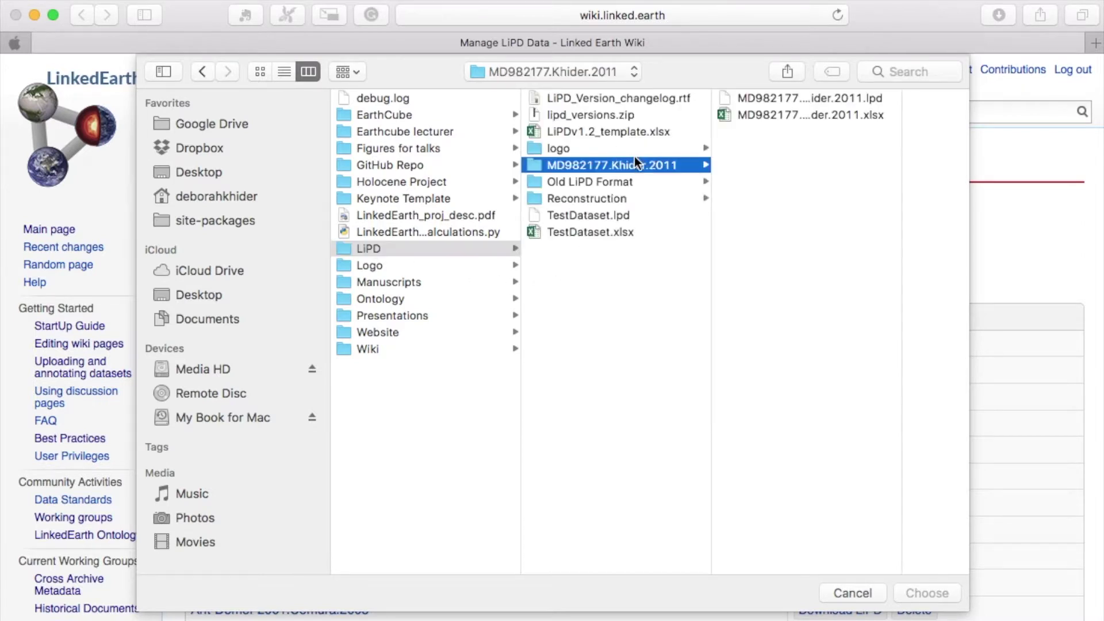
left_click(781, 101)
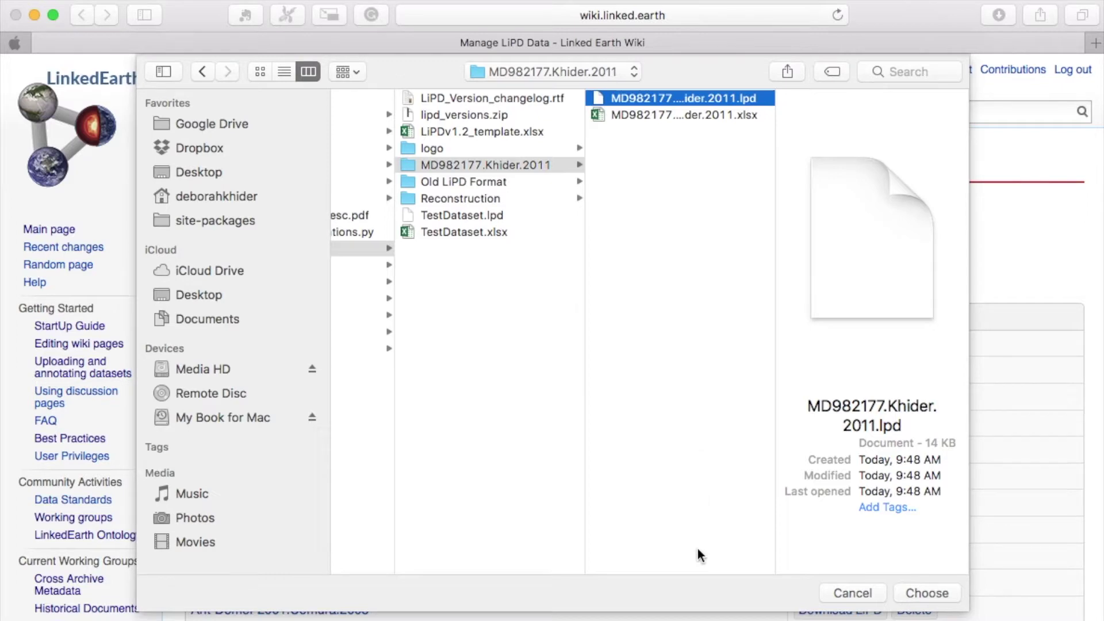
left_click(944, 595)
left_click(523, 241)
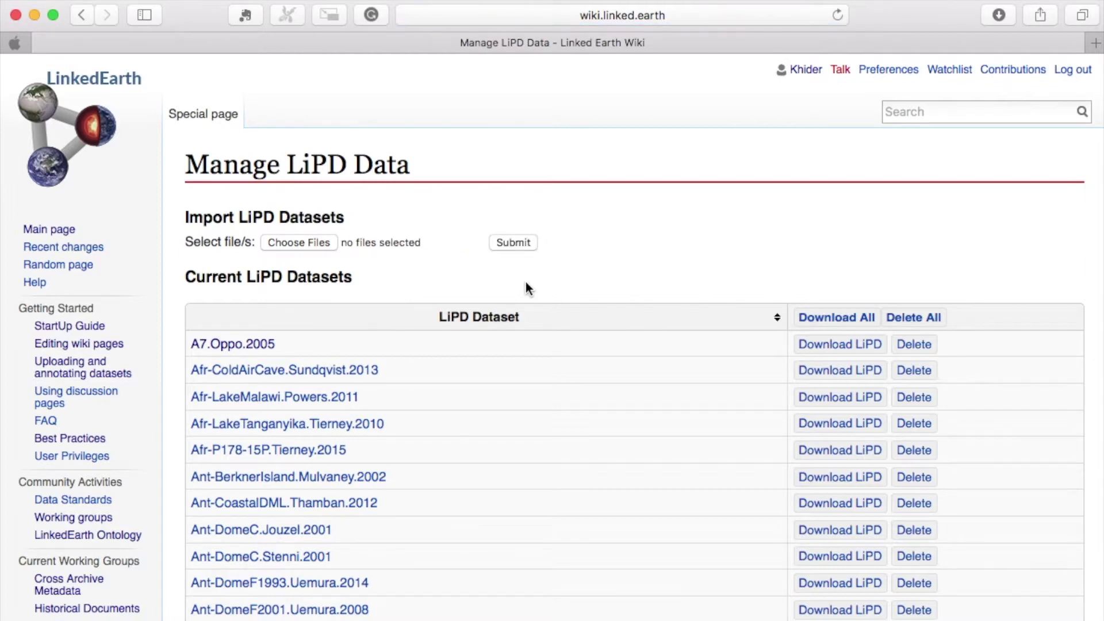
- Return to the wiki's main page and locate the MD982177.Khider.2011 marker near Borneo on the dataset location map
scroll(526, 287, "down", 1)
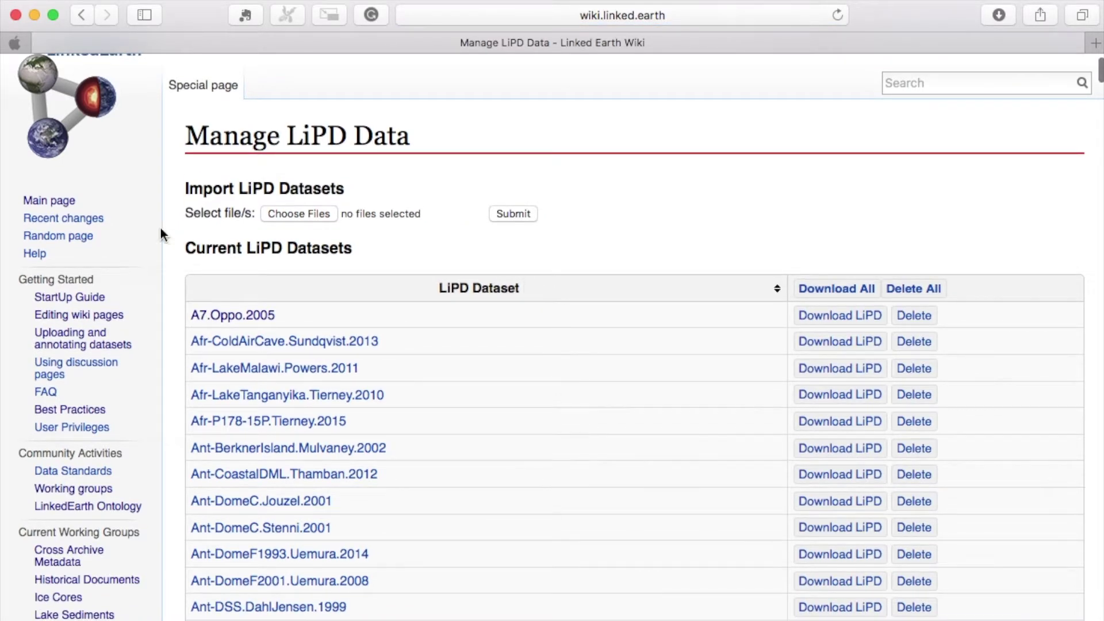
left_click(67, 202)
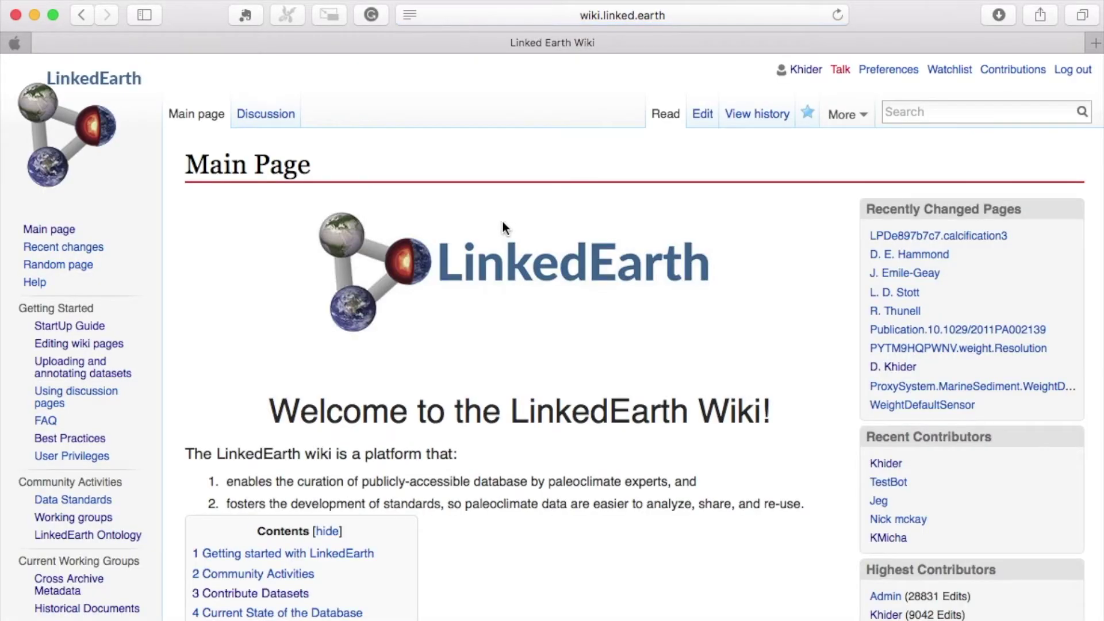
scroll(541, 322, "down", 10)
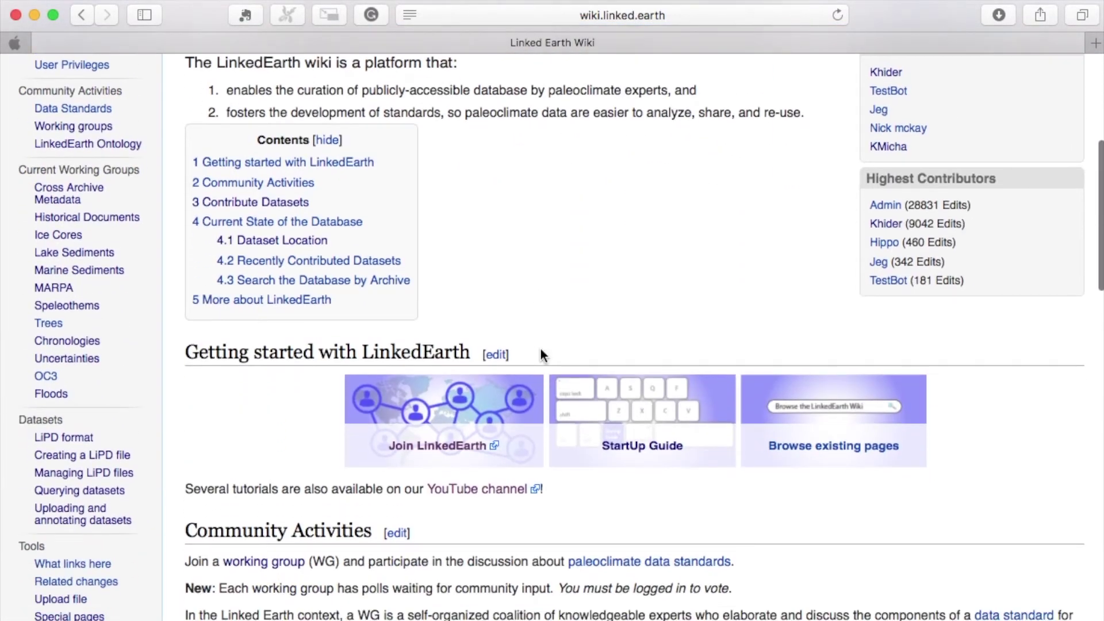
scroll(540, 348, "down", 15)
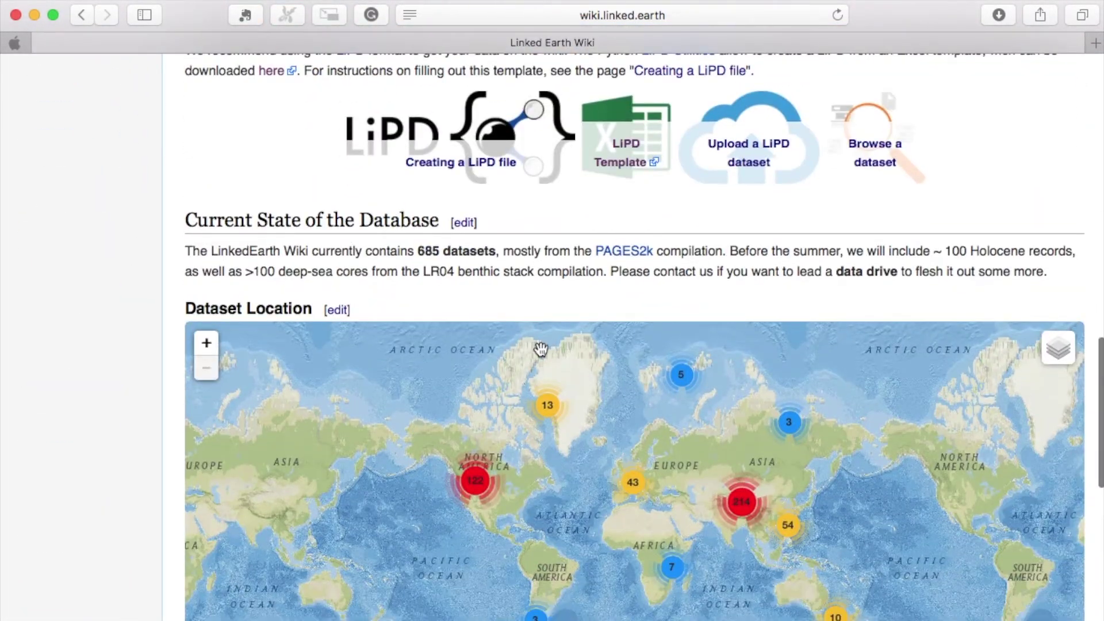
scroll(160, 485, "down", 4)
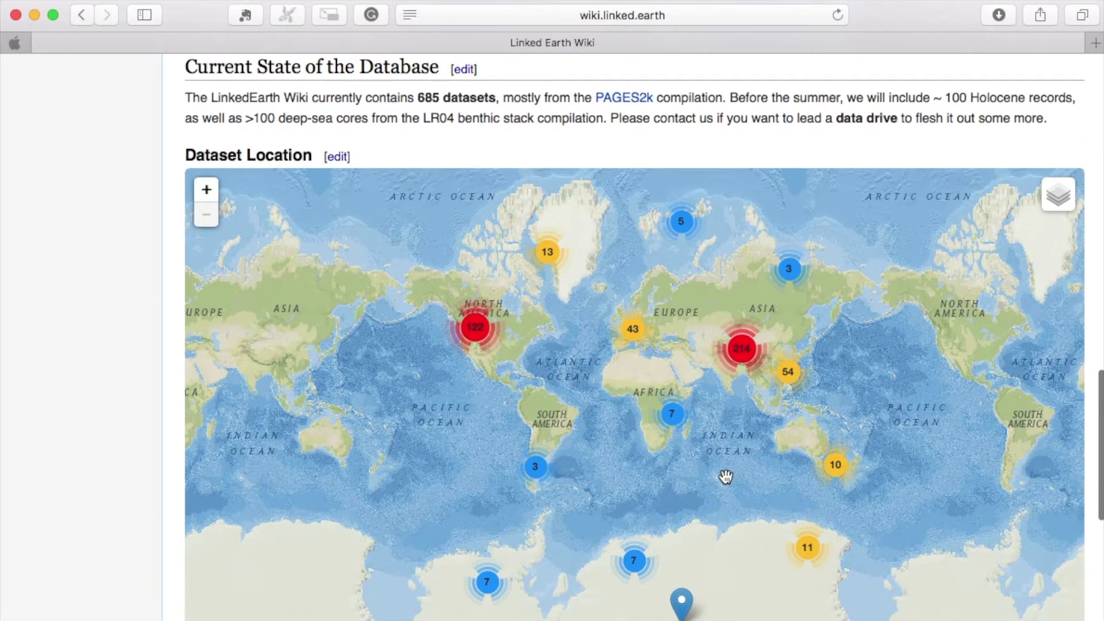
left_click(788, 373)
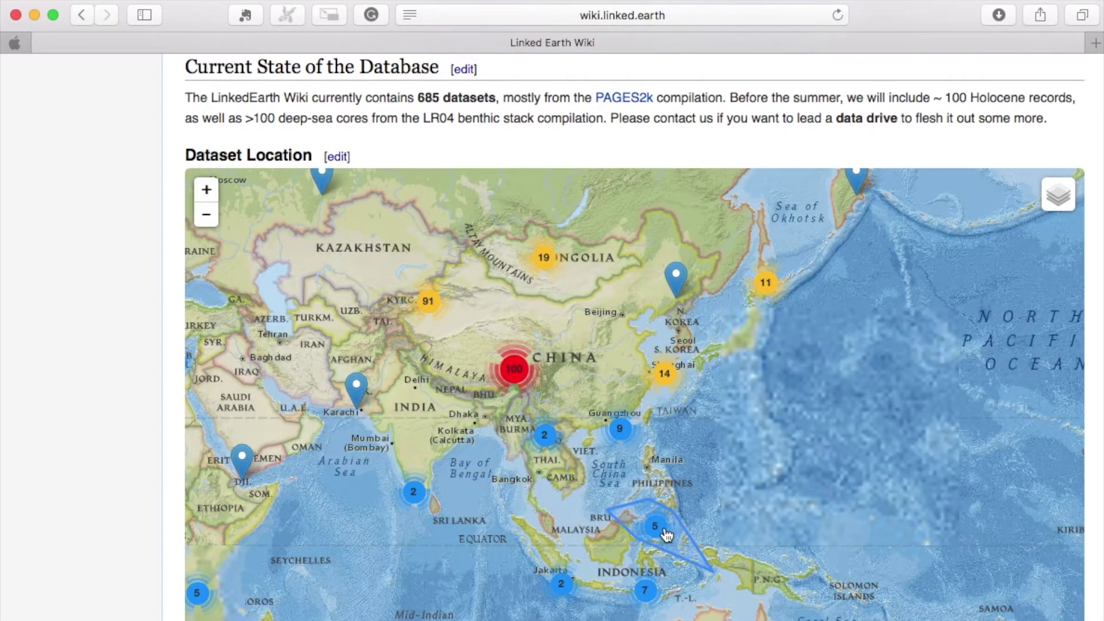
left_click(666, 535)
left_click(546, 396)
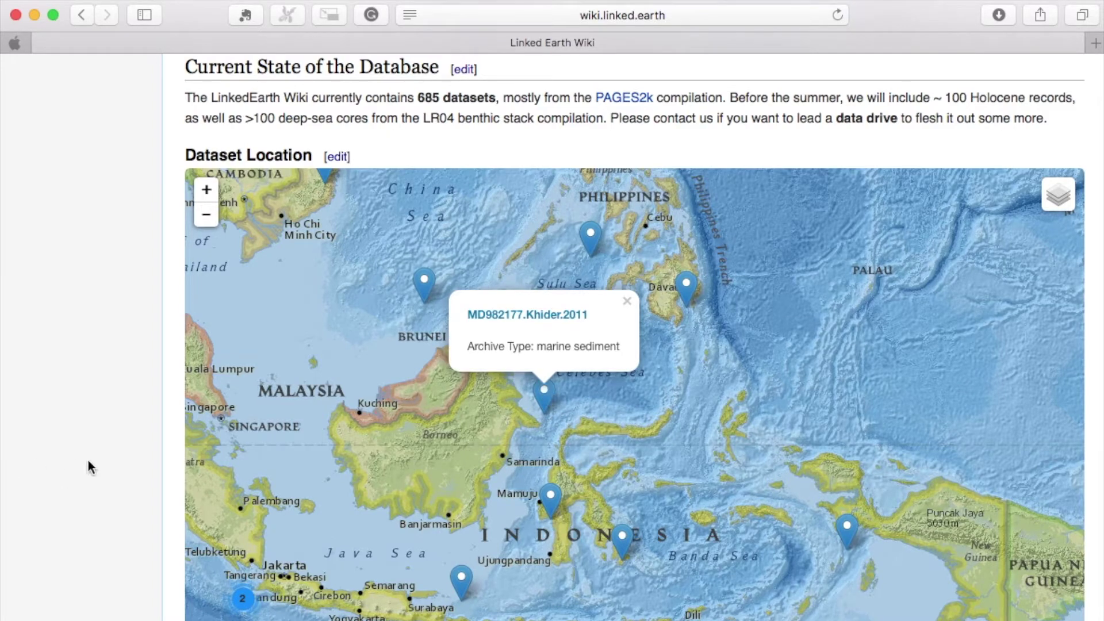
- Open the MD982177.Khider.2011 dataset page from the recently contributed datasets
scroll(88, 460, "down", 4)
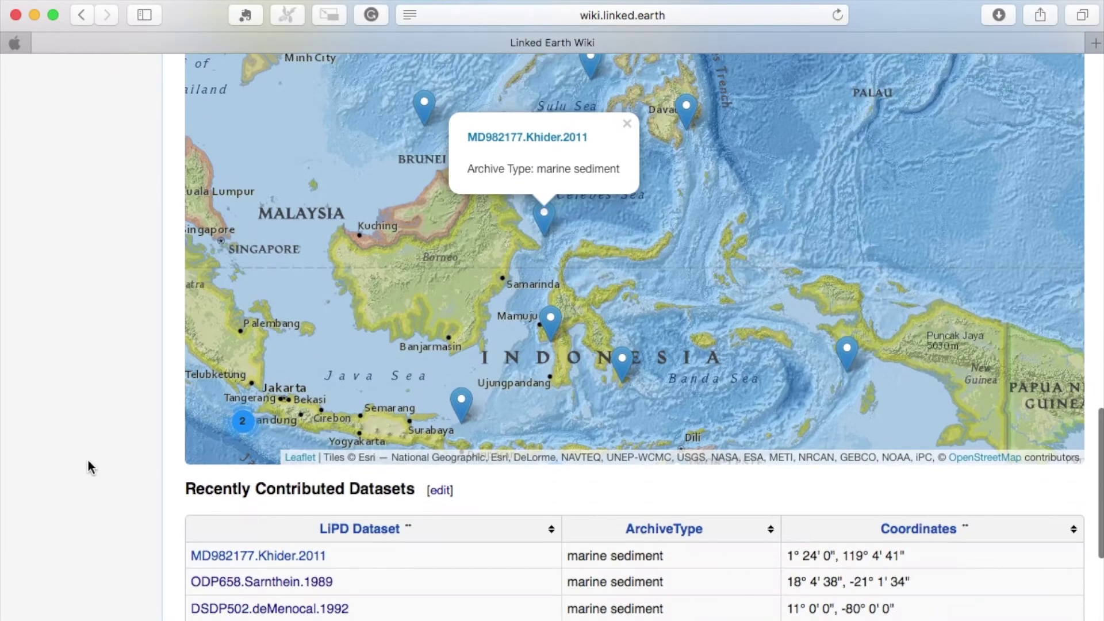
left_click(236, 557)
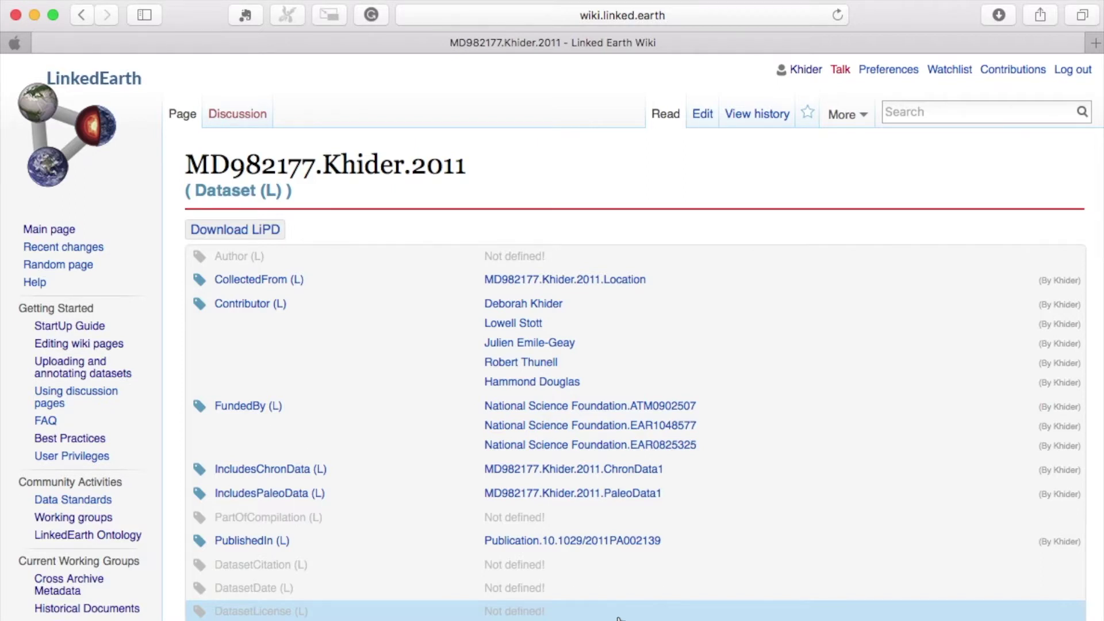
- Look at the ChronData1 page linked from the dataset and return to the MD982177.Khider.2011 dataset page
left_click(578, 468)
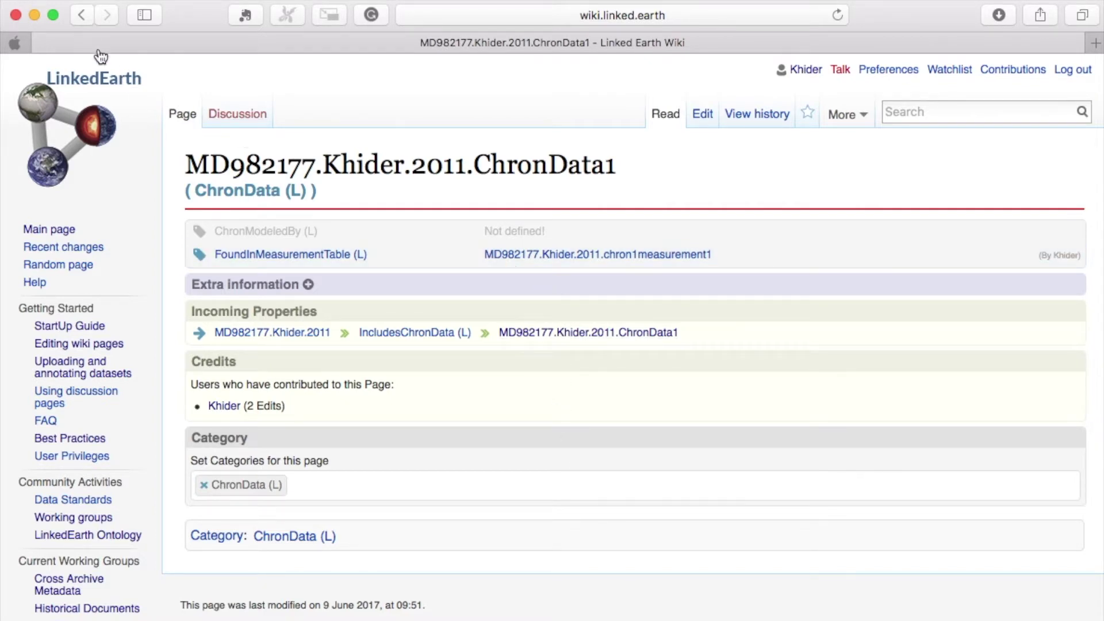
left_click(83, 23)
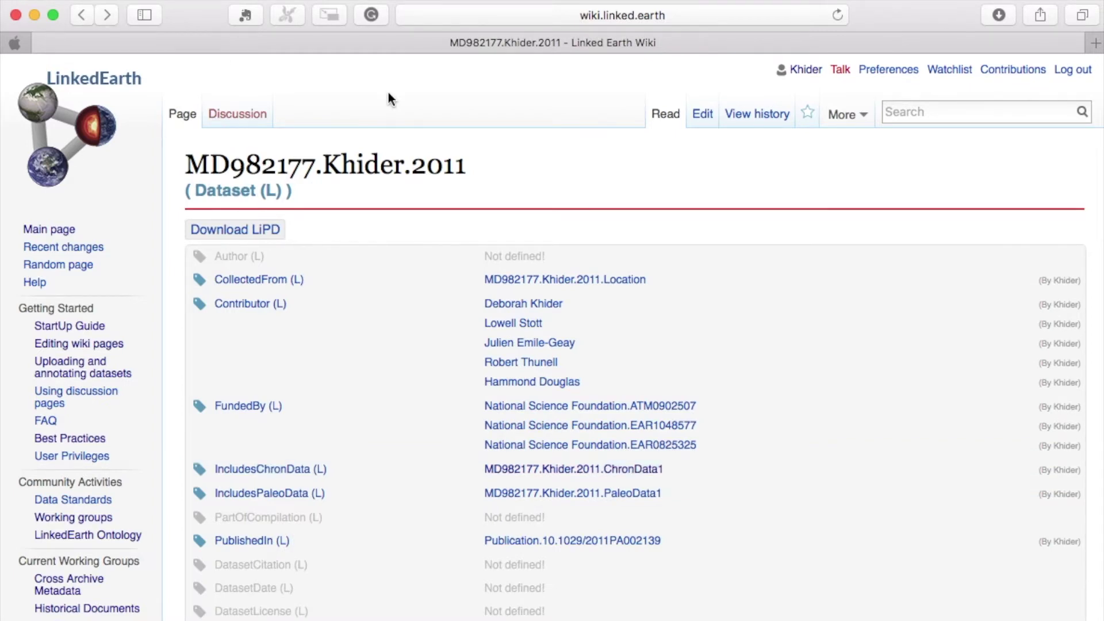
scroll(388, 95, "down", 2)
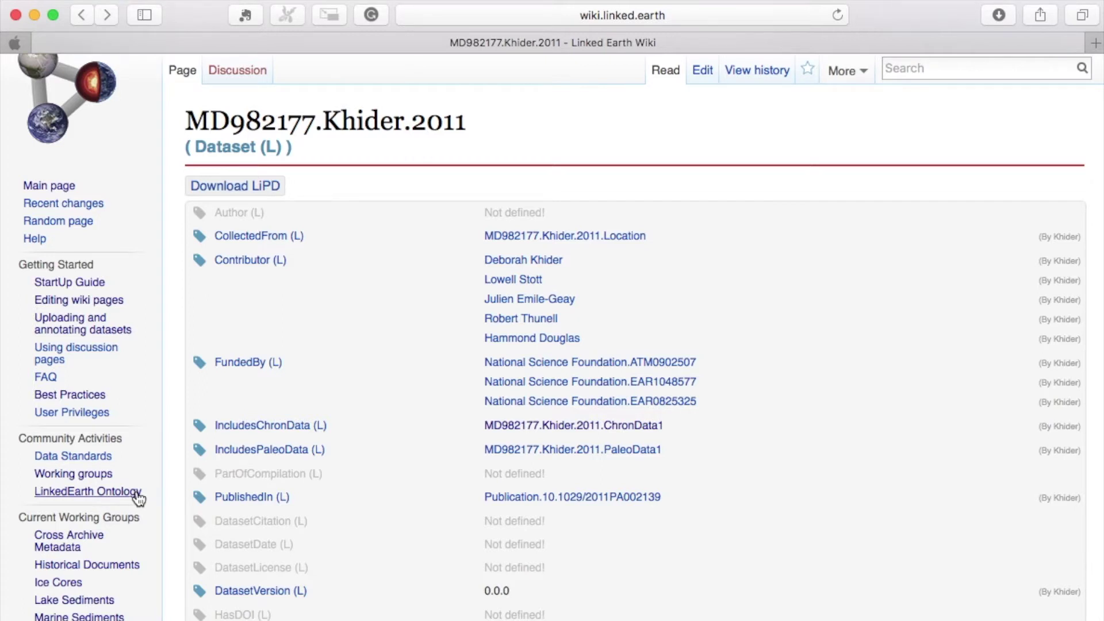
- Open the PYT1XZ1VXIE.radiocarbon age variable page by way of ChronData1 and its chron1measurement1 table
left_click(578, 428)
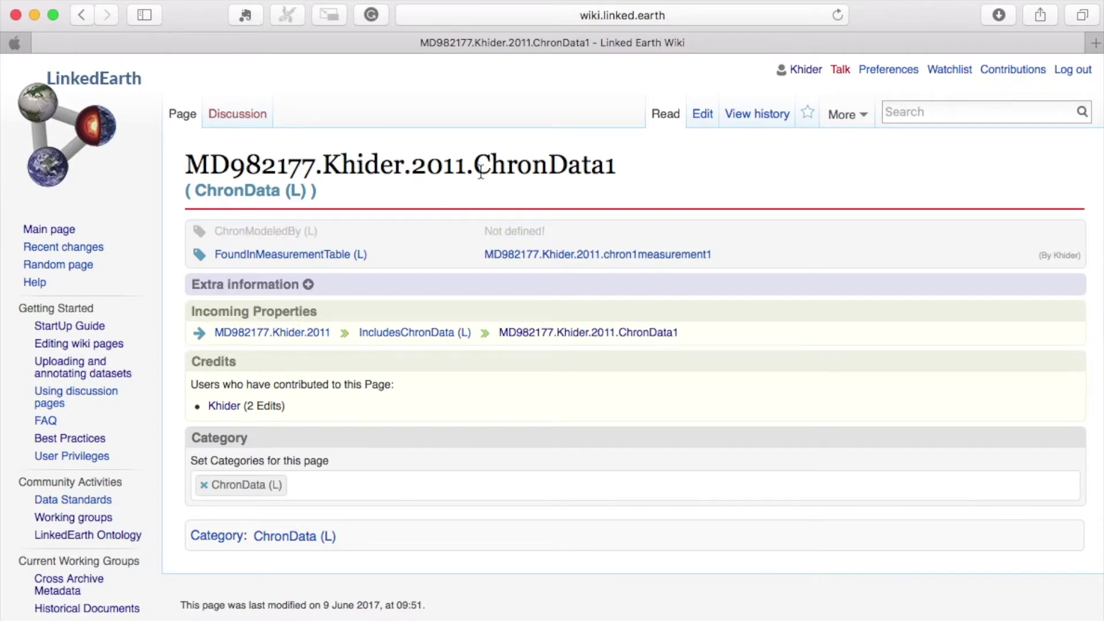
left_click(515, 256)
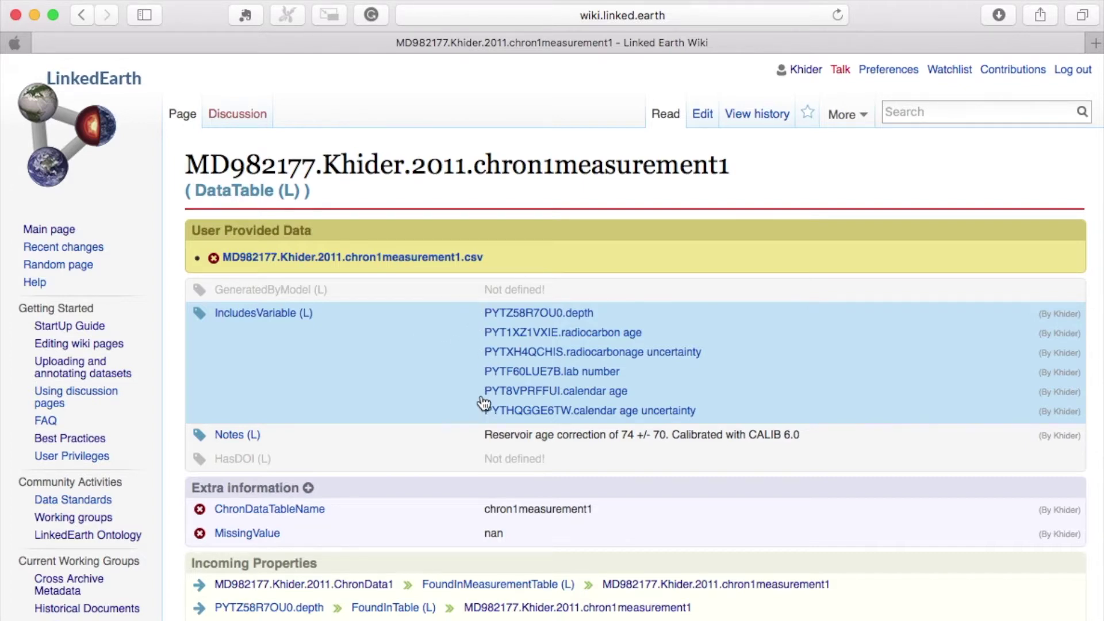
left_click(580, 338)
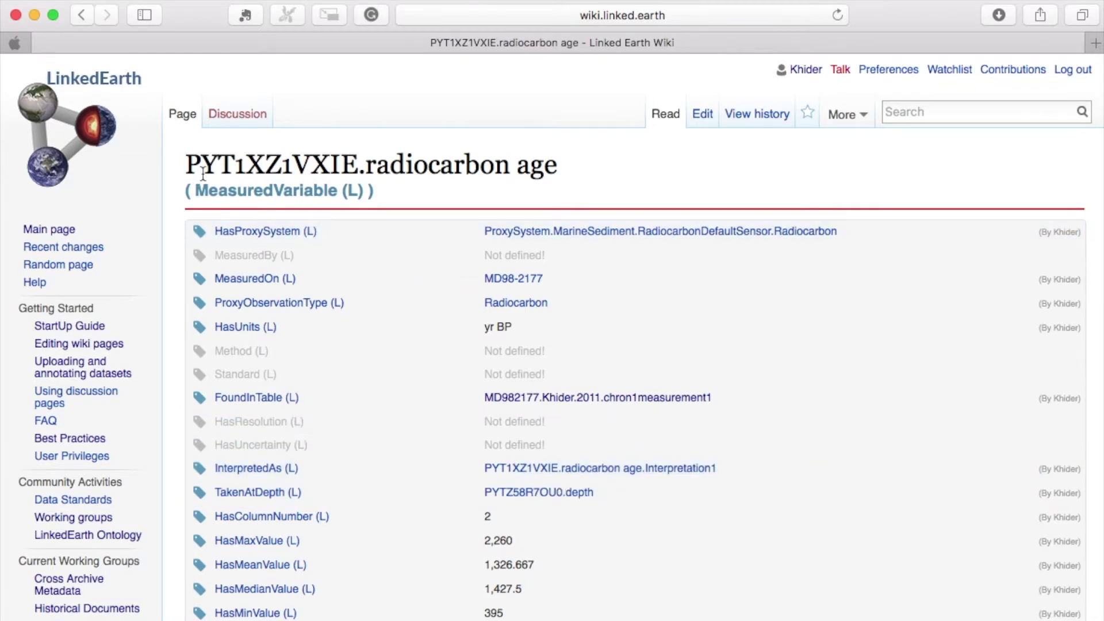
- Set the radiocarbon age variable's HasUncertainty property to PYT1XZ1VXIE.radiocarbon age.Uncertainty1, reusing the copied page title
left_click_drag(185, 161, 552, 156)
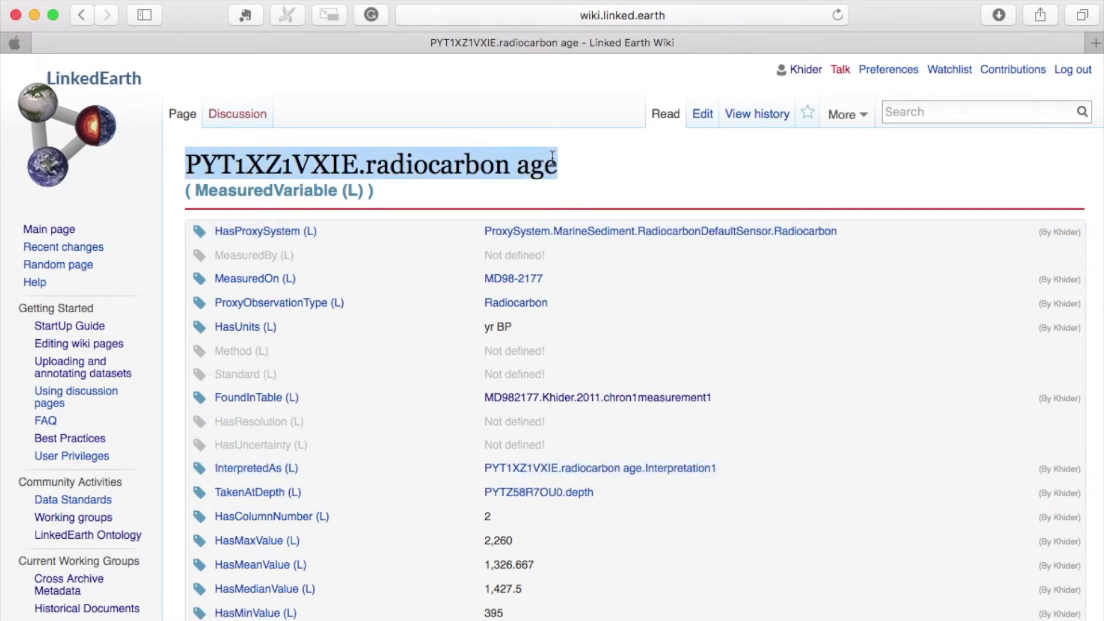
key("super+c")
left_click(514, 443)
key("super+v")
type(".")
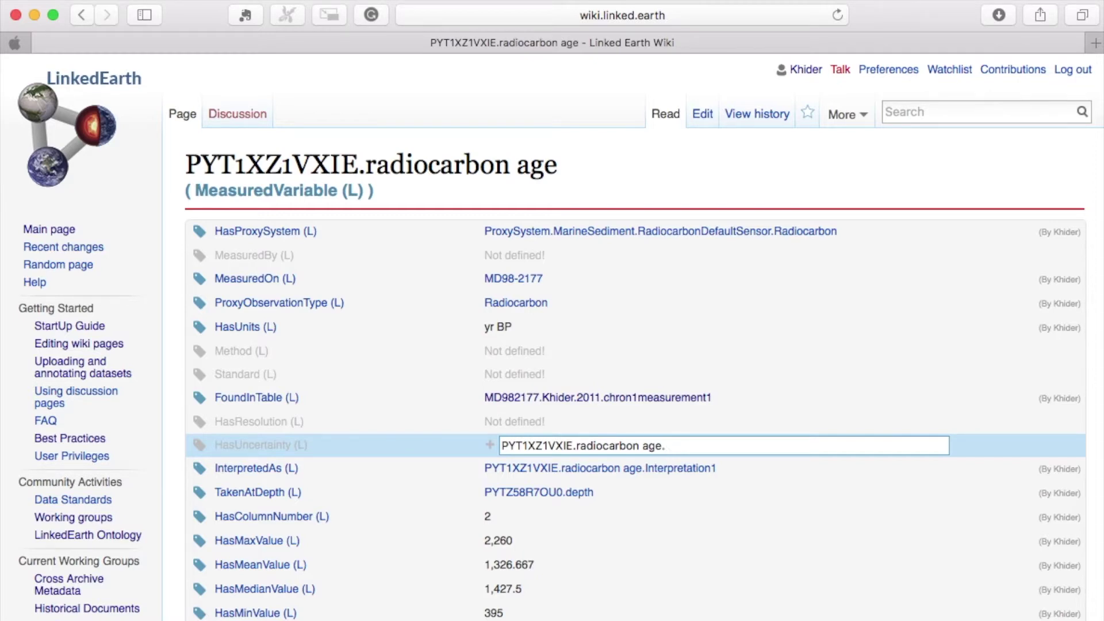
type("Uncertainty1")
key("Return")
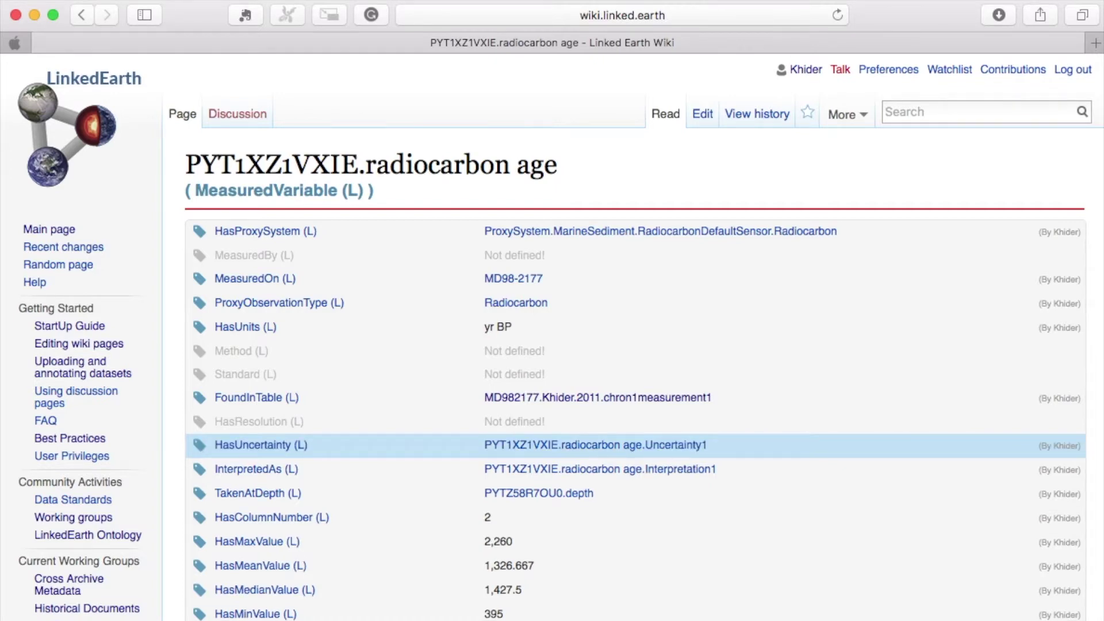
- Return to the chron1measurement1 table and copy the variable name PYTXH4QCHIS.radiocarbonage_uncertainty from its included variables
left_click_drag(186, 169, 355, 151)
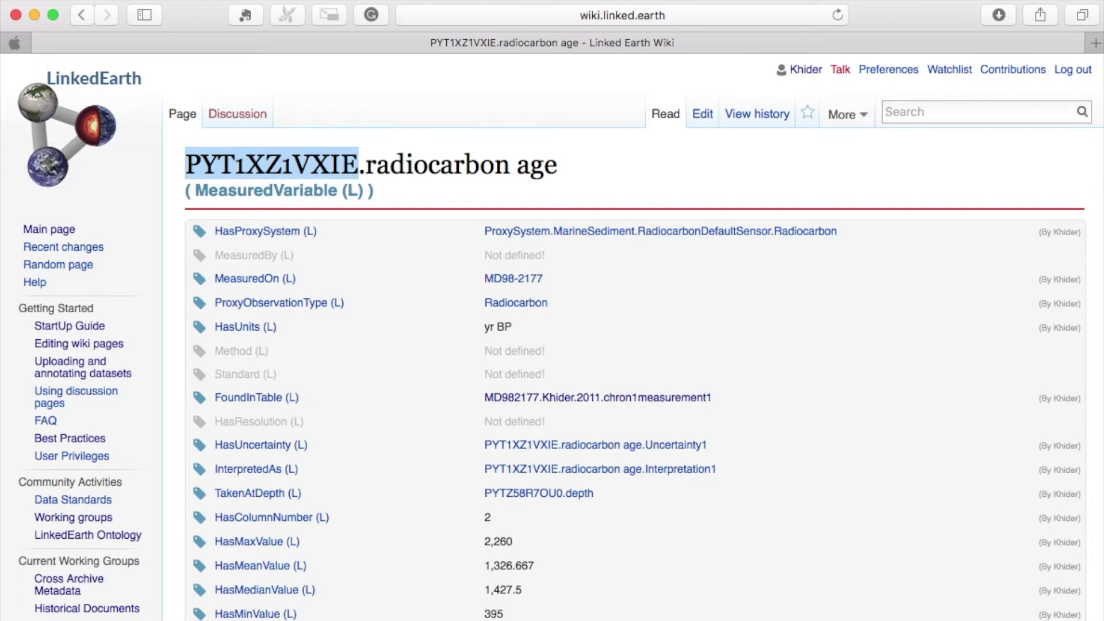
left_click(76, 16)
left_click(746, 353)
triple_click(761, 349)
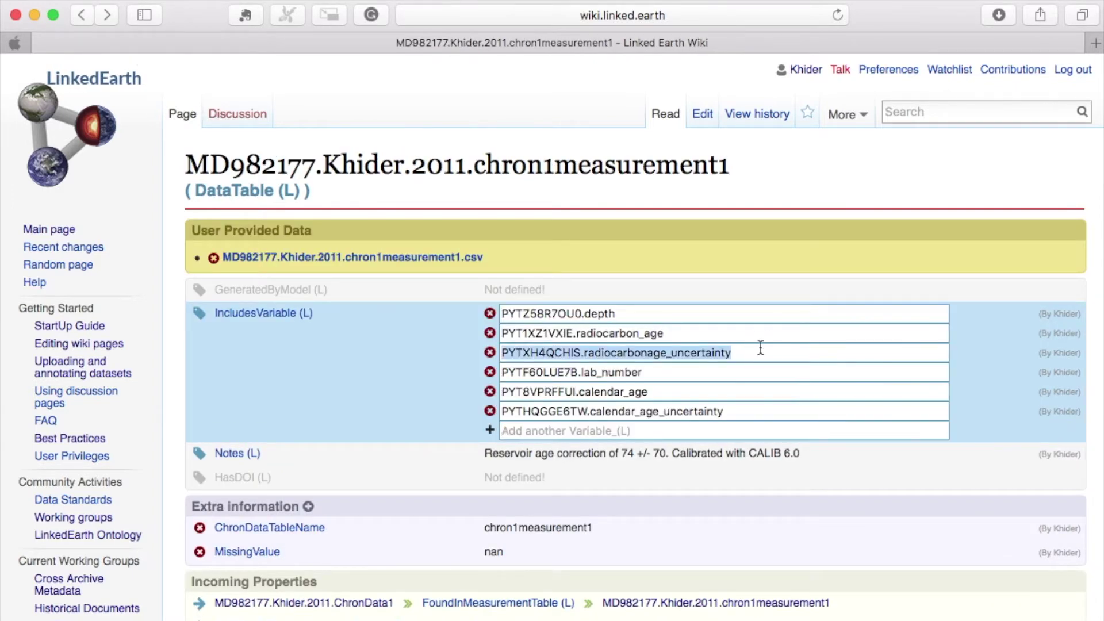
left_click(658, 186)
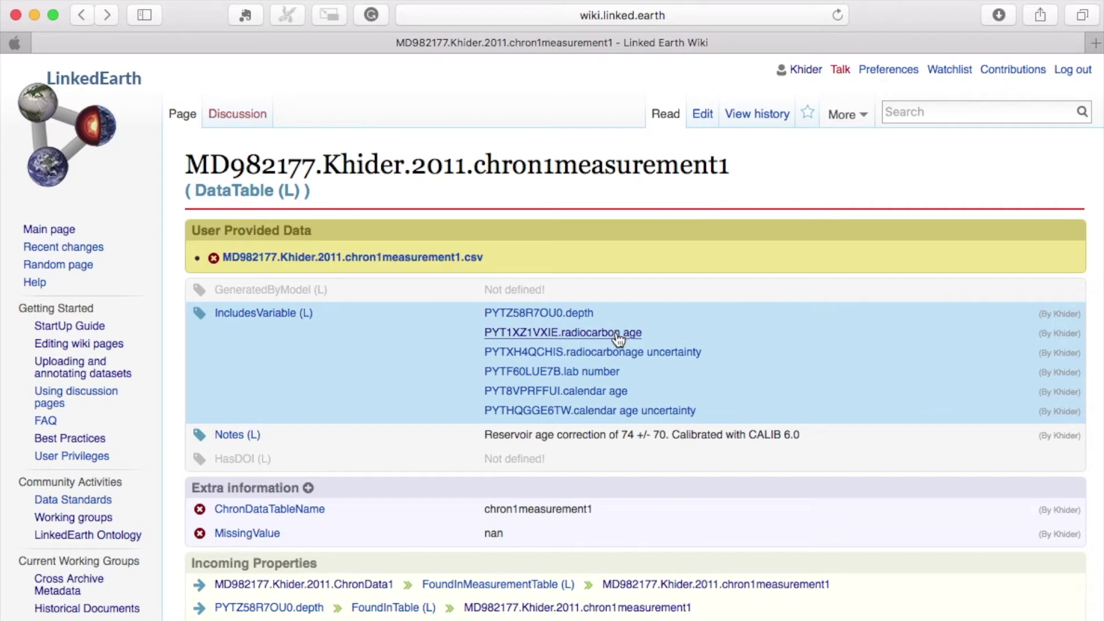
- Open the radiocarbon age variable in a separate browser tab and go to its Uncertainty1 page
right_click(613, 331)
left_click(662, 339)
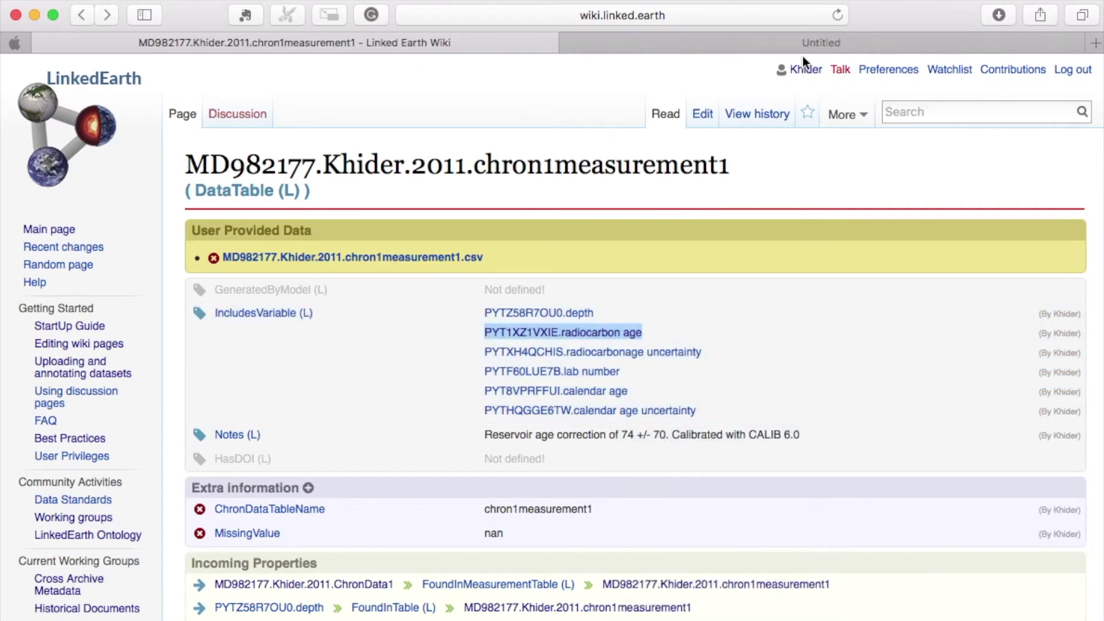
left_click(798, 44)
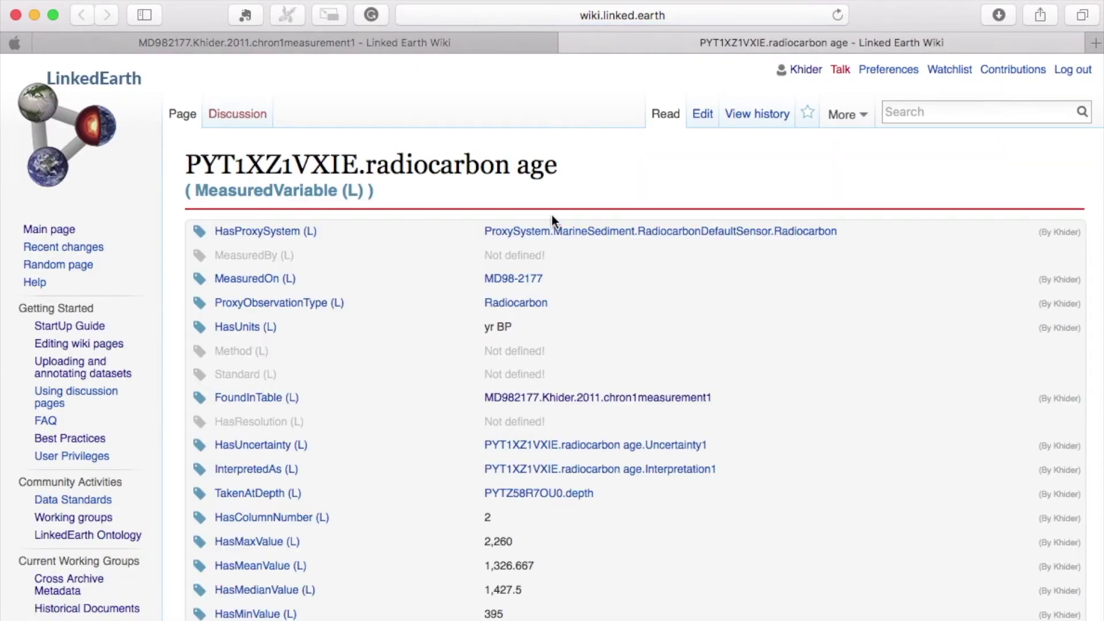
left_click(573, 448)
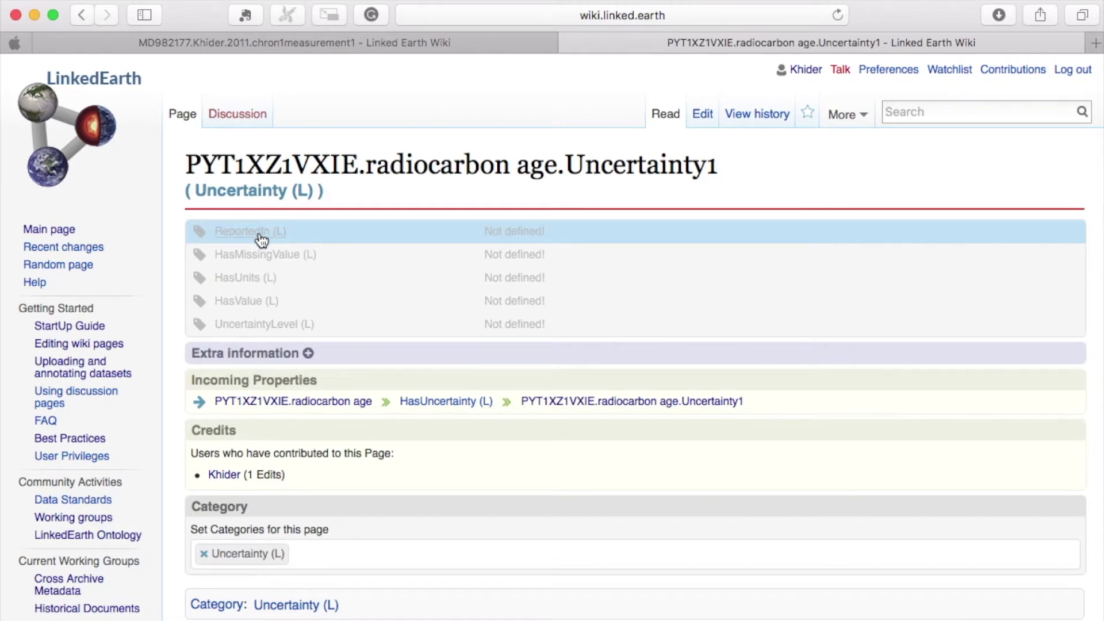
- Set the radiocarbon age uncertainty's ReportedIn to PYTXH4QCHIS.radiocarbonage uncertainty and its UncertaintyLevel to one sigma
left_click(486, 236)
key("super+v")
key("Return")
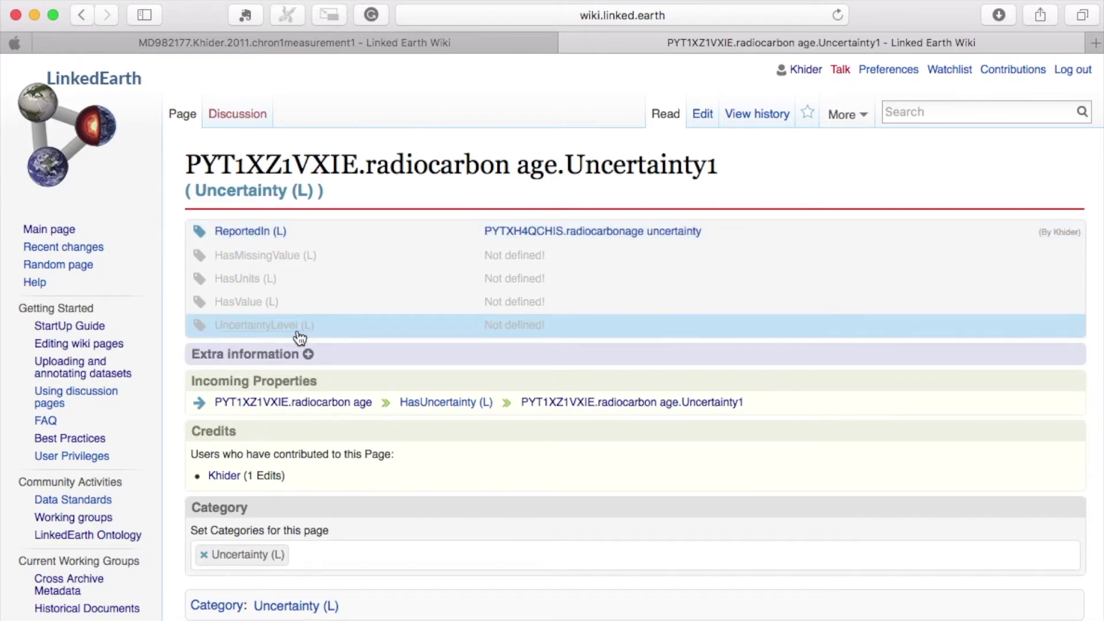
left_click(516, 332)
type("one sigma")
key("Return")
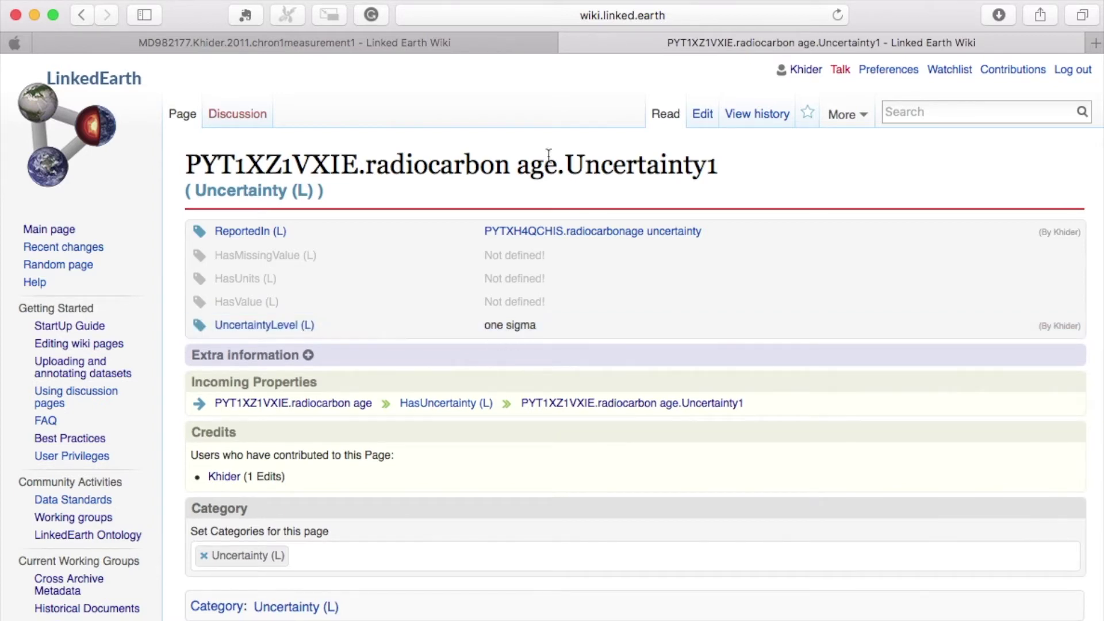
- Open the calendar age variable from the chron1measurement1 table in a separate tab and set its HasUncertainty to PYT8VPRFFUI.calendar age.Uncertainty1
left_click(569, 43)
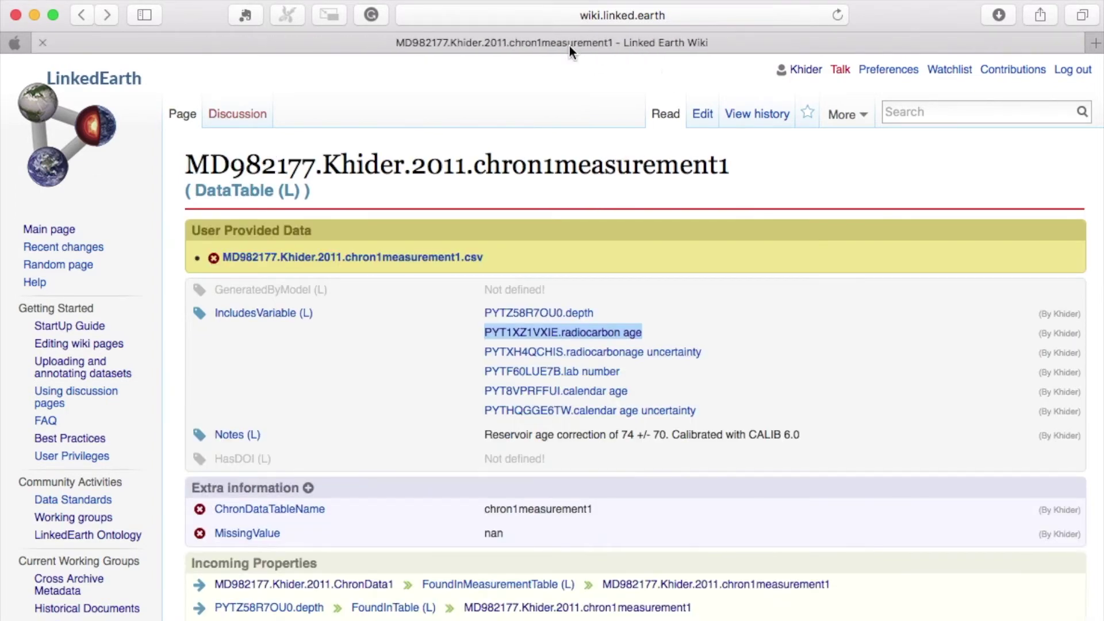
right_click(571, 394)
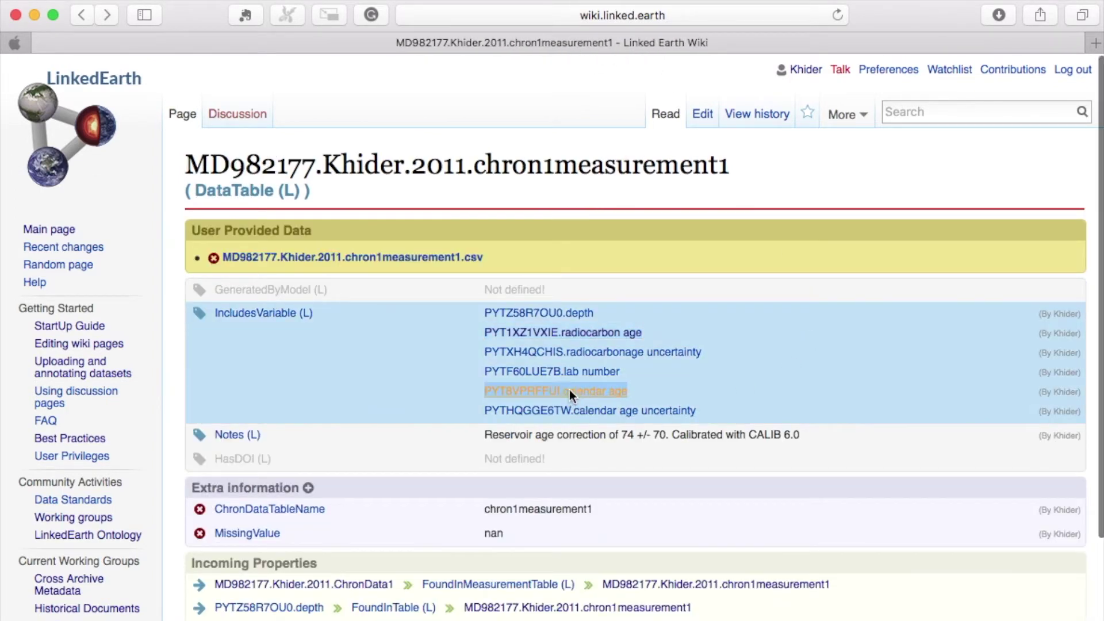
left_click(602, 396)
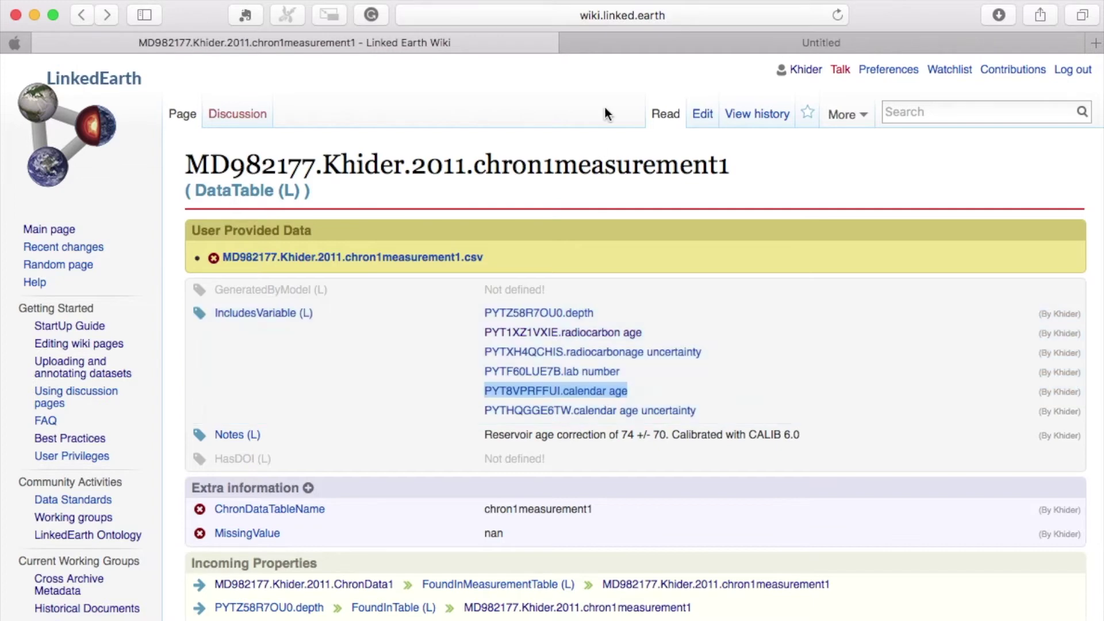
left_click(620, 44)
left_click_drag(185, 165, 520, 170)
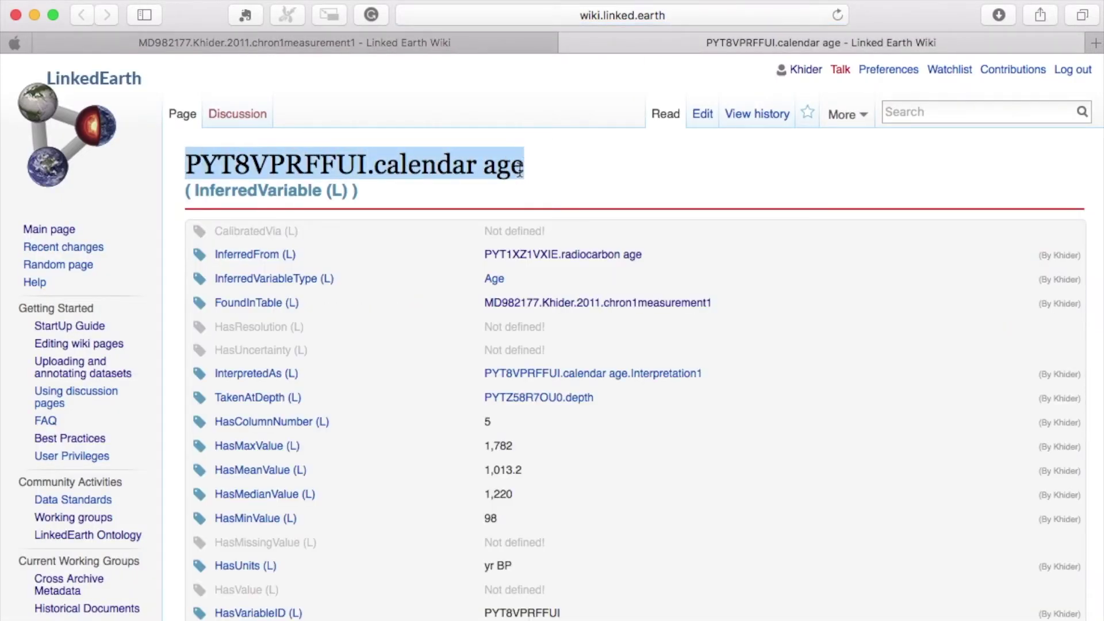
left_click(598, 351)
key("super+v")
type(".Uncertainty1")
key("Return")
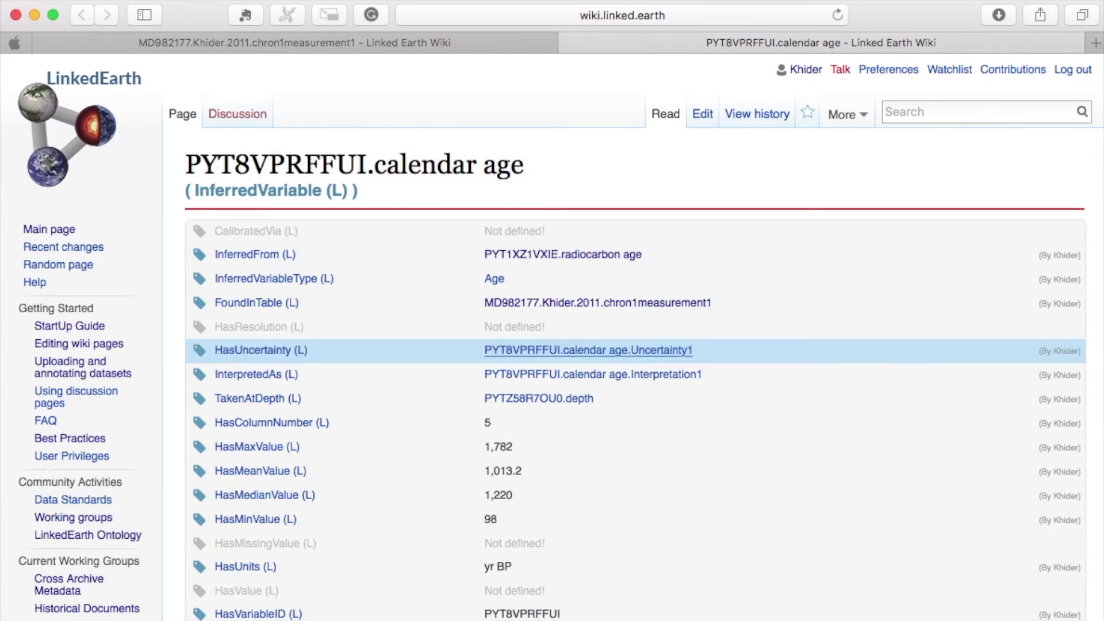
- Open the calendar age's Uncertainty1 page and copy the variable name PYTHQGGE6TW.calendar_age_uncertainty from the chron1measurement1 table
left_click(603, 349)
left_click(486, 46)
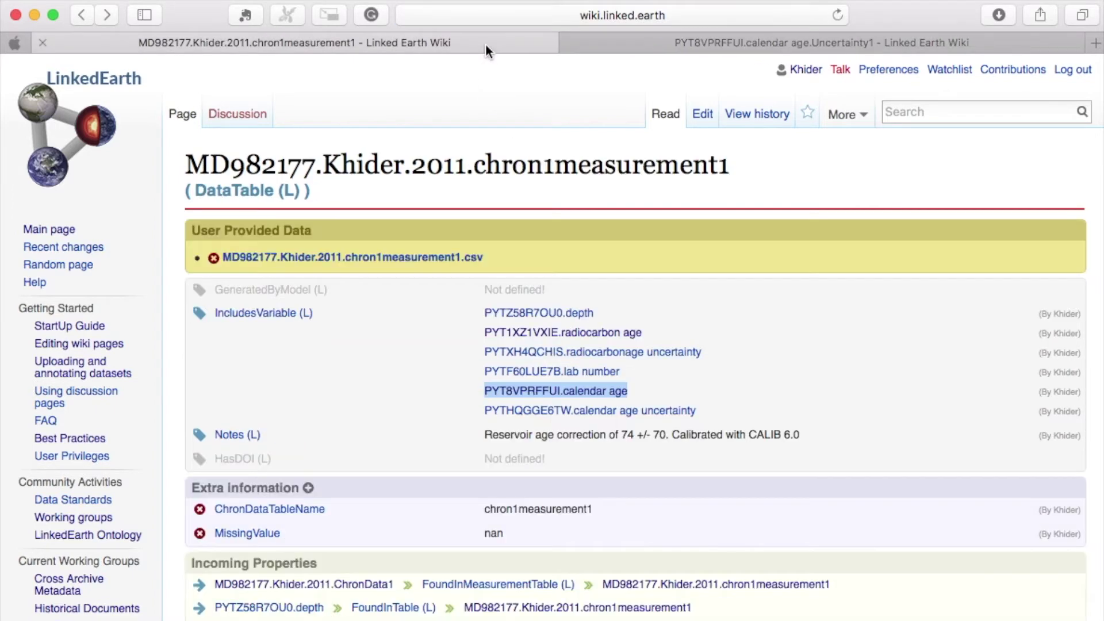
left_click(714, 418)
double_click(768, 414)
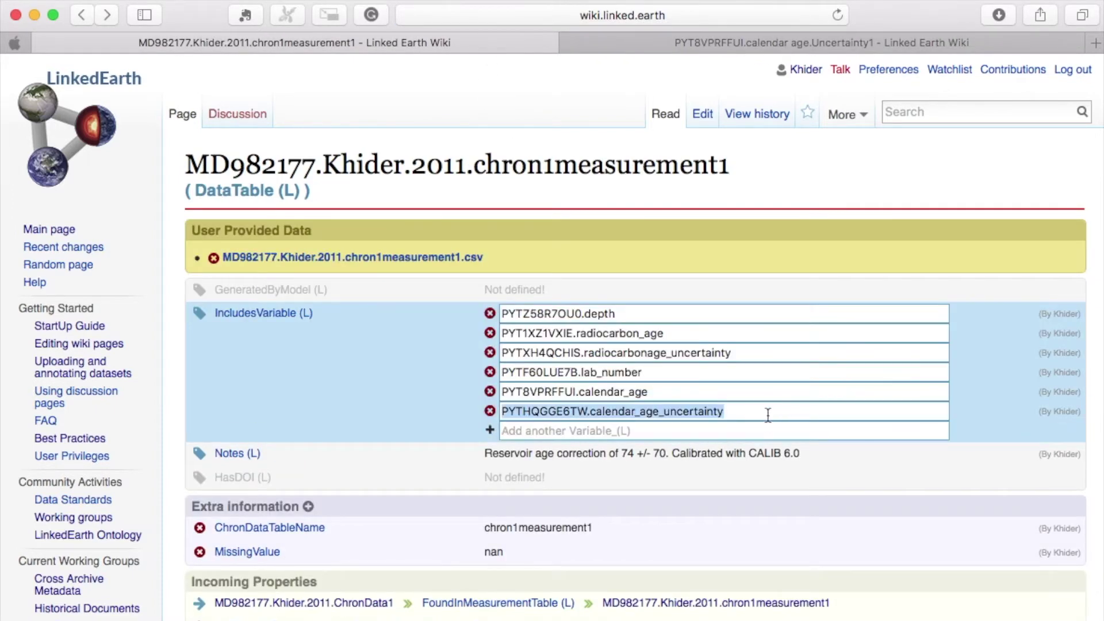
left_click(724, 190)
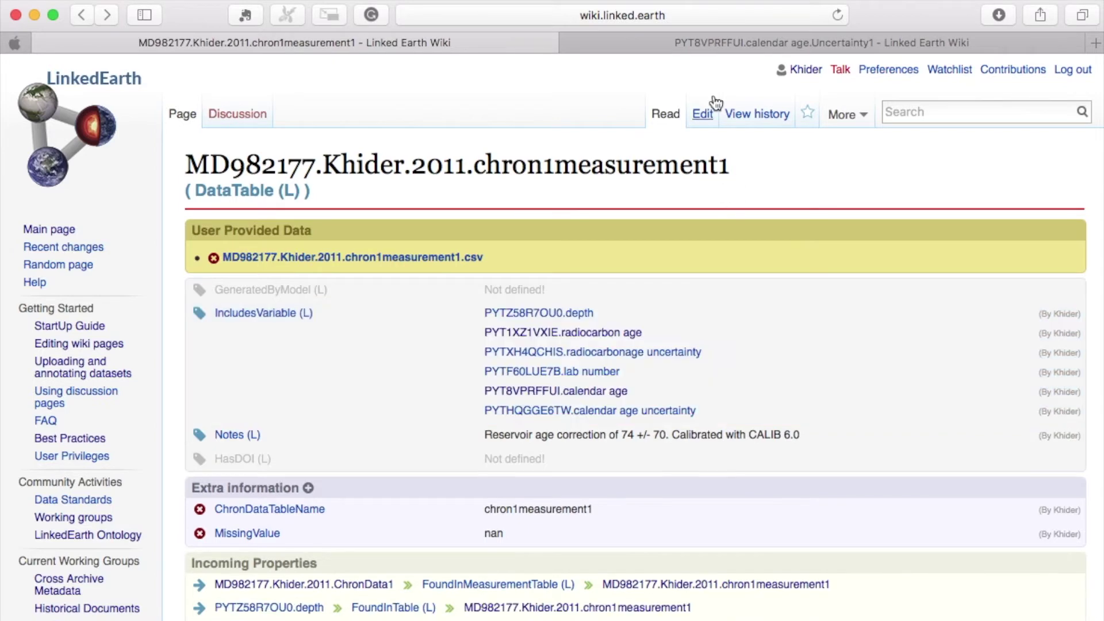
- Set the calendar age uncertainty's ReportedIn to PYTHQGGE6TW.calendar age uncertainty and its UncertaintyLevel to one sigma
left_click(717, 46)
left_click(523, 229)
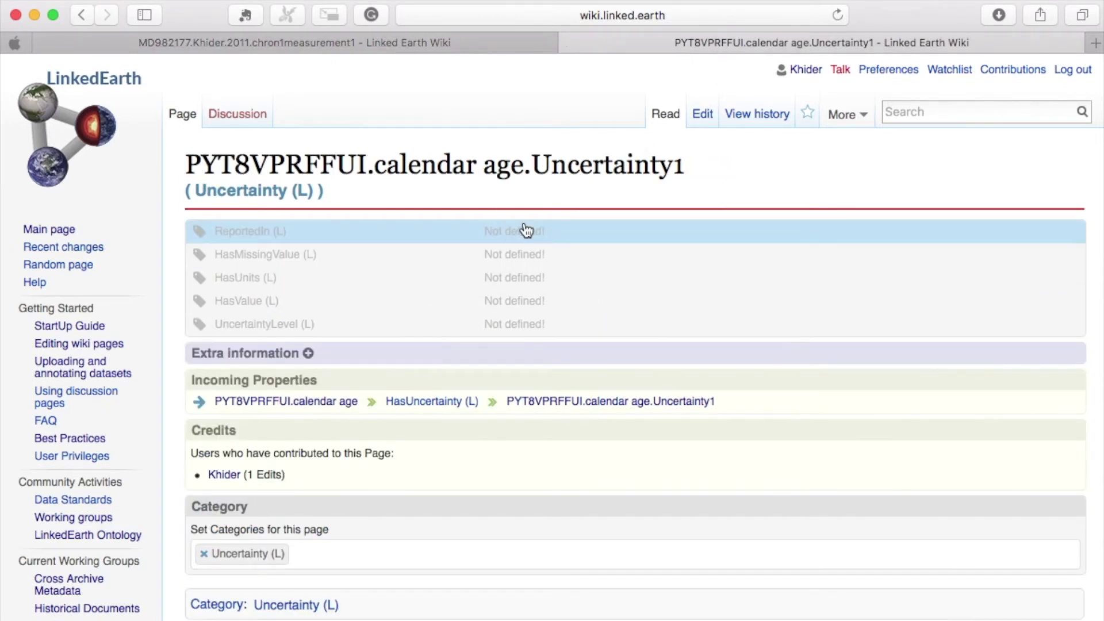
key("super+v")
key("Return")
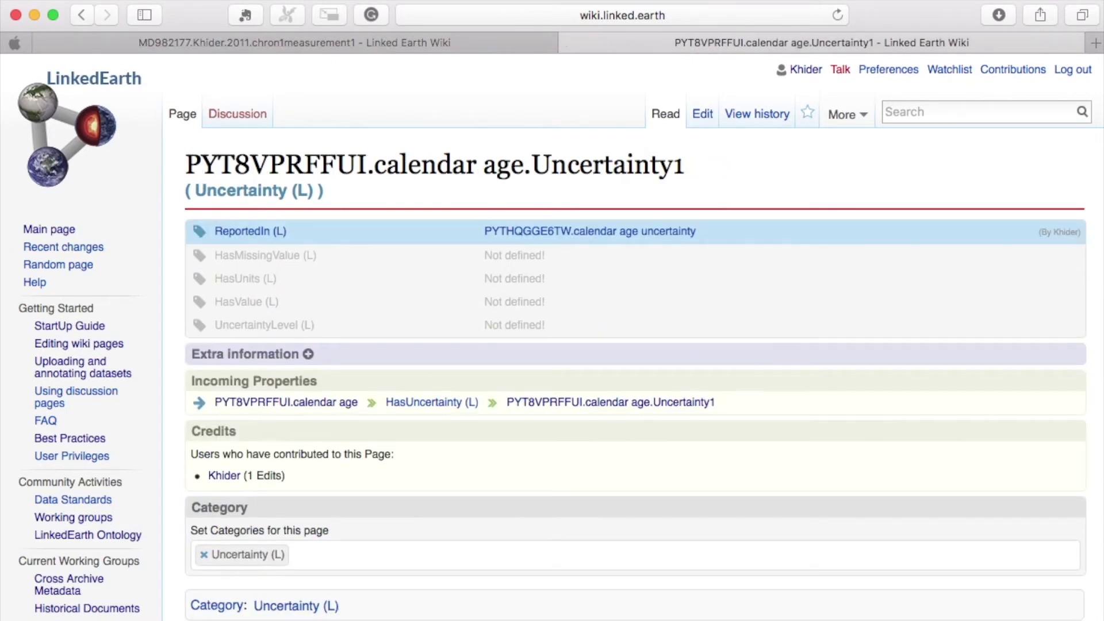
left_click(493, 325)
type("one sigma")
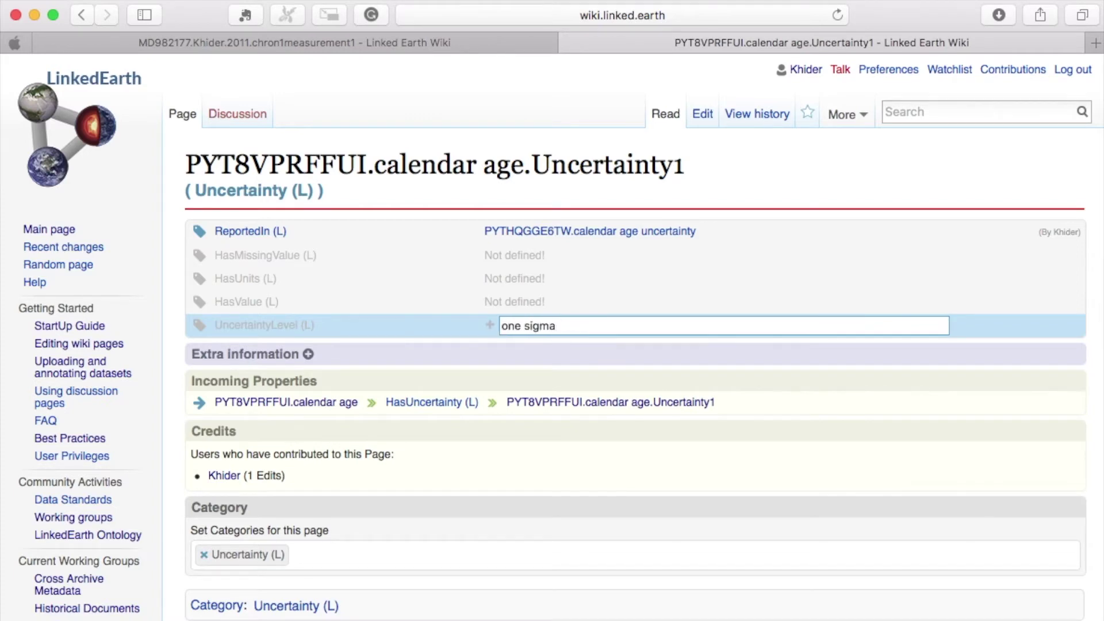
key("Return")
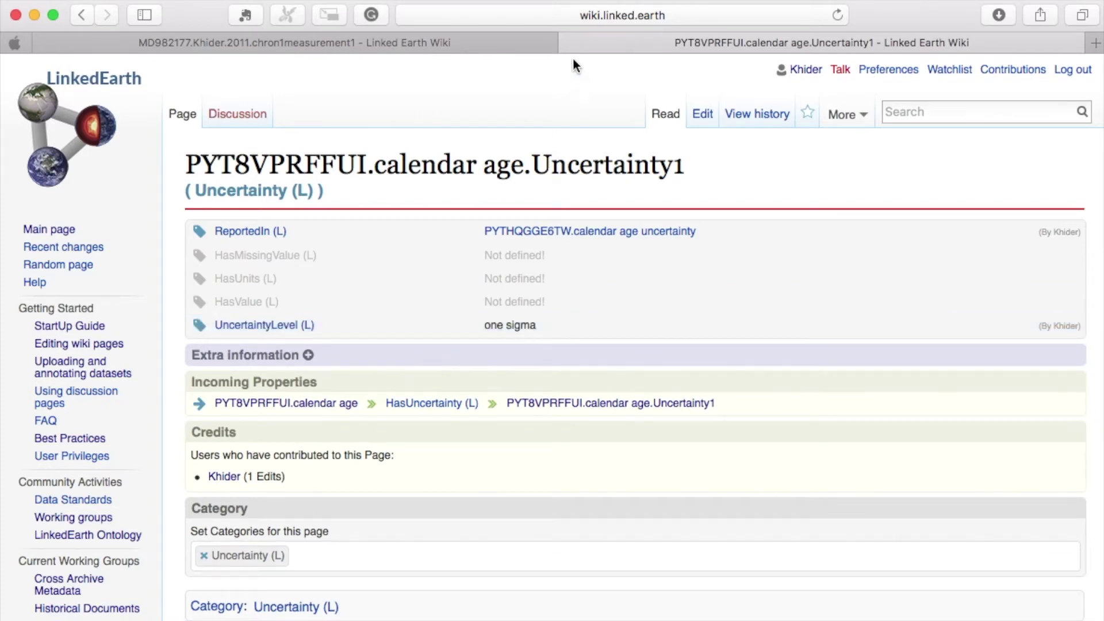
- Return to the calendar age variable page and set its CalibratedVia property to PYT8VPRFFUI.calendar age.Calibration
left_click(345, 405)
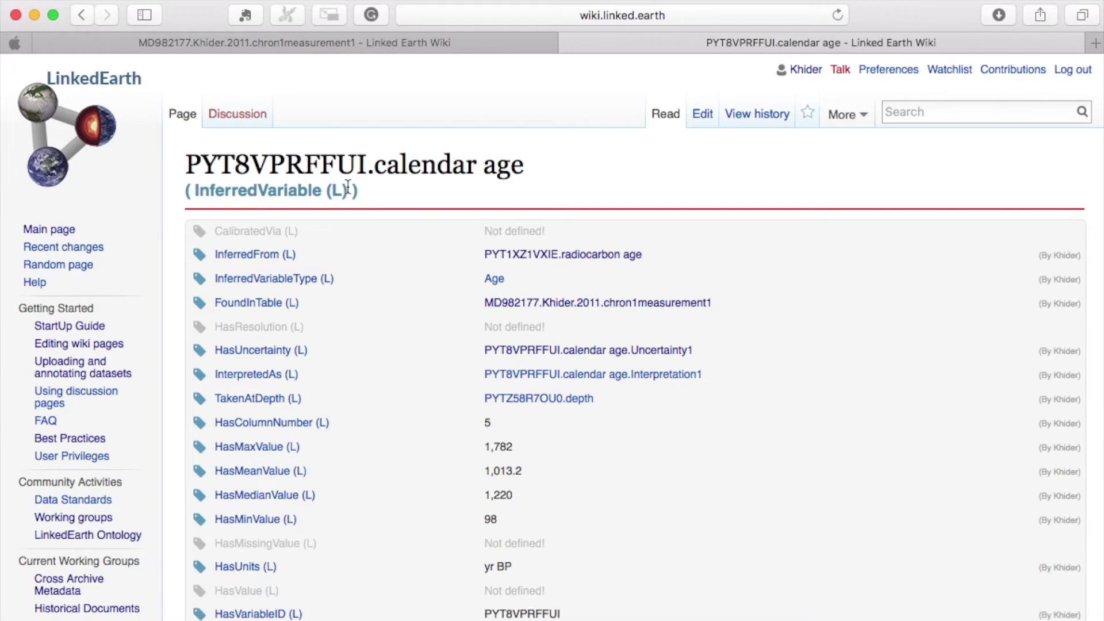
left_click_drag(188, 164, 528, 154)
key("super+c")
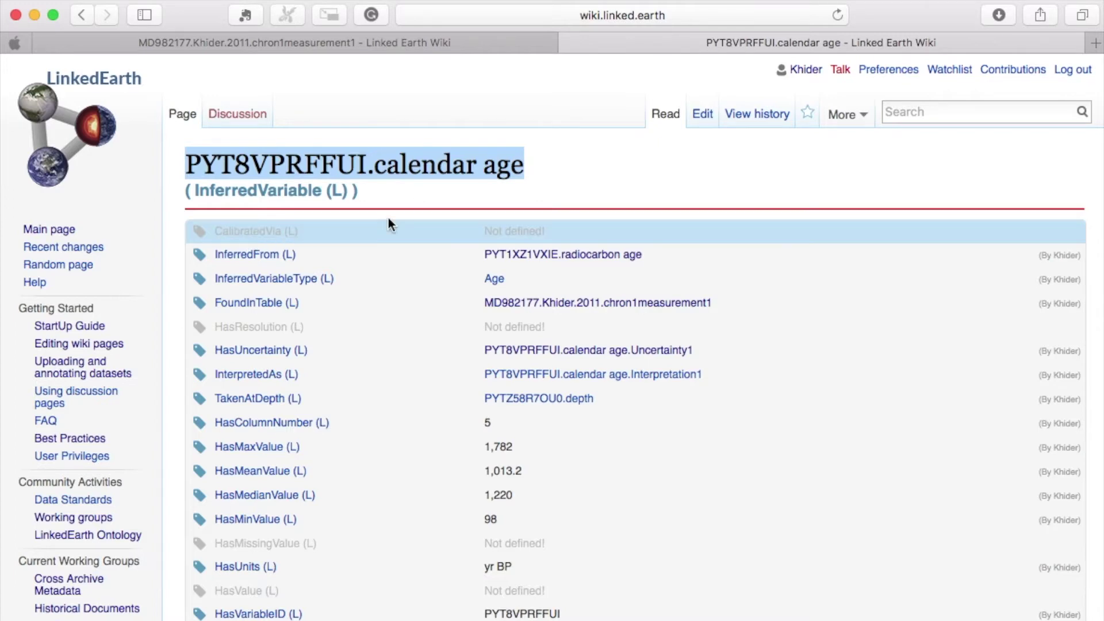
left_click(506, 232)
key("super+v")
type(".")
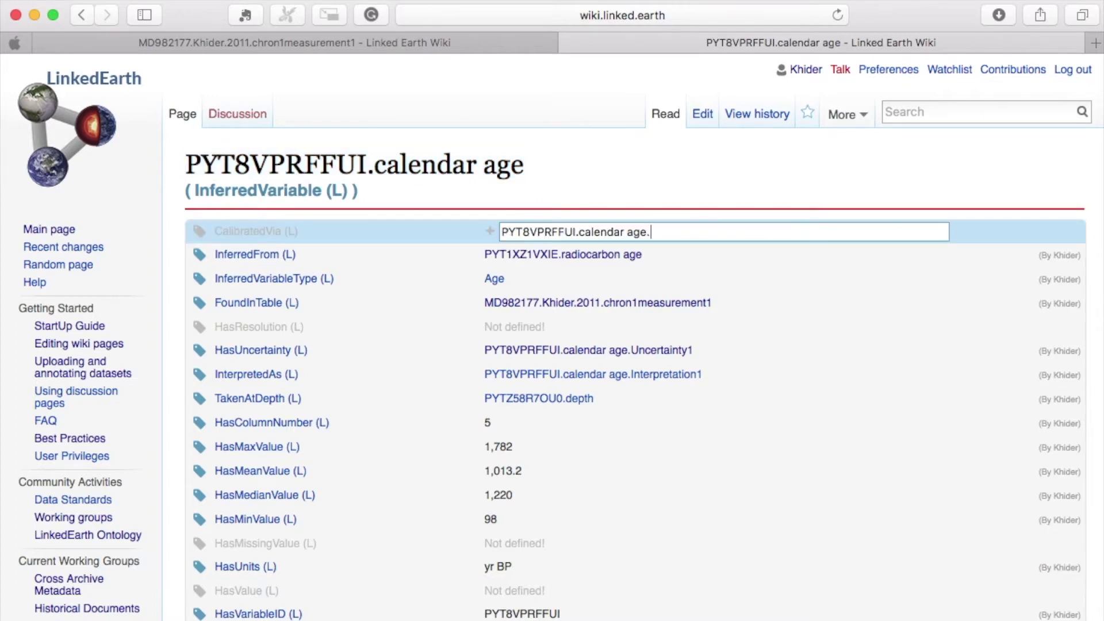
type("Calibration")
key("Return")
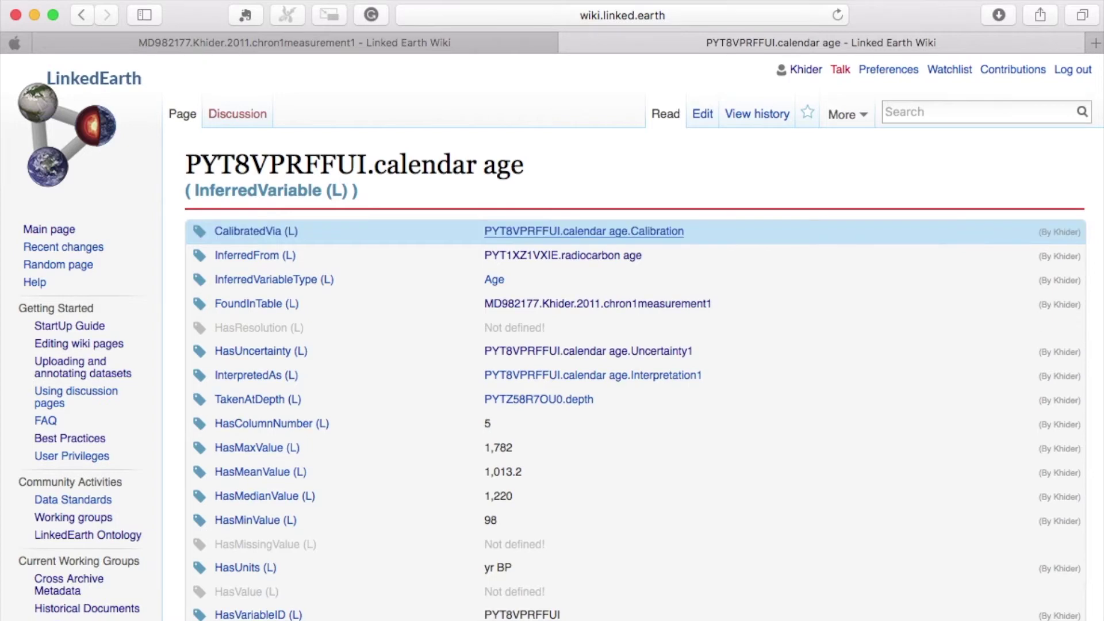
- Open the calendar age's Calibration page and set its HasCode property to Calib6
left_click(558, 232)
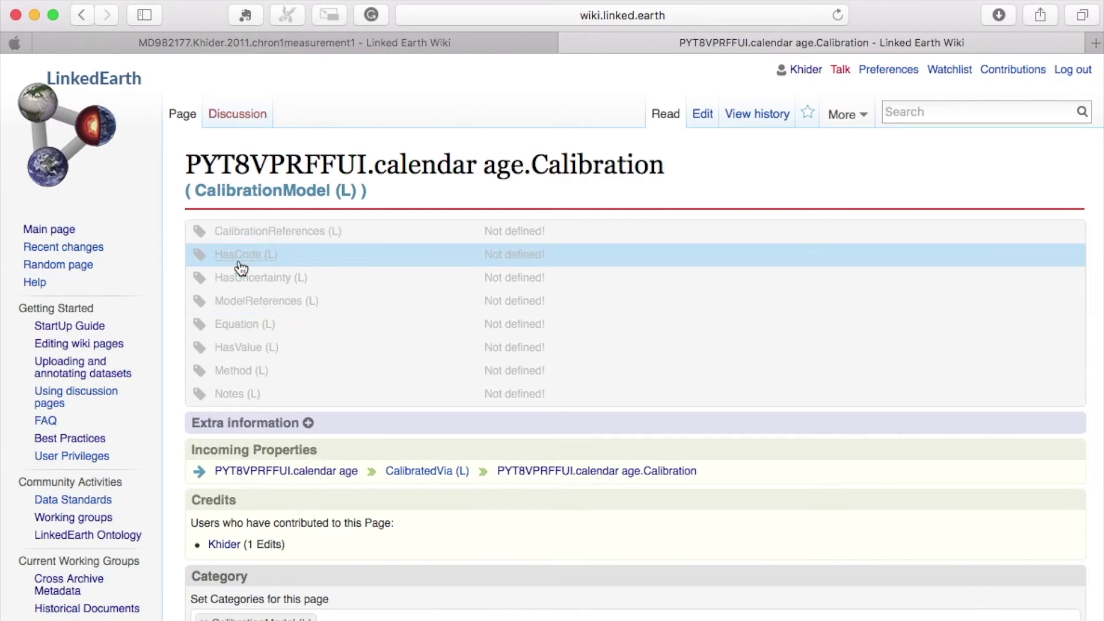
left_click(506, 258)
type("Calib")
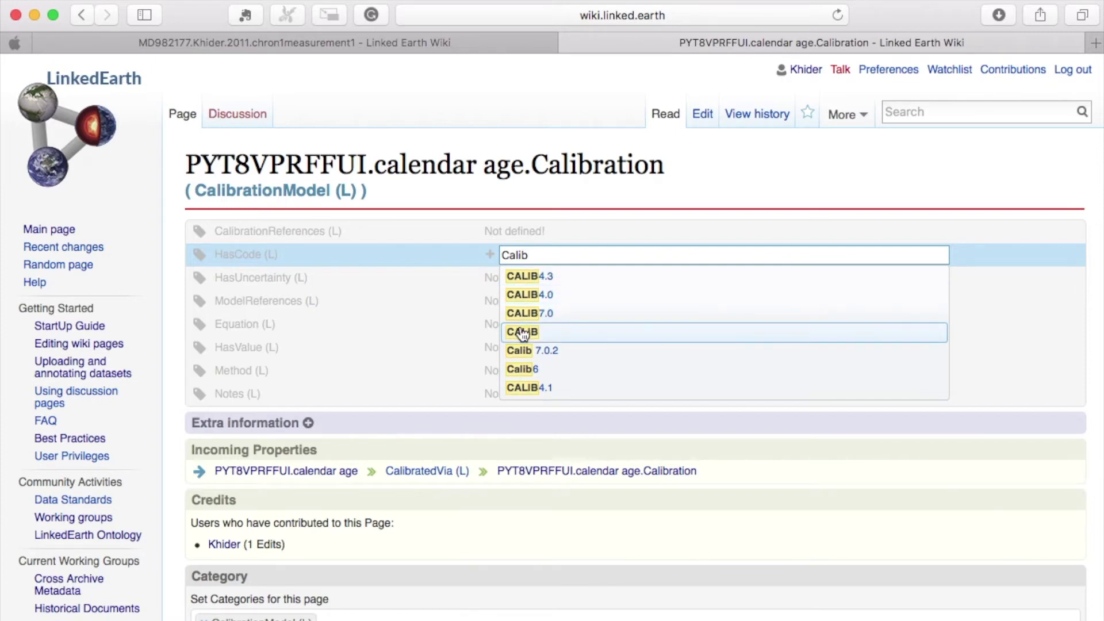
left_click(536, 371)
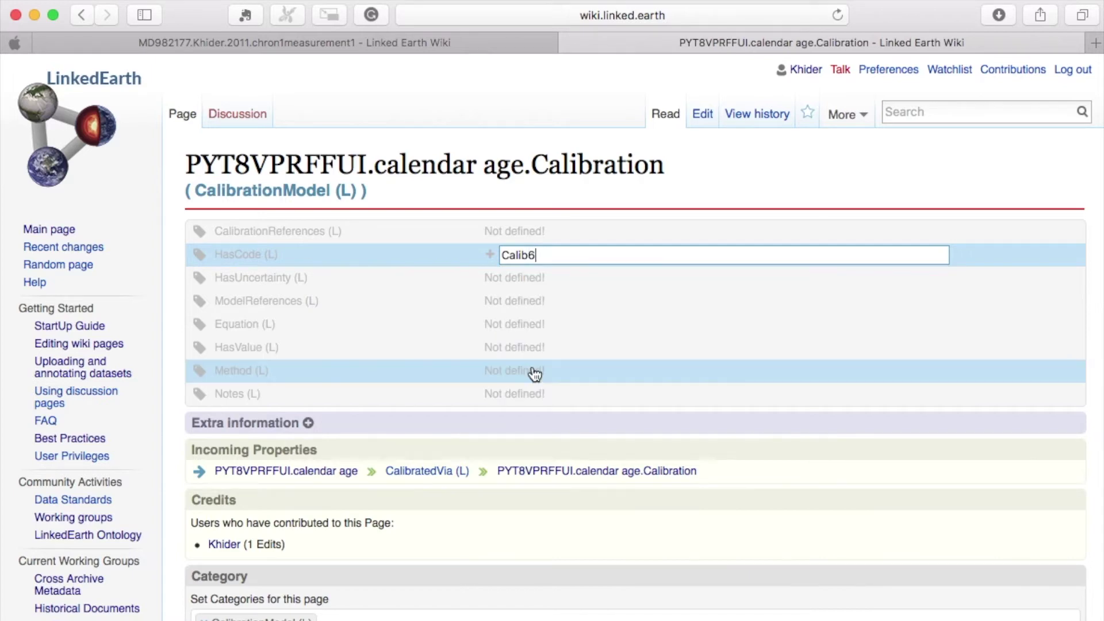
key("Return")
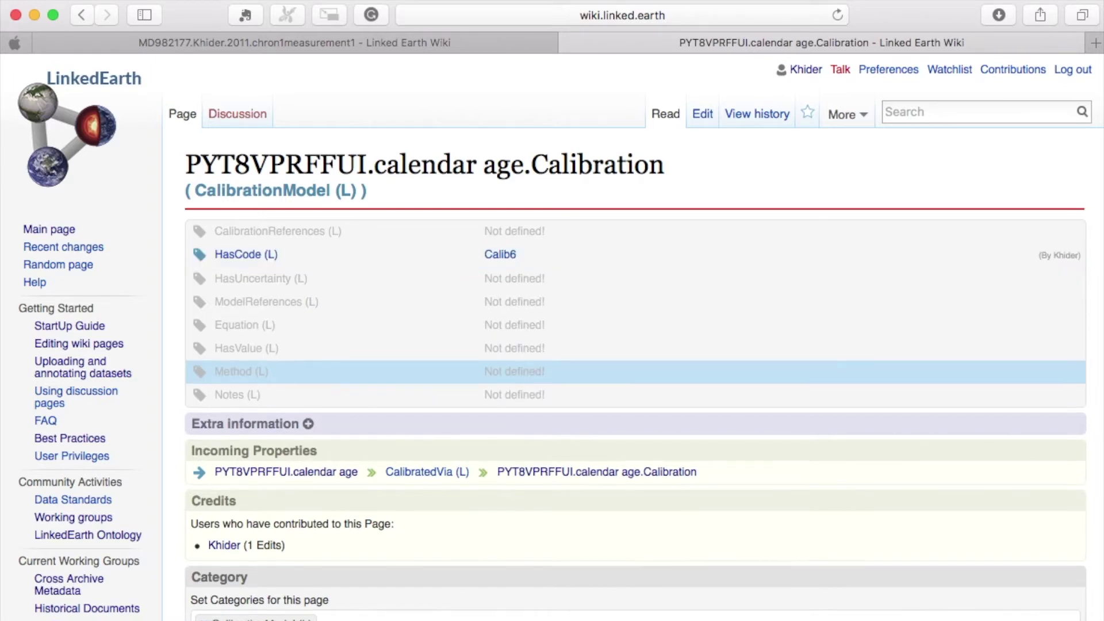
- Close the extra calendar age tab and go from the chronology data through the dataset page to the paleo1measurement1 table
left_click(282, 469)
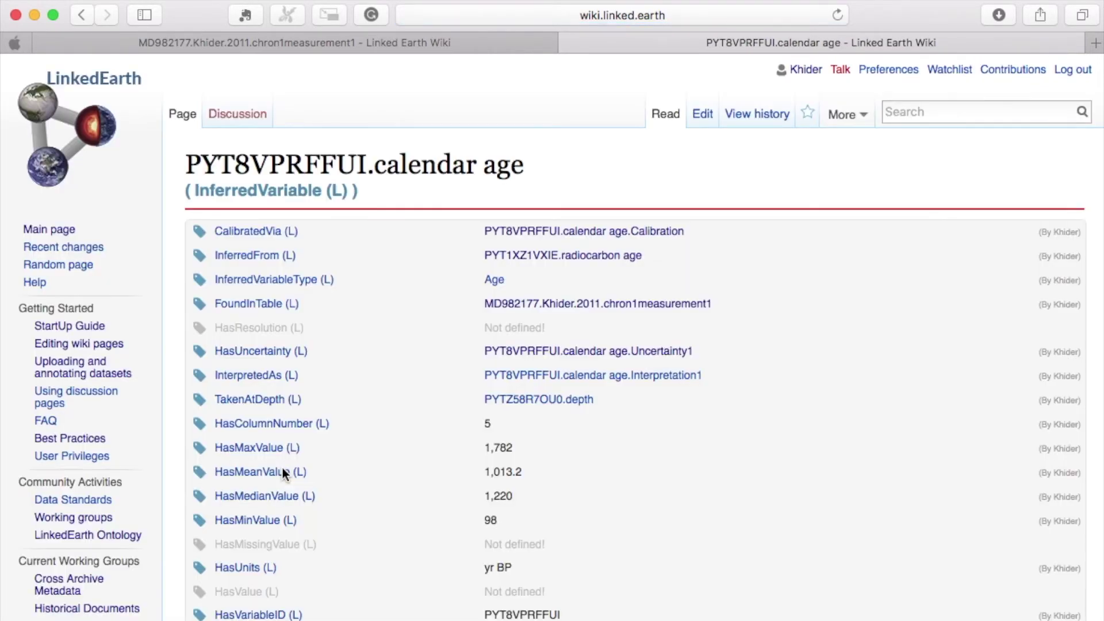
scroll(344, 543, "down", 2)
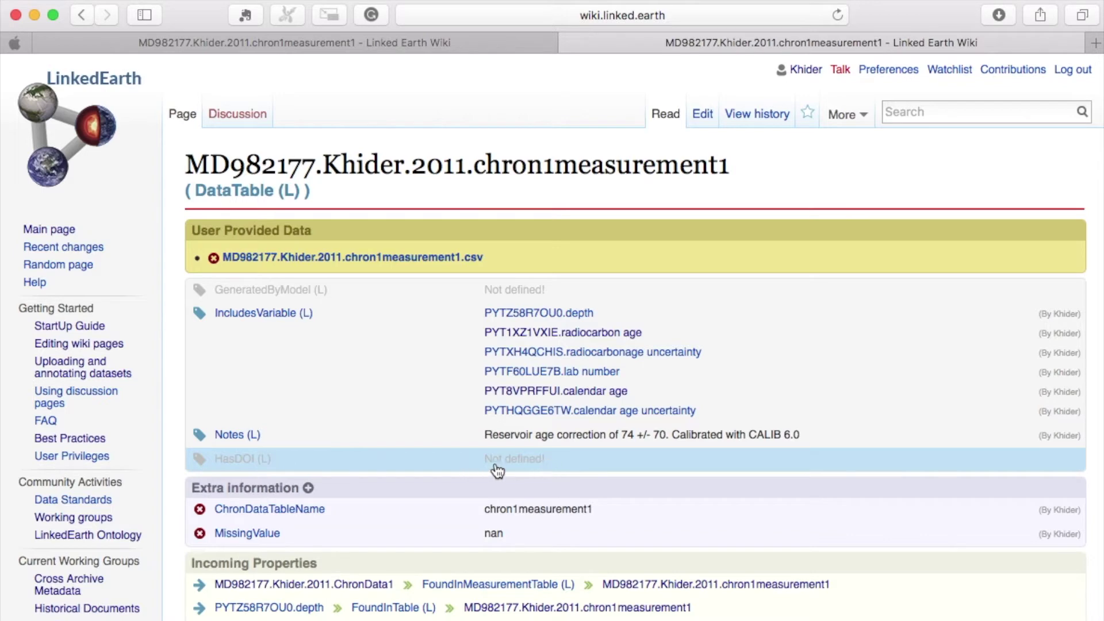
left_click(568, 43)
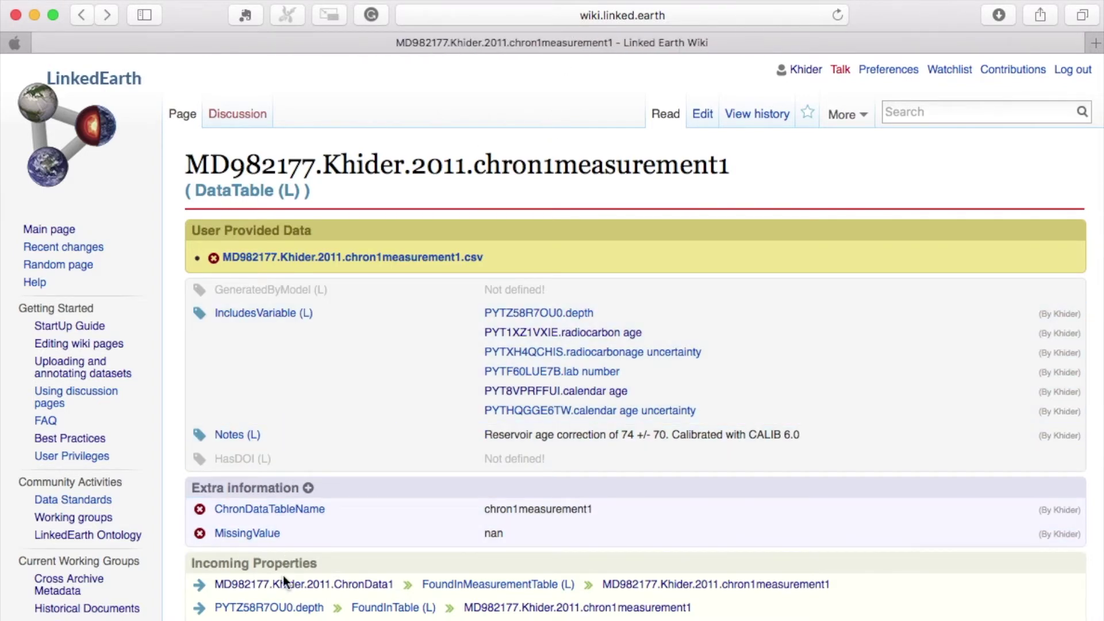
left_click(294, 592)
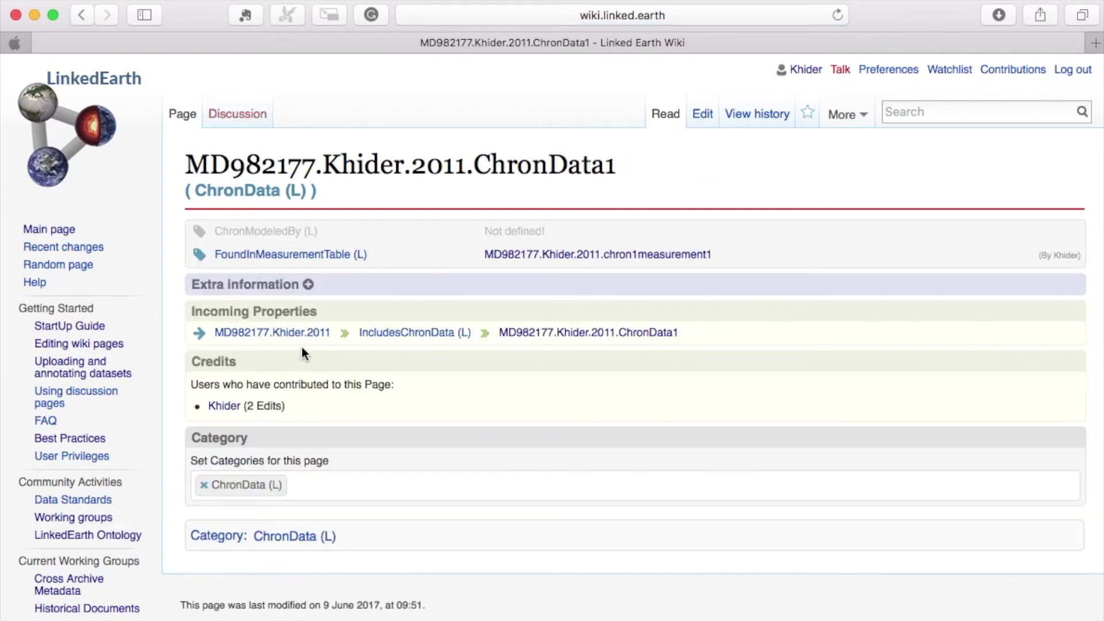
left_click(303, 334)
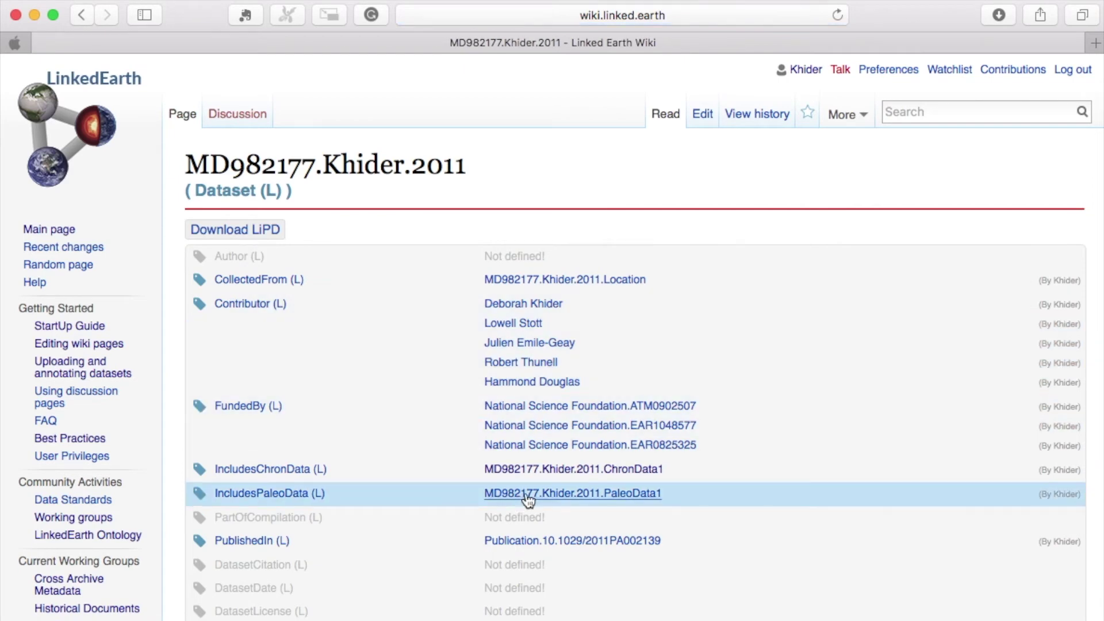
left_click(537, 493)
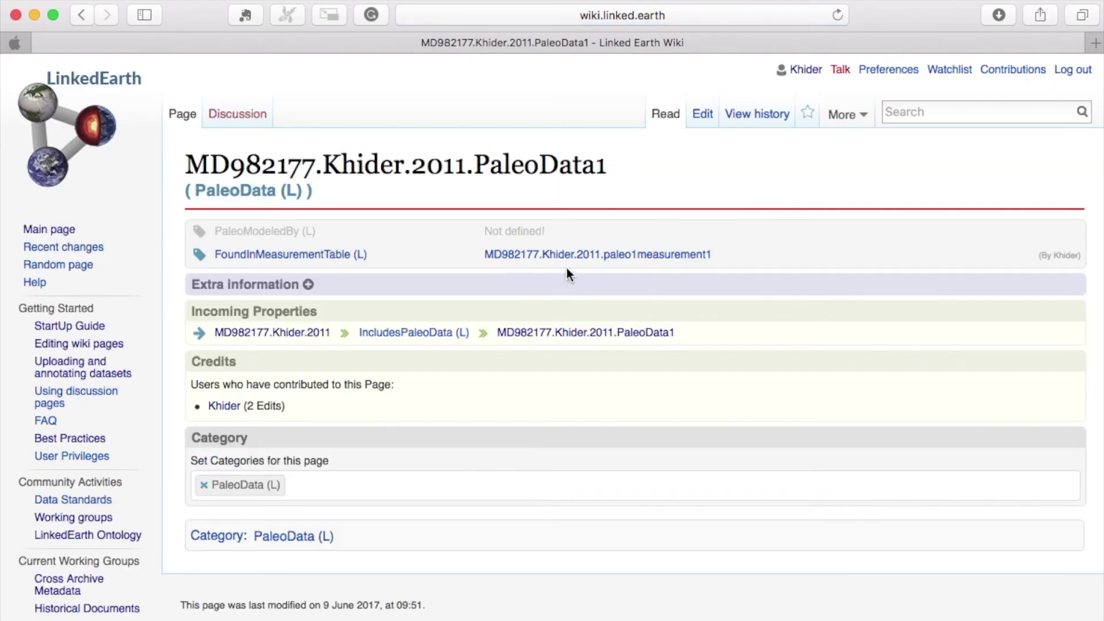
left_click(574, 255)
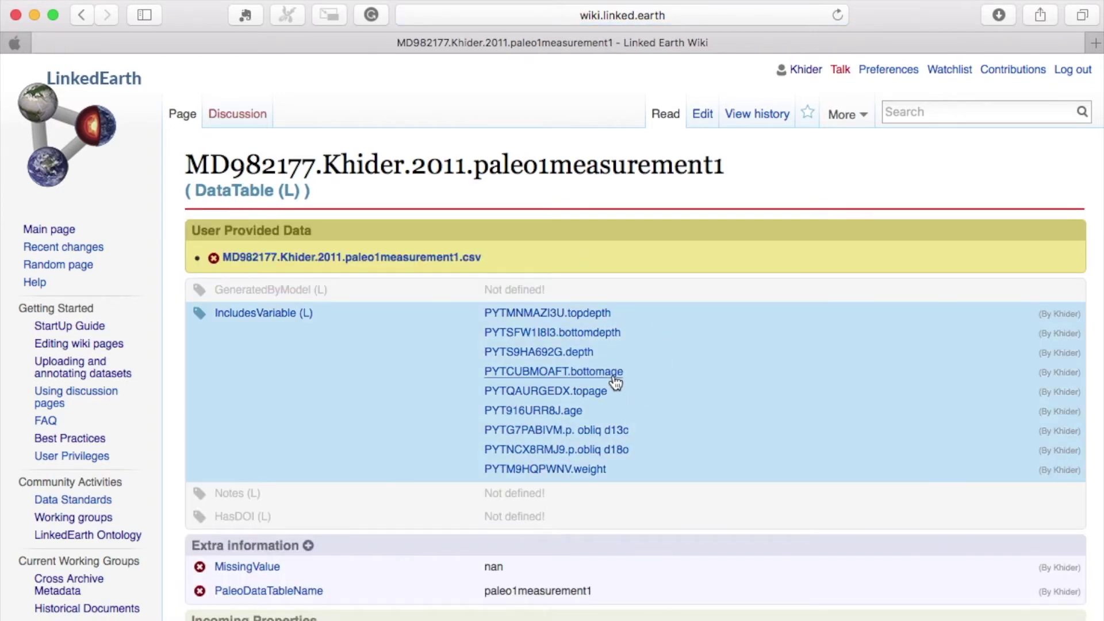
- View the bottomage variable briefly, then open the PYTG7PABIVM.p. obliq d13c variable from the paleo1measurement1 table
left_click(614, 380)
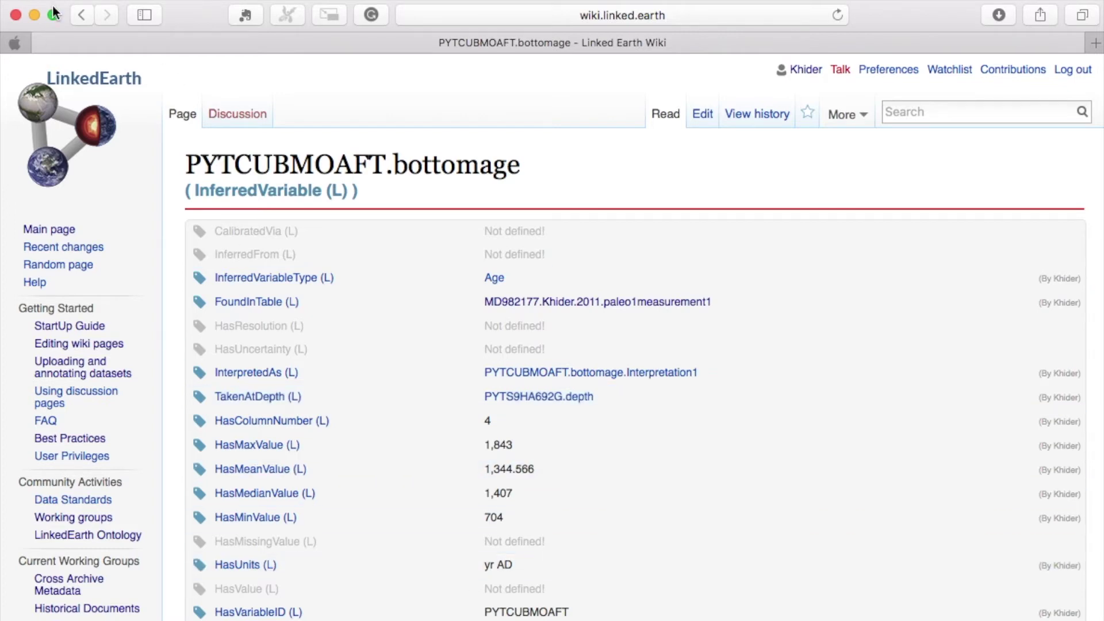
left_click(84, 17)
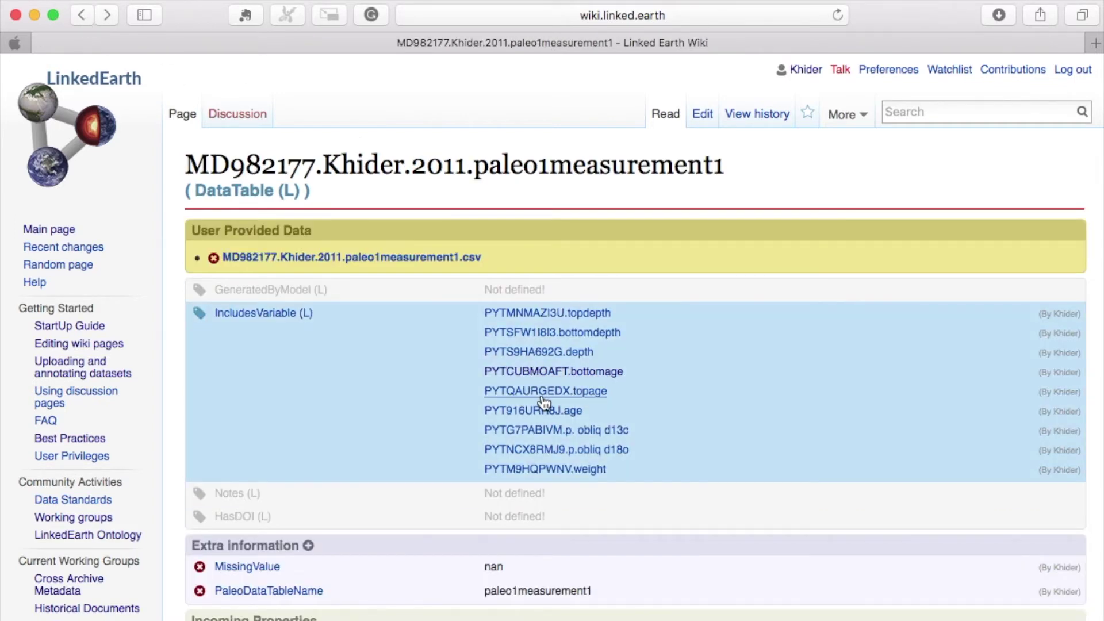
left_click(605, 434)
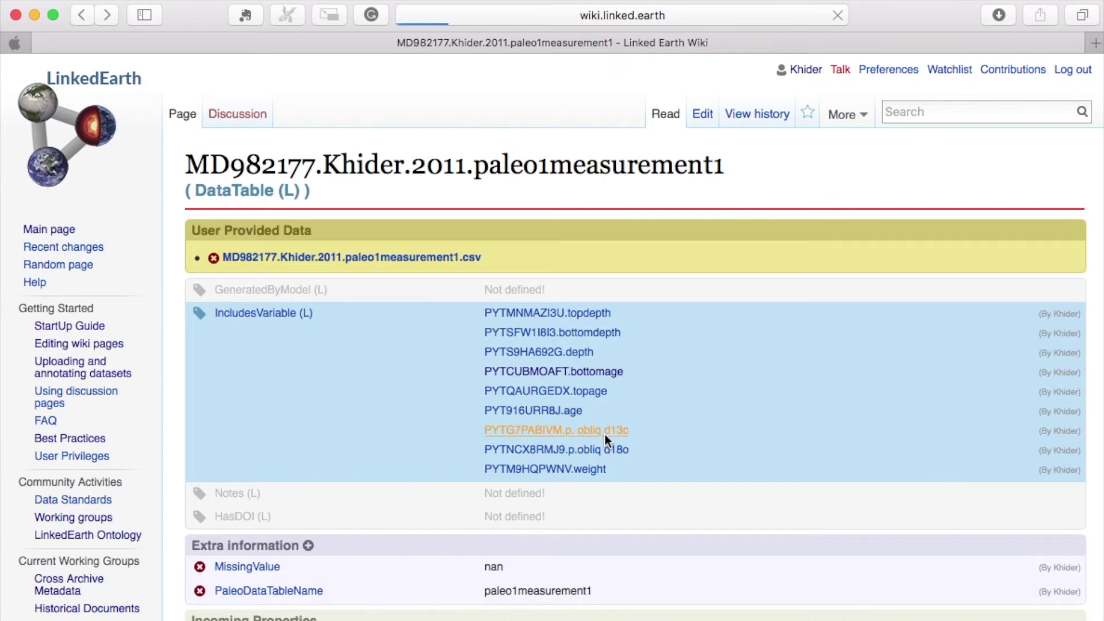
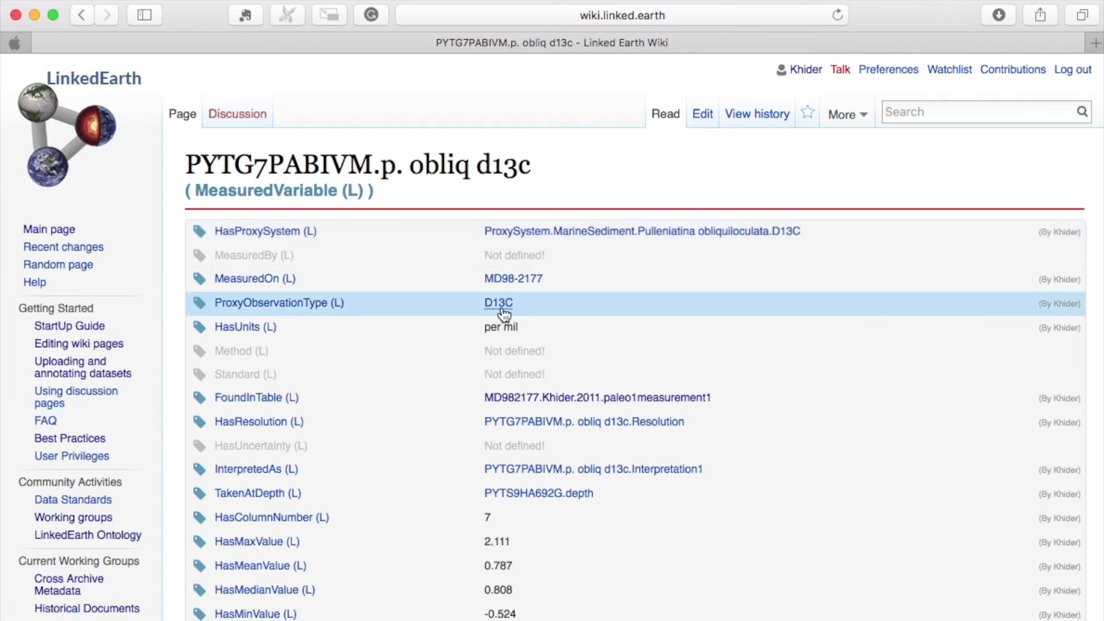
- Examine the d13c variable's proxy system and its Pulleniatina obliquiloculata sensor page, and return to the variable
left_click(680, 238)
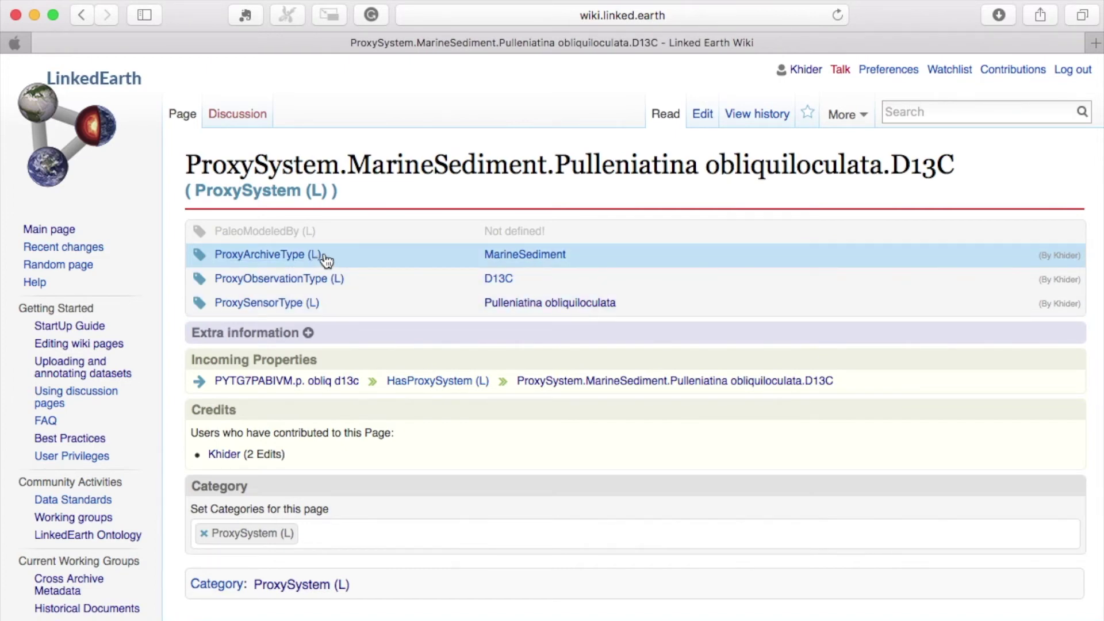
left_click(539, 305)
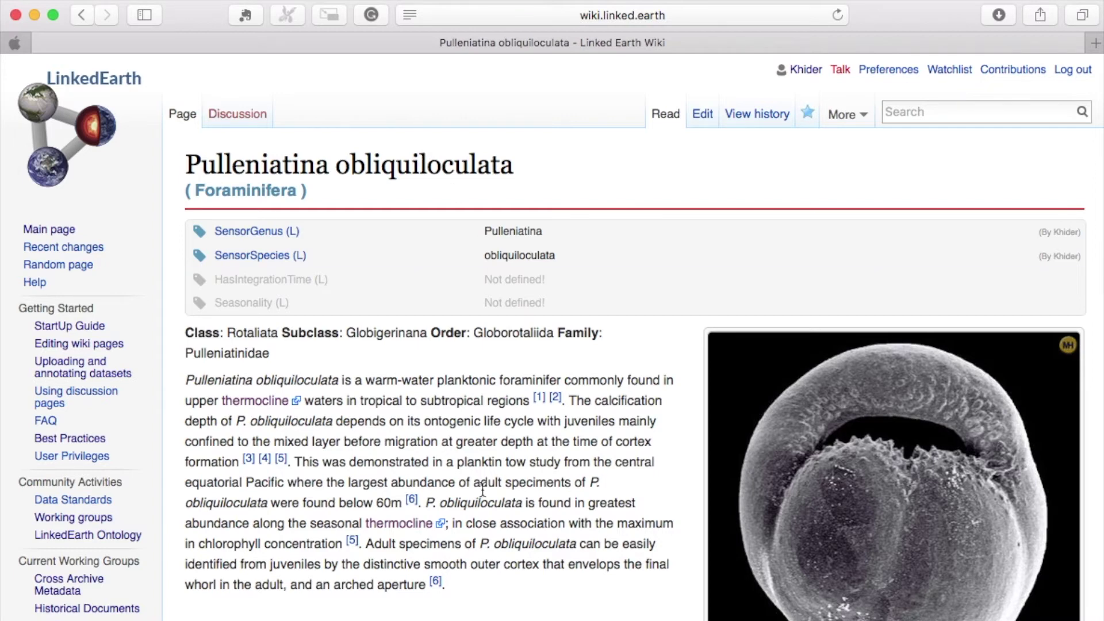
scroll(482, 489, "down", 8)
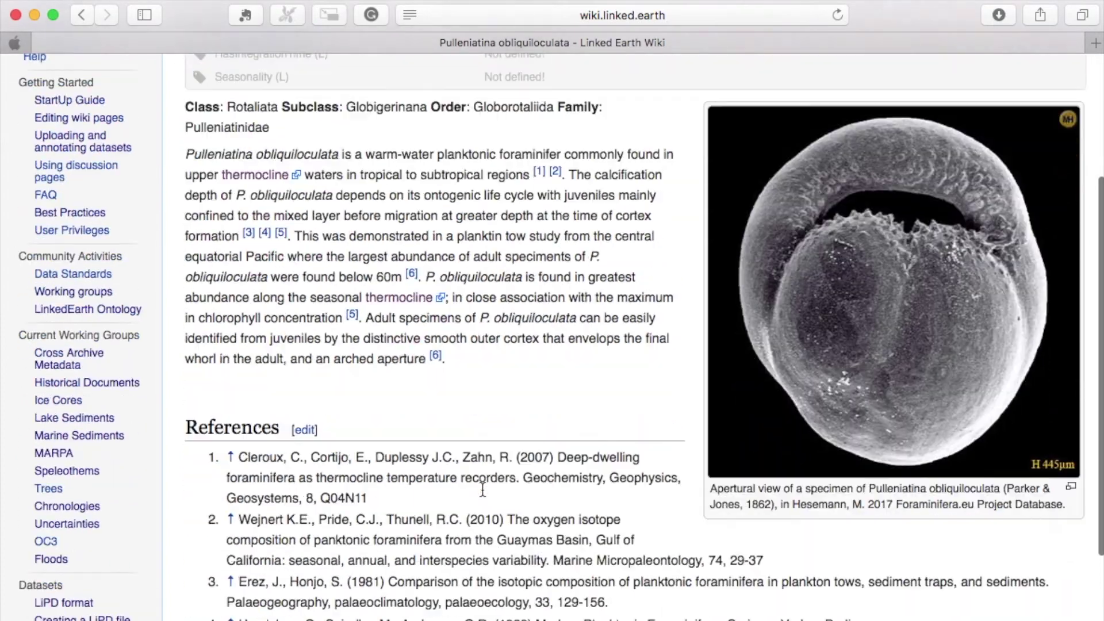
scroll(482, 490, "up", 4)
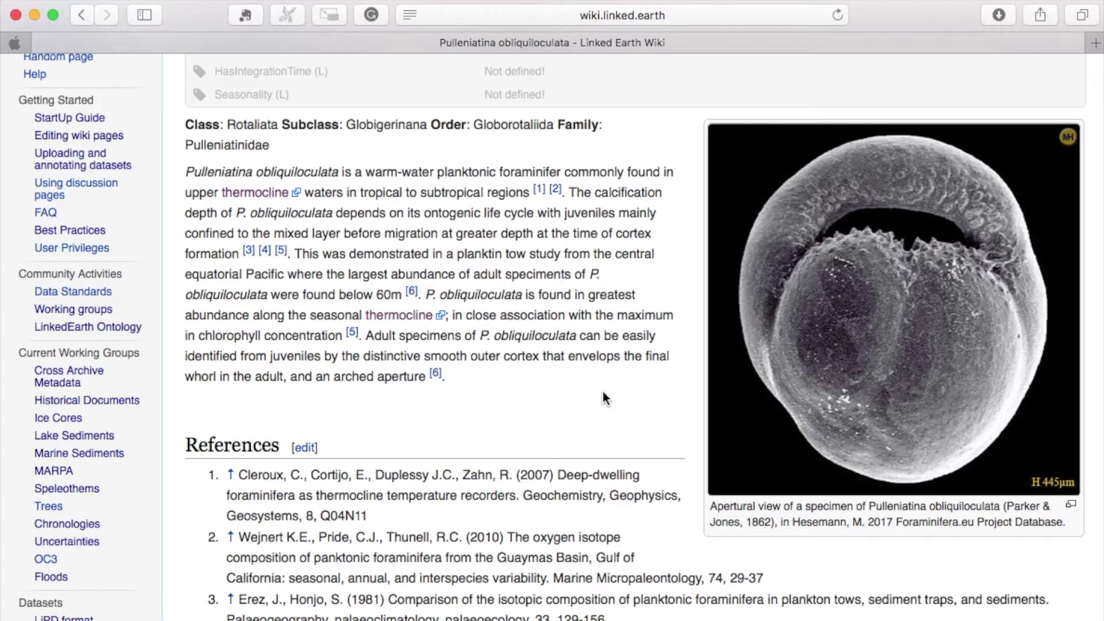
scroll(602, 392, "up", 4)
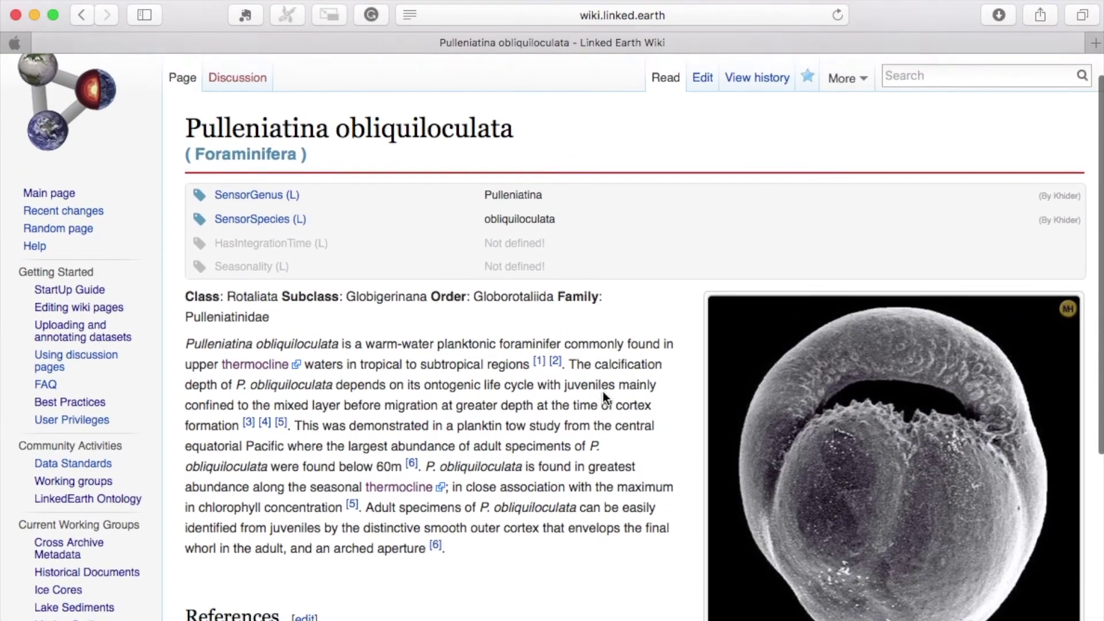
left_click(83, 18)
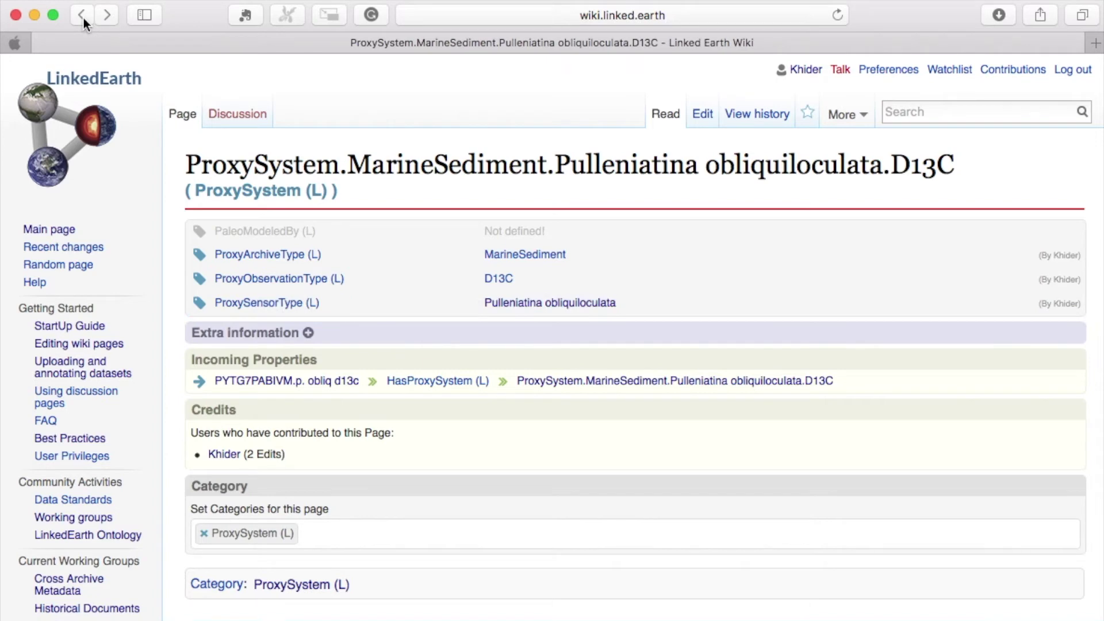
left_click(84, 19)
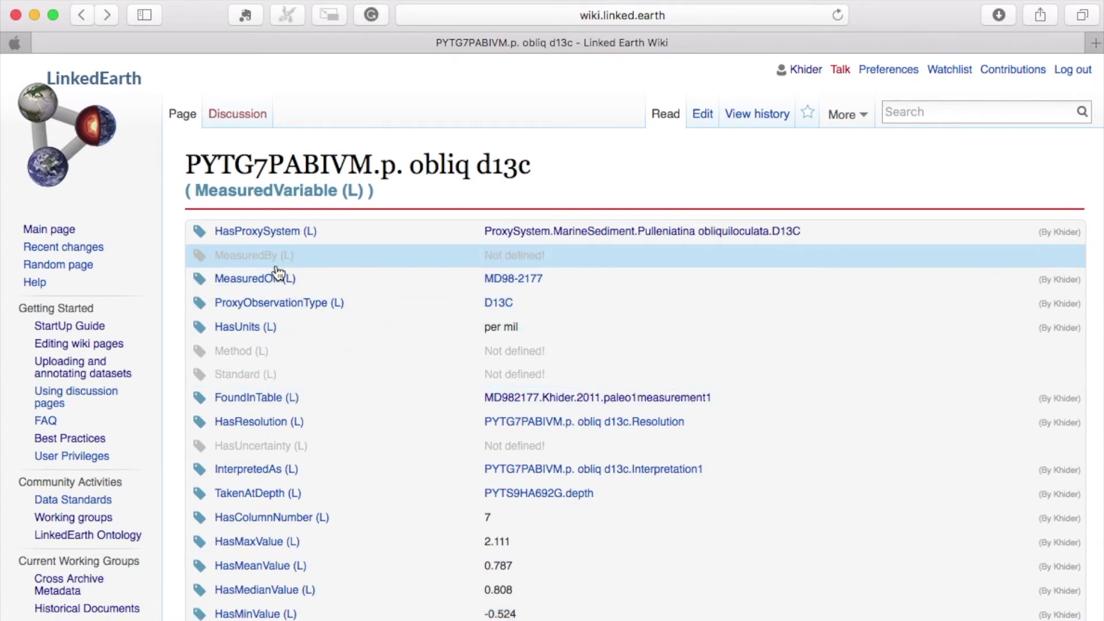
- Set the d13c variable's MeasuredBy property to the instrument USC.Stott.IRMS
left_click(488, 265)
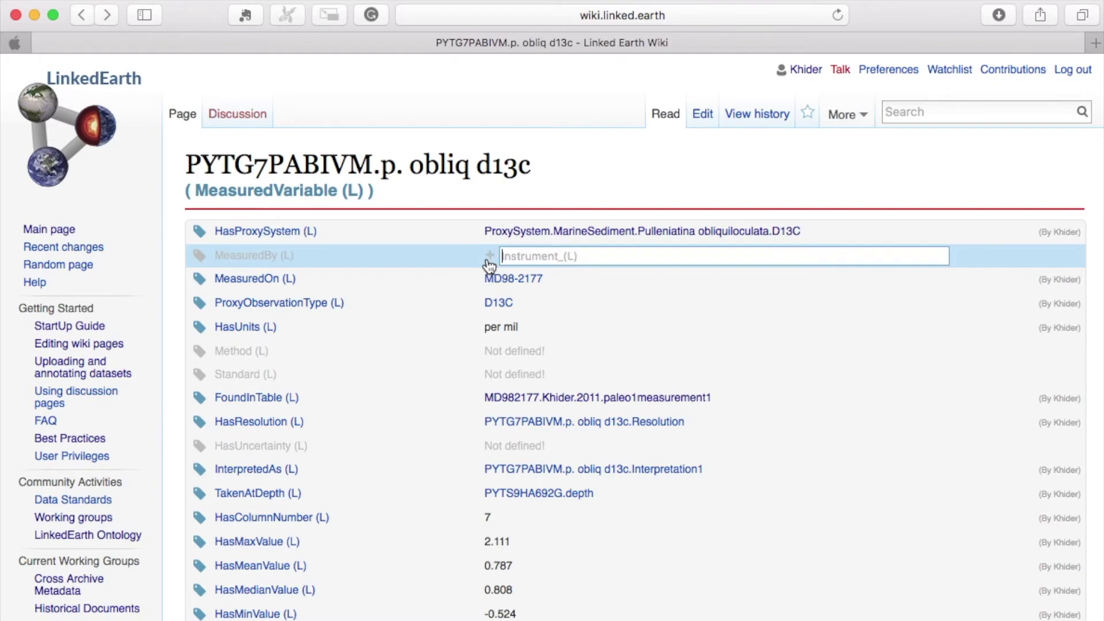
type("US")
type("C")
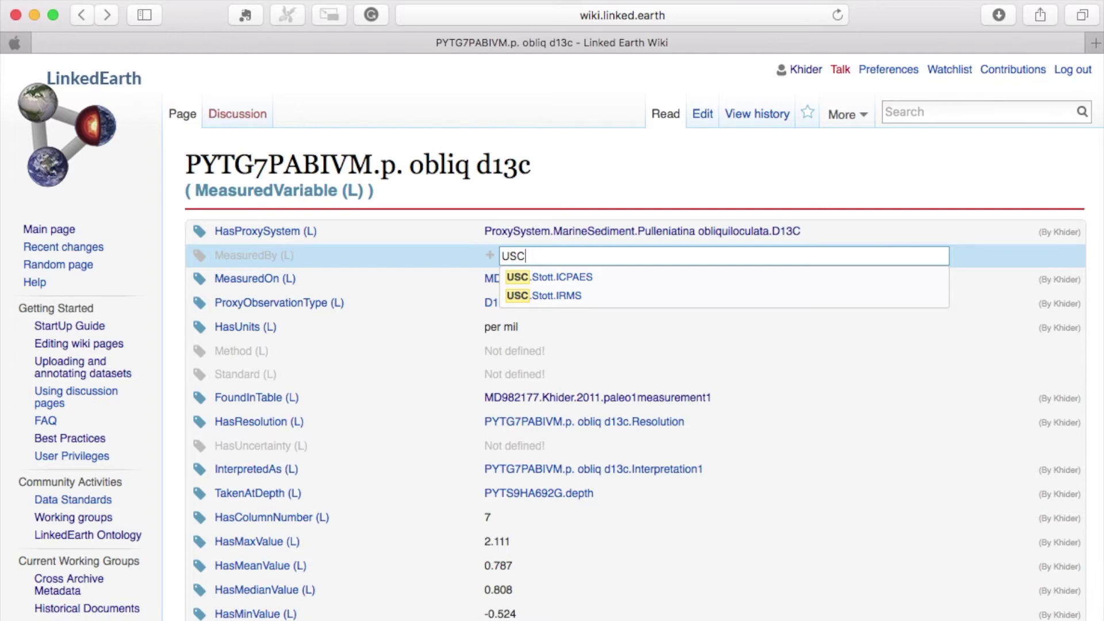
left_click(587, 296)
key("Return")
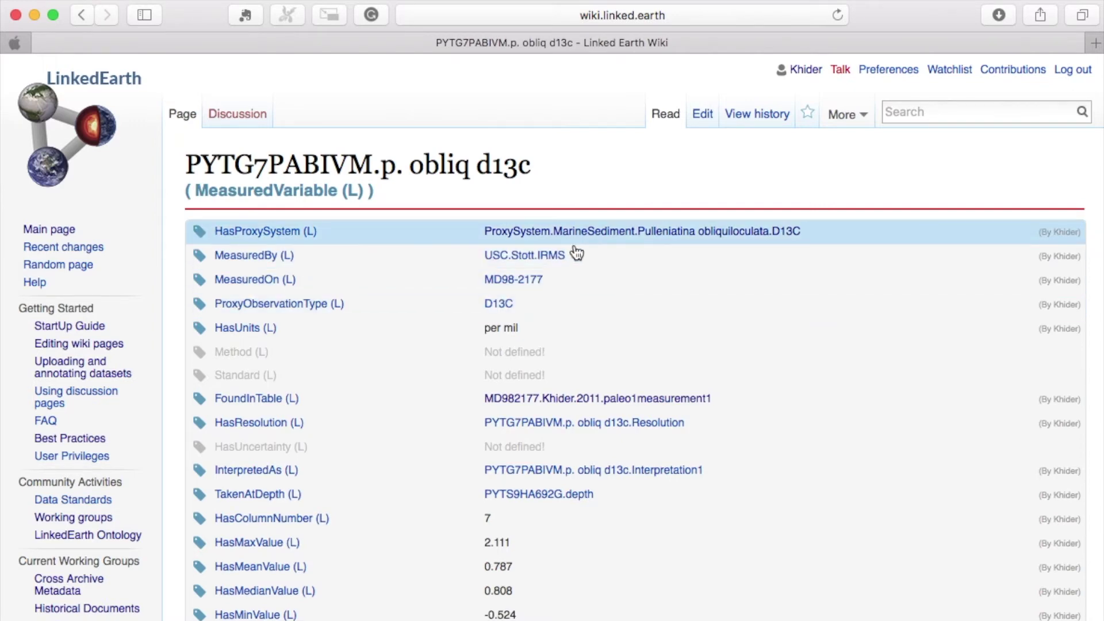
- Examine the USC.Stott.IRMS instrument page and the MD98-2177 physical sample page, returning to the d13c variable after each
left_click(557, 256)
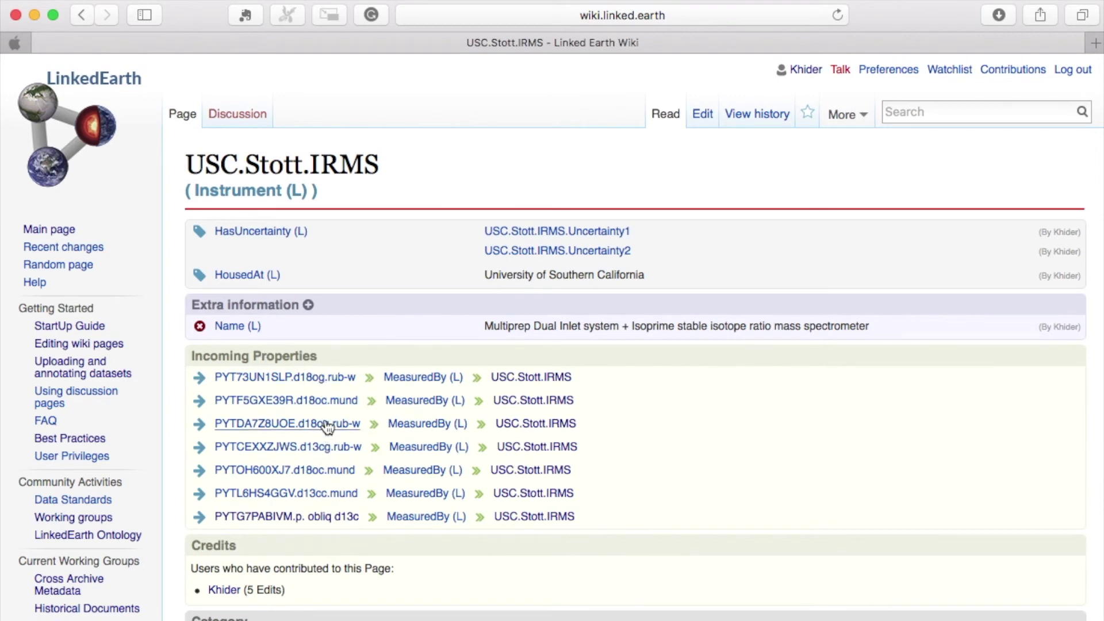
left_click(330, 517)
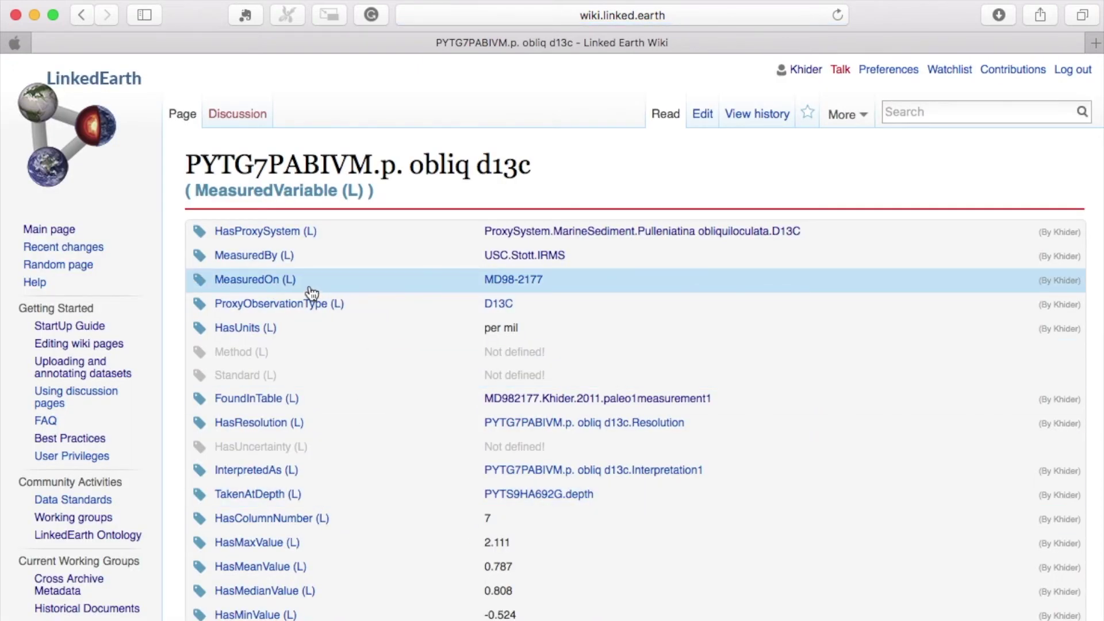
left_click(503, 279)
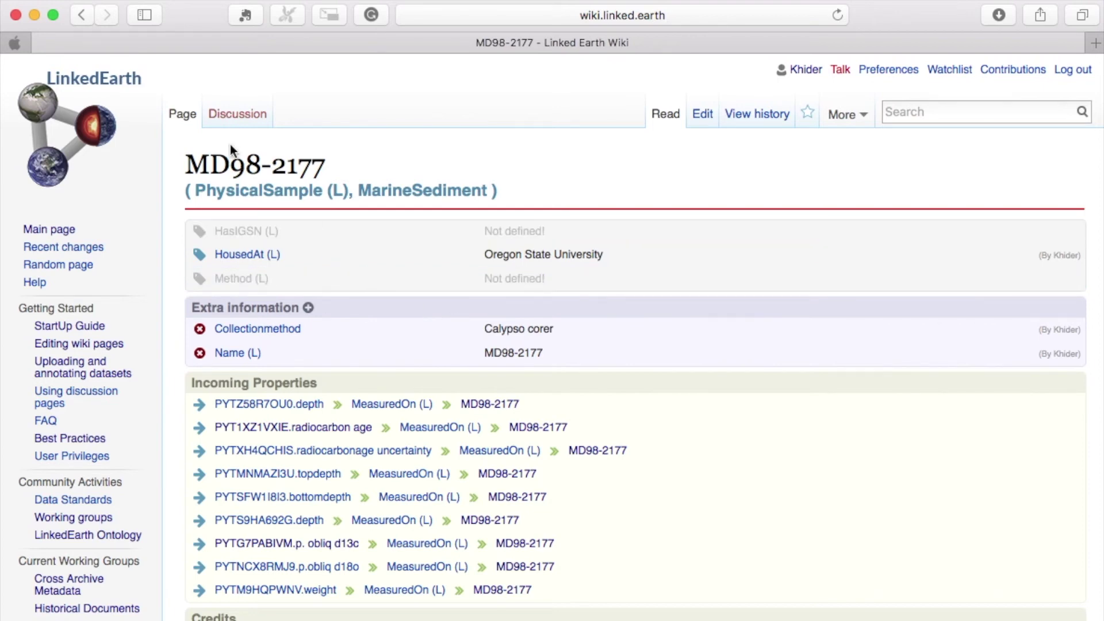
left_click(80, 18)
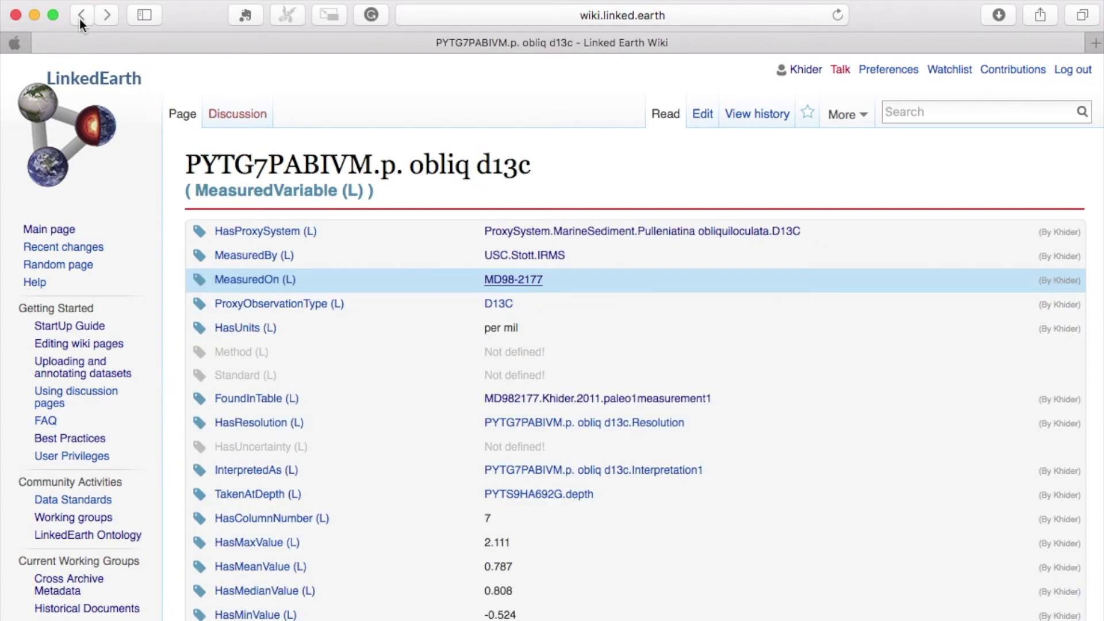
- Set the d13c variable's Standard property to VPDB
left_click(521, 375)
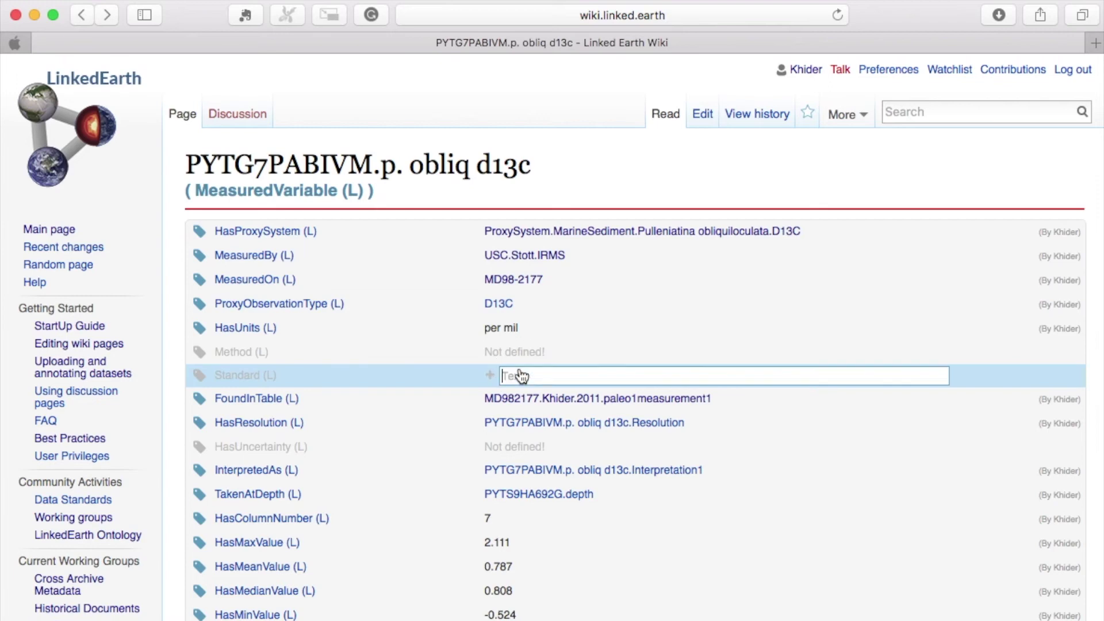
type("V")
type("D")
type("P")
key("BackSpace")
key("BackSpace")
type("PDB")
key("Return")
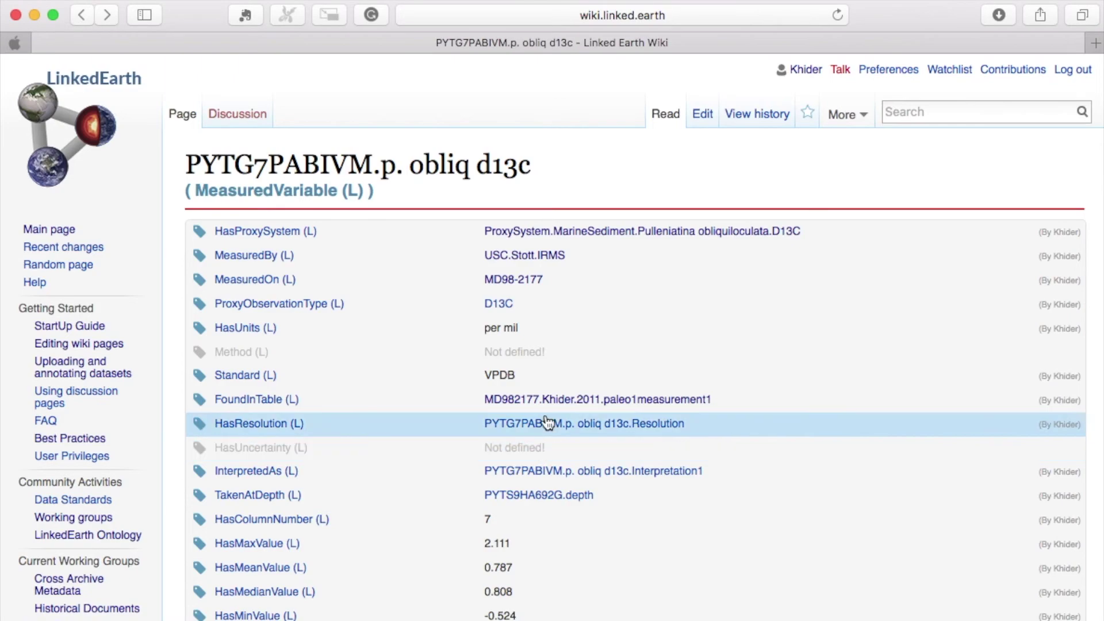
- Open the PYTNCX8RMJ9.p.obliq d18o variable from the paleo1measurement1 table and set its MeasuredBy property to USC.Stott.IRMS
scroll(563, 592, "down", 10)
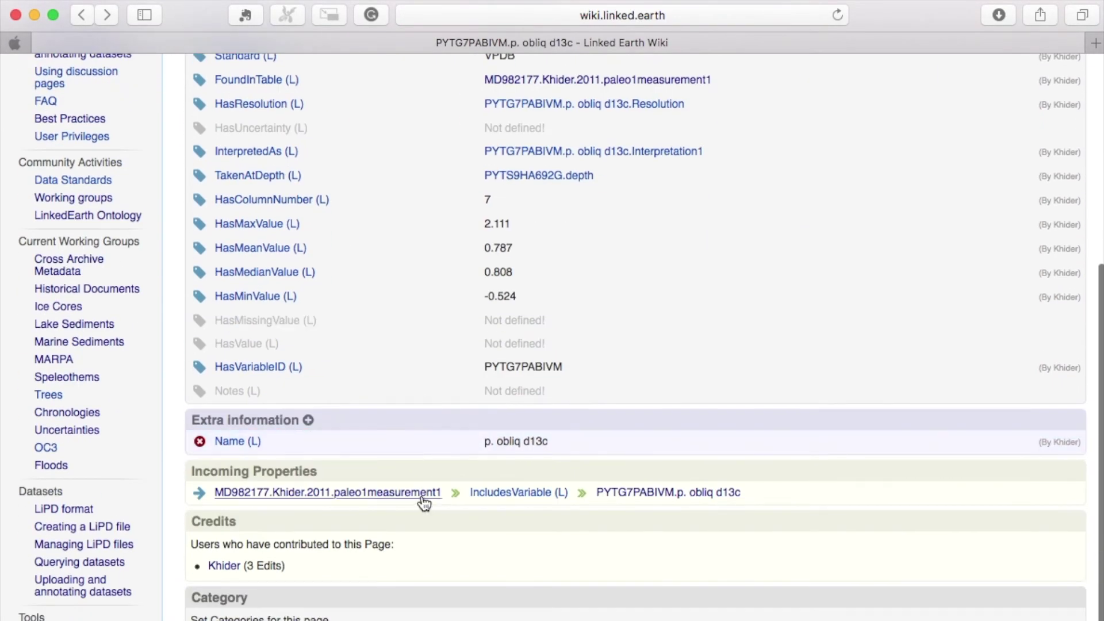
left_click(422, 495)
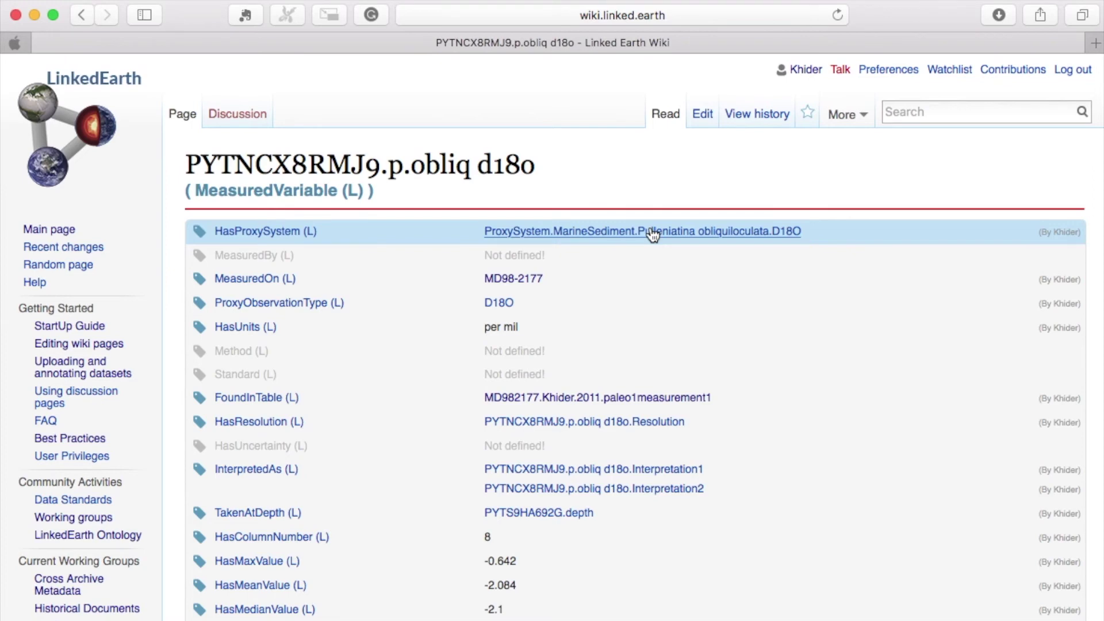
left_click(540, 231)
left_click(520, 253)
type("USC")
left_click(573, 299)
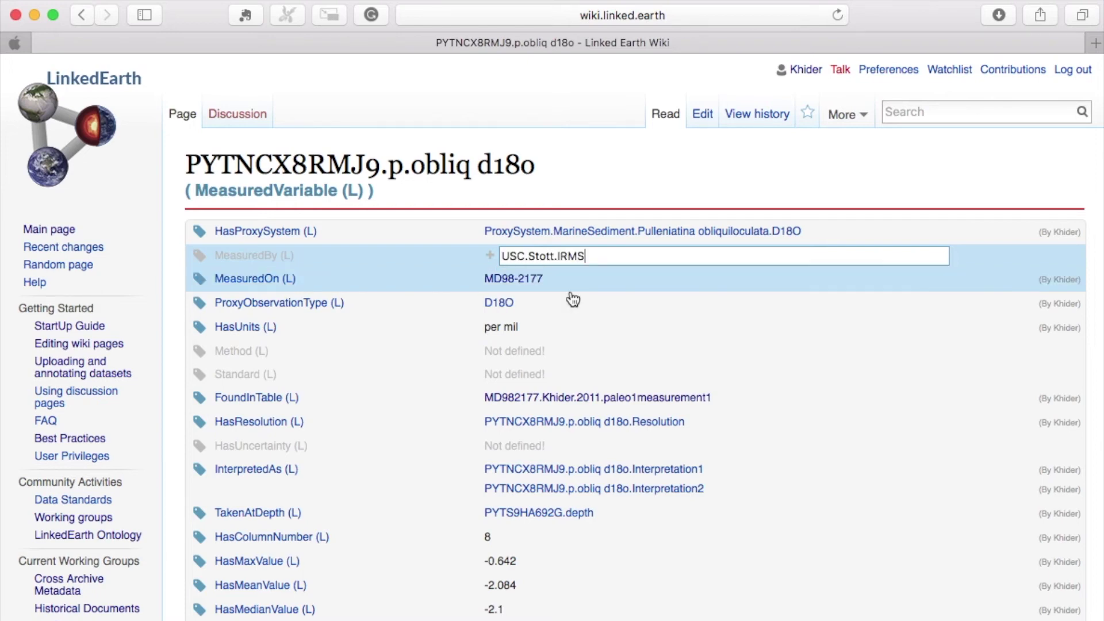
key("Return")
- Set the d18o variable's Standard property to VPDB
left_click(535, 375)
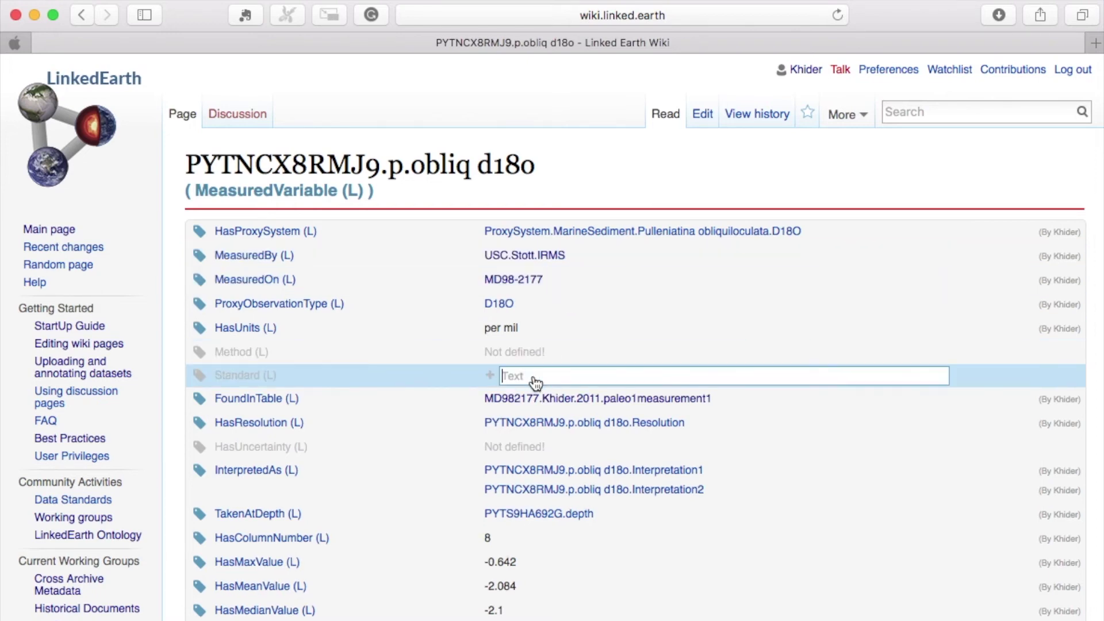
type("VPDB")
key("Return")
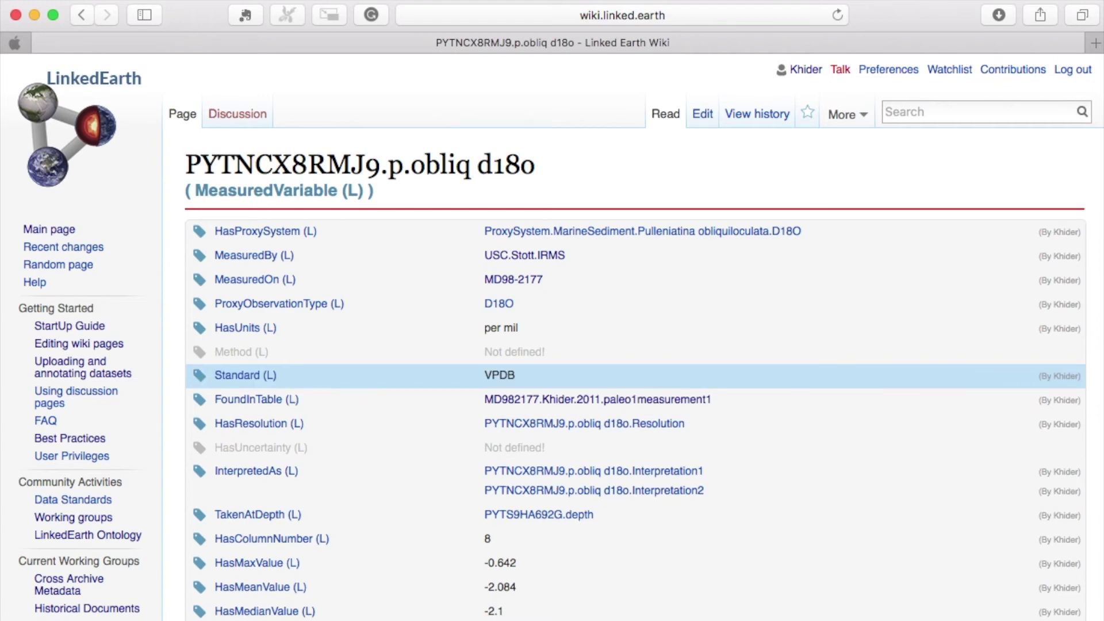
- Return to the paleo1measurement1 table and open its PYTM9HQPWNV.weight variable
scroll(722, 581, "down", 5)
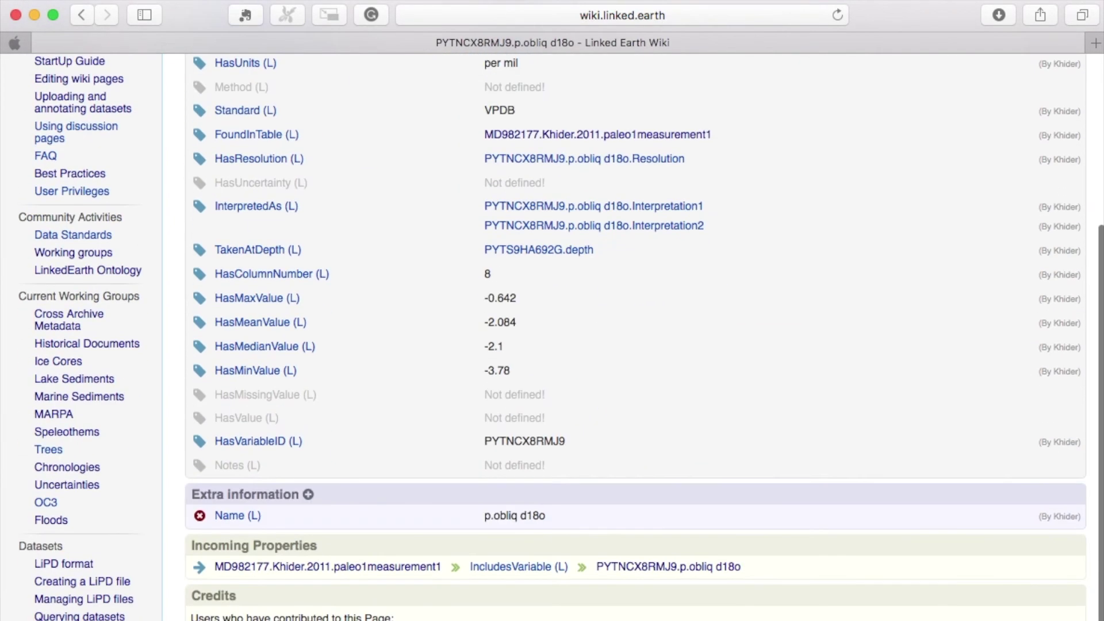
left_click(337, 566)
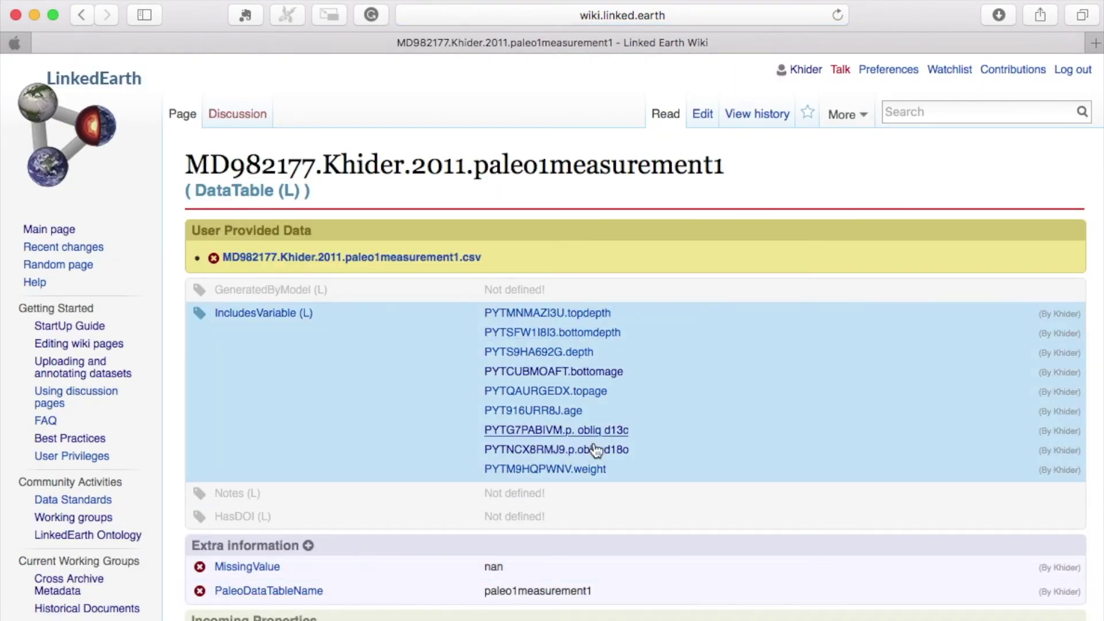
left_click(587, 470)
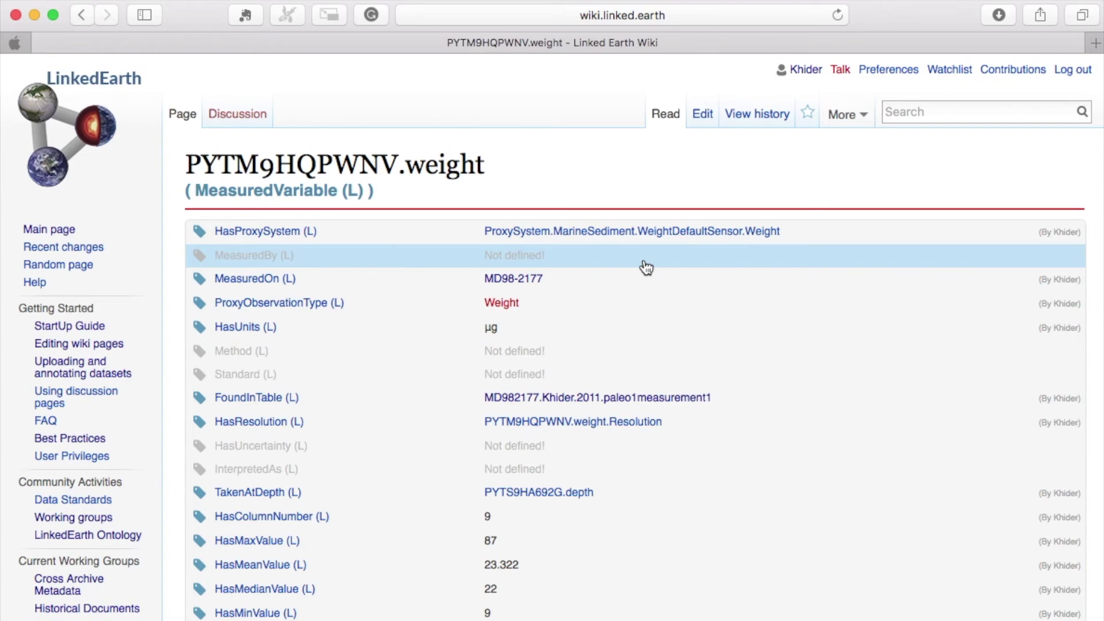
- Create the missing Weight page from the weight variable's ProxyObservationType link, assigning it the InferredVariable (L) category
left_click(499, 308)
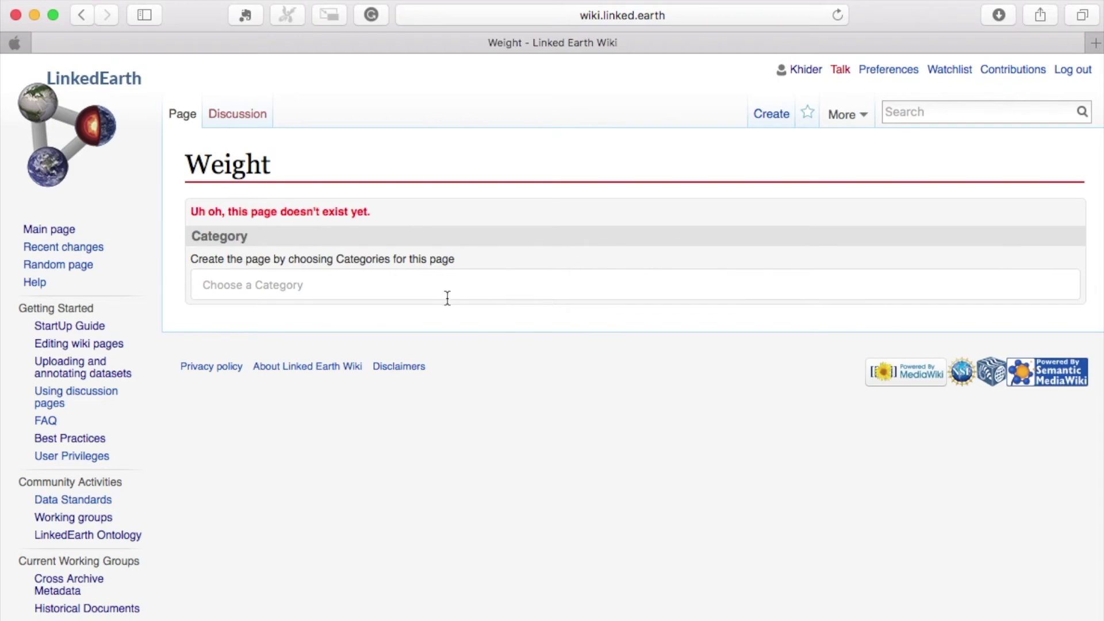
left_click(319, 288)
type("In")
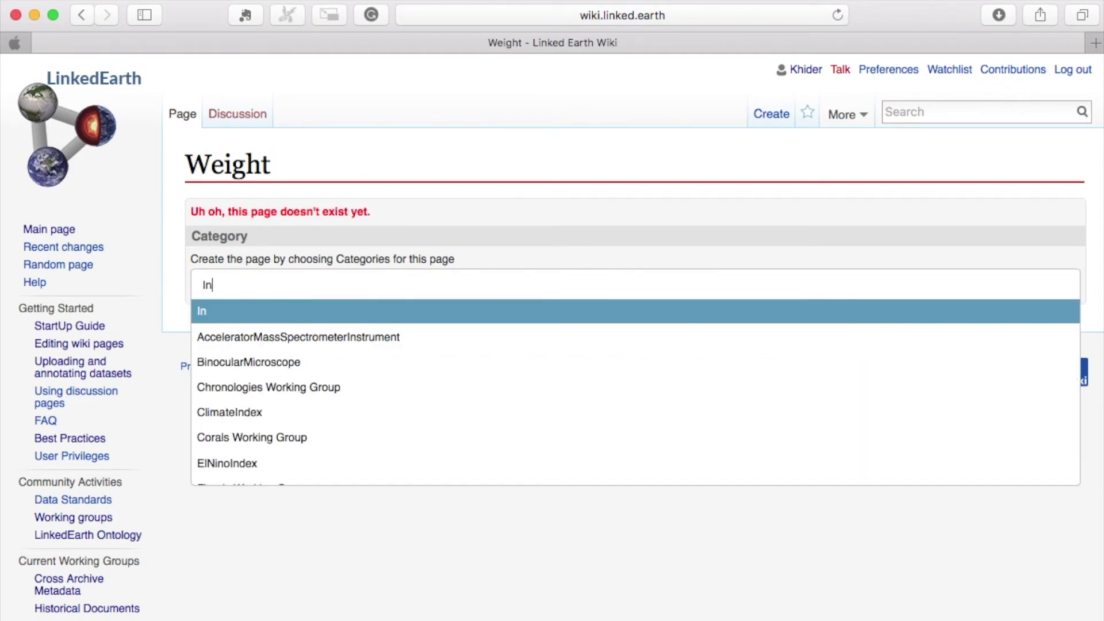
scroll(320, 368, "down", 5)
scroll(320, 368, "down", 5)
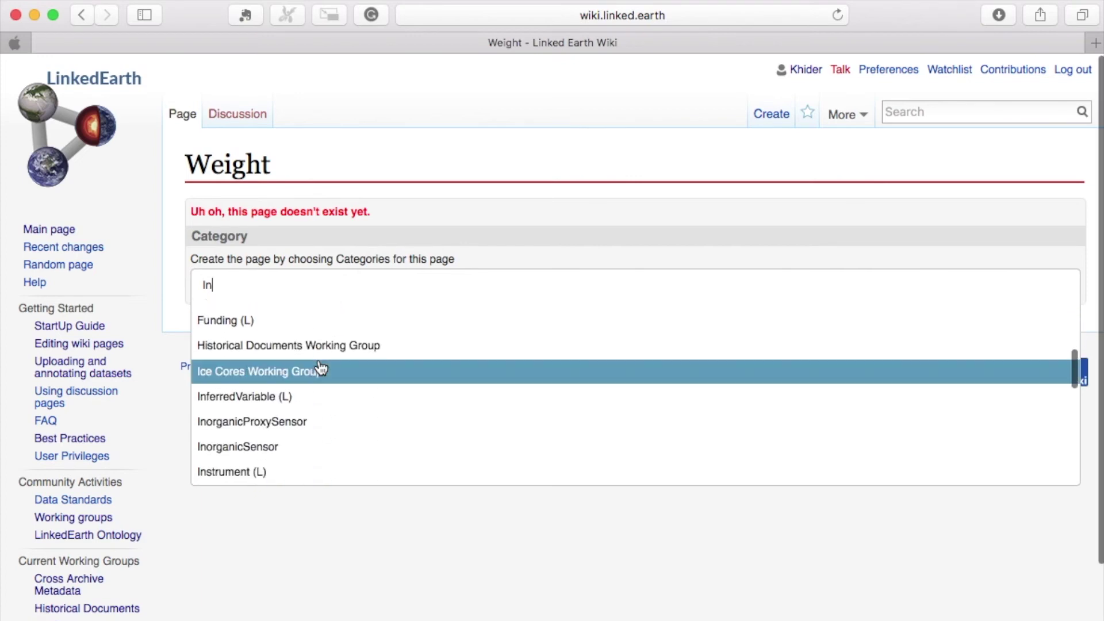
scroll(321, 368, "down", 5)
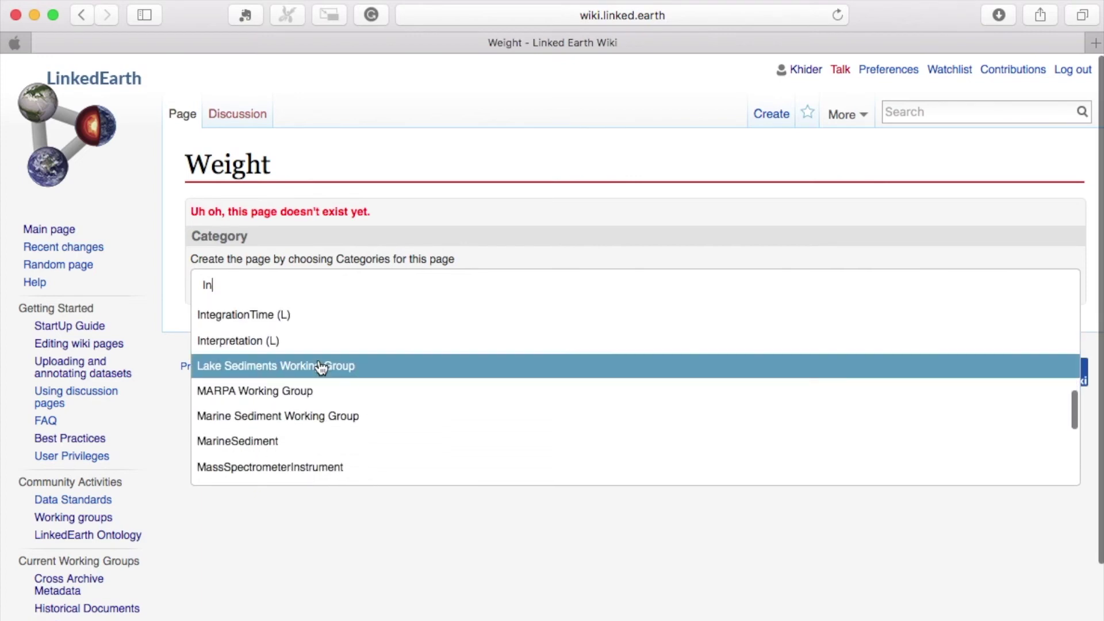
scroll(321, 368, "up", 6)
scroll(320, 368, "up", 2)
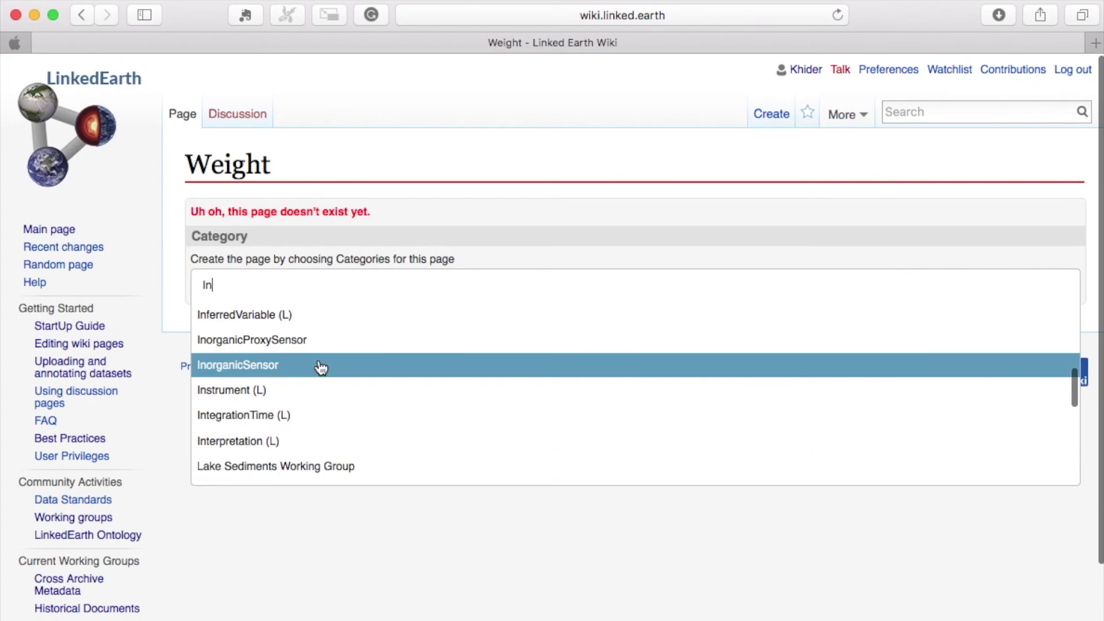
left_click(313, 333)
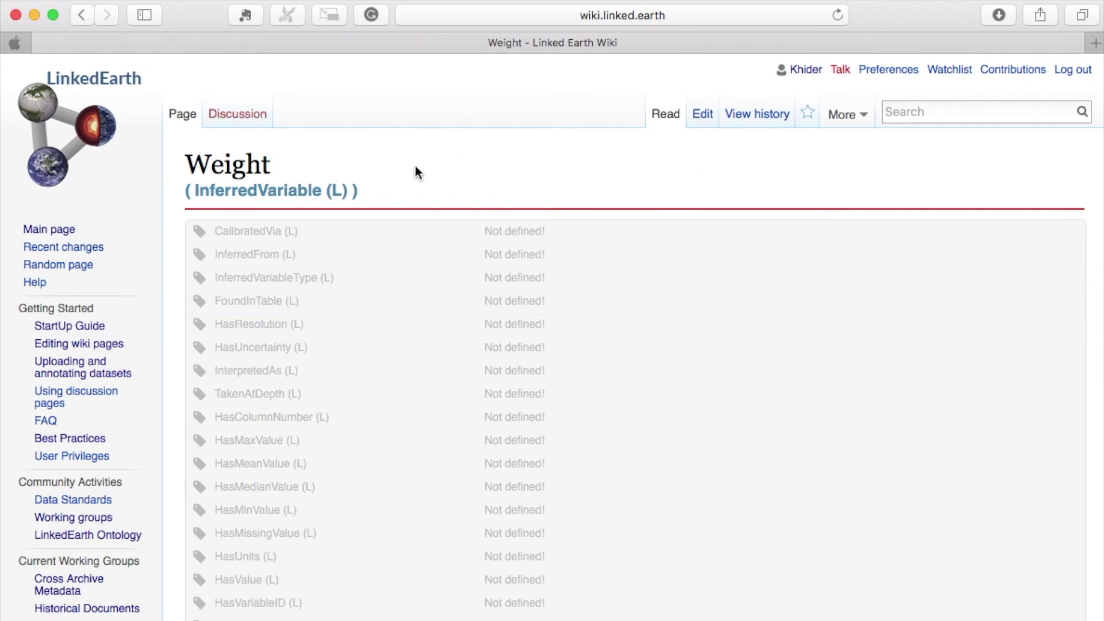
- Examine the new Weight page's properties and incoming links, and review the PYTM9HQPWNV.weight variable's properties
scroll(371, 483, "down", 3)
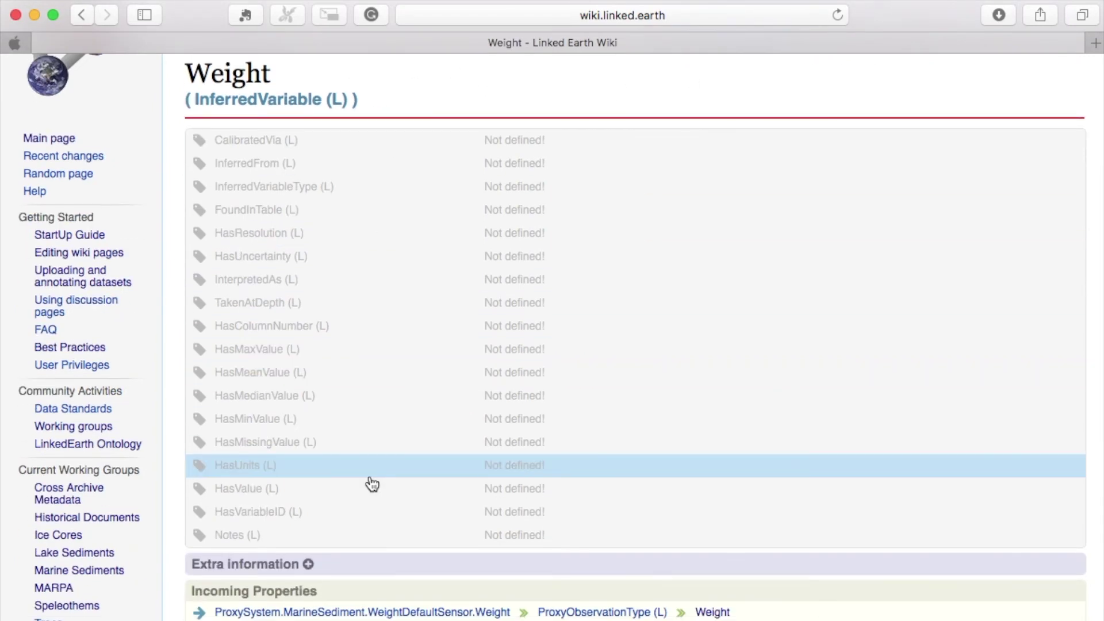
scroll(450, 320, "up", 3)
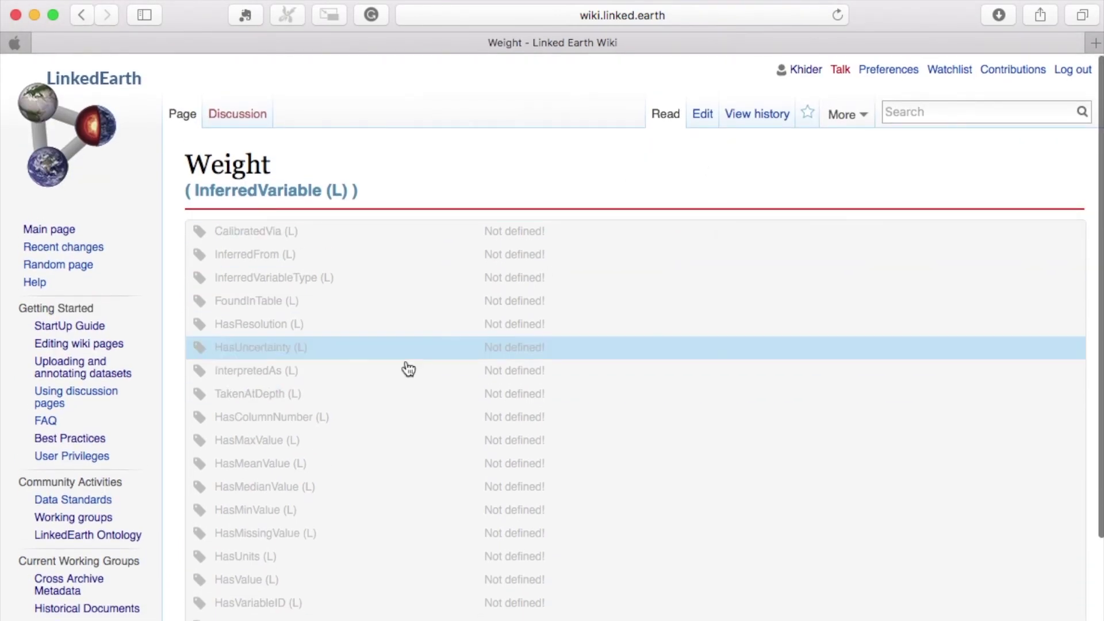
scroll(365, 377, "down", 3)
scroll(363, 385, "down", 6)
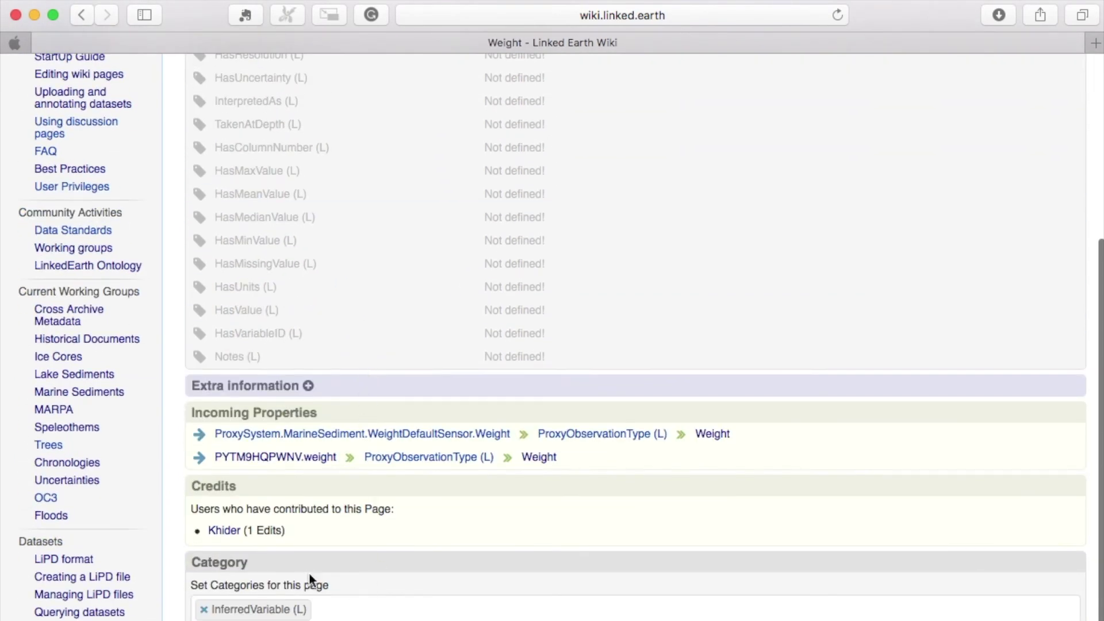
left_click(292, 457)
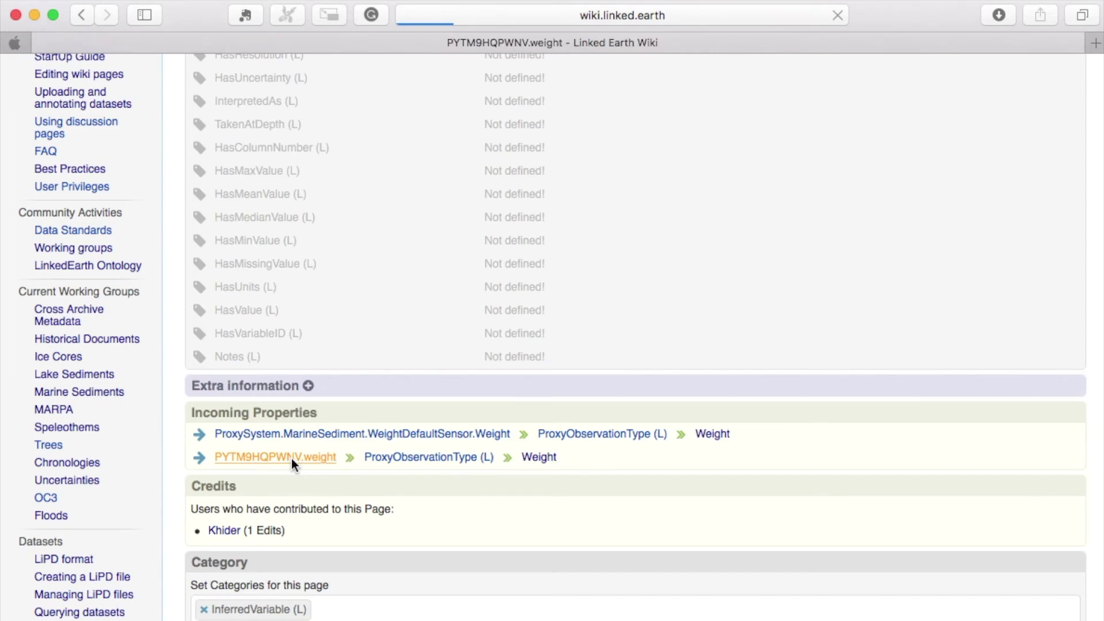
scroll(382, 493, "down", 4)
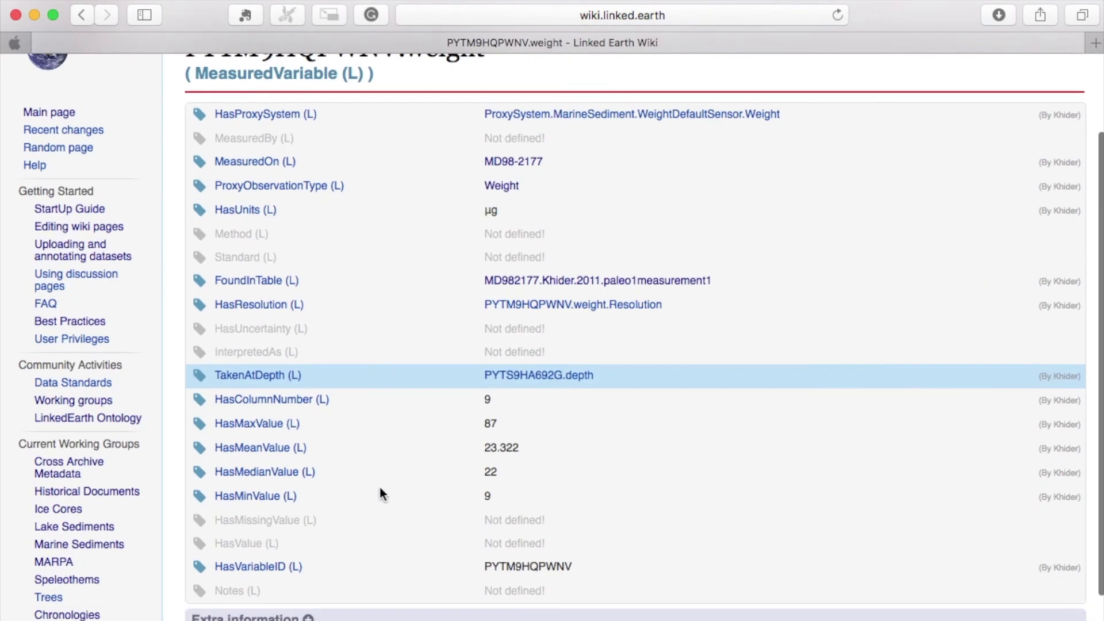
scroll(382, 494, "up", 3)
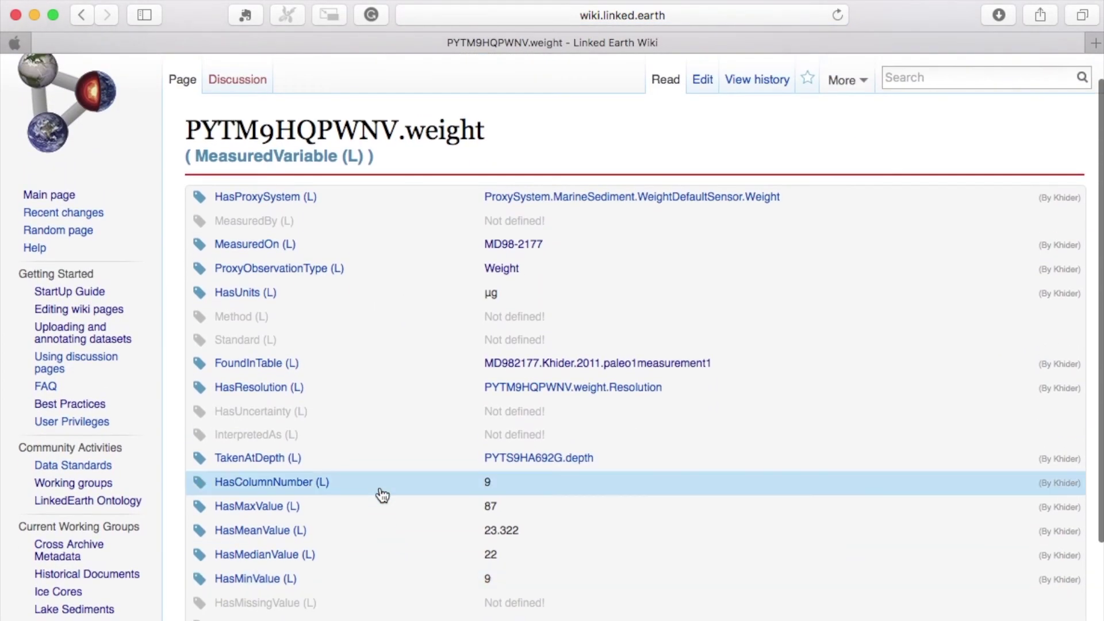
scroll(382, 494, "down", 8)
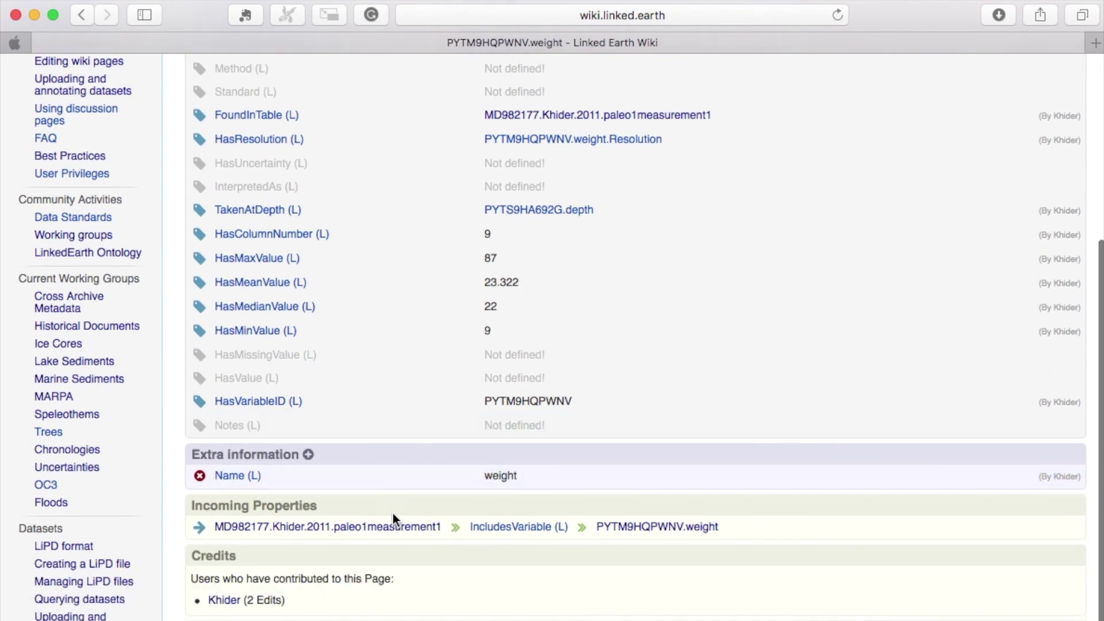
- Open the d18o variable from the paleo1measurement1 table, examine its Interpretation1 page and return to the variable
left_click(396, 525)
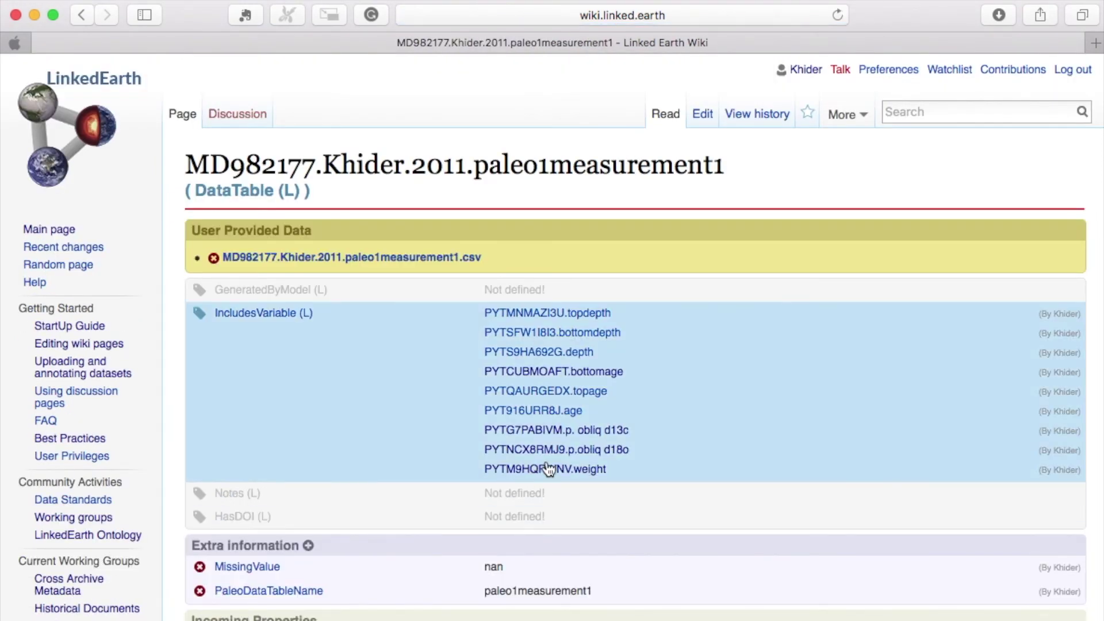
left_click(554, 453)
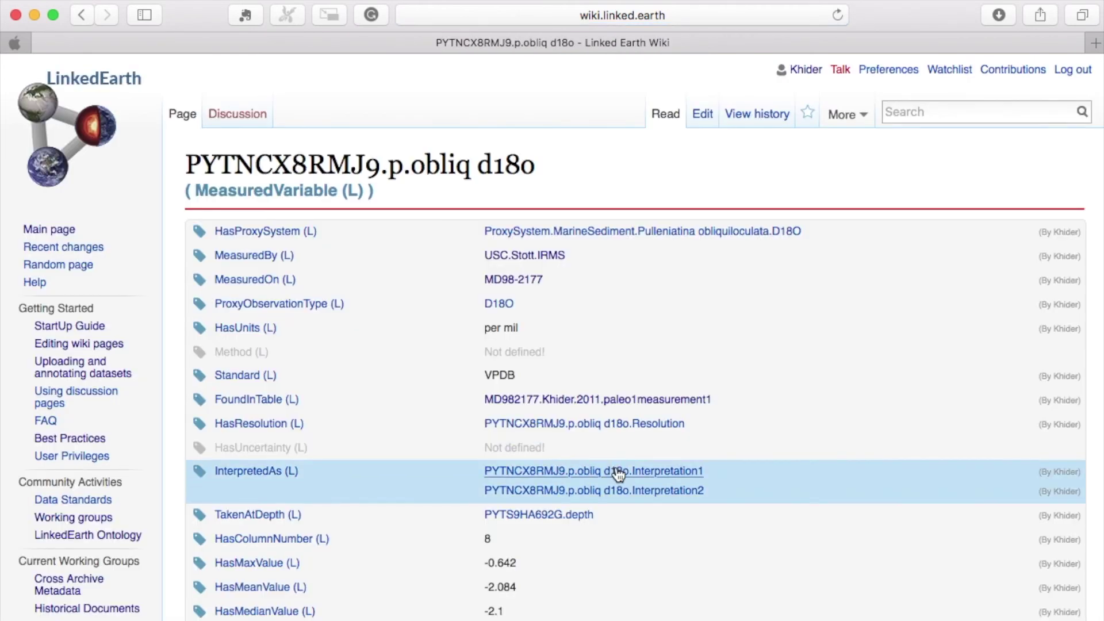
left_click(617, 472)
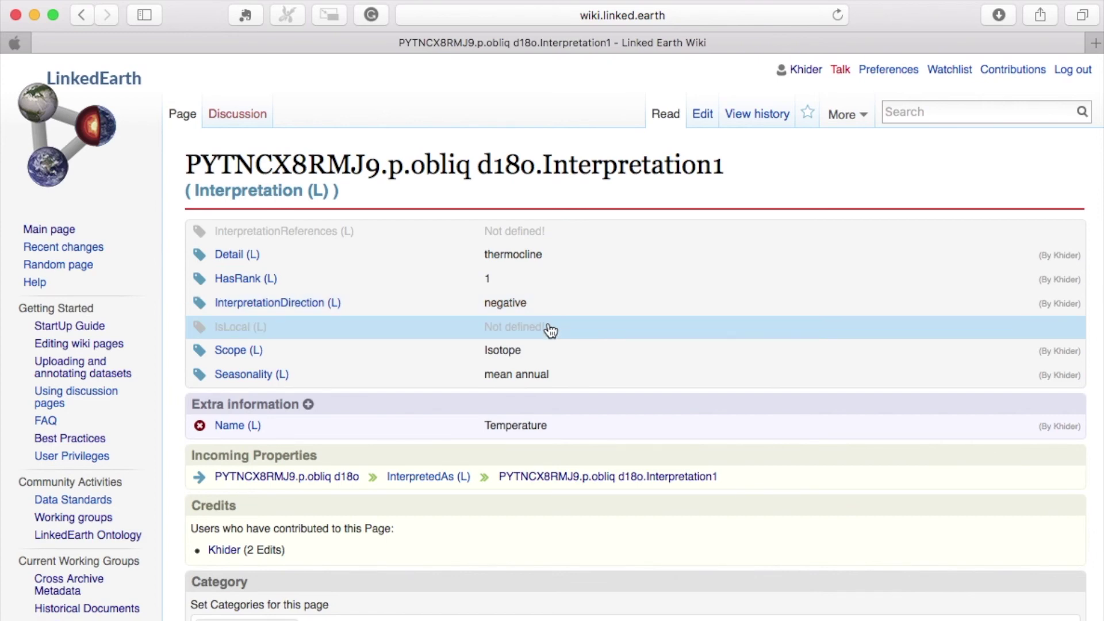
left_click(350, 476)
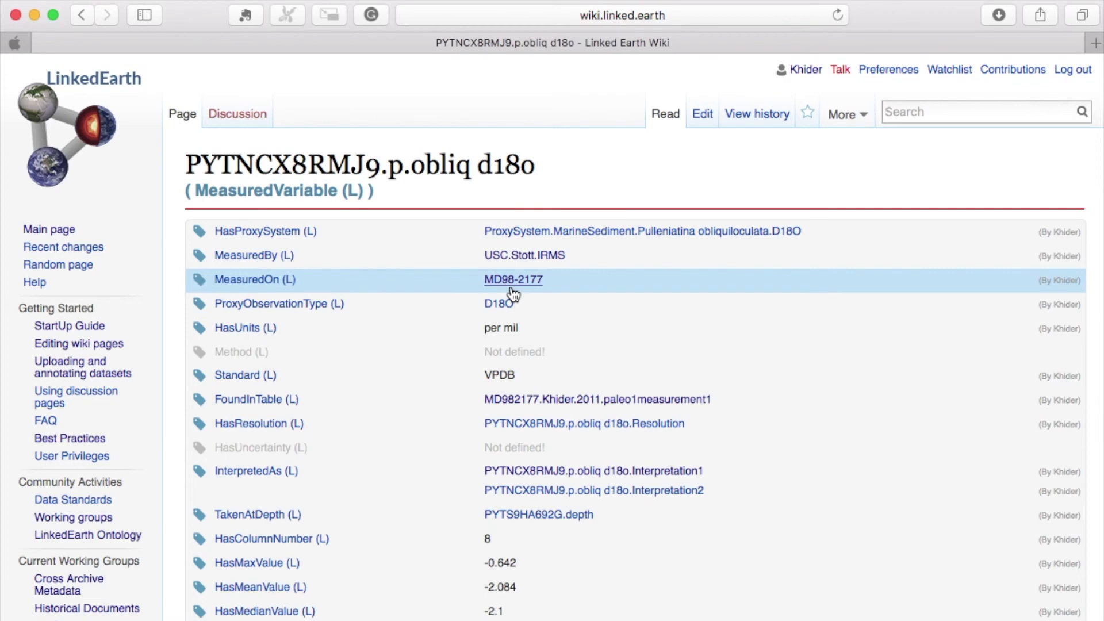
- Go up through PaleoData1 to the MD982177.Khider.2011 dataset page, examine its Location page and return to the dataset
scroll(574, 313, "down", 1)
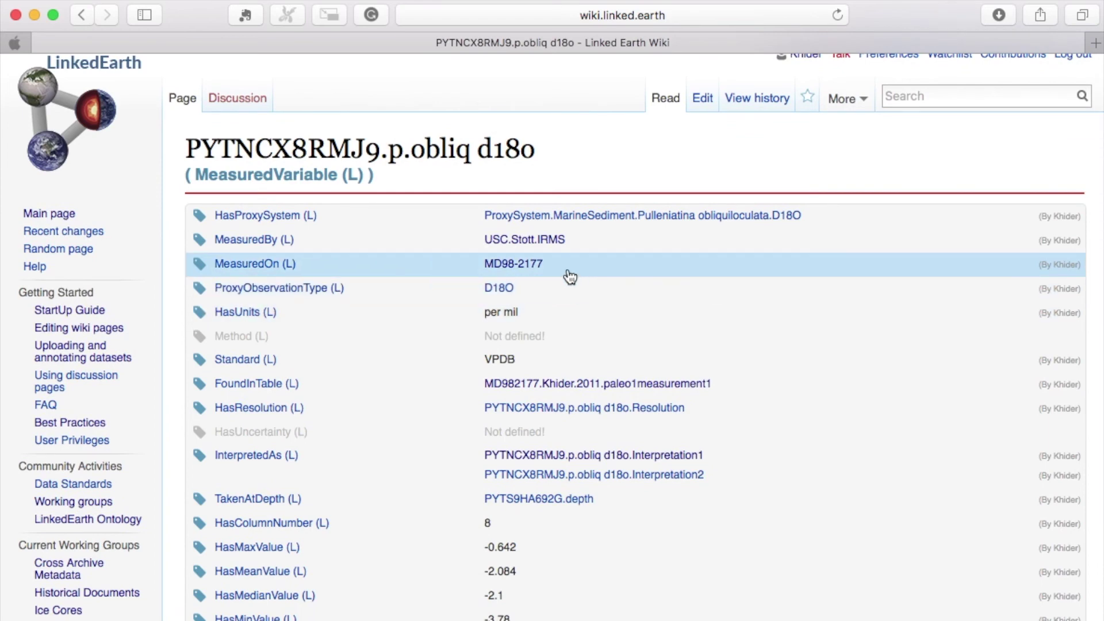
scroll(557, 387, "down", 8)
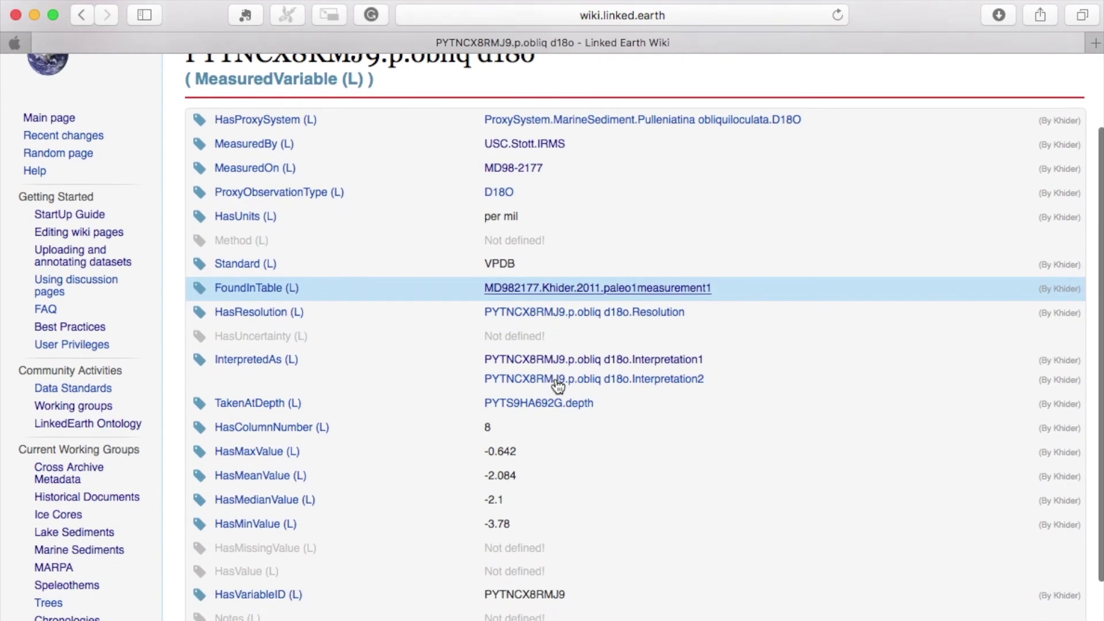
left_click(423, 617)
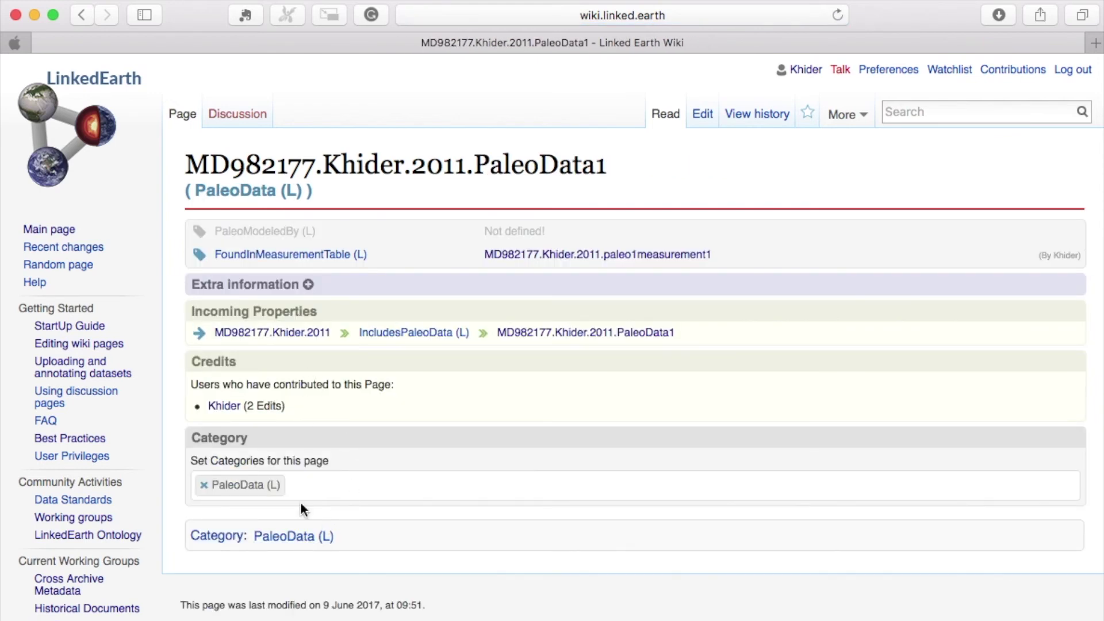
left_click(293, 332)
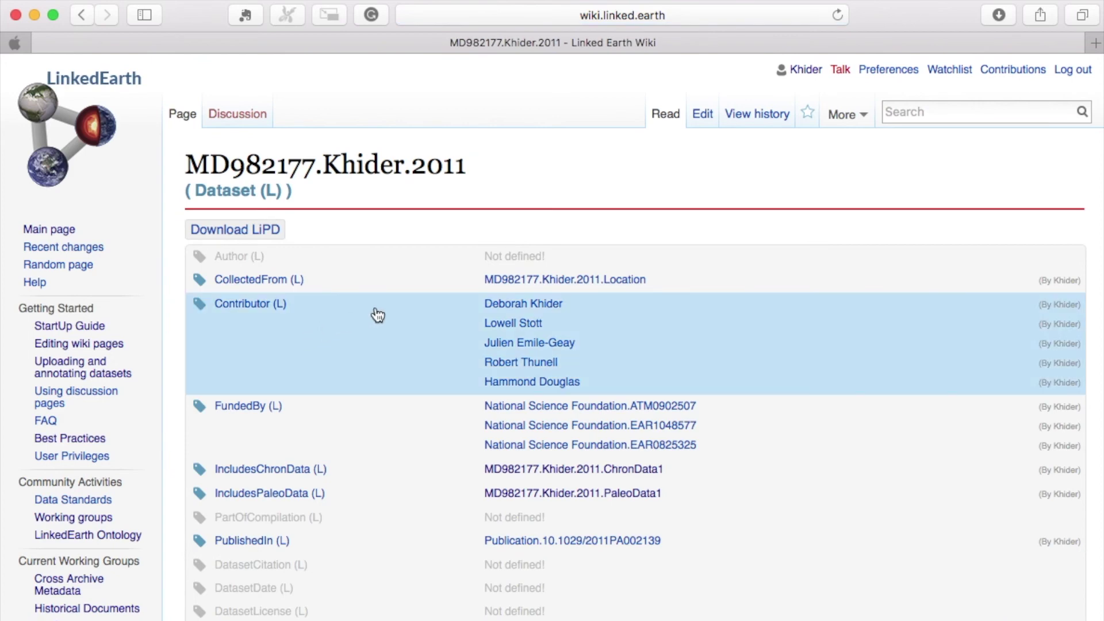
left_click(590, 279)
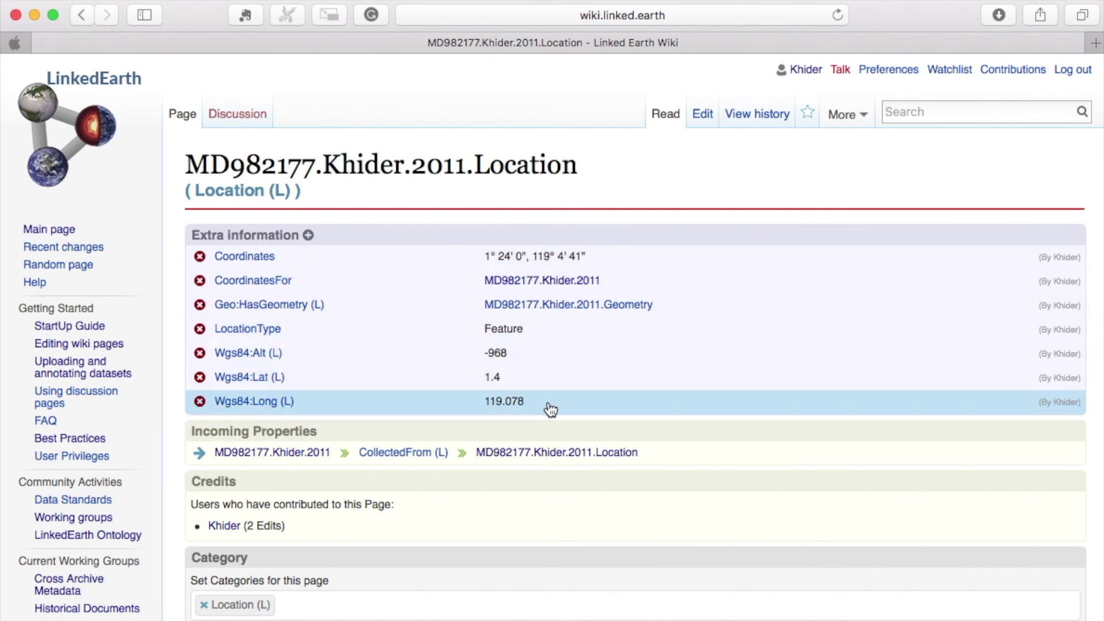
left_click(314, 455)
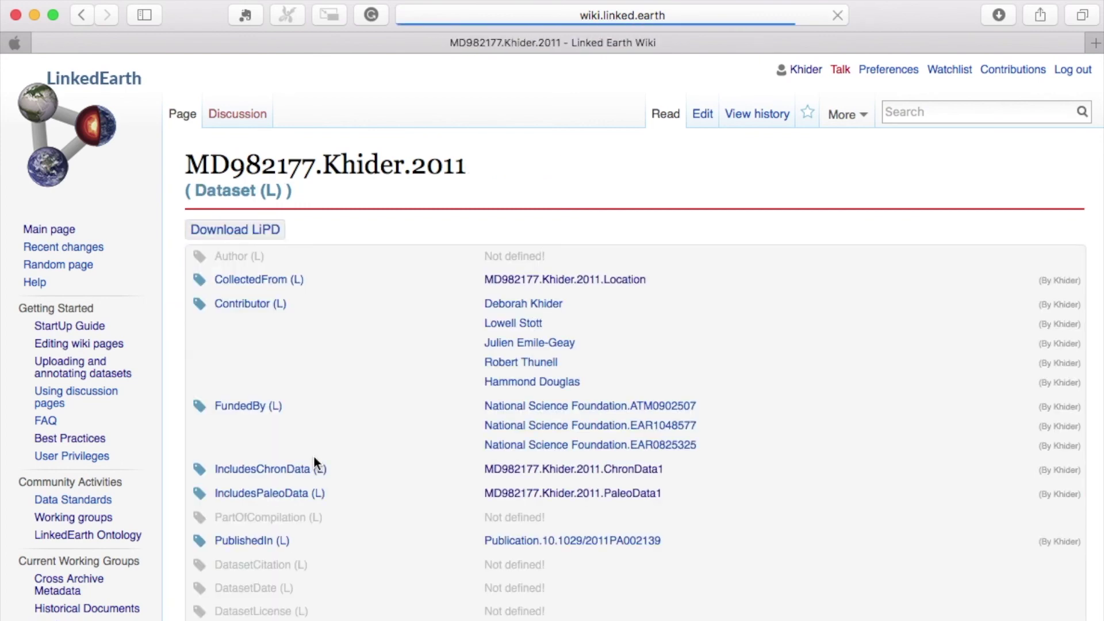
- Open the dataset's Publication.10.1029/2011PA002139 page and examine its bibliographic properties, abstract and extra information
scroll(390, 486, "down", 2)
left_click(554, 470)
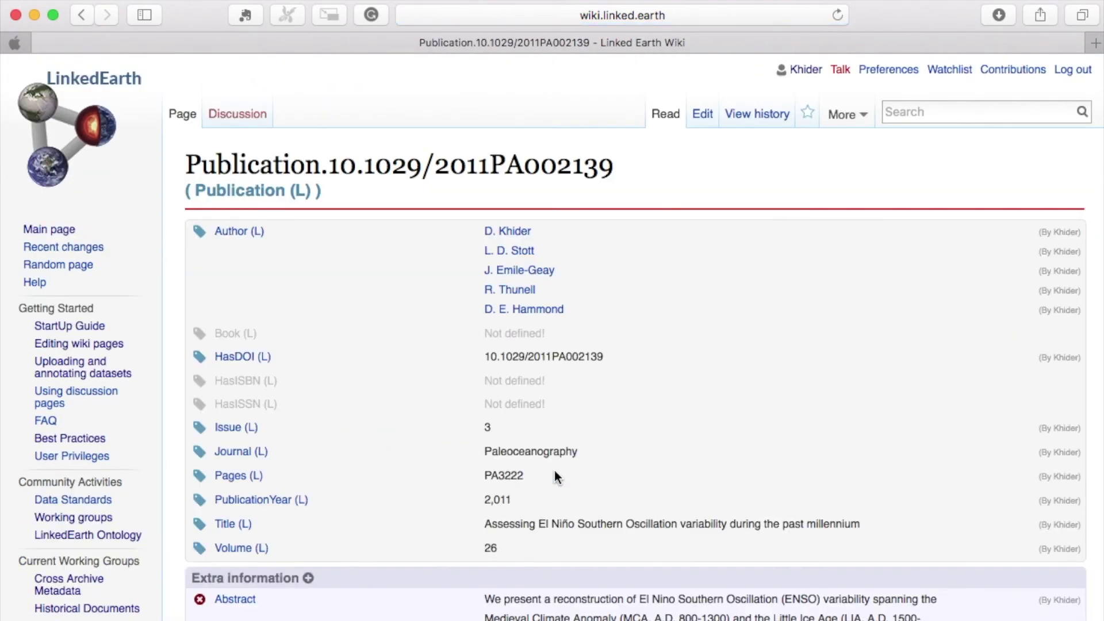
scroll(554, 470, "down", 5)
scroll(554, 470, "up", 3)
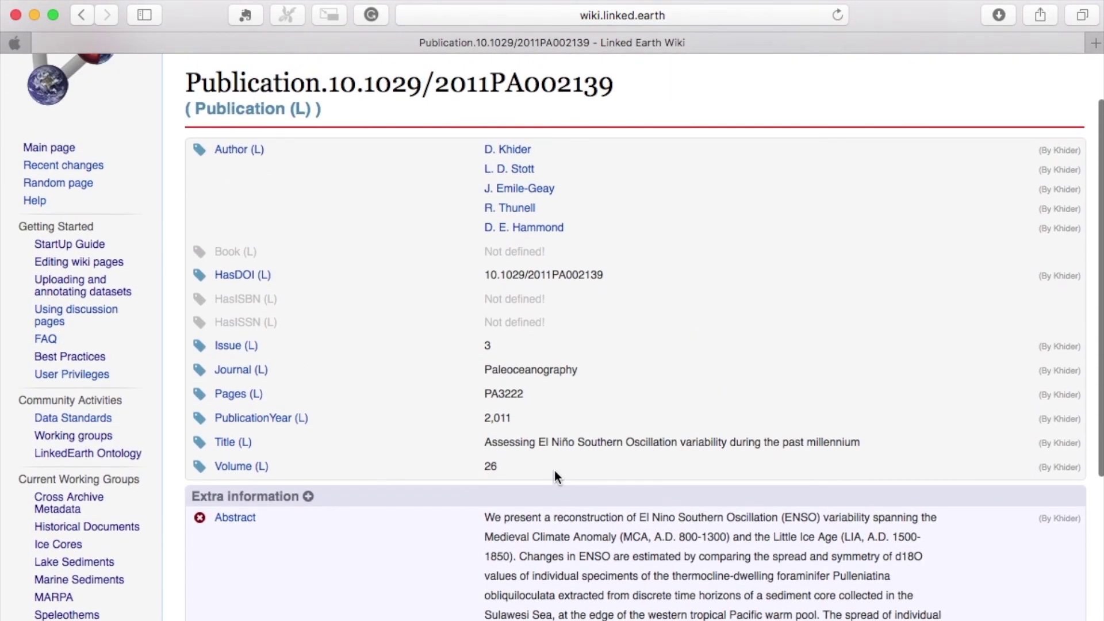
scroll(555, 470, "down", 4)
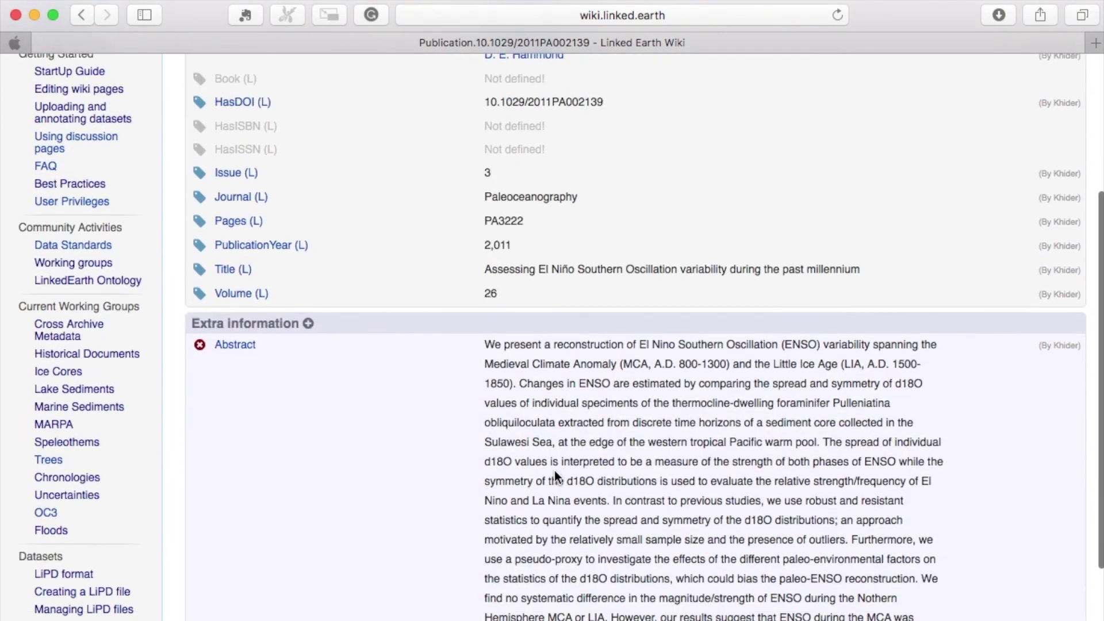
scroll(554, 470, "up", 4)
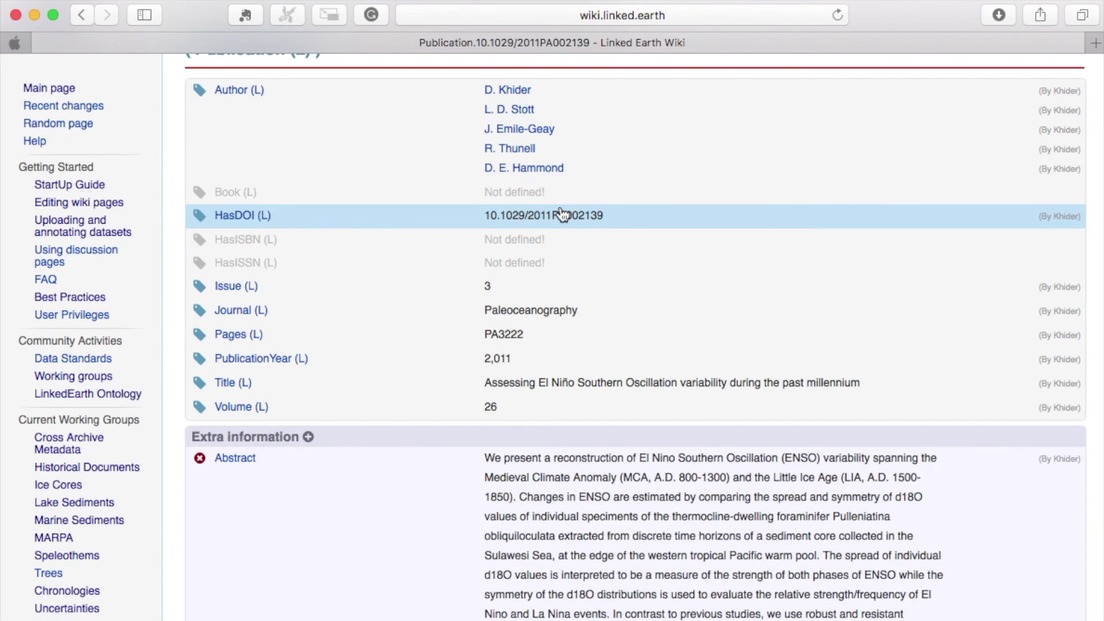
scroll(563, 215, "down", 5)
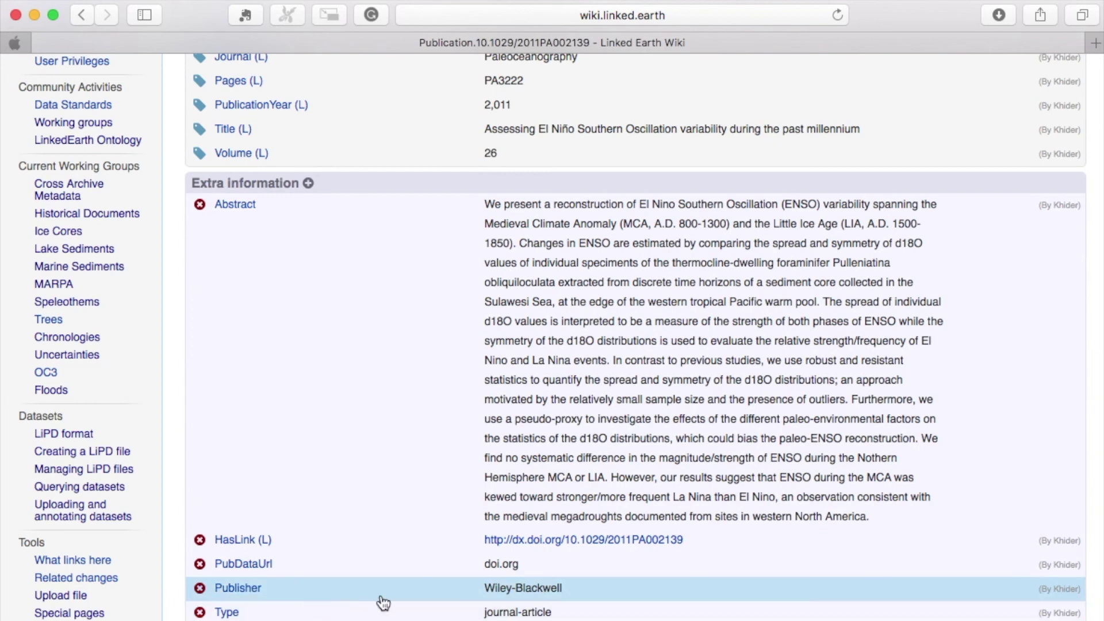
scroll(382, 604, "up", 1)
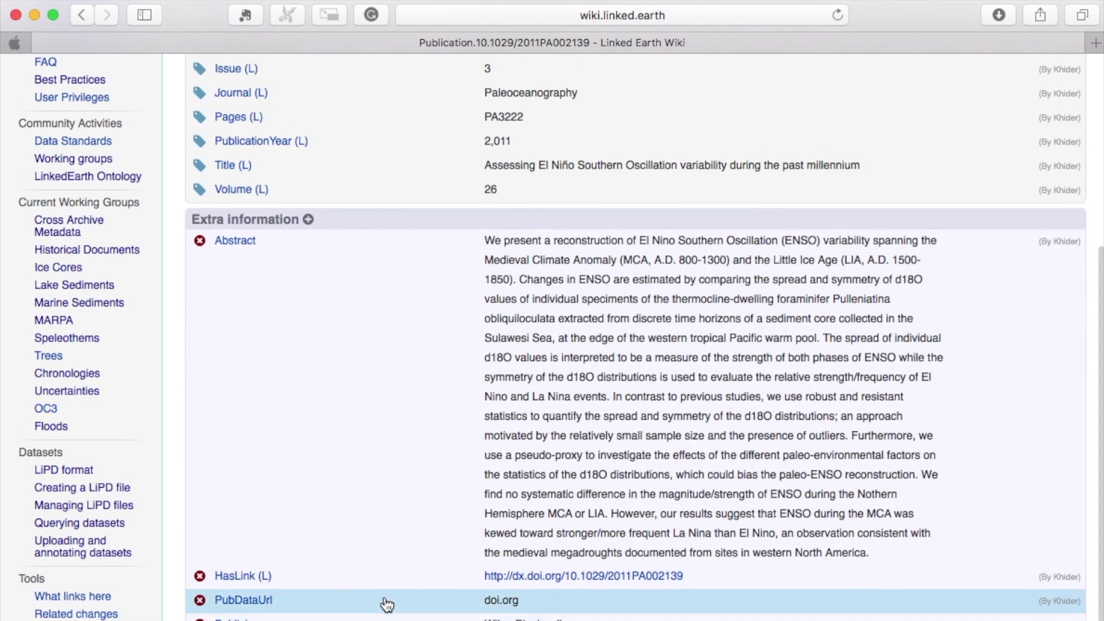
scroll(384, 604, "up", 2)
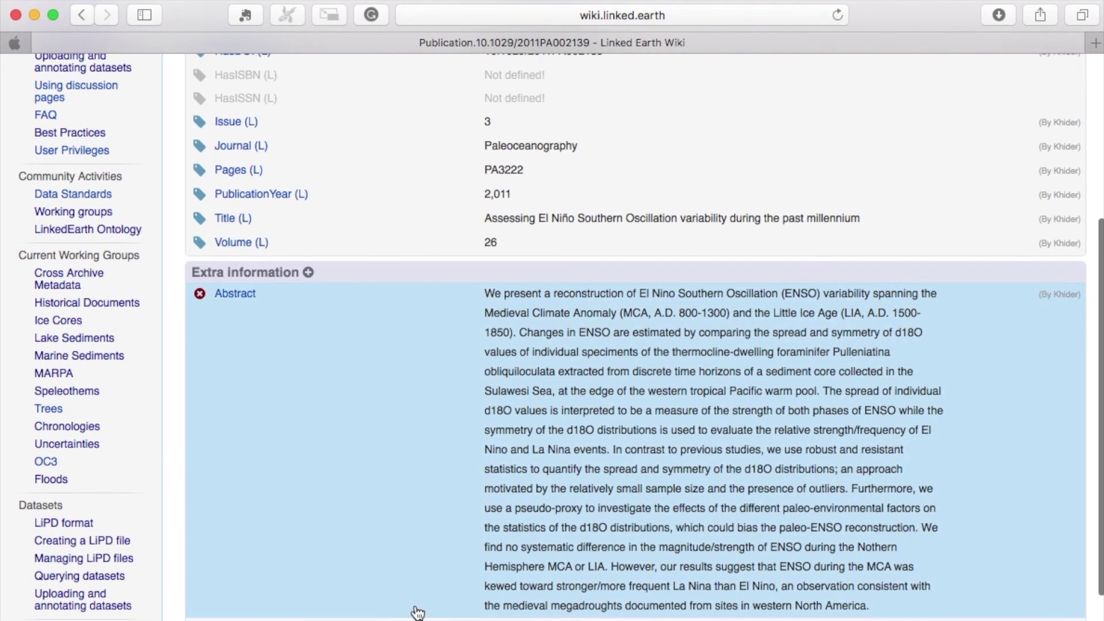
- Review the publication page's properties once more and return to the MD982177.Khider.2011 dataset page
scroll(538, 493, "up", 10)
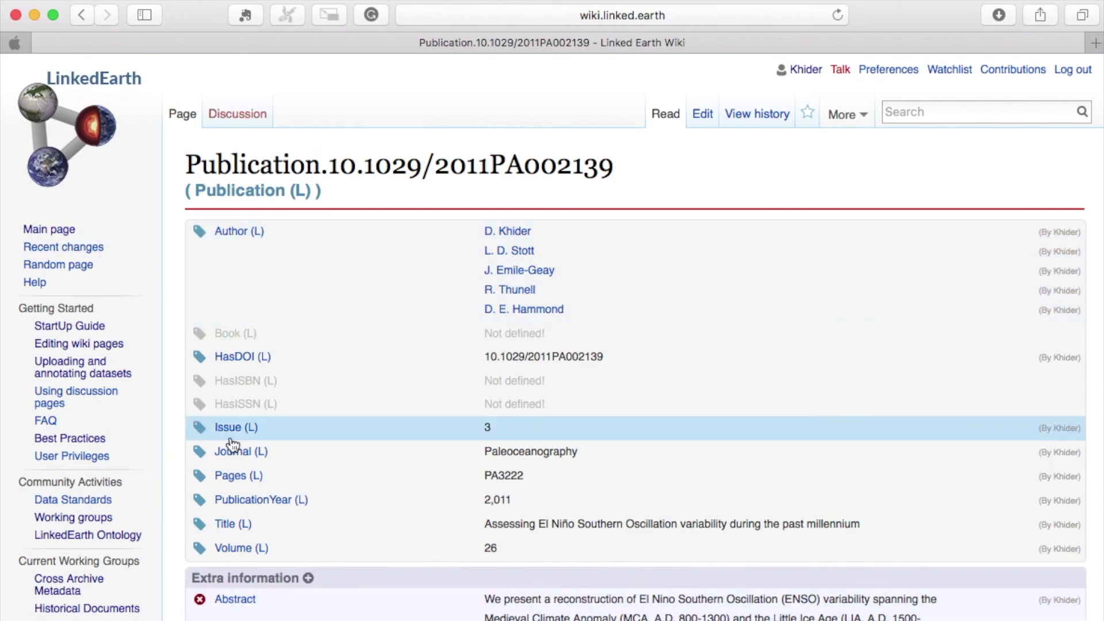
scroll(233, 449, "down", 10)
left_click(281, 427)
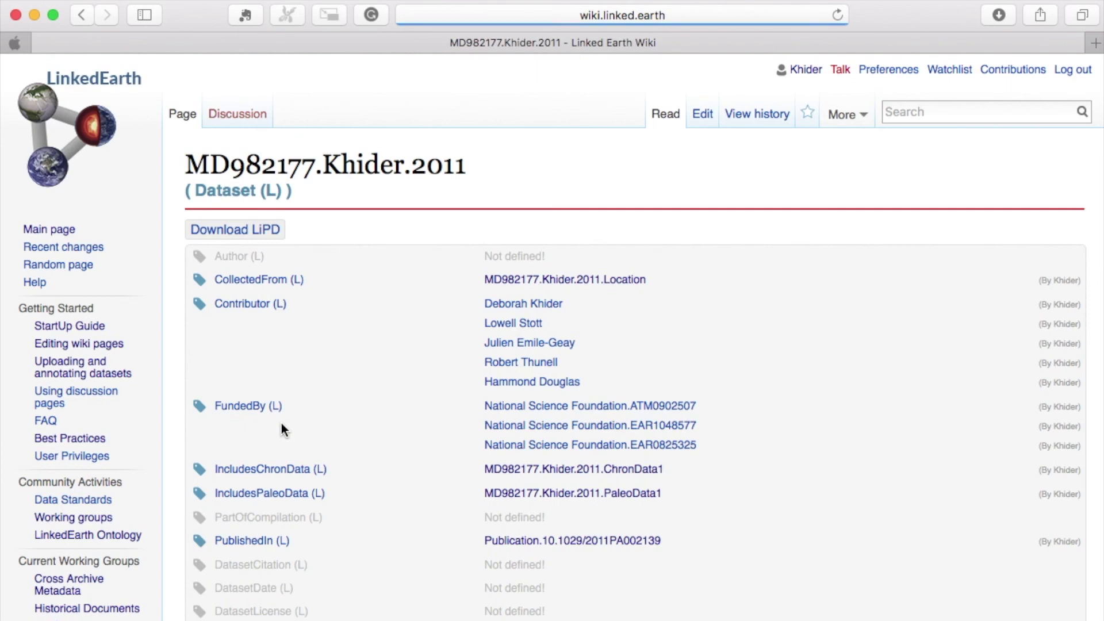
- On the dataset's National Science Foundation.ATM0902507 funding page, replace the PrincipalInvestigator with the matching existing person entry, written first name first
scroll(402, 460, "down", 1)
left_click(537, 386)
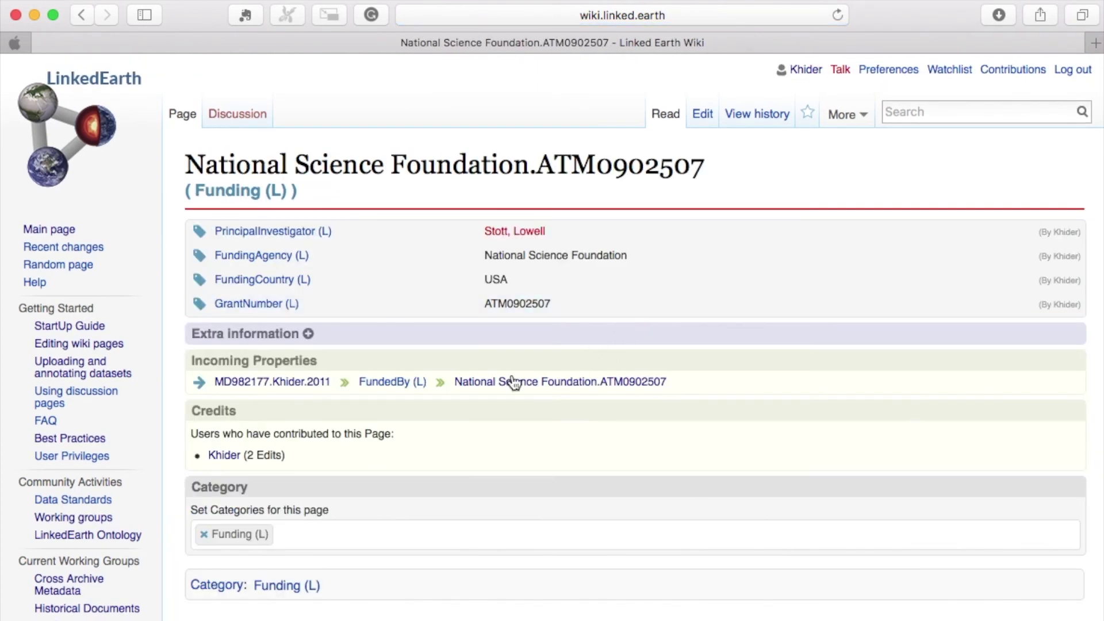
left_click(577, 244)
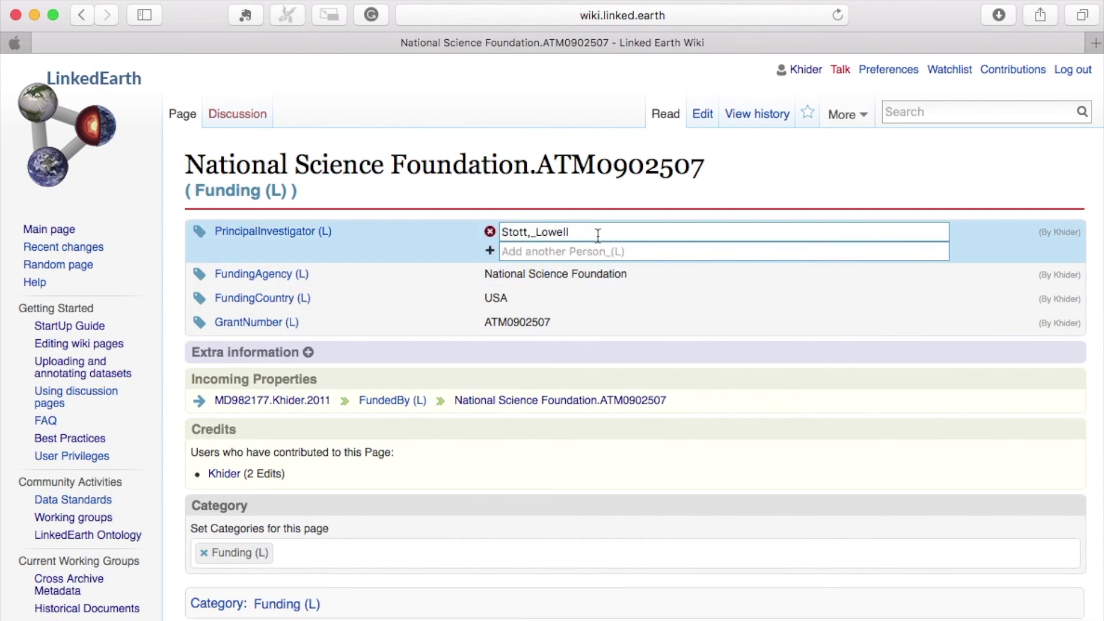
triple_click(598, 235)
type("Lo")
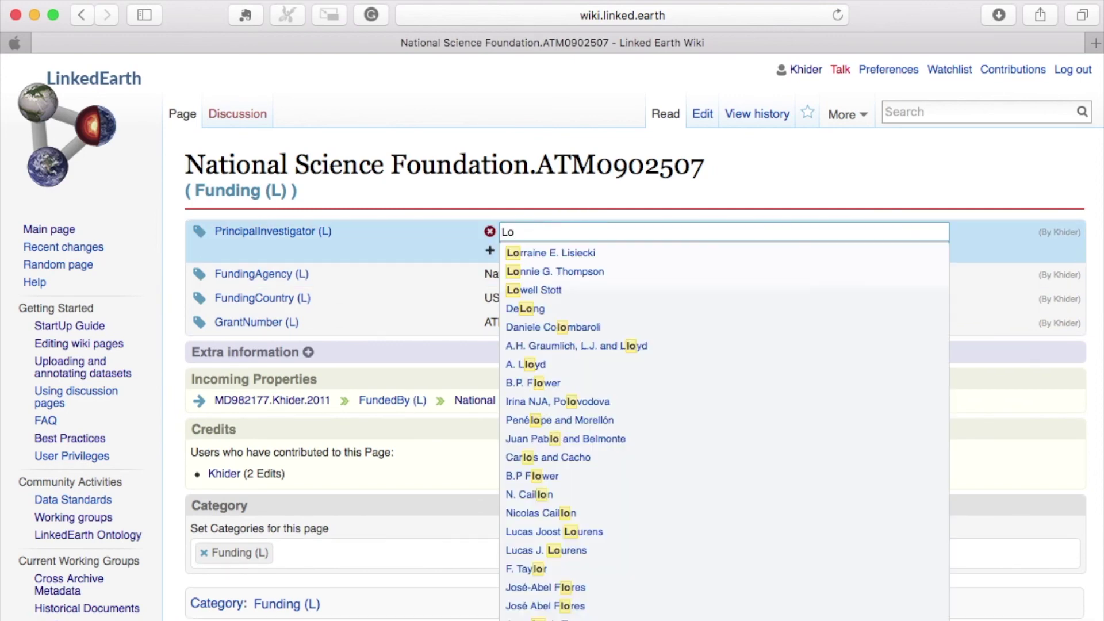
left_click(567, 291)
key("Return")
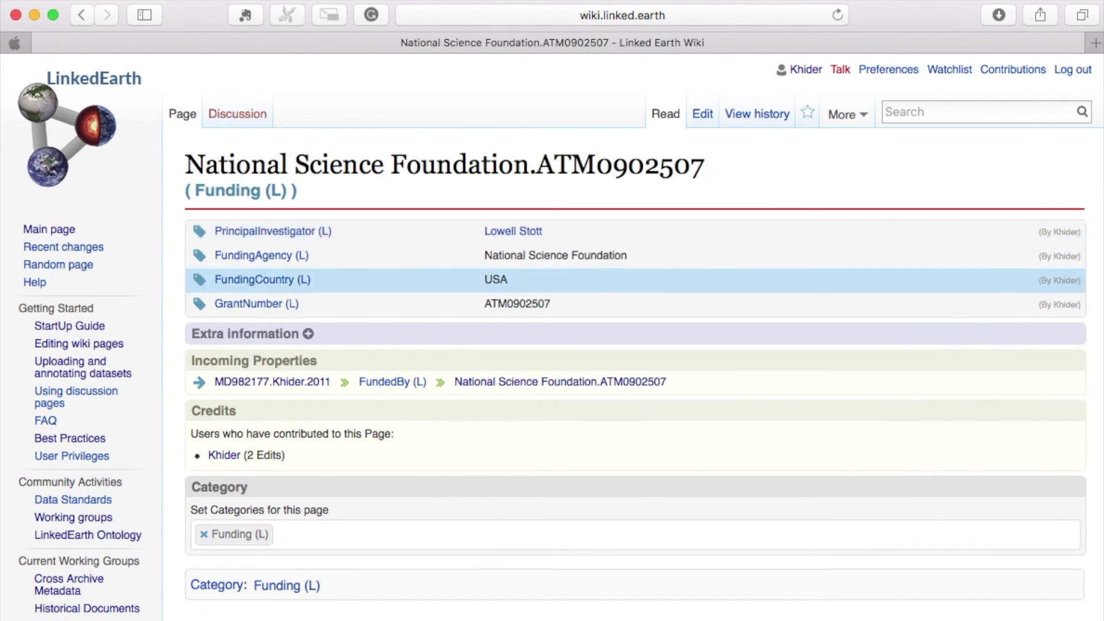
- Go back to the dataset and replace the PrincipalInvestigator of National Science Foundation.EAR1048577 with the same existing person entry
left_click(316, 383)
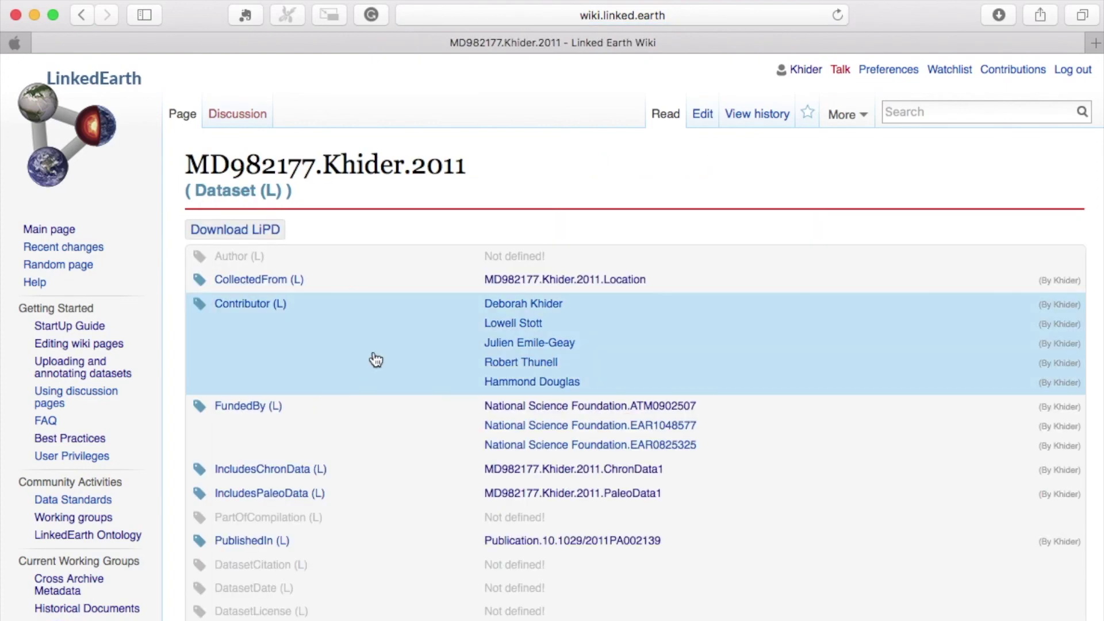
left_click(605, 425)
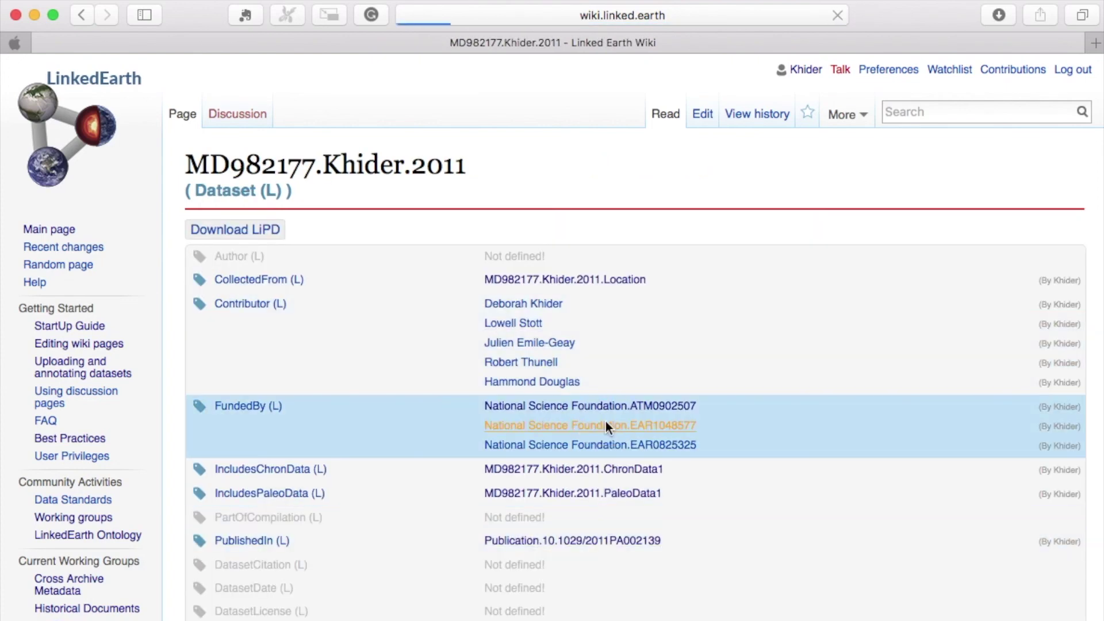
left_click(579, 233)
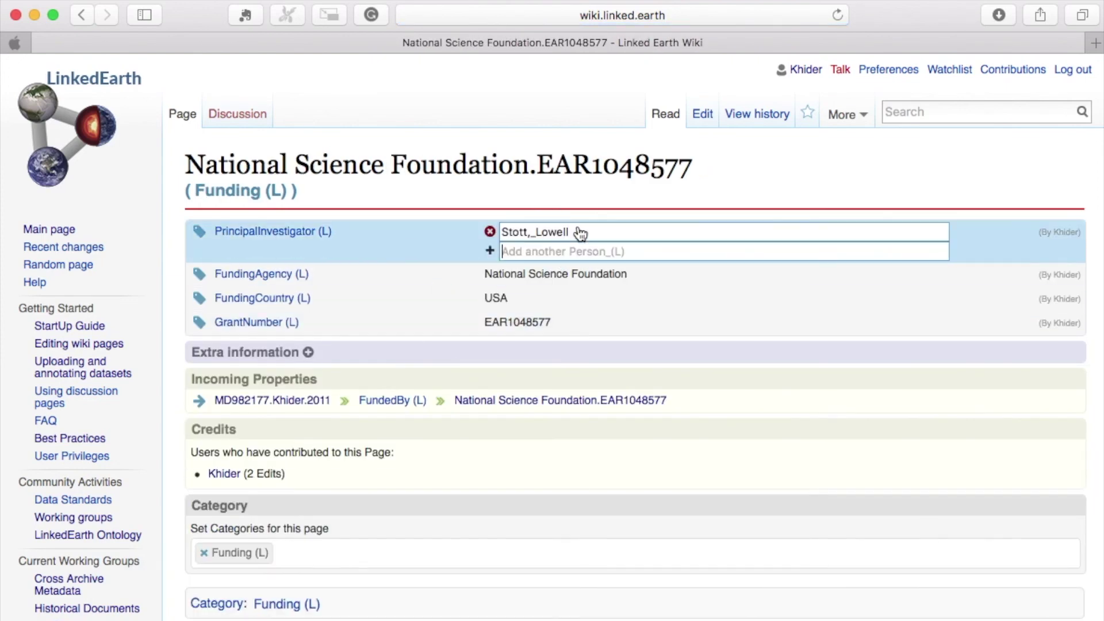
triple_click(580, 233)
type("Lo")
left_click(582, 287)
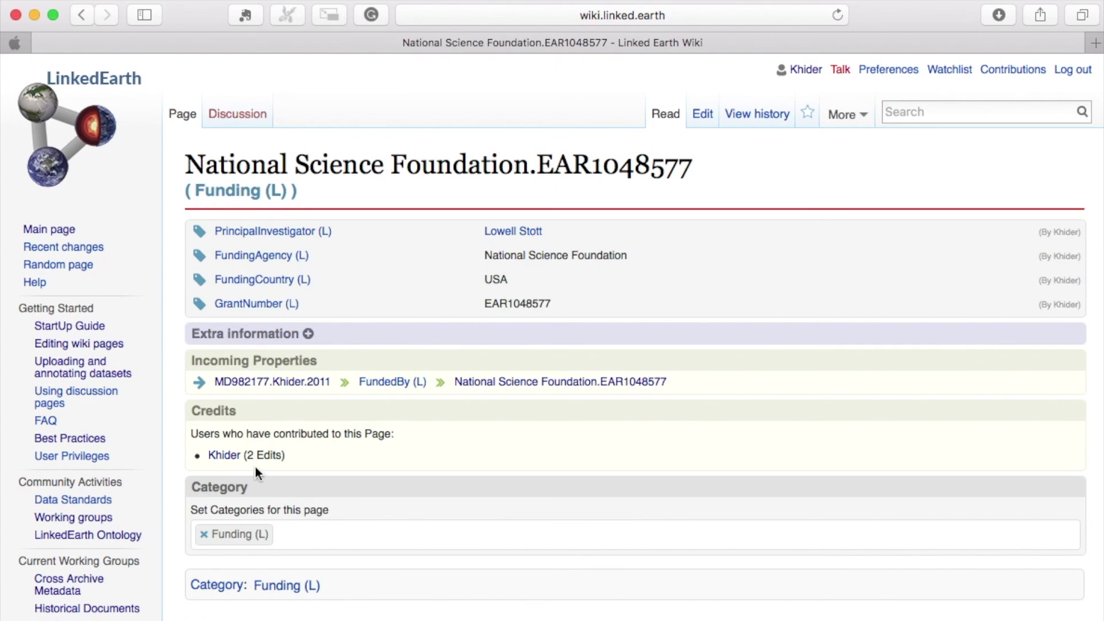
- Through the dataset page, open National Science Foundation.EAR0825325 and replace its PrincipalInvestigator with the same existing person entry
left_click(279, 385)
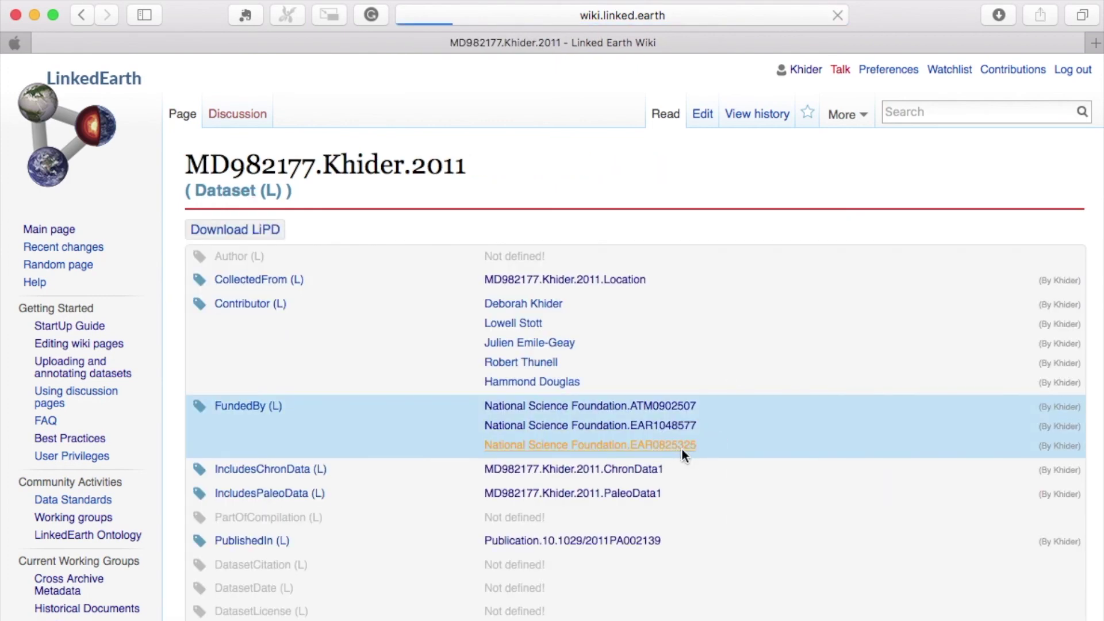
left_click(565, 234)
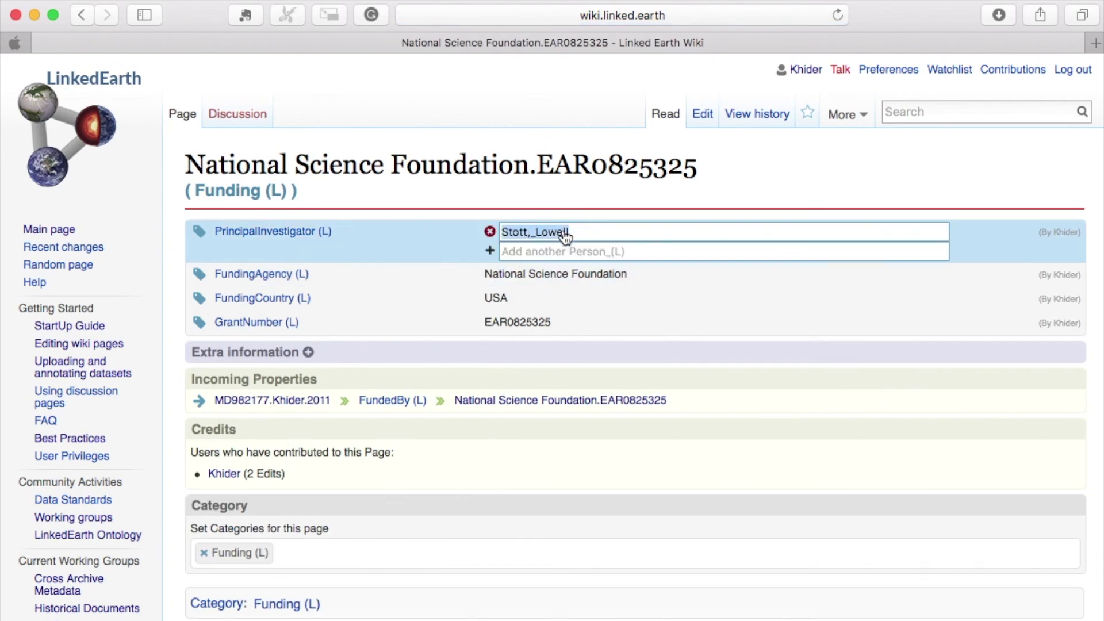
type("Lo")
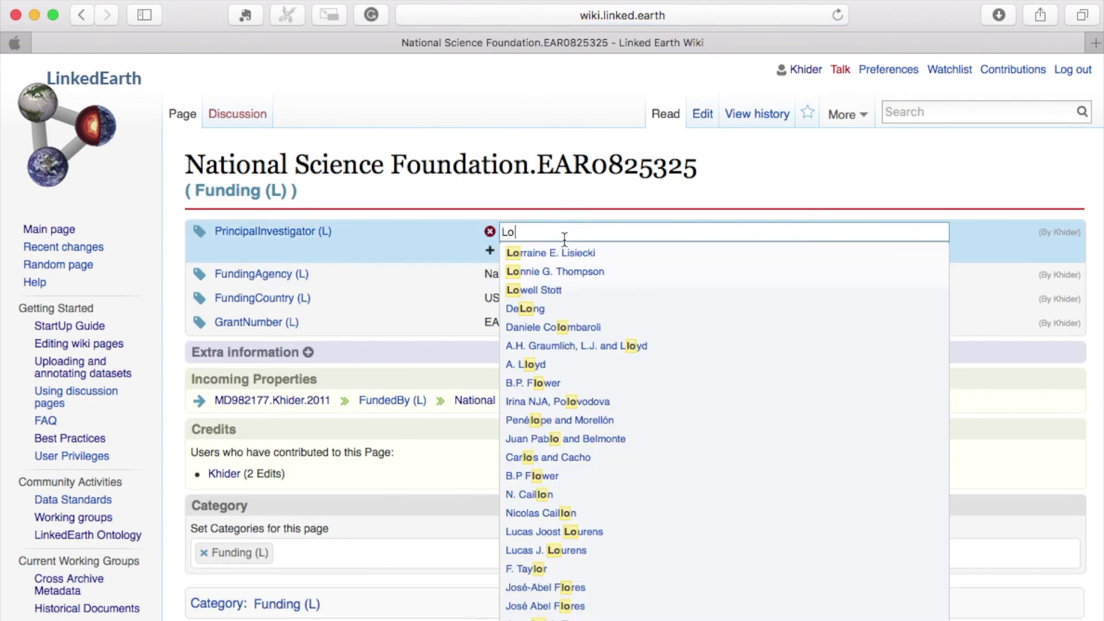
left_click(550, 289)
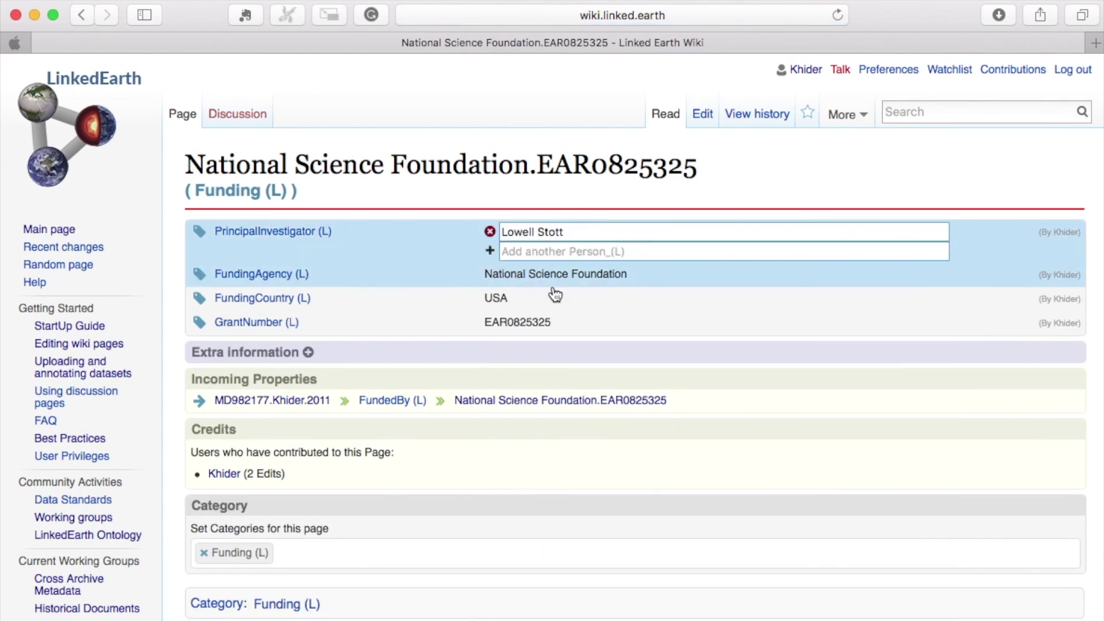
key("Return")
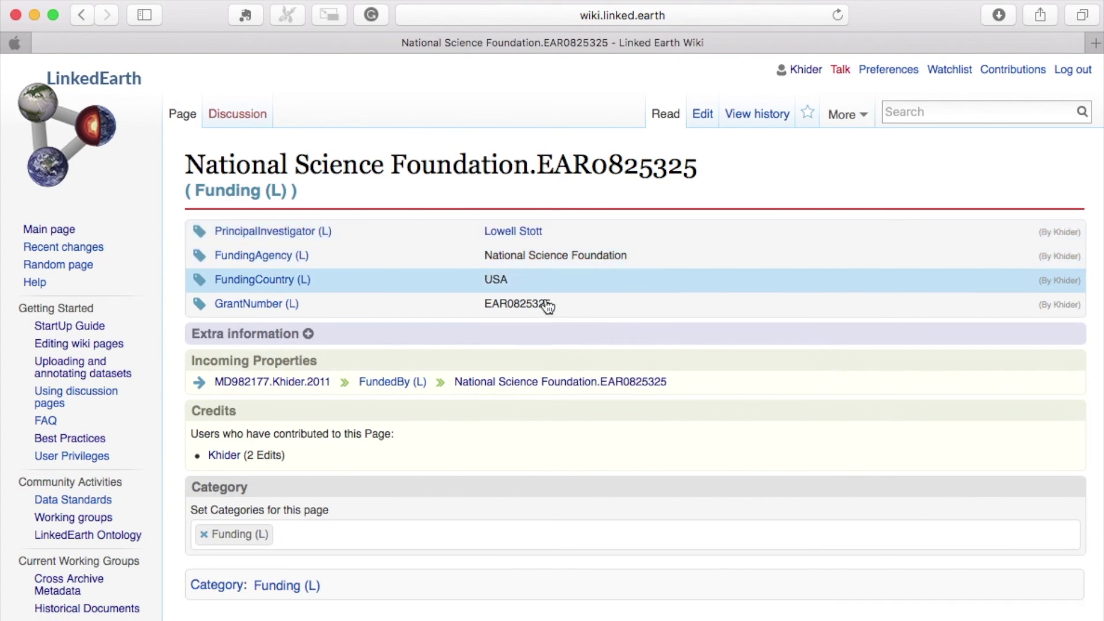
- Return to the MD982177.Khider.2011 dataset page and download the dataset as a LiPD file
left_click(310, 387)
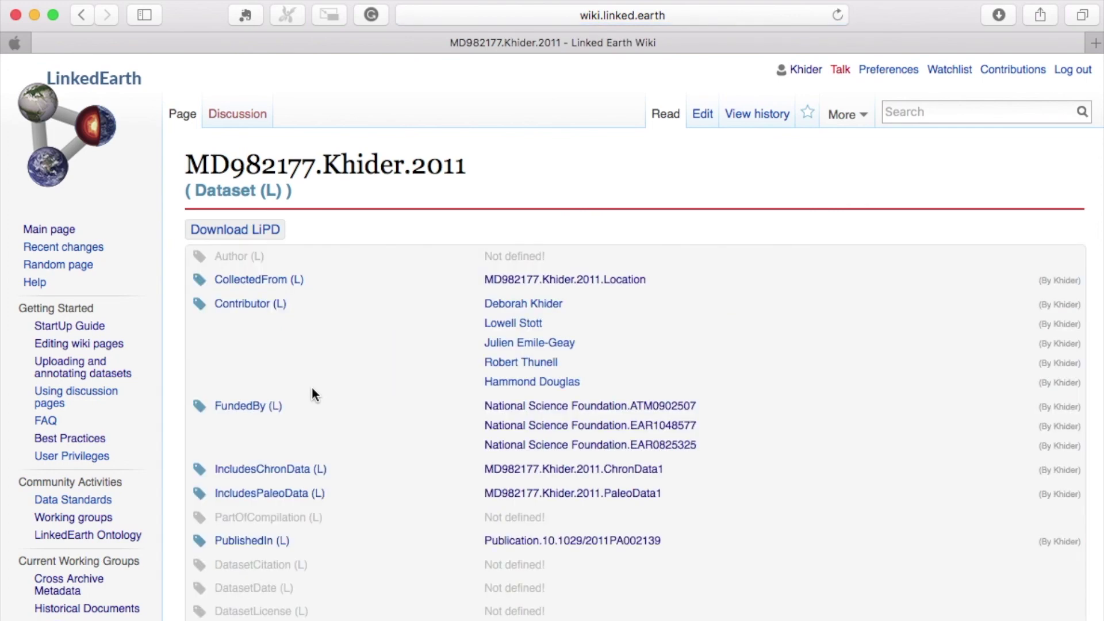
left_click(274, 230)
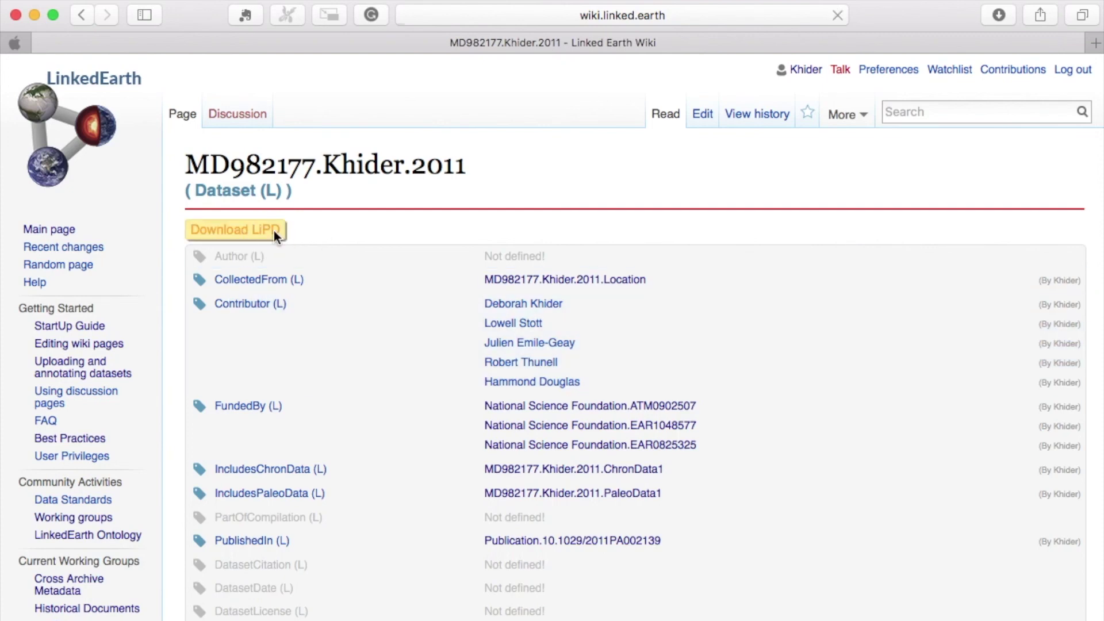